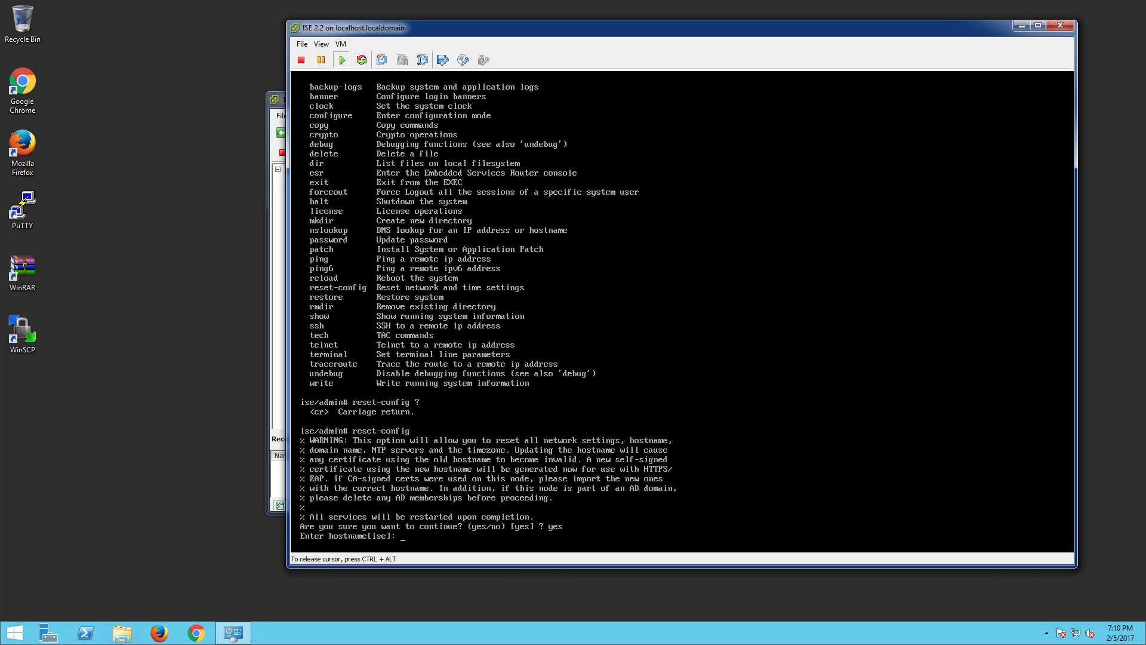
- In the reset prompts, set hostname ise and keep the default IP 10.1.100.21, netmask and gateway
key("ctrl+alt")
left_click(591, 440)
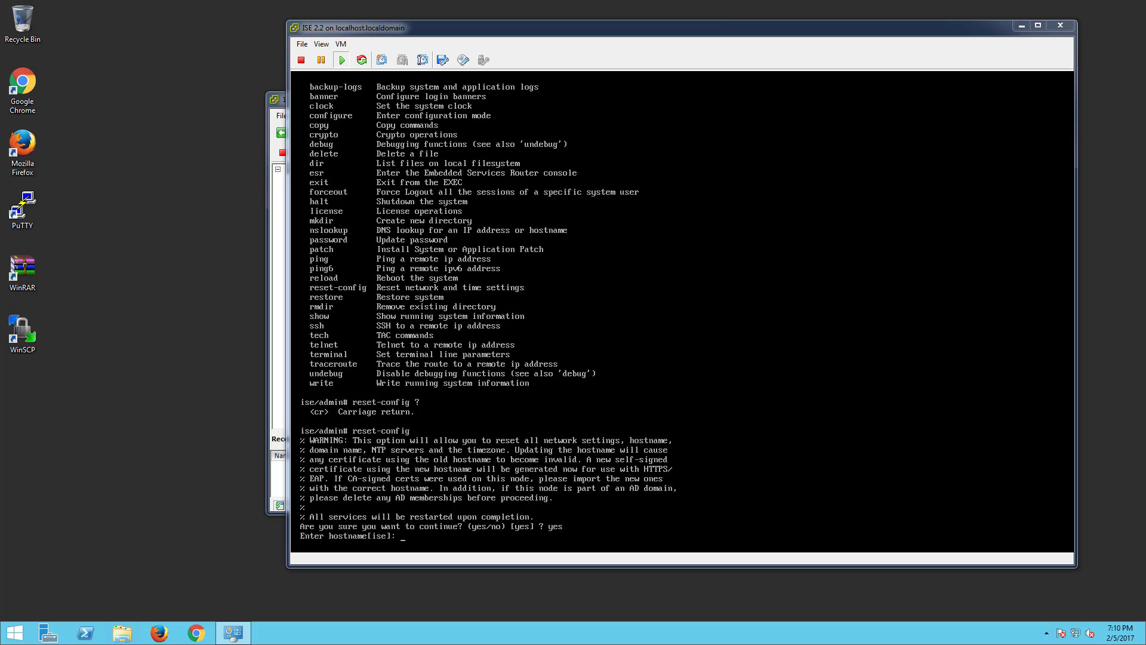
left_click(562, 439)
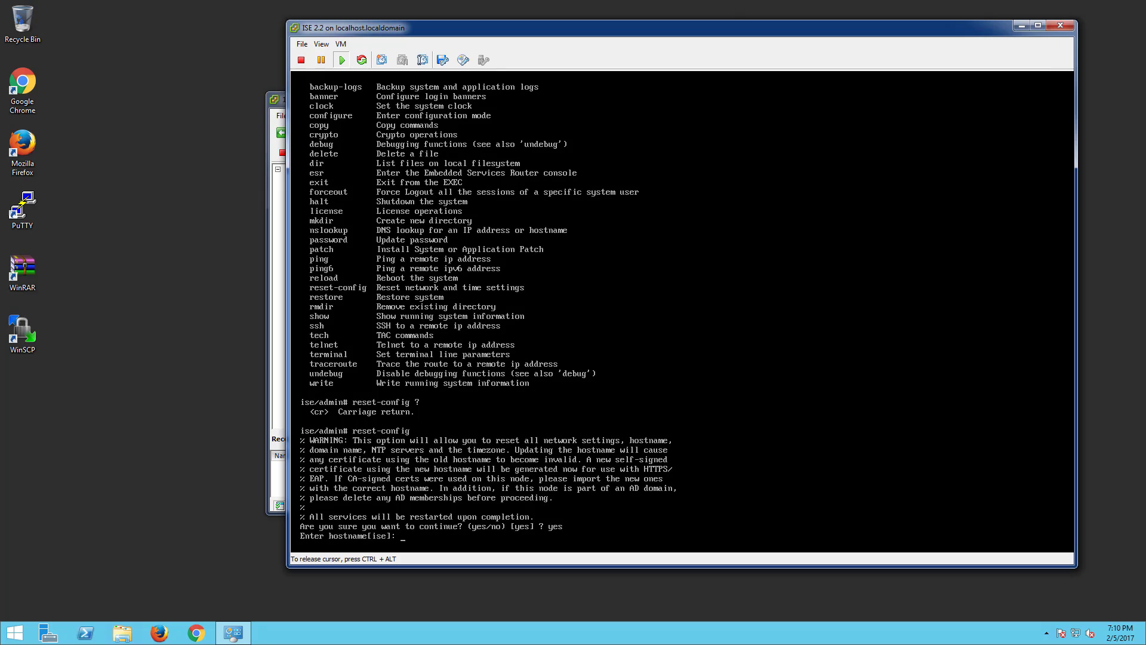
type("ise")
key("Return")
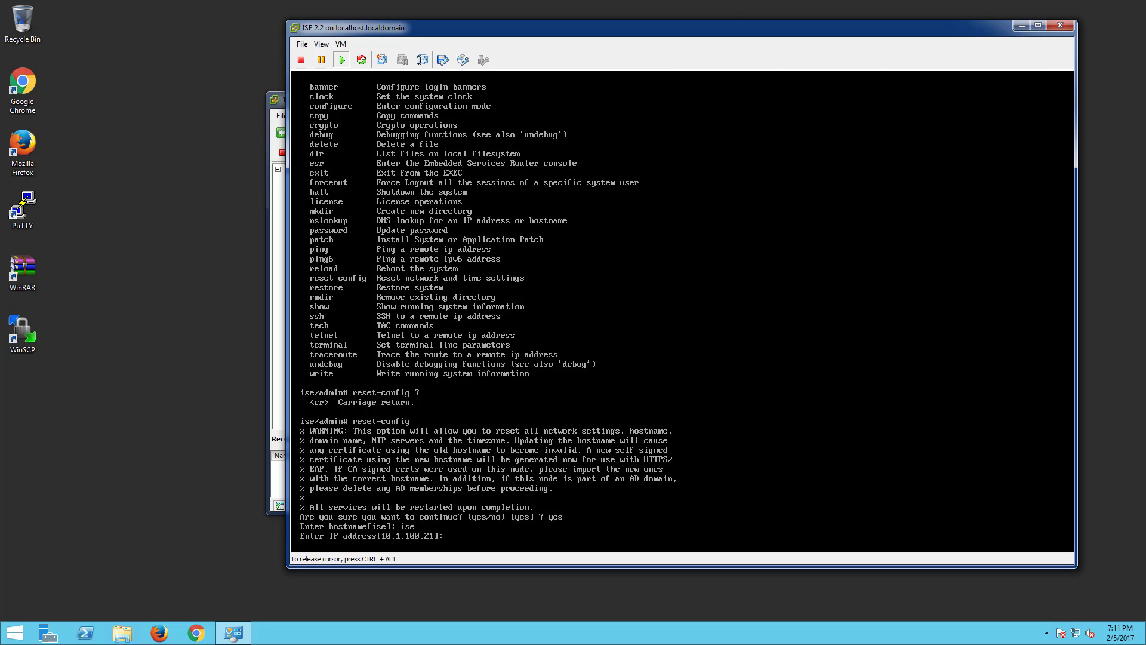
key("Return")
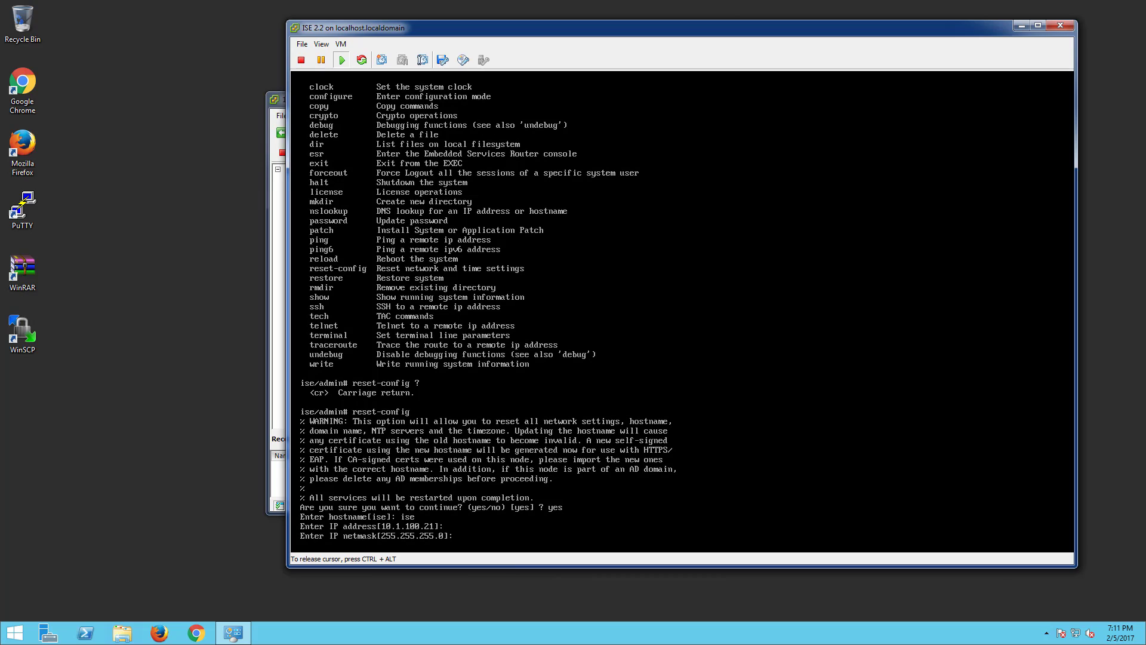
key("Return")
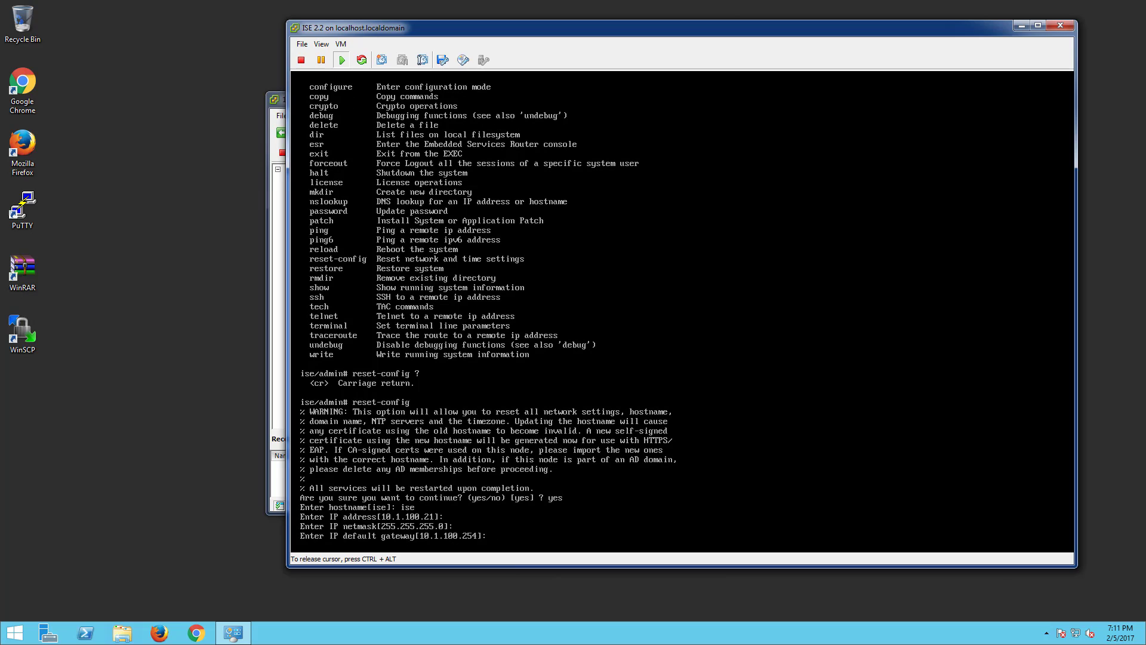
key("Return")
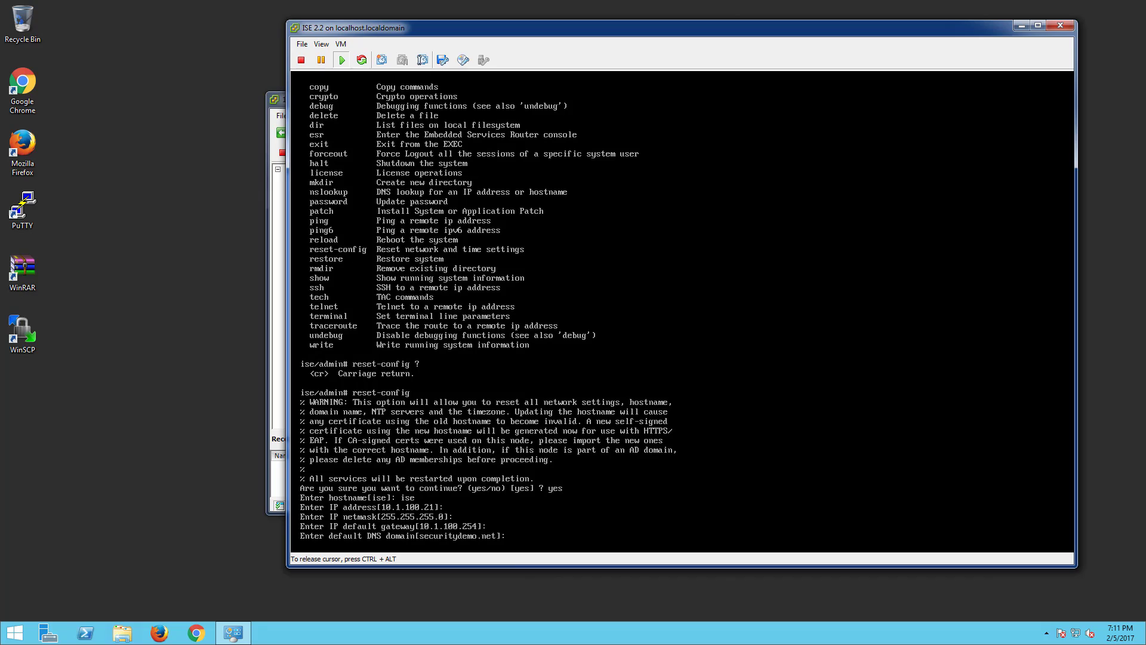
- Keep the default DNS domain, nameserver and NTP server, declining a secondary nameserver and extra NTP
key("Return")
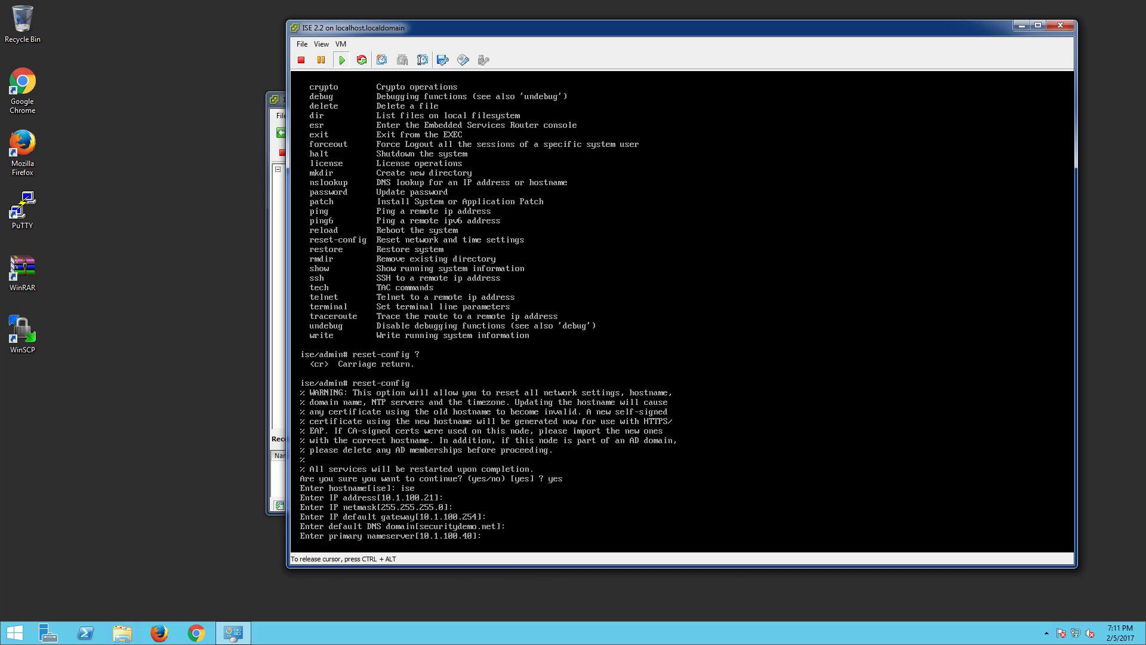
key("Return")
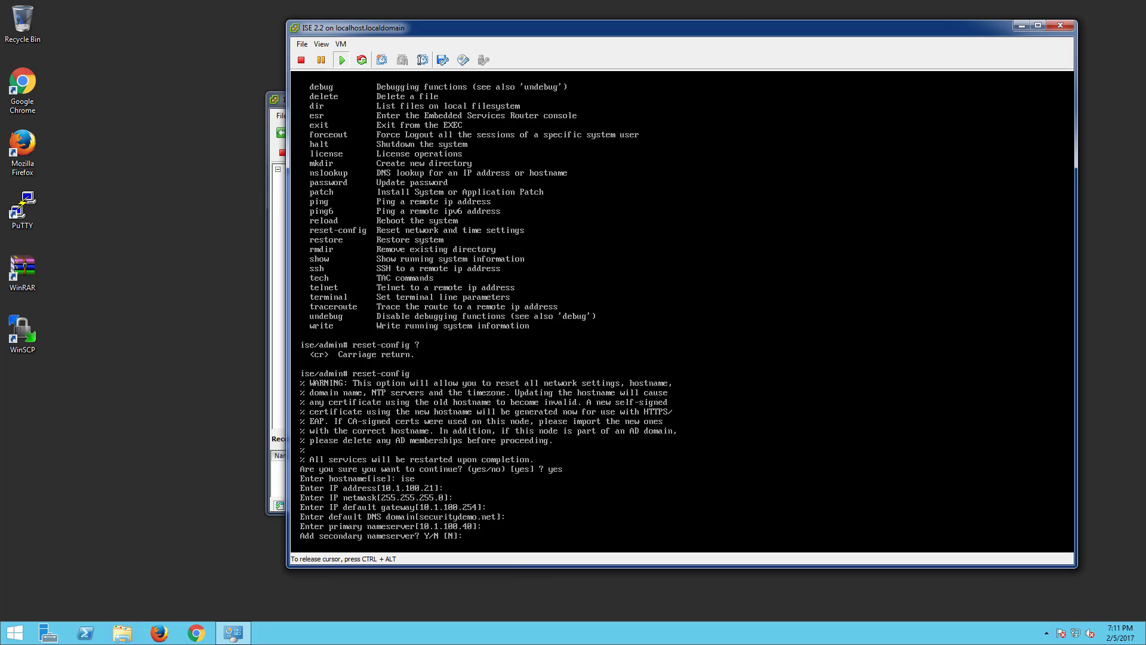
type("n")
key("Return")
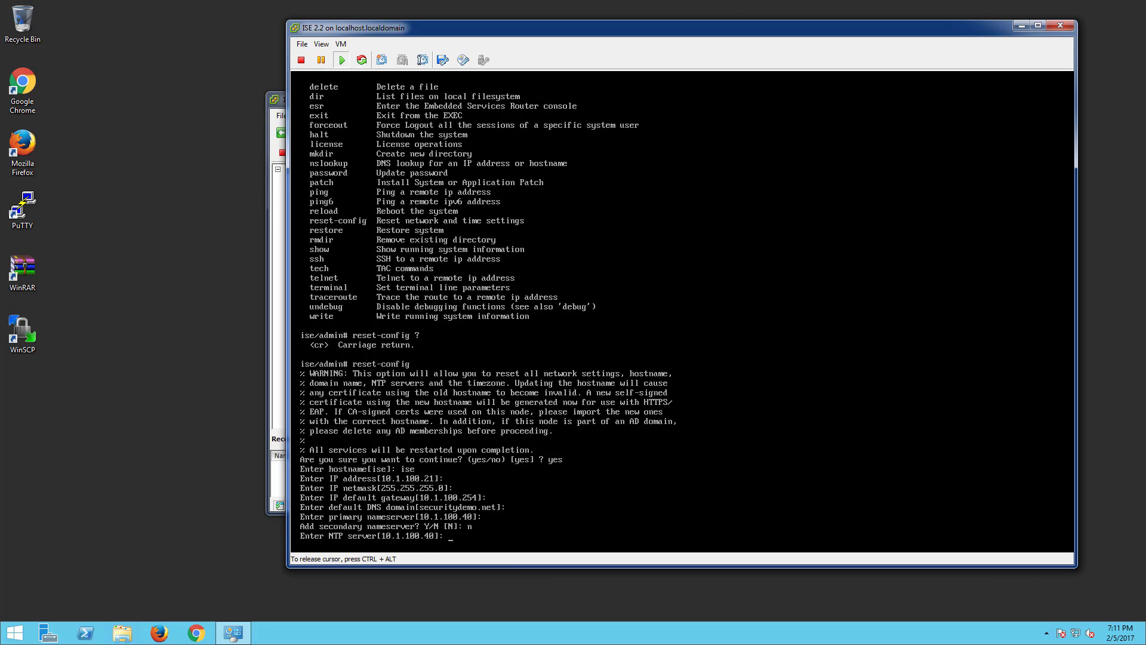
key("Return")
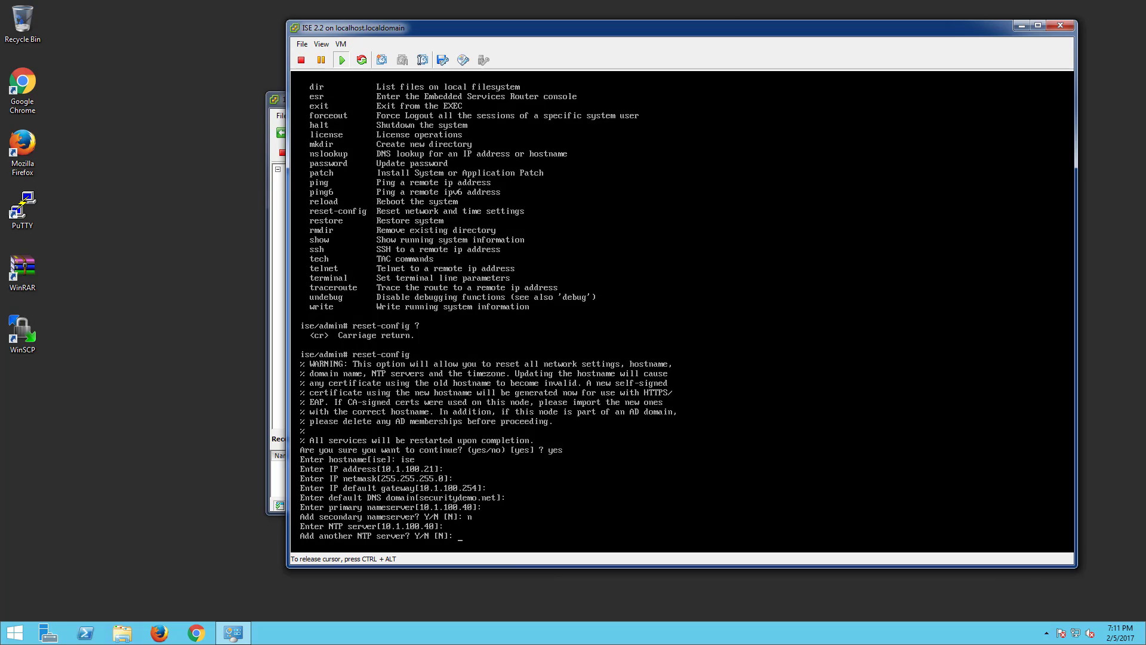
key("Return")
key("Return")
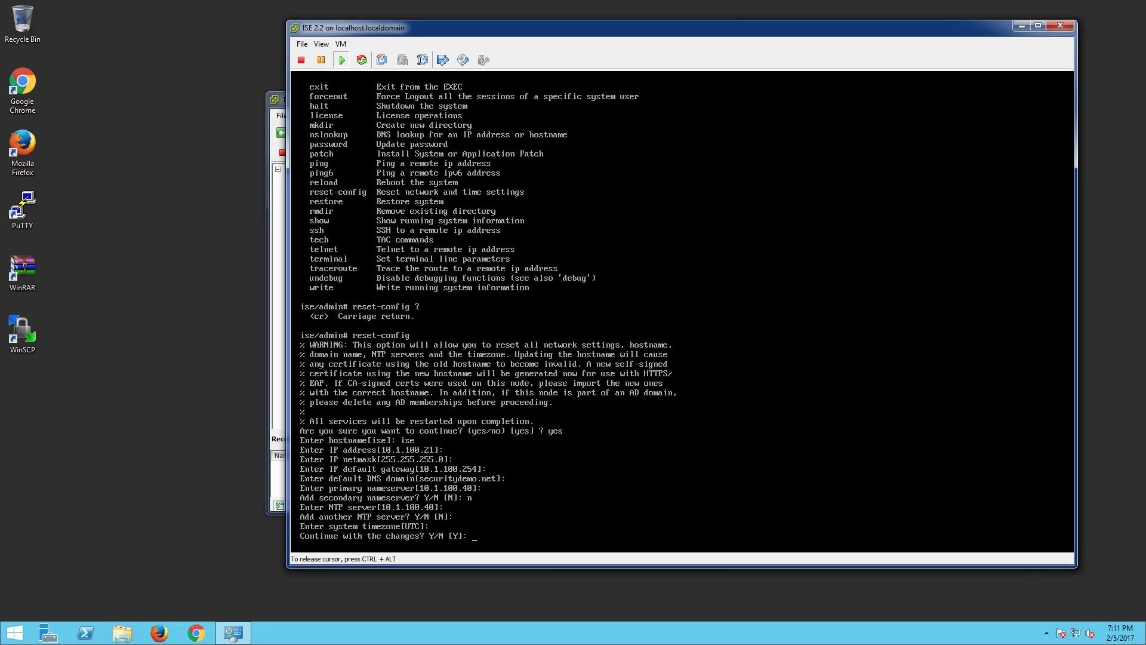
- Confirm applying the network changes so ISE restarts its services
key("Return")
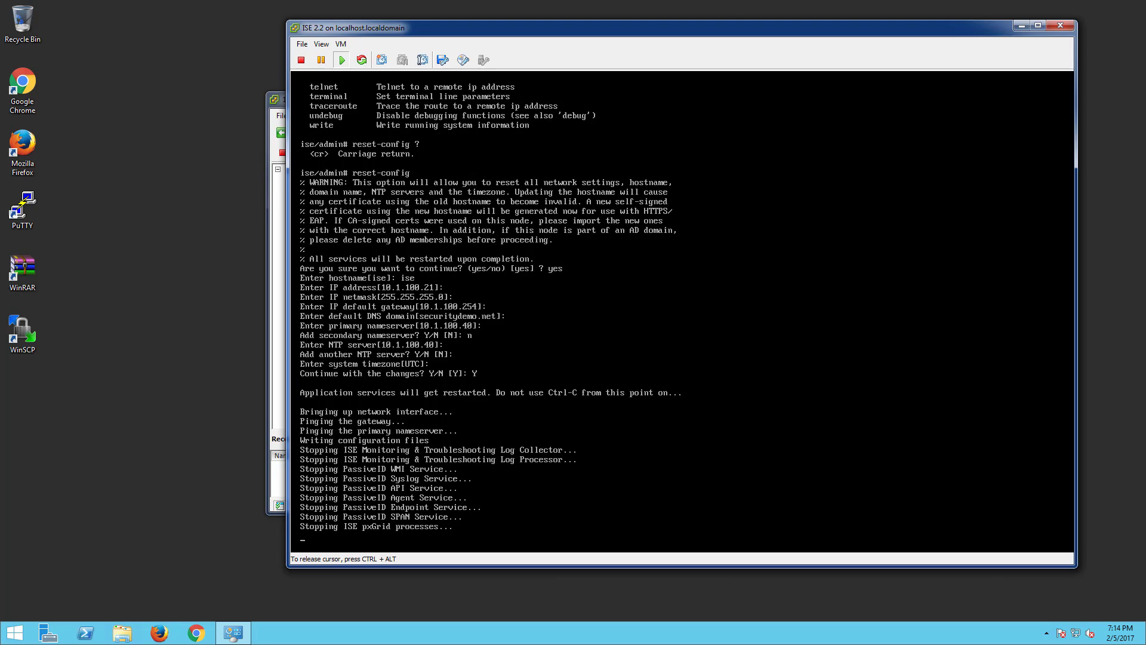
- Start a Custom new virtual machine on host 10.95.61.67 in vSphere Client
left_click(283, 100)
left_click(281, 115)
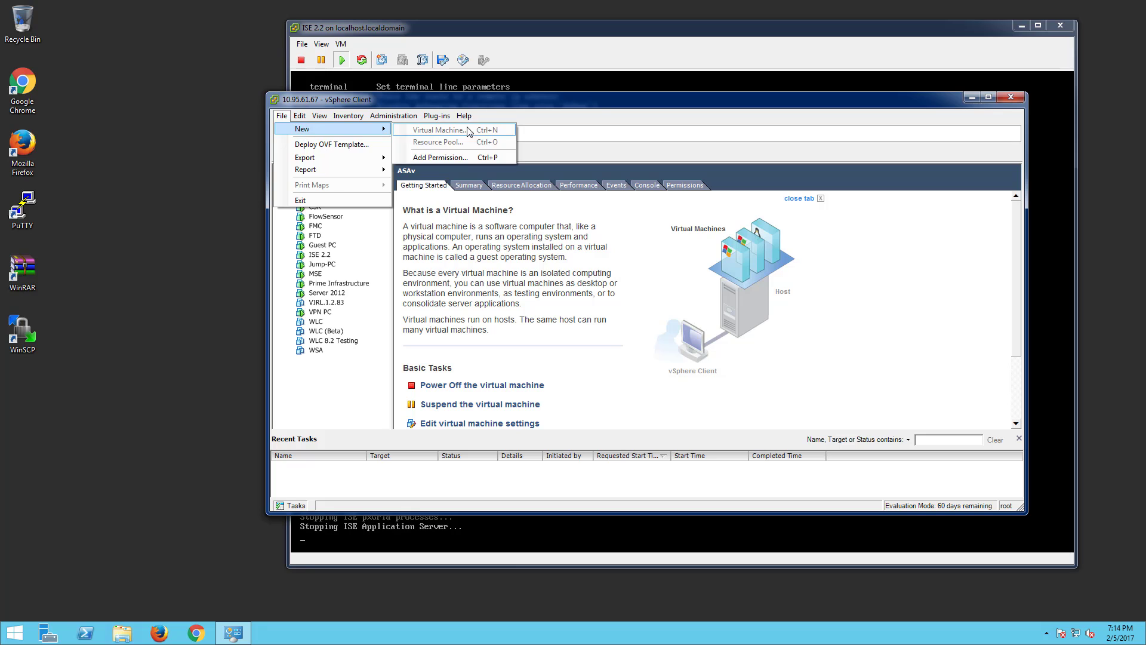
left_click(365, 419)
left_click(316, 169)
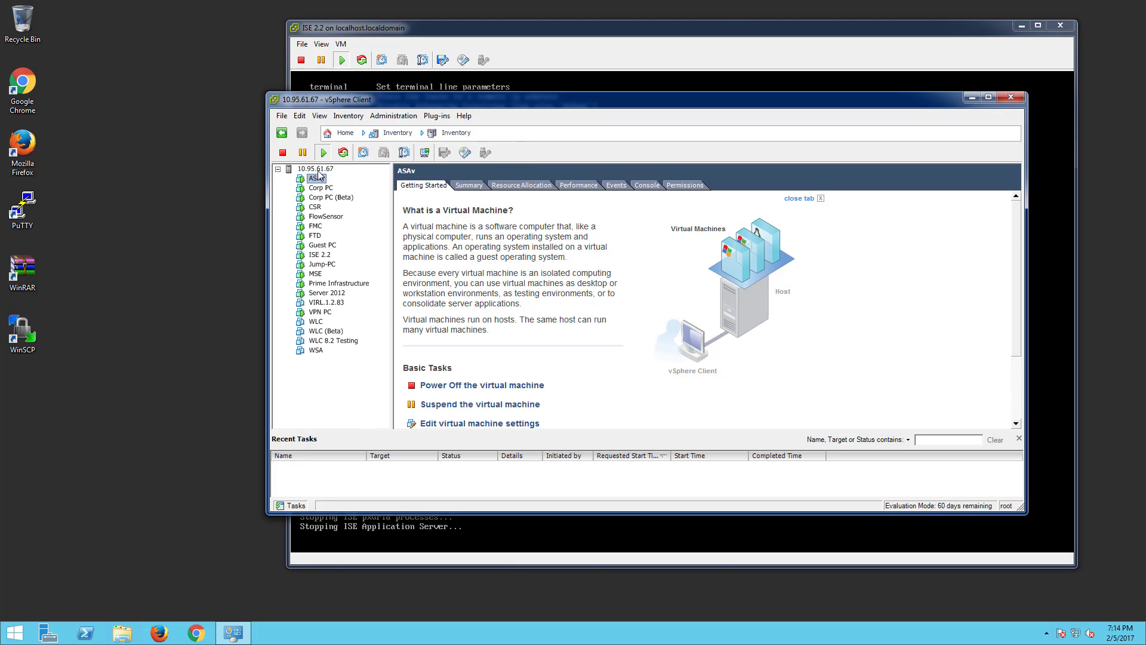
left_click(281, 115)
mouse_move(389, 137)
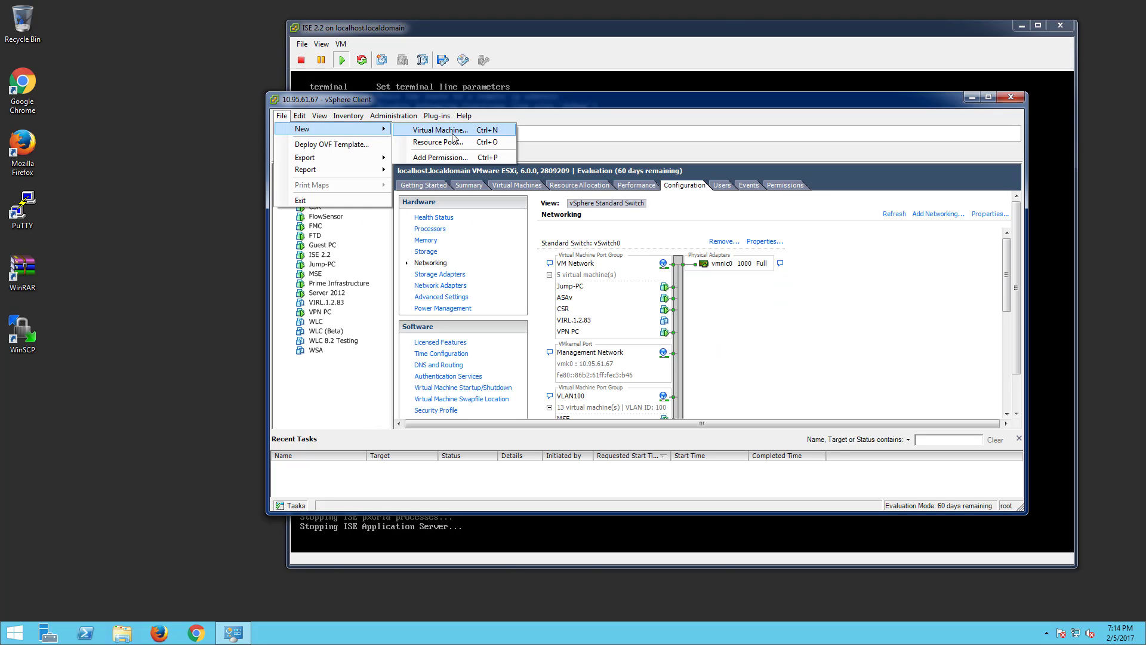
left_click(432, 130)
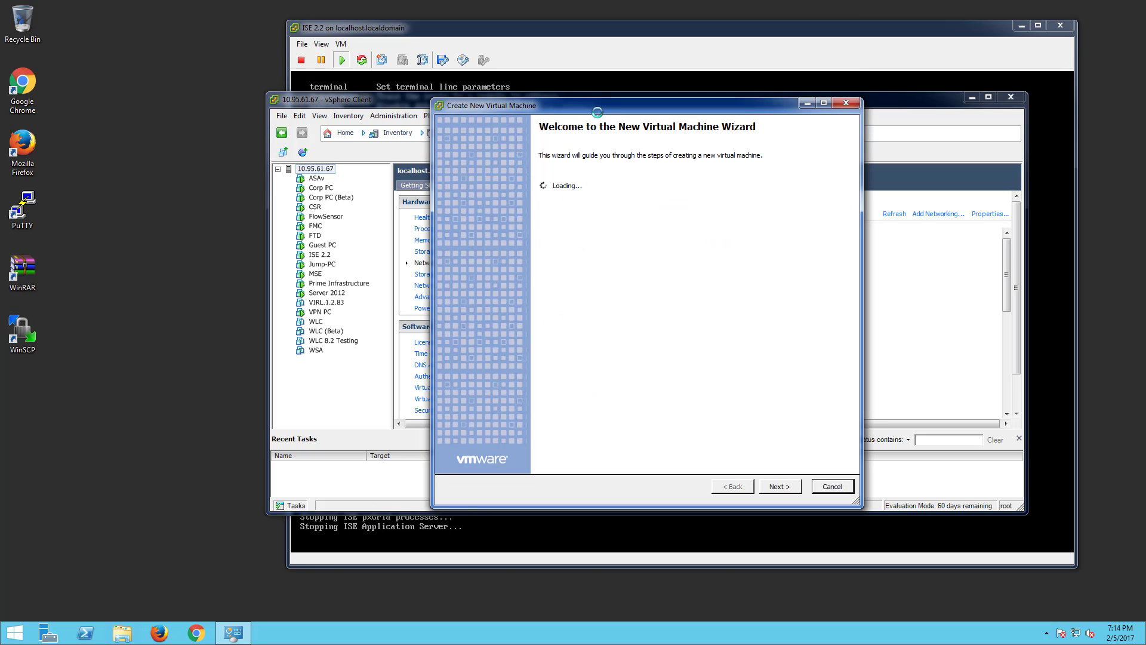
left_click(574, 217)
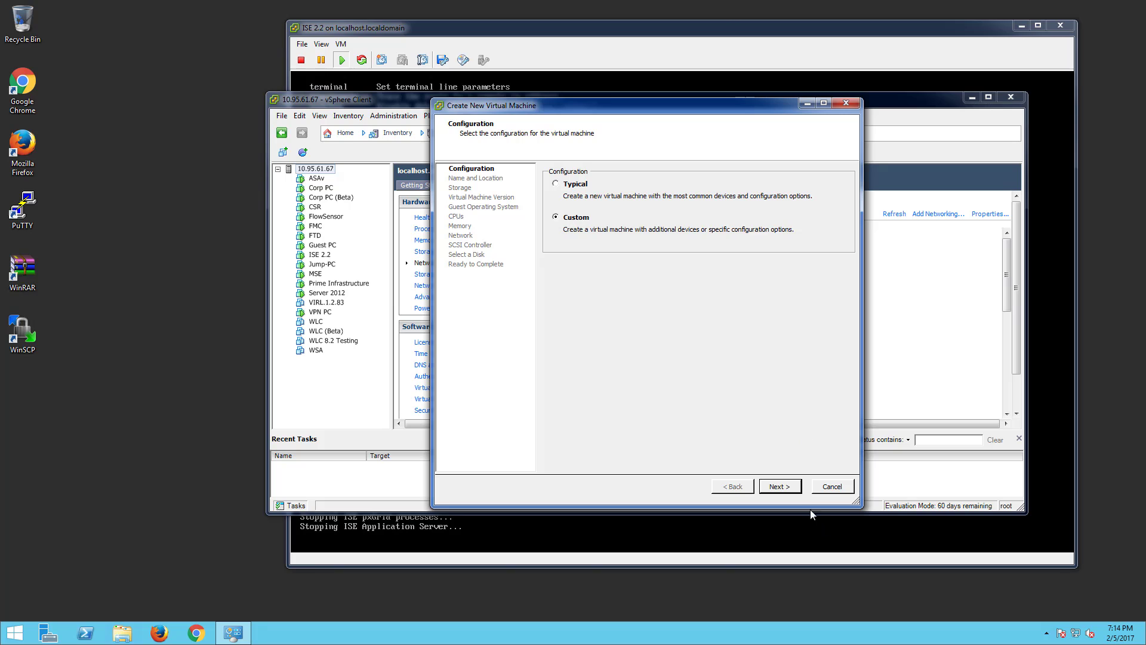
left_click(793, 488)
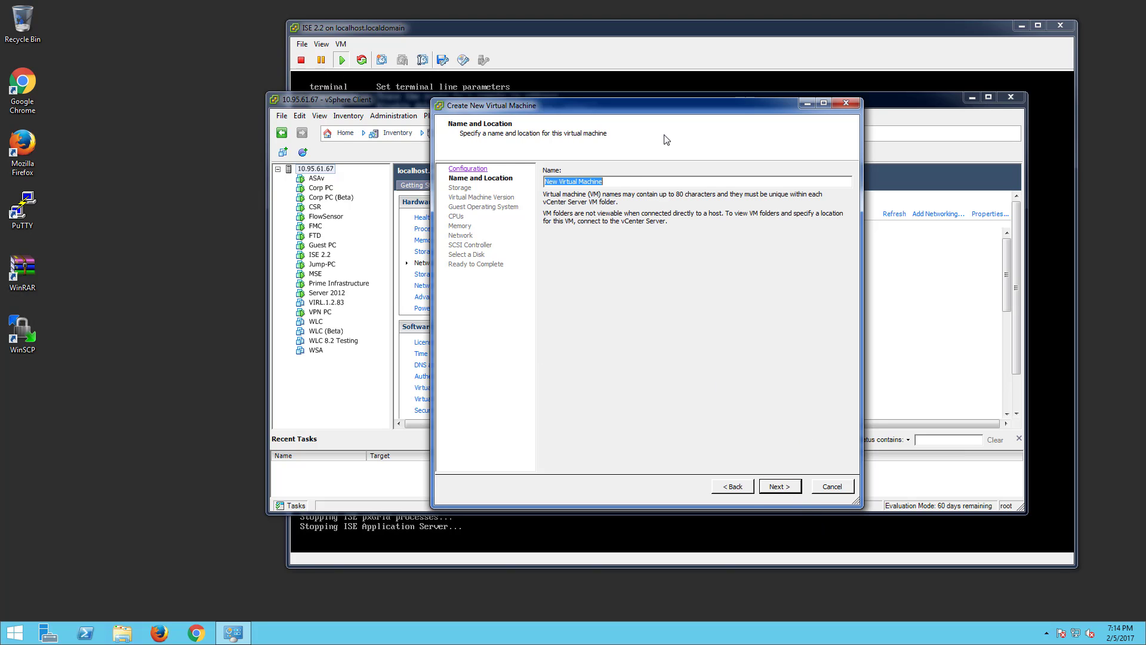
- Name the VM Test, choose a Linux guest OS, step through the remaining pages, then cancel
type("Test")
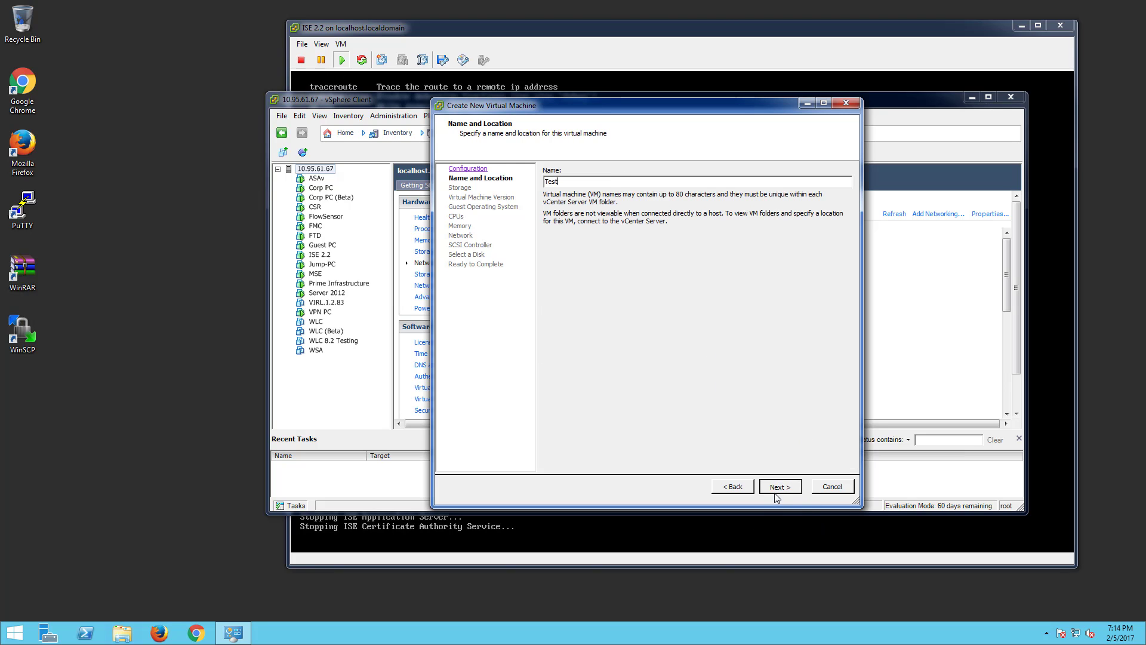
left_click(775, 488)
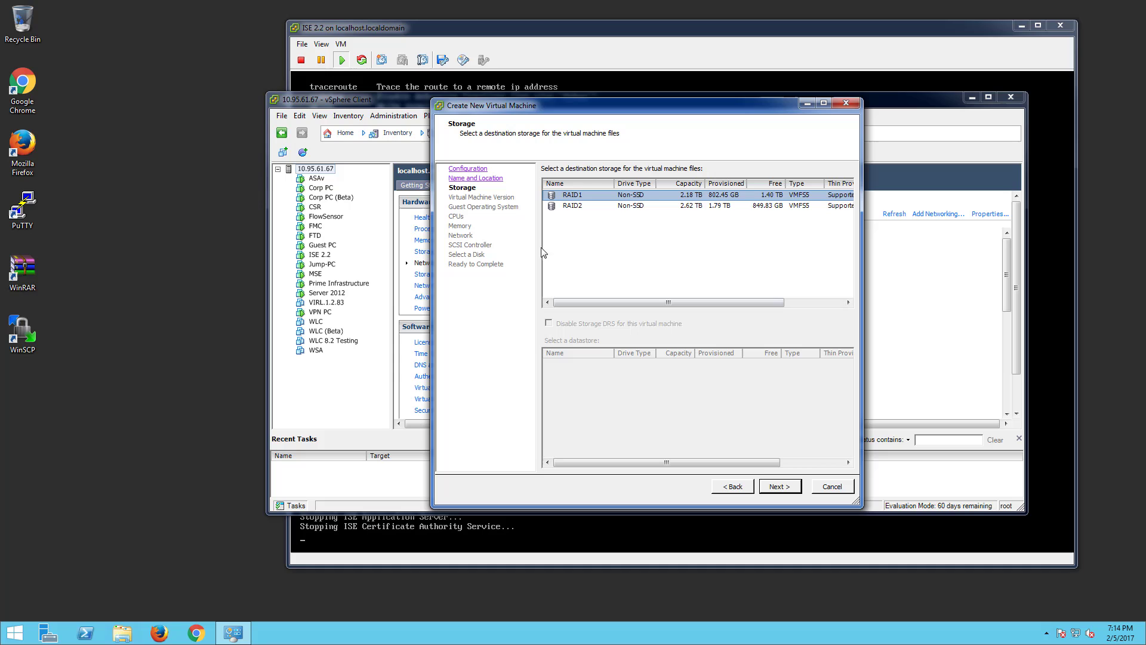
left_click(782, 492)
left_click(778, 488)
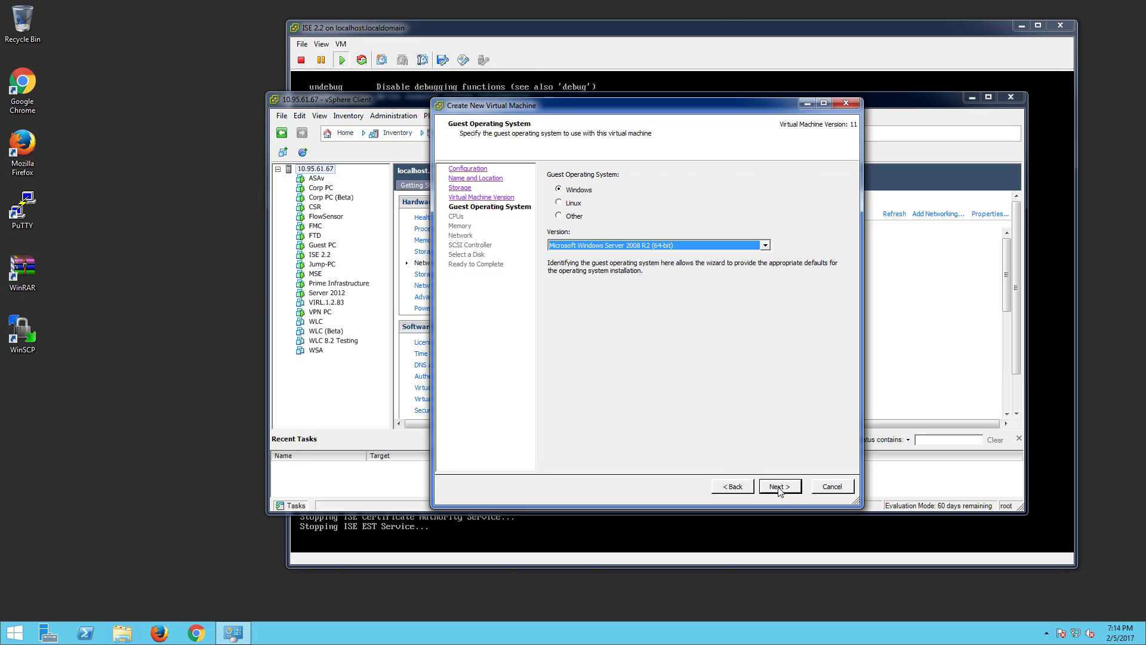
left_click(561, 203)
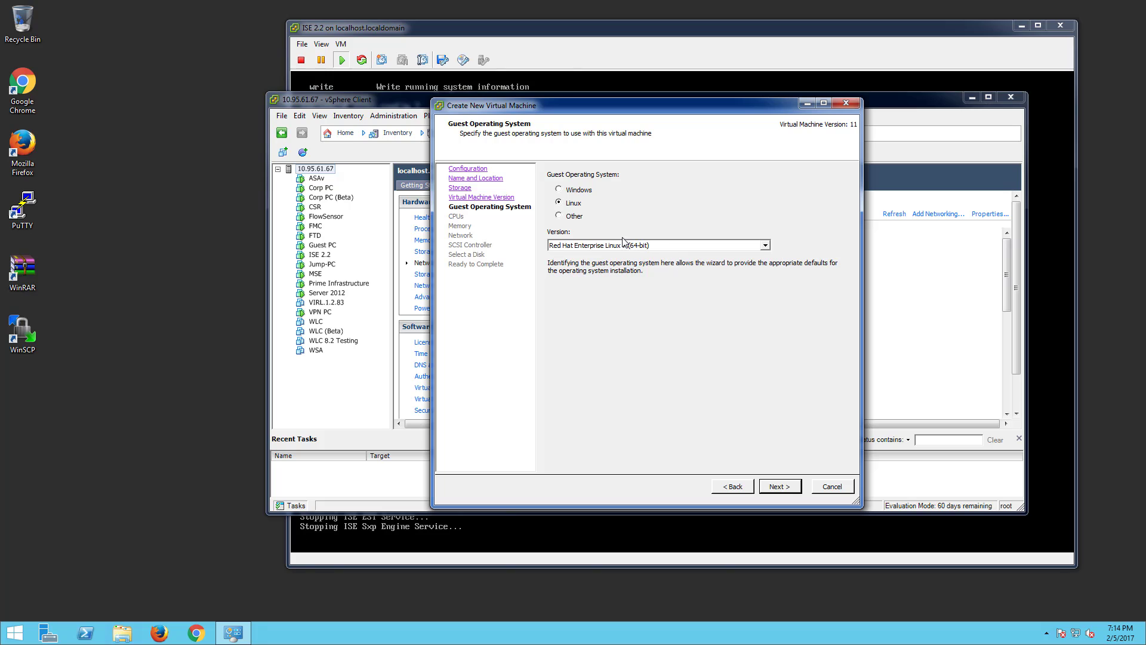
left_click(779, 486)
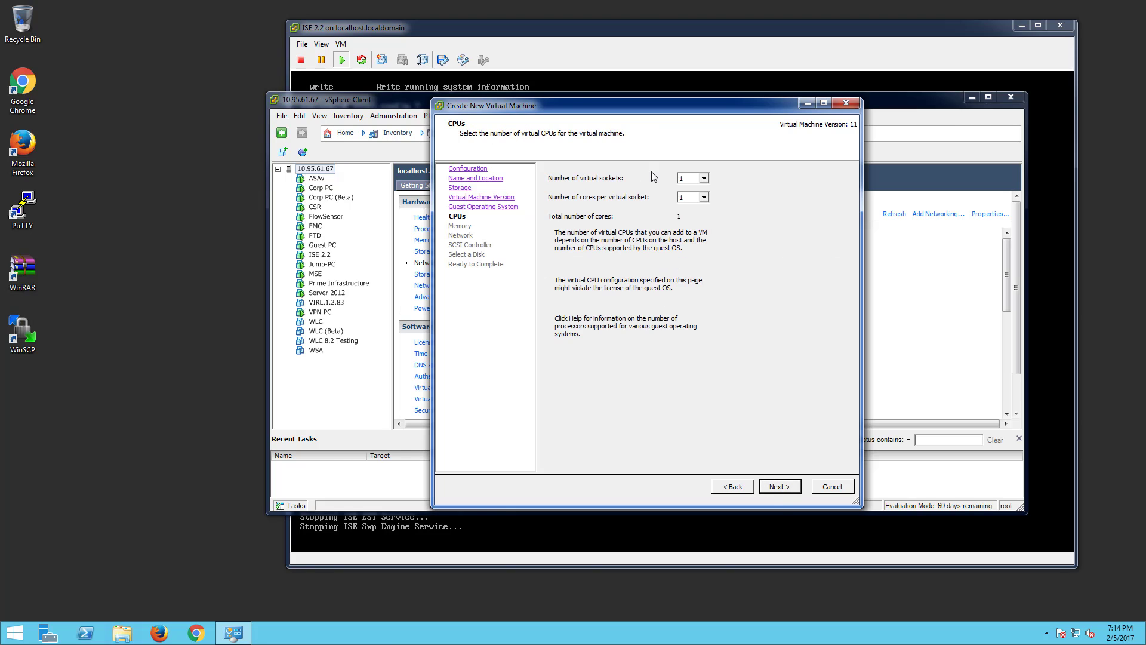
left_click(779, 489)
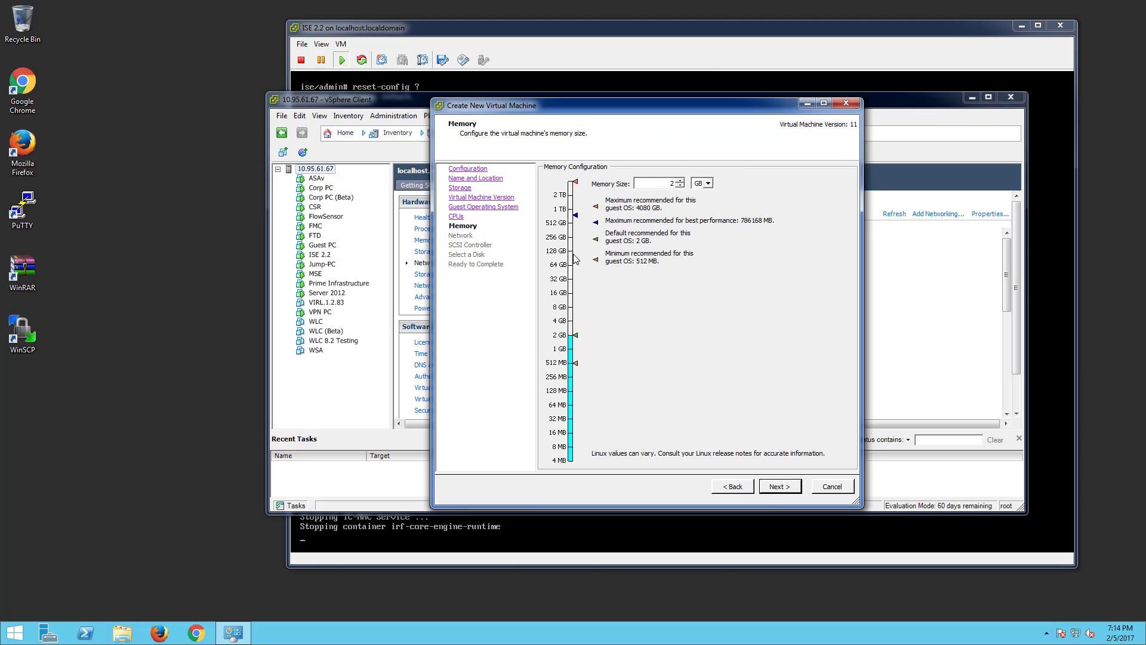
left_click(777, 488)
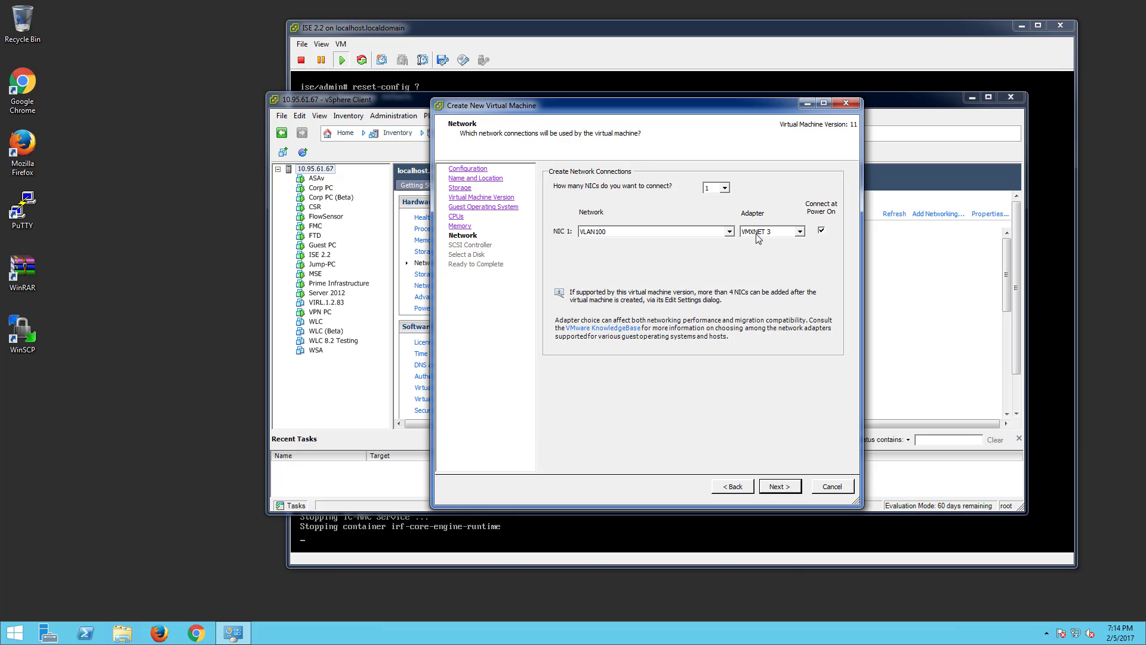
left_click(797, 489)
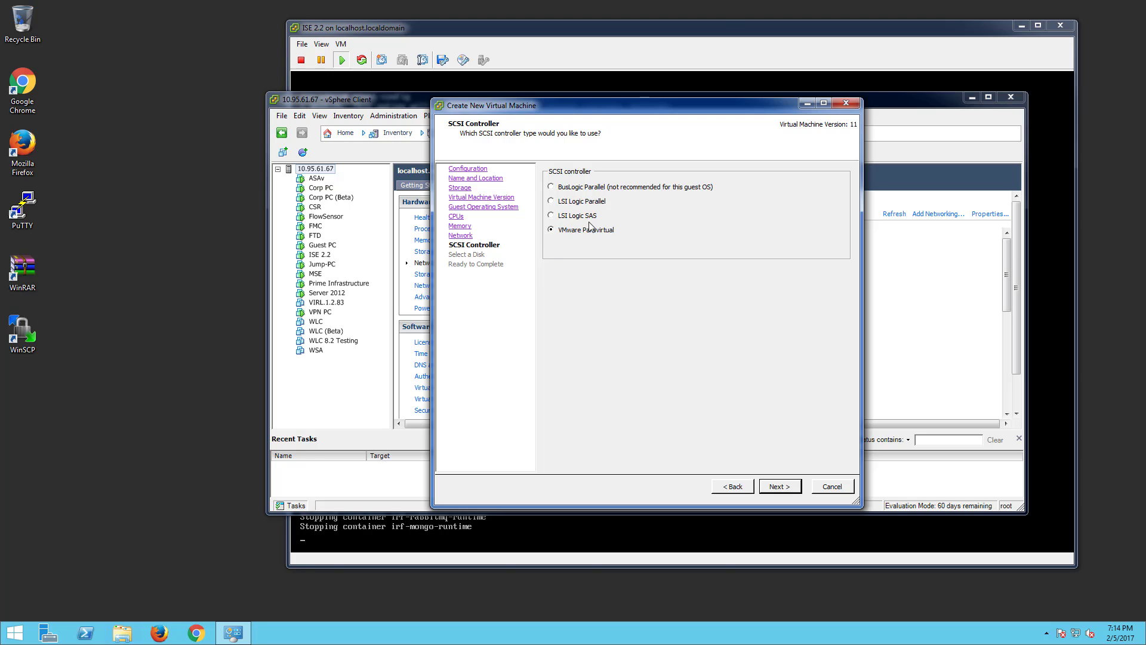
left_click(777, 486)
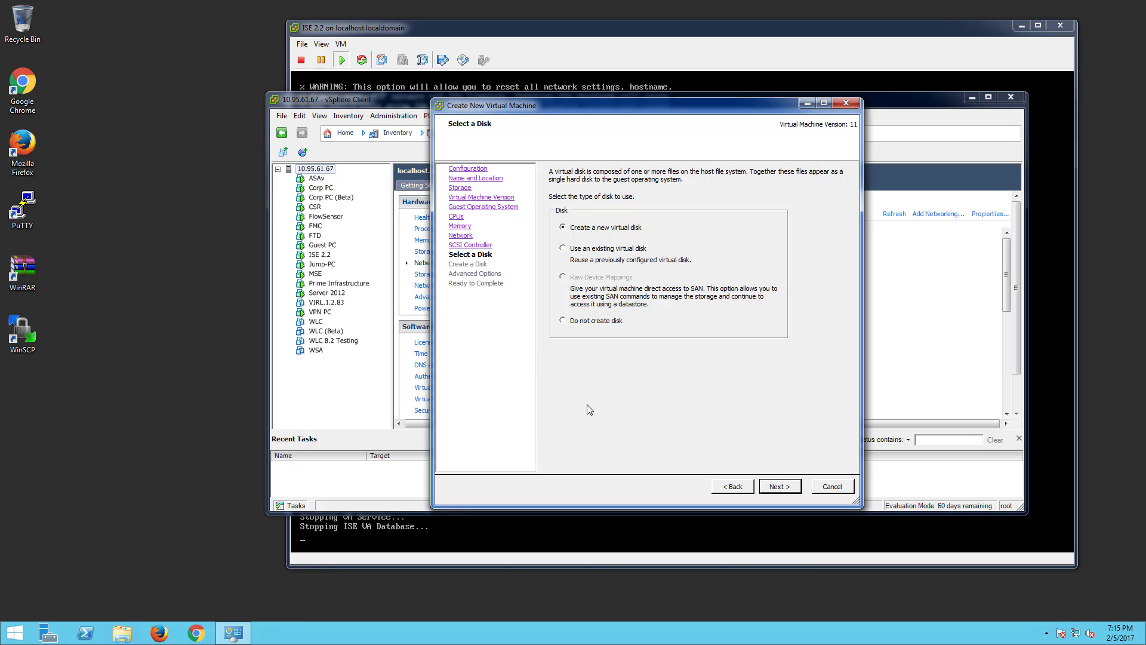
left_click(793, 487)
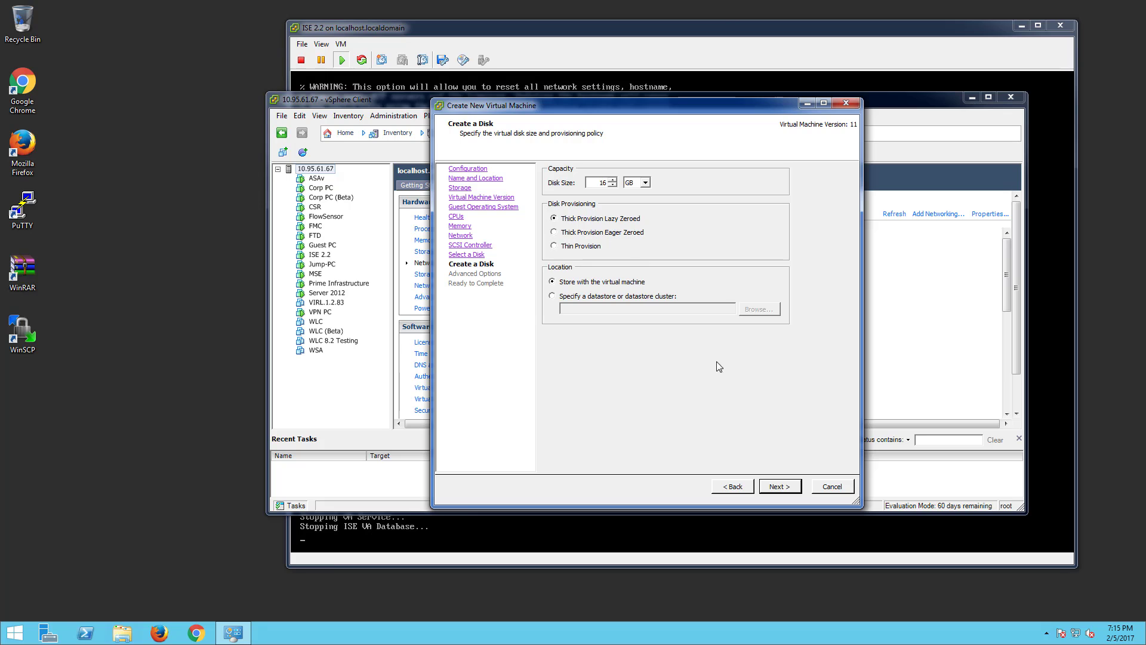
left_click(832, 486)
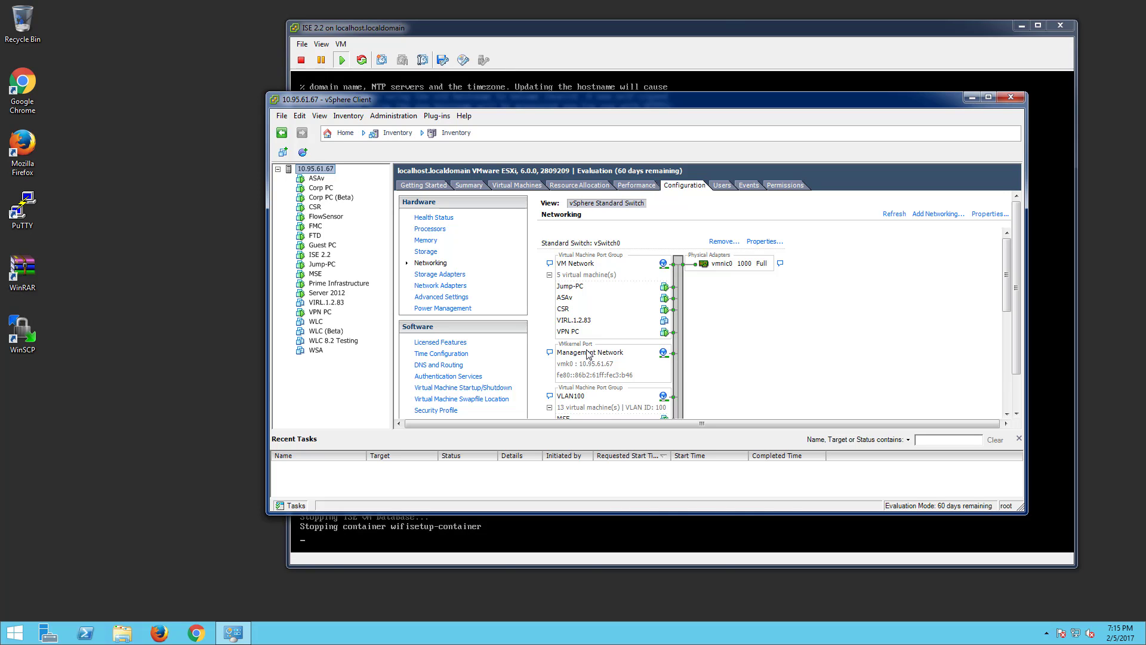
- Run 'show application status ise' in the ISE console to list the application processes
left_click(498, 31)
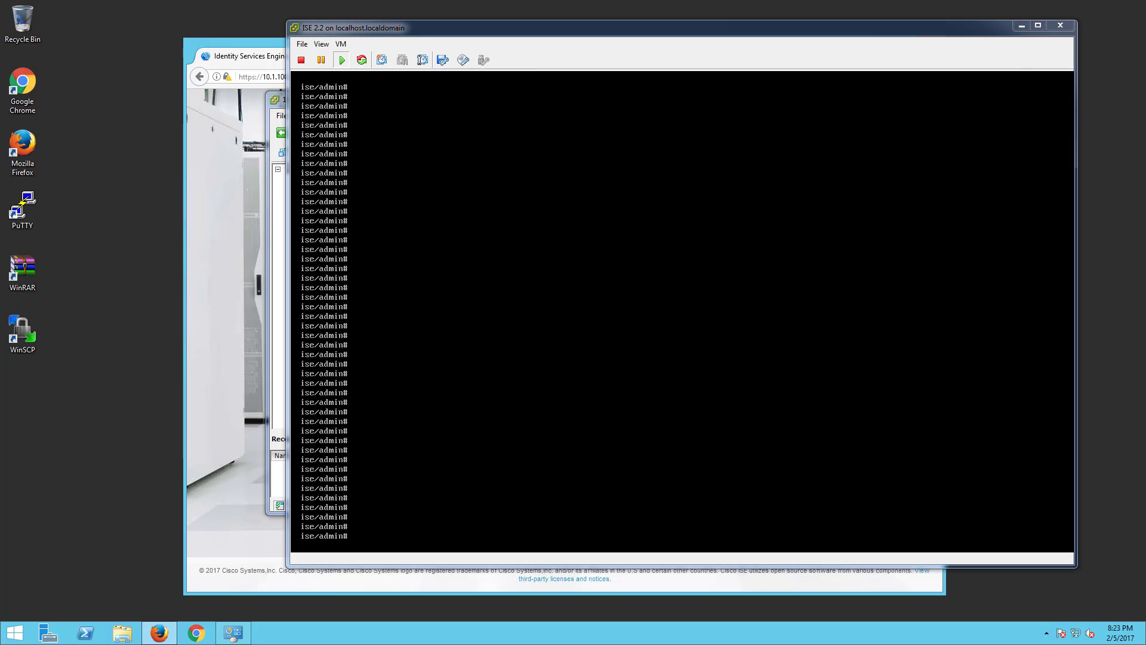
left_click_drag(382, 28, 286, 28)
left_click(395, 255)
type("show app")
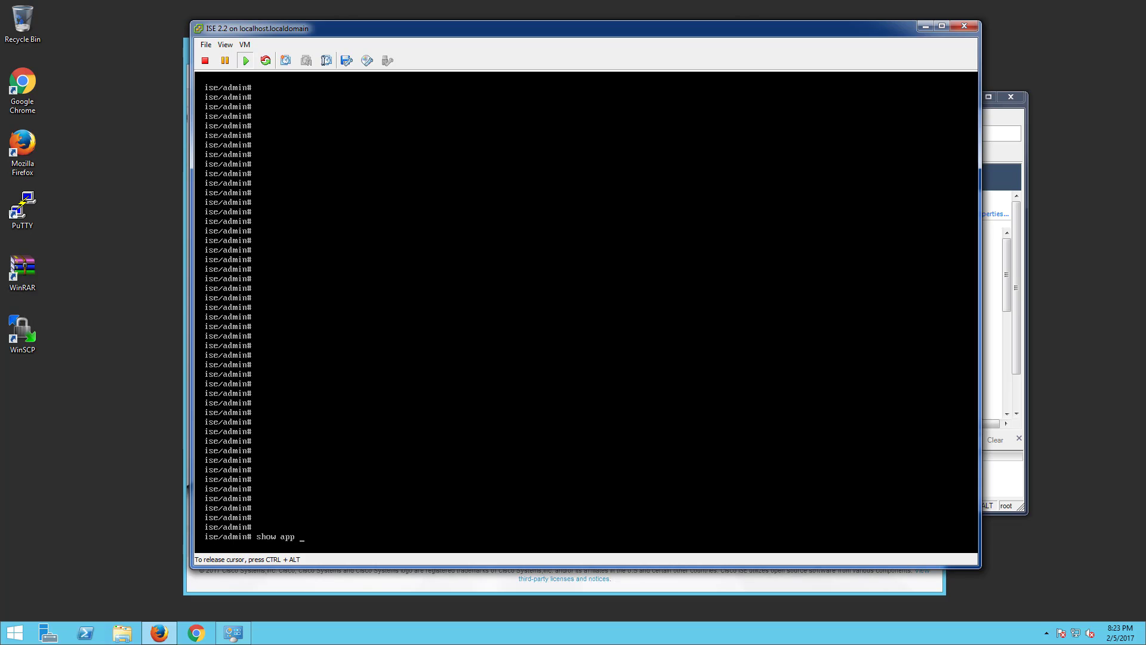
key("BackSpace")
type("l")
key("Tab")
type("status")
key("BackSpace")
type("ise")
key("Return")
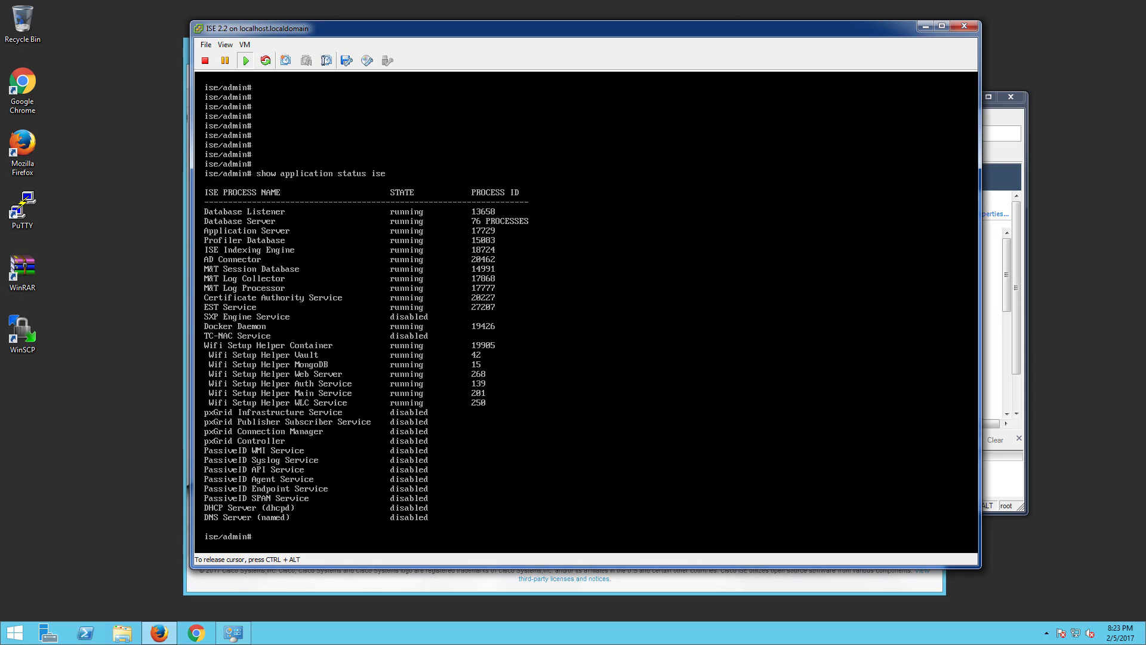
- Release input from the ISE VM console and close its window
key("ctrl+alt")
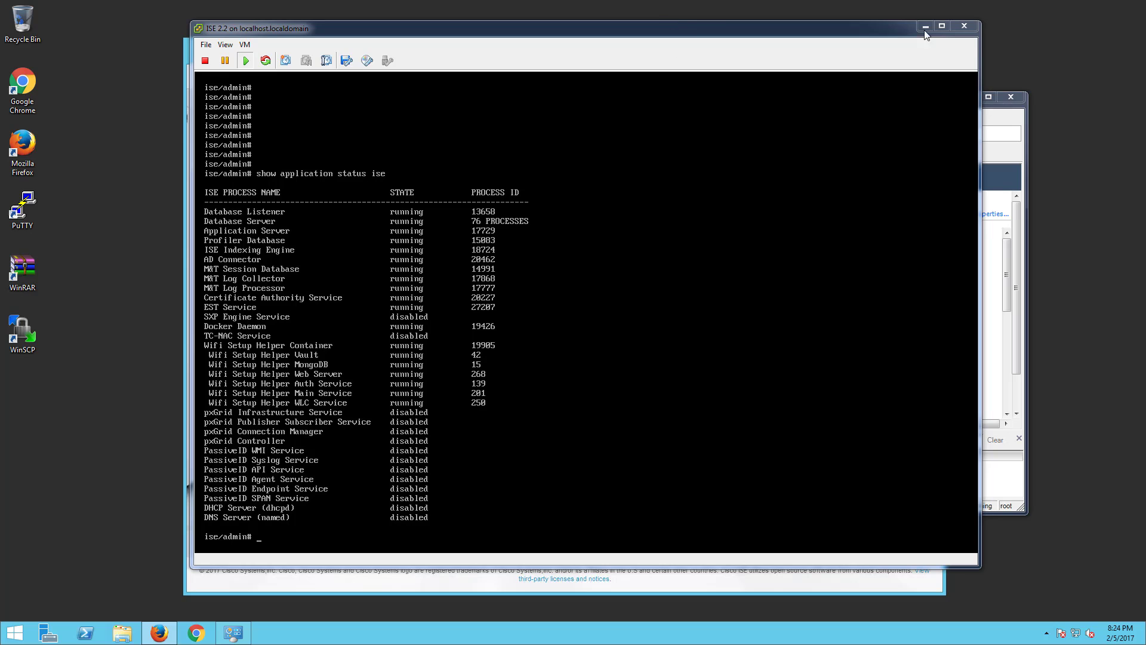
left_click(963, 28)
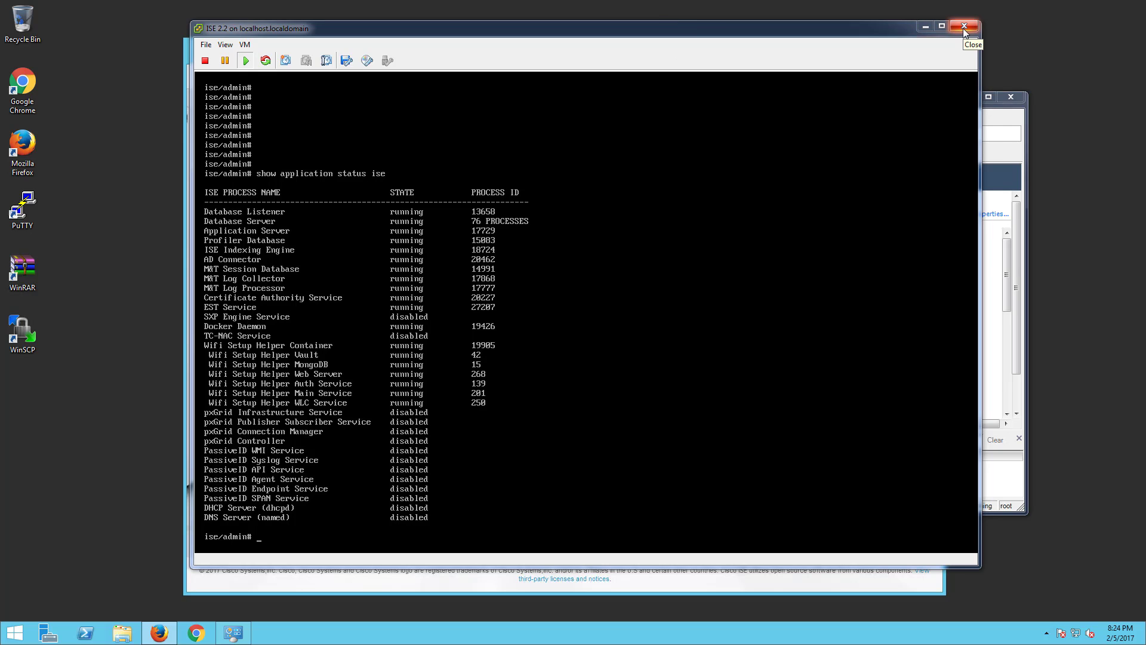
- Reload the ISE login page, sign in as administrator without saving the login, and accept the licence warning
left_click(428, 56)
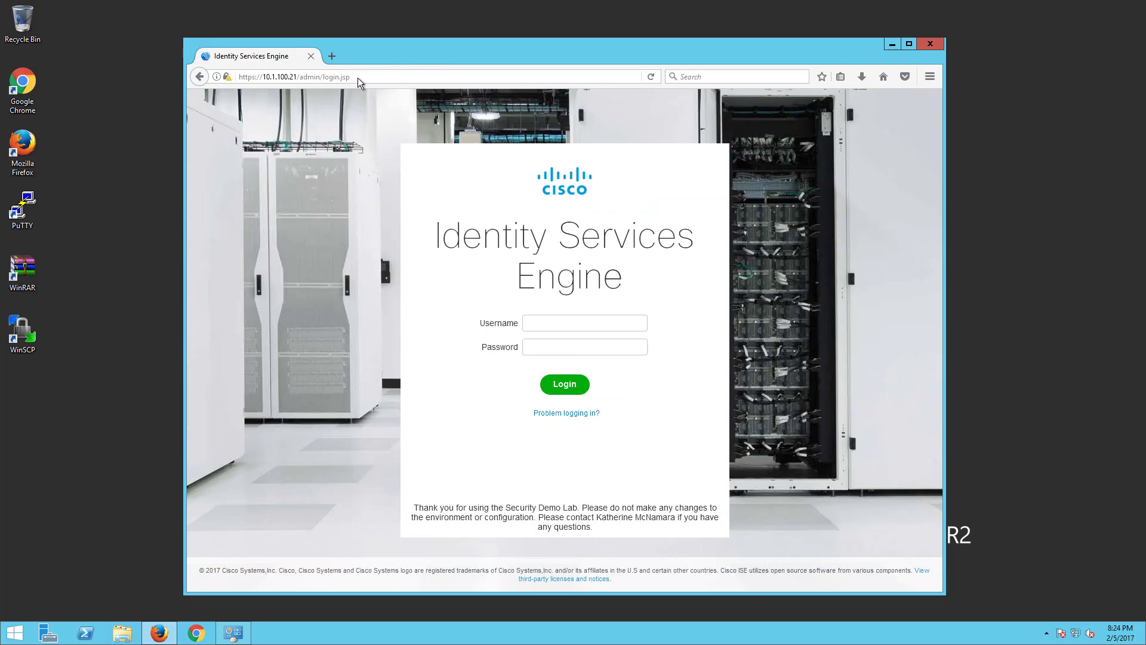
left_click(359, 78)
key("Return")
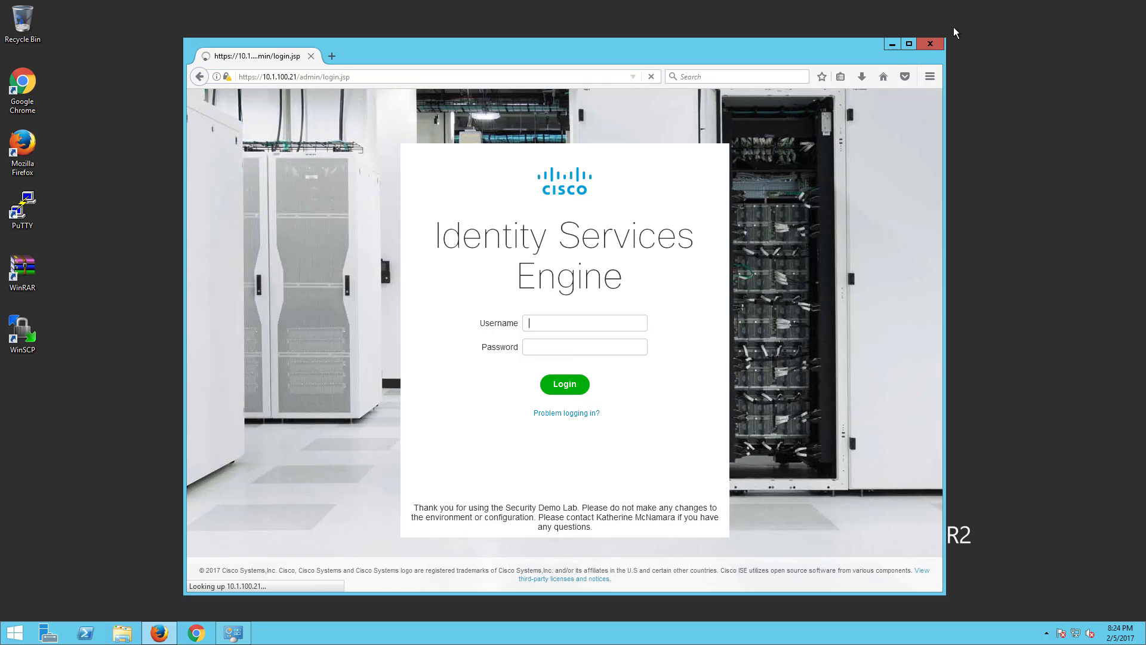
left_click(906, 46)
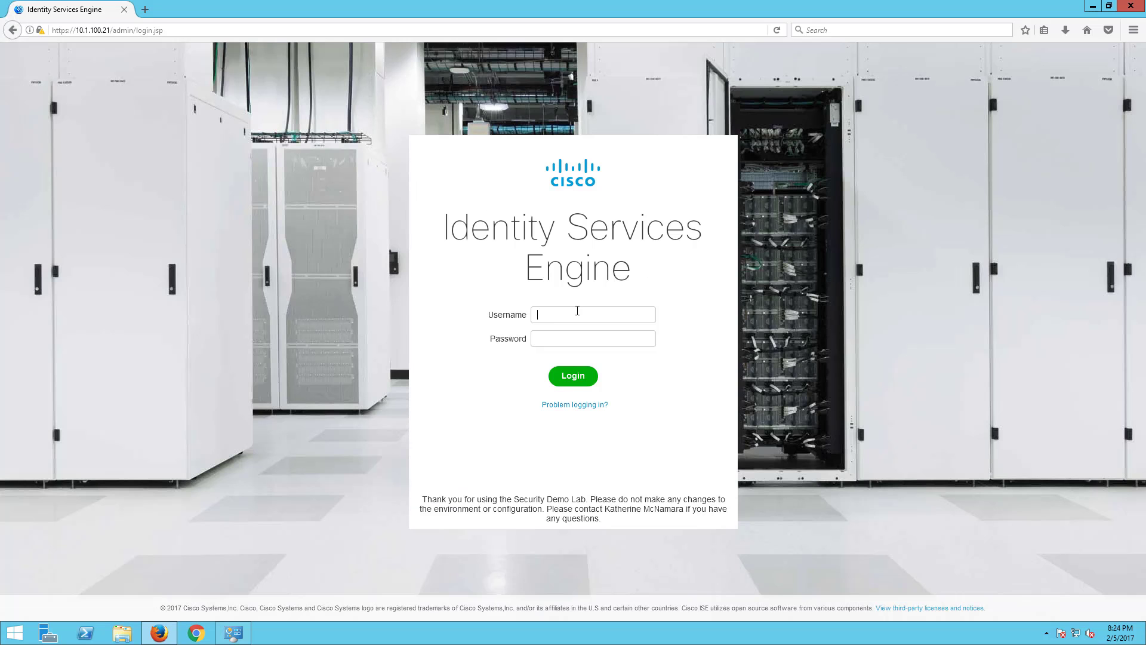
type("admi•••••••••••")
key("Return")
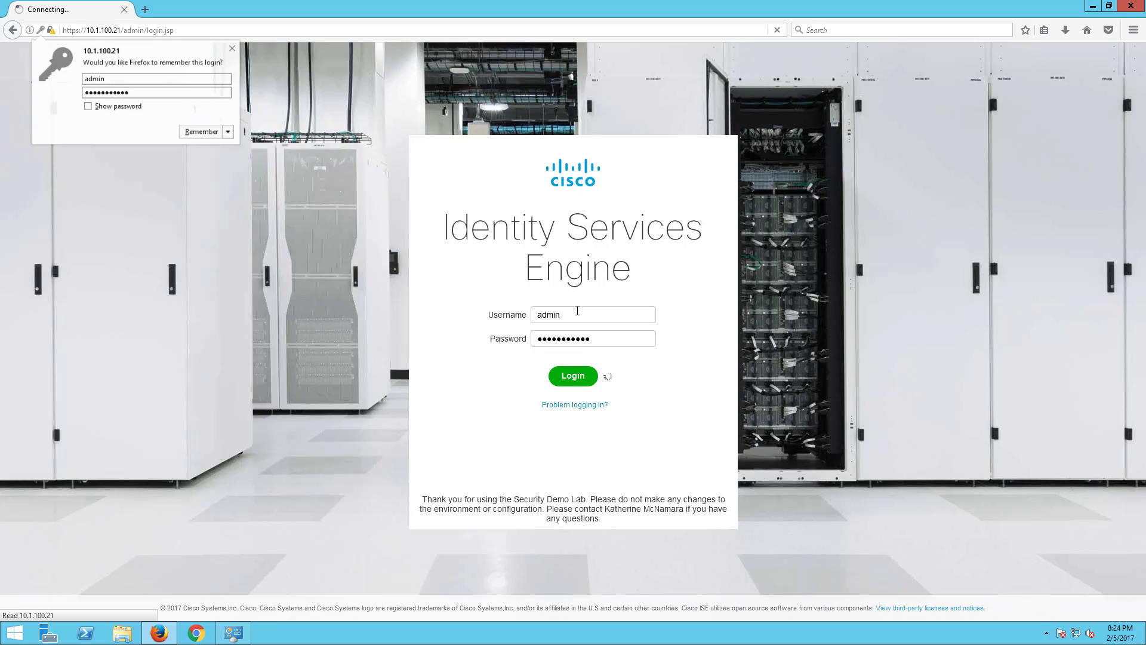
left_click(232, 49)
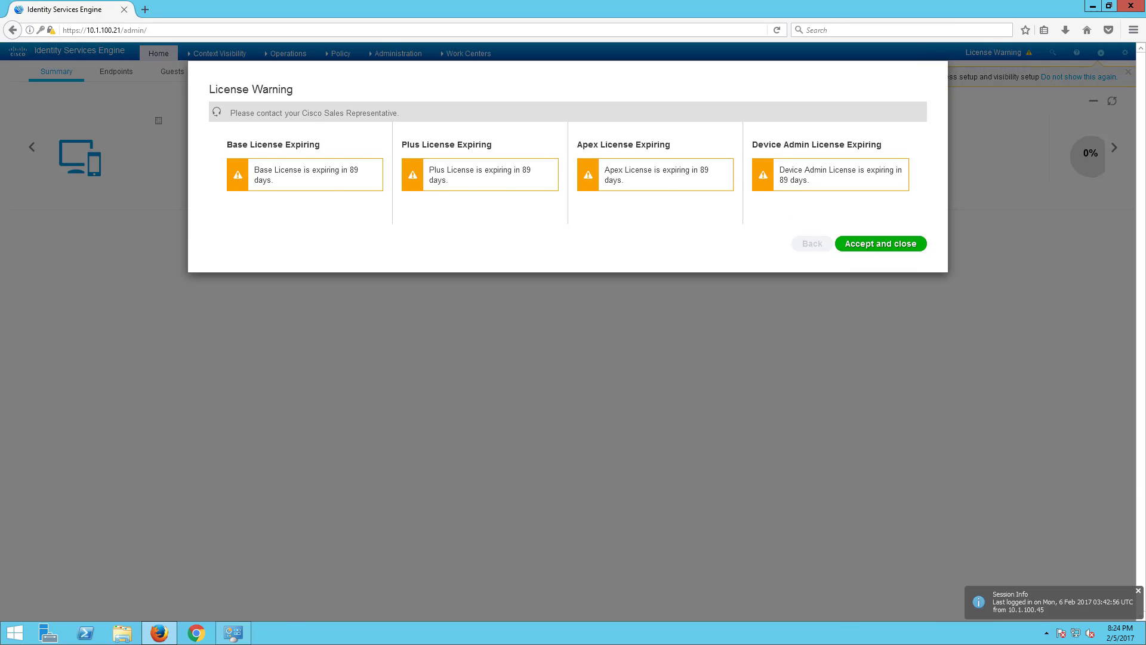
left_click(904, 243)
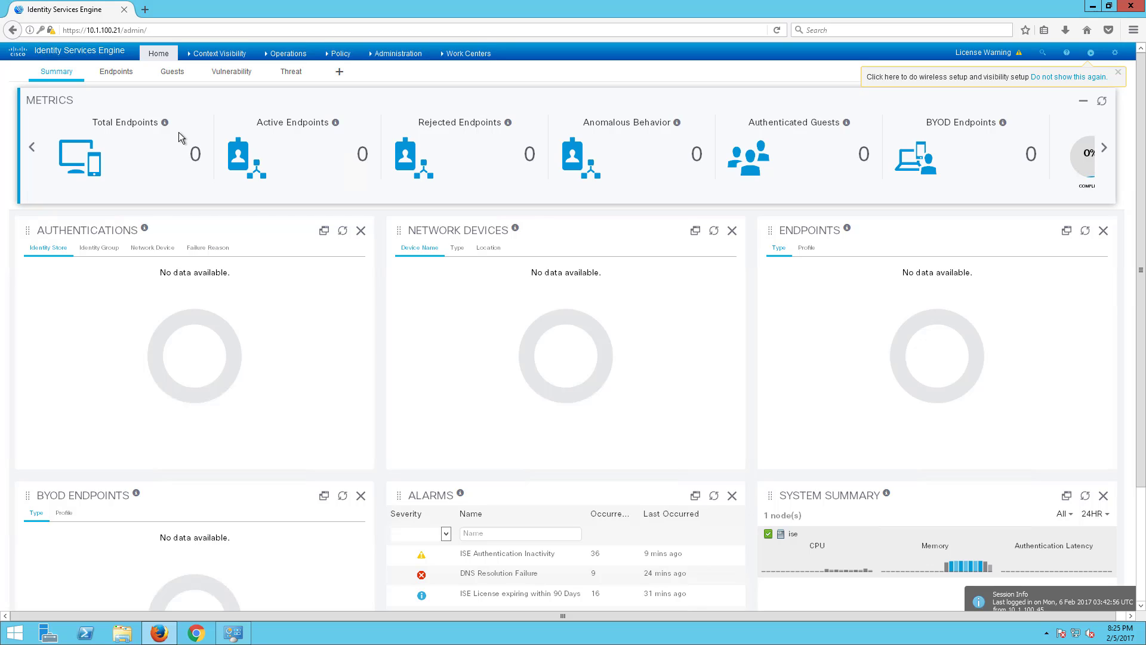
scroll(293, 263, "down", 1)
scroll(294, 299, "down", 2)
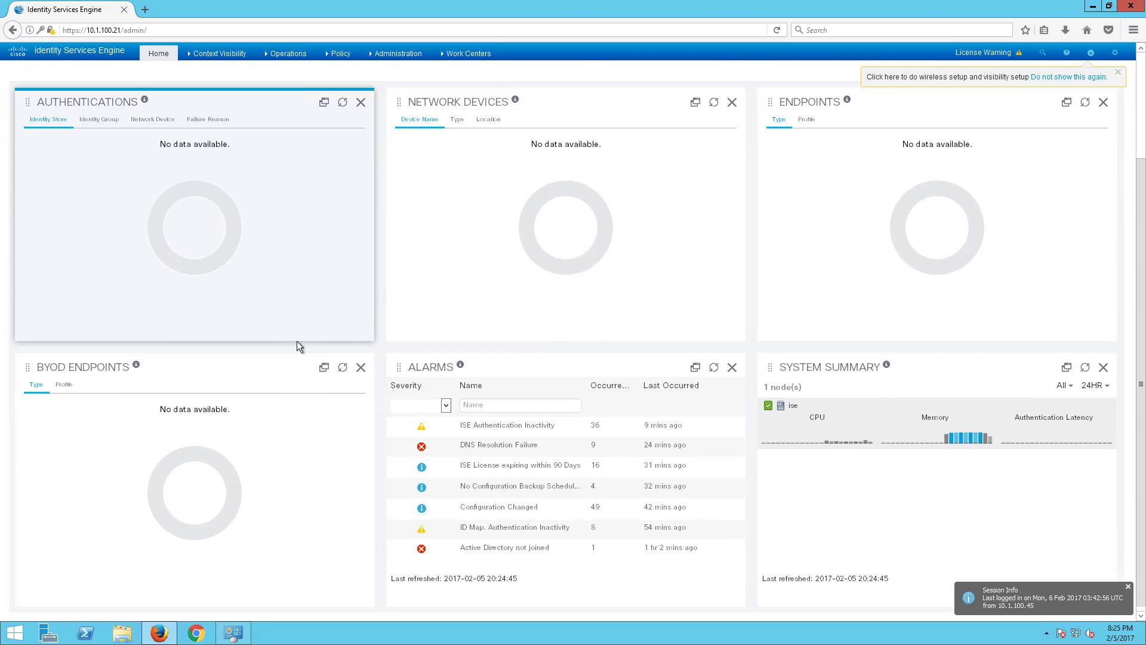
scroll(296, 341, "up", 3)
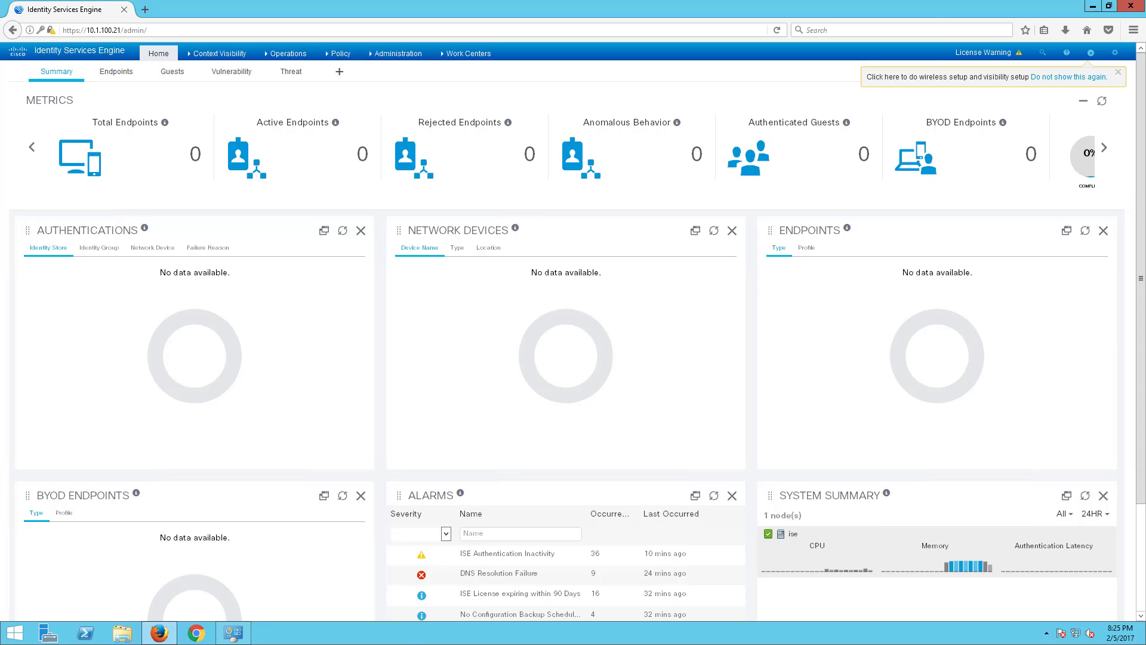
left_click_drag(0, 100, 884, 30)
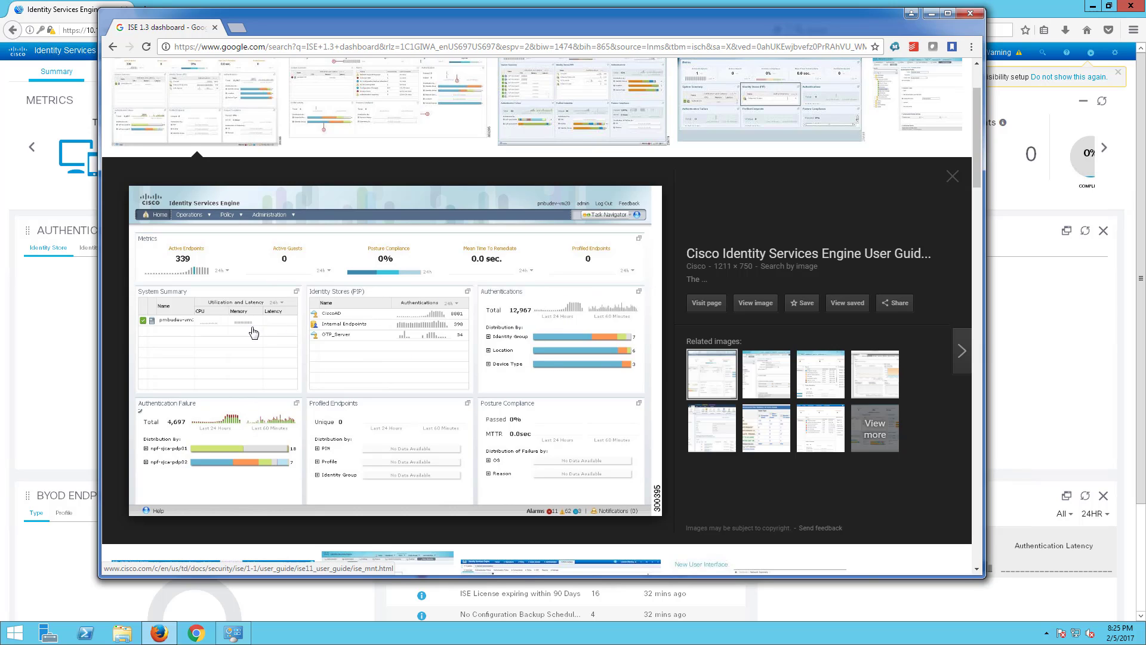
left_click_drag(400, 28, 0, 99)
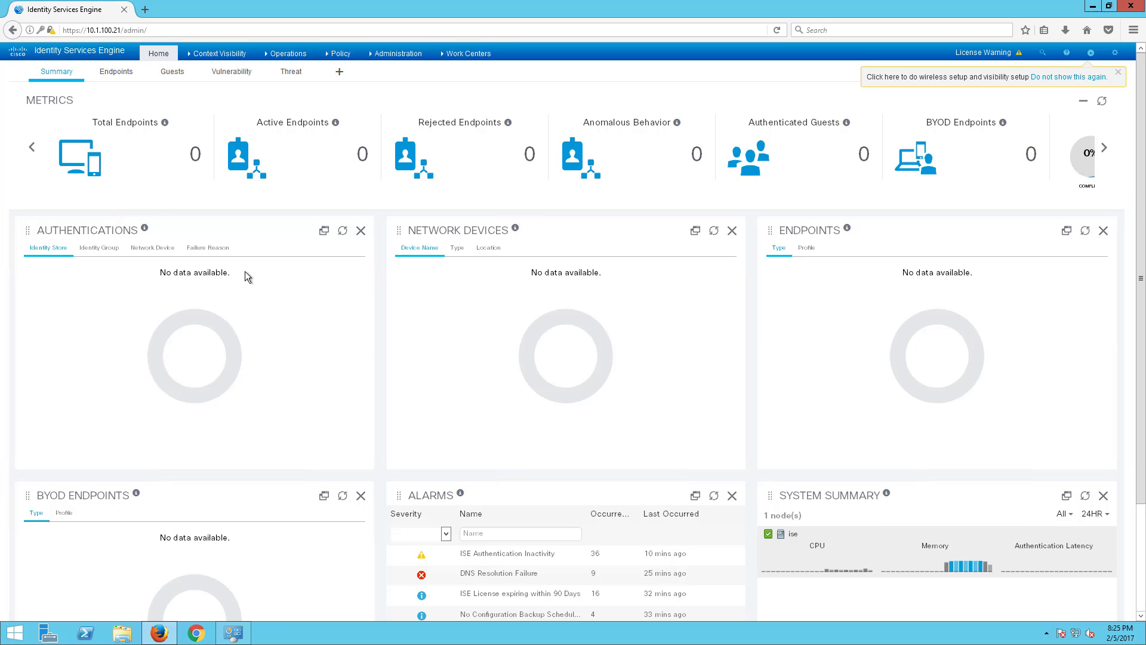
- Page through the metric tiles, close the wireless setup banner, and open the Endpoints dashboard
left_click(1103, 150)
left_click(1103, 155)
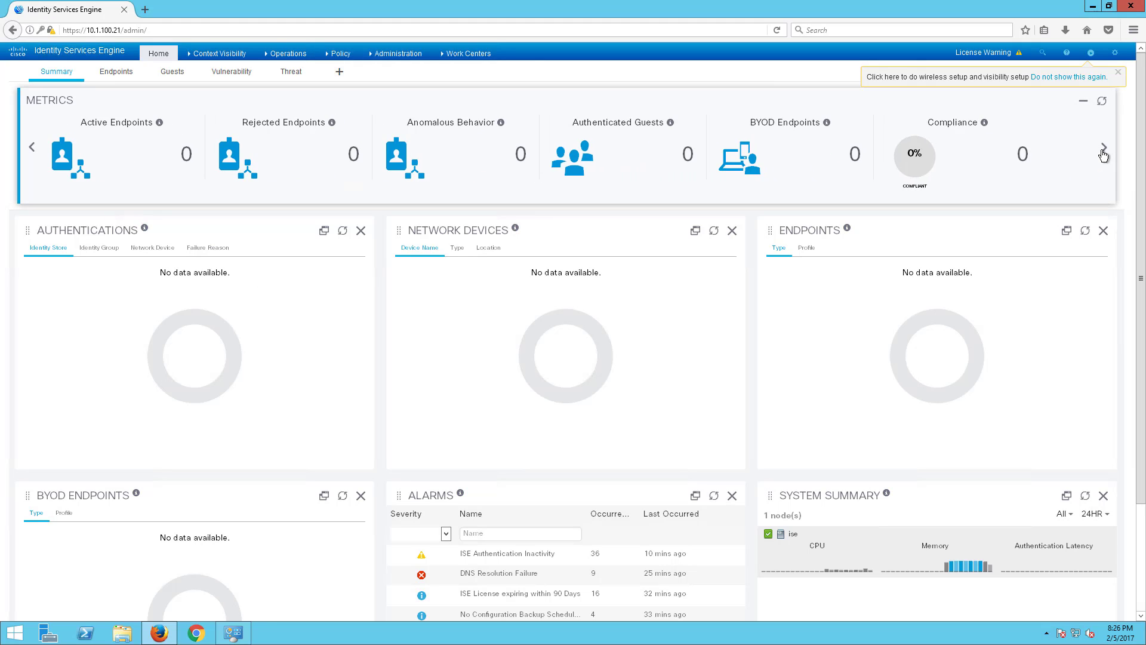
left_click(1090, 77)
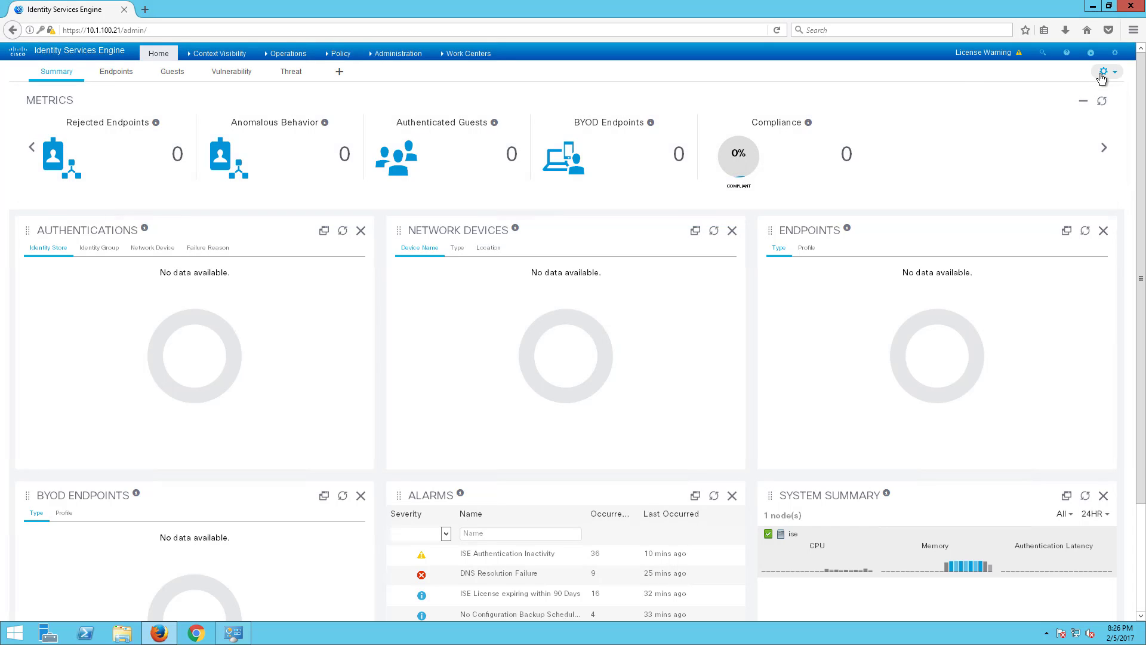
left_click(1104, 71)
left_click(1025, 110)
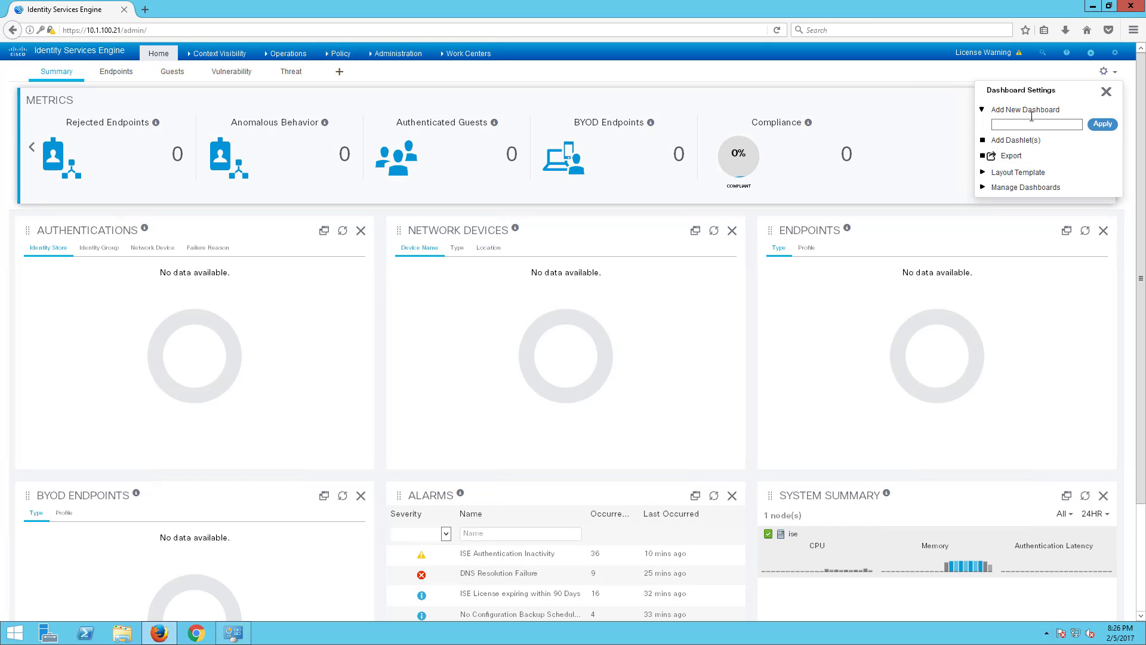
left_click(1106, 91)
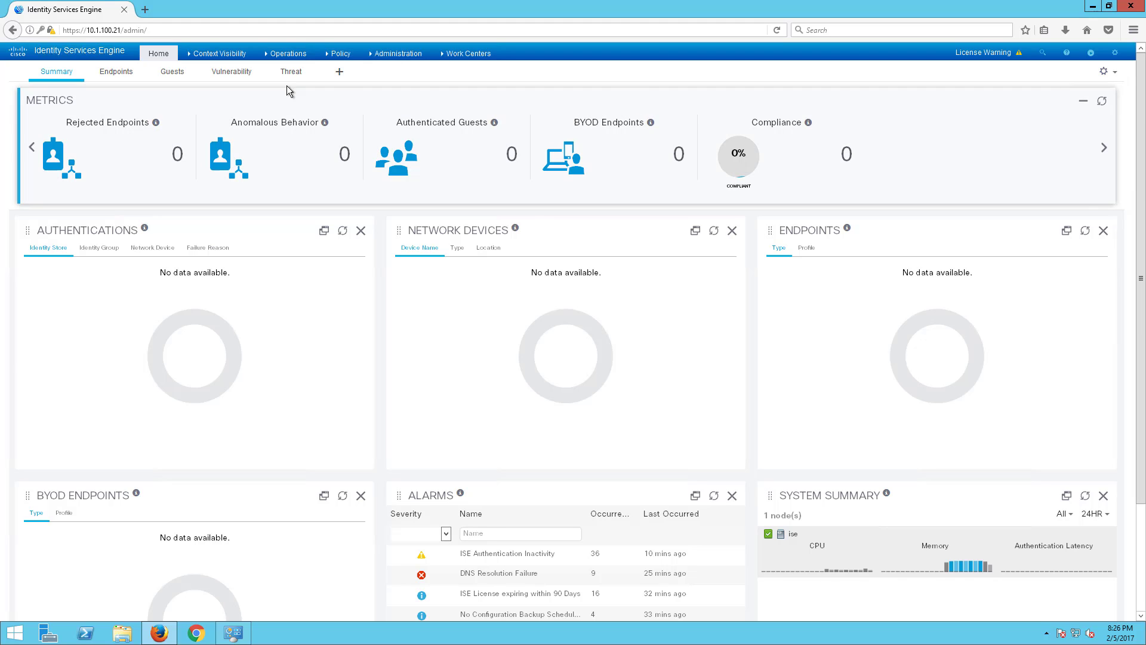
left_click(116, 75)
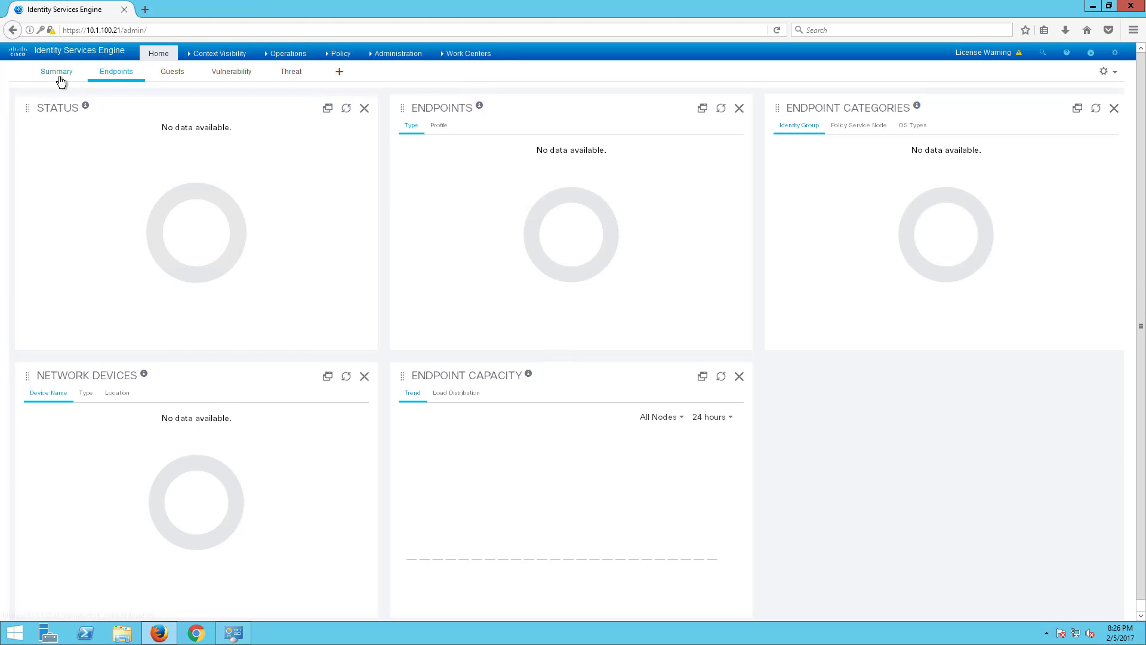
- Revisit the Summary dashboard, regroup its Authentications breakdown, then view the Endpoints dashboard
left_click(60, 77)
left_click(112, 250)
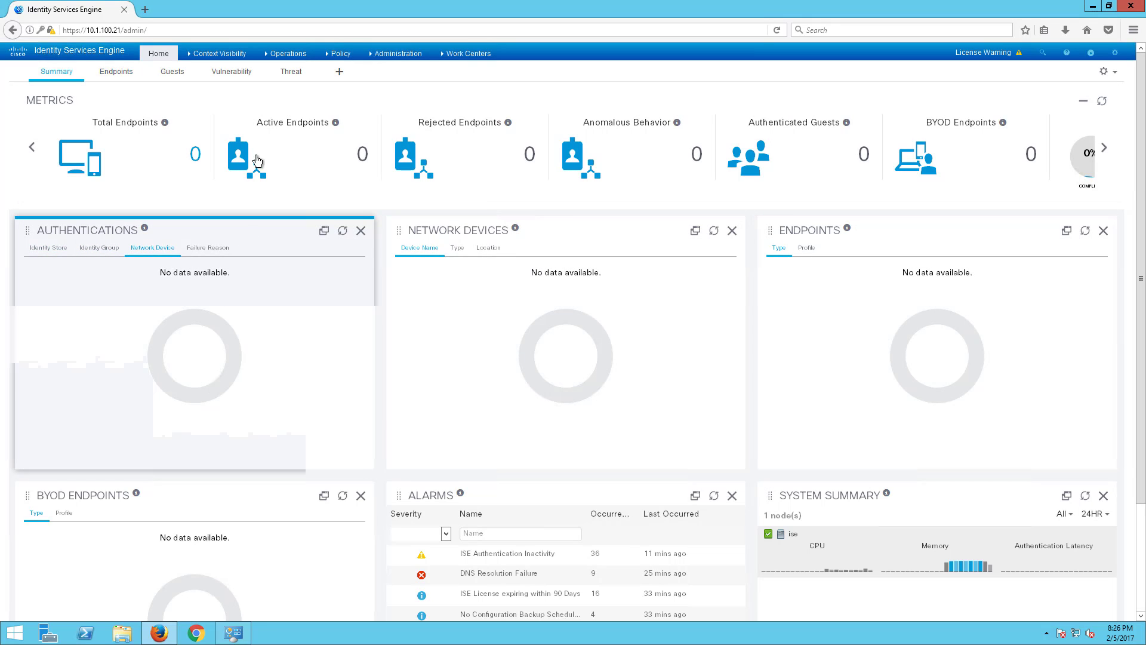
left_click(116, 73)
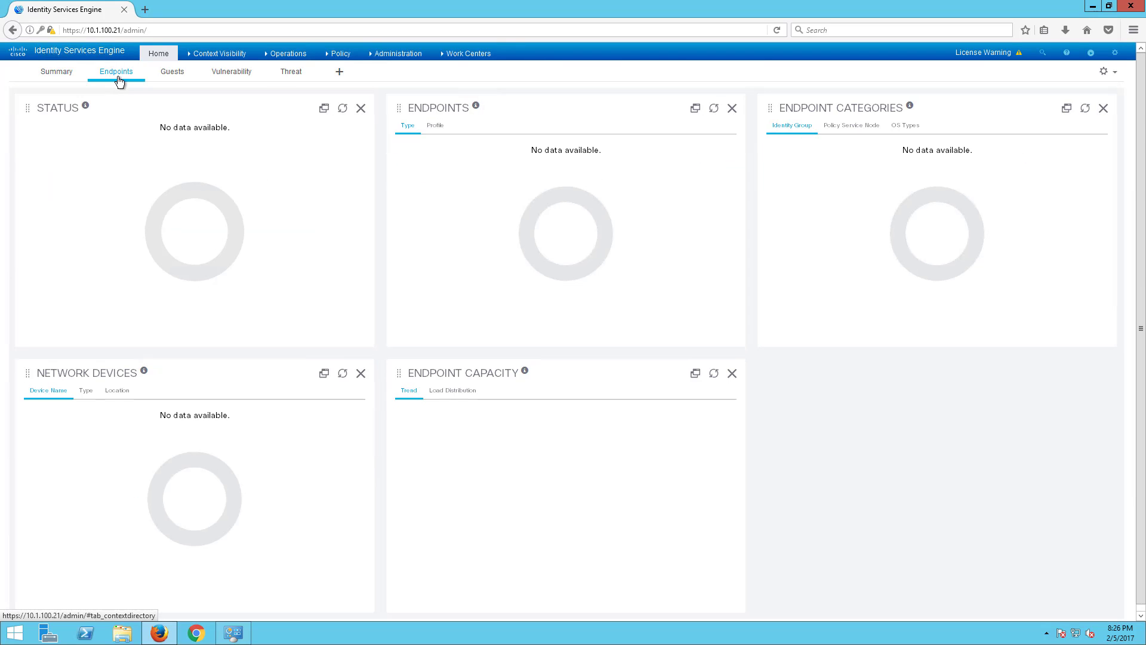
mouse_move(241, 59)
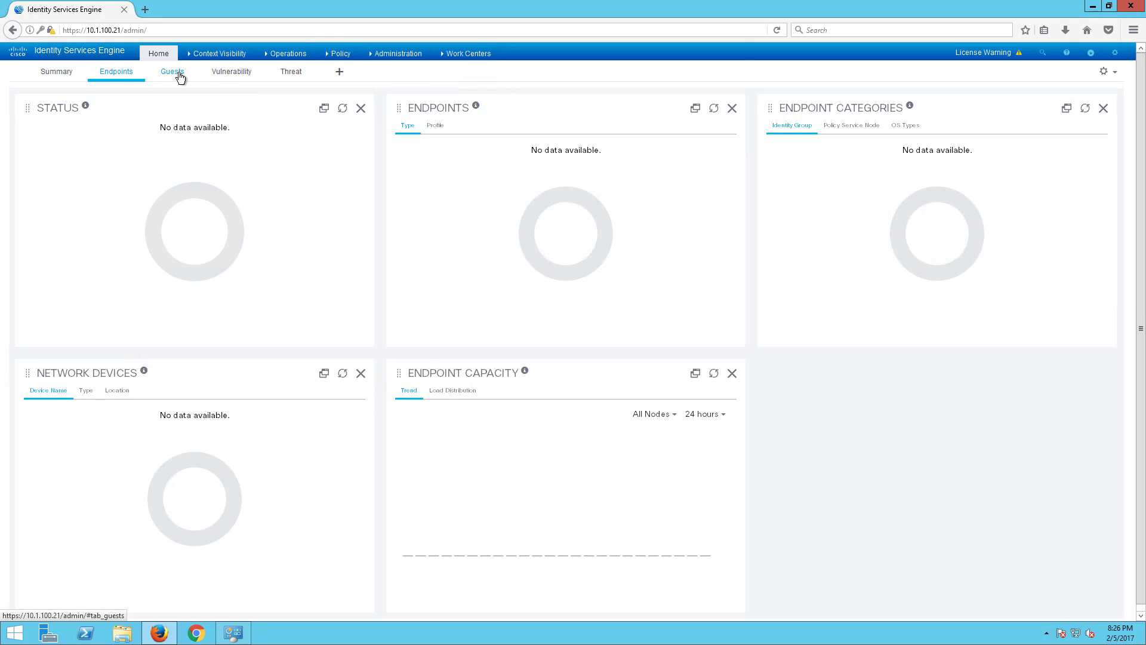
- View the Guests and Vulnerability dashboards, then open the Threat dashboard
left_click(176, 74)
left_click(240, 73)
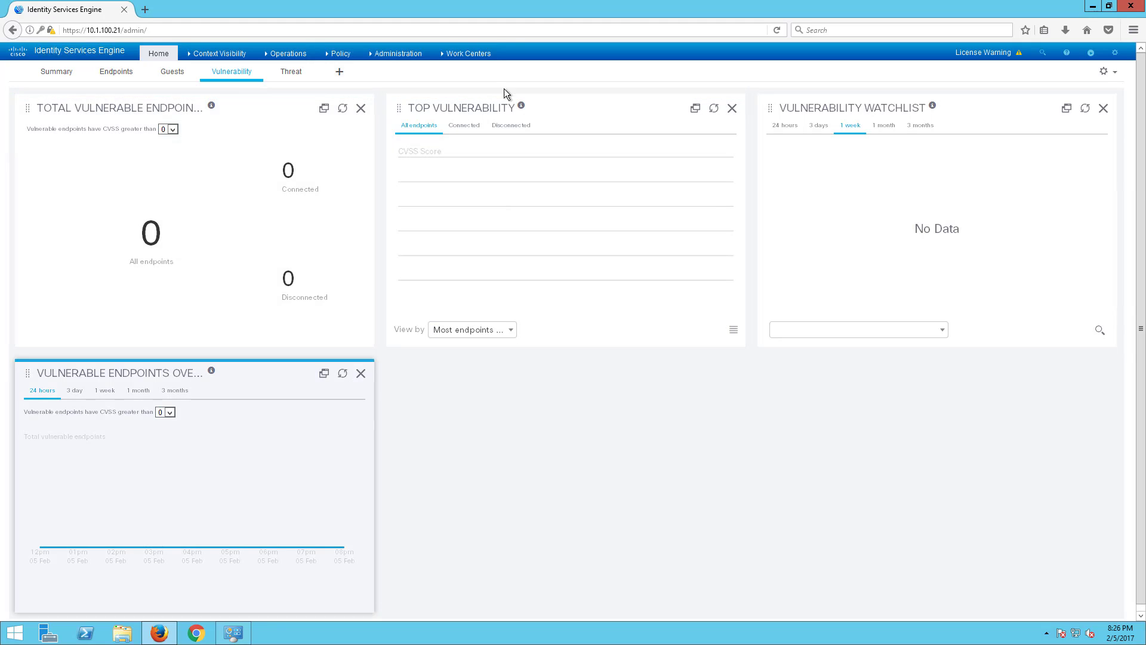
left_click(398, 53)
left_click(471, 427)
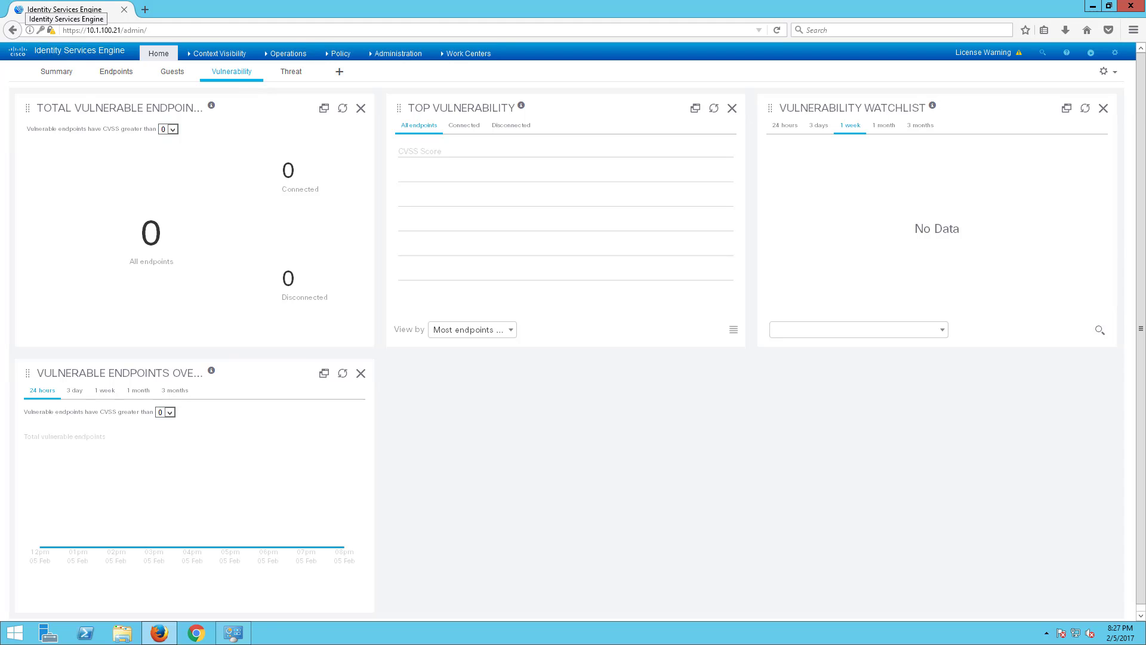
left_click(289, 71)
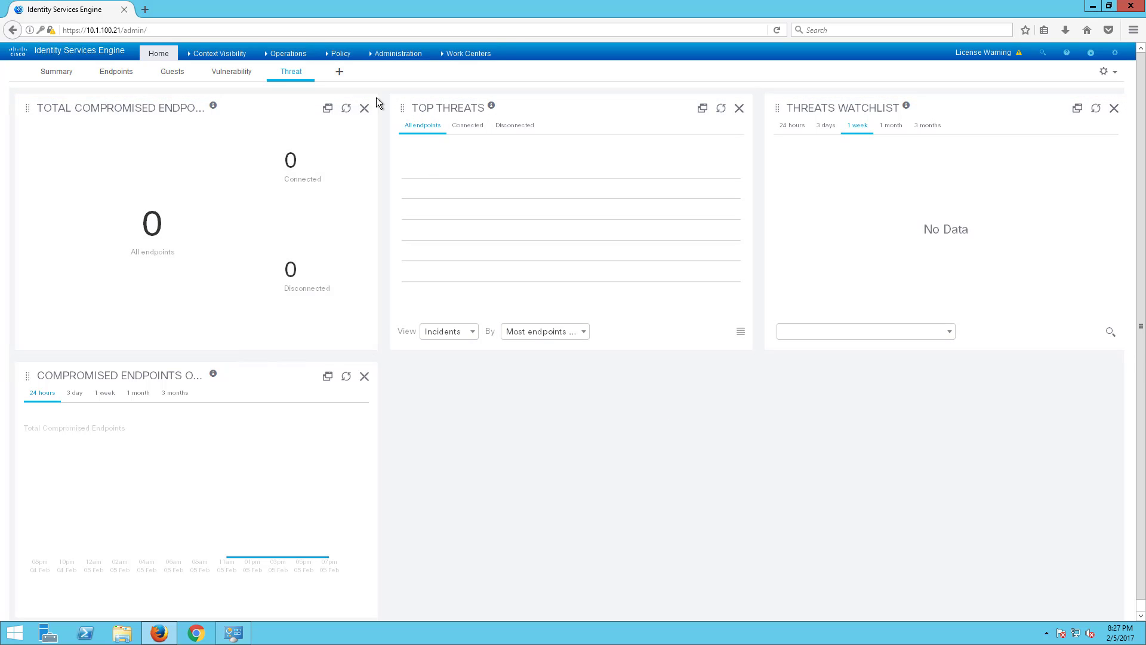
- Browse Context Visibility endpoints by classification and authentication, then Users and Network Devices, and return Home
left_click(221, 53)
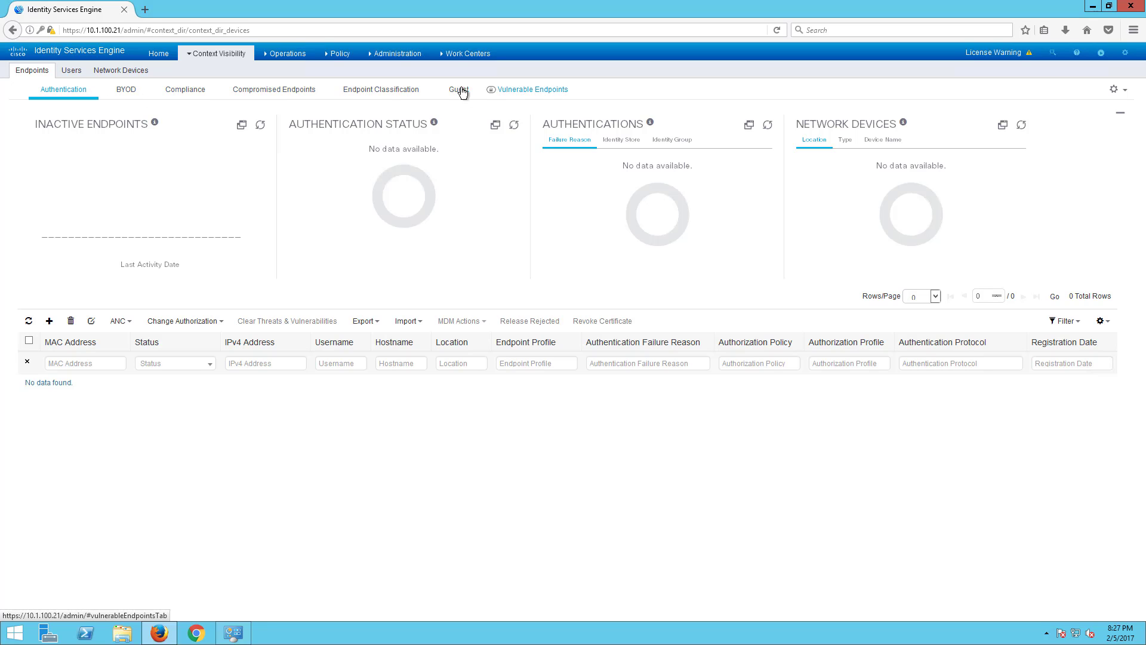
left_click(357, 93)
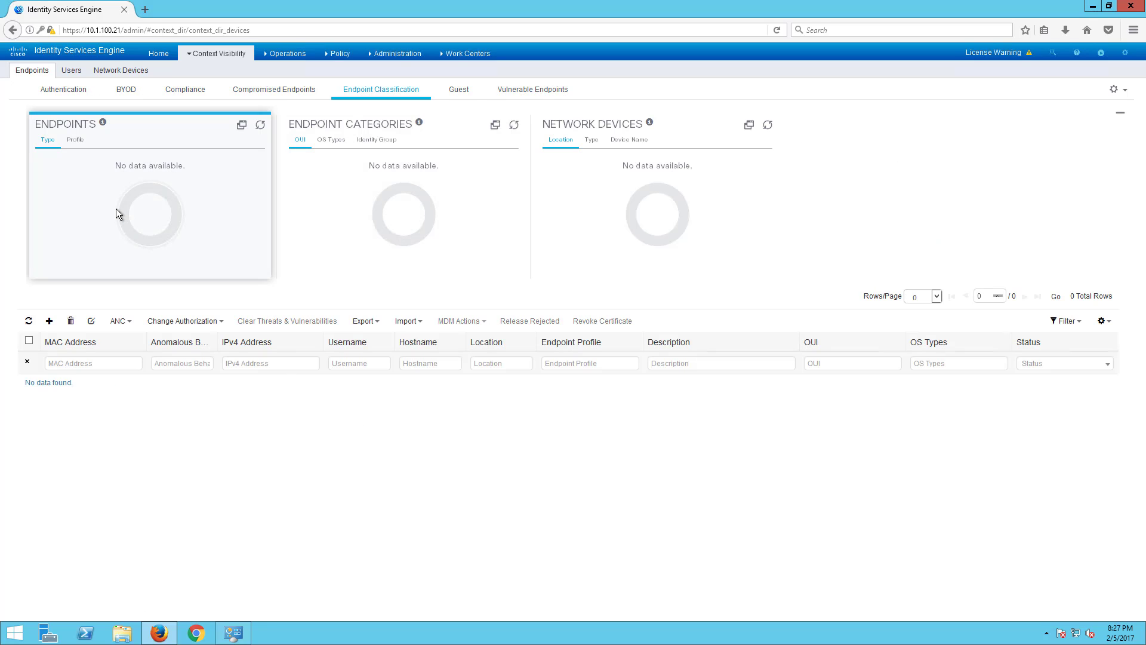
left_click(60, 90)
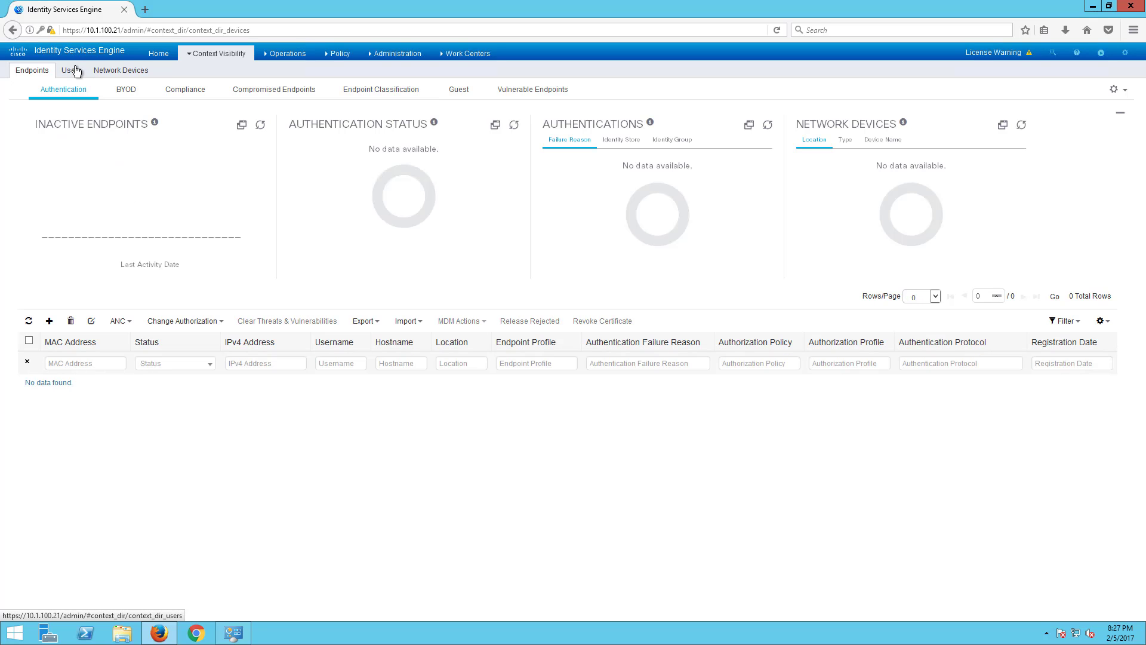
left_click(76, 72)
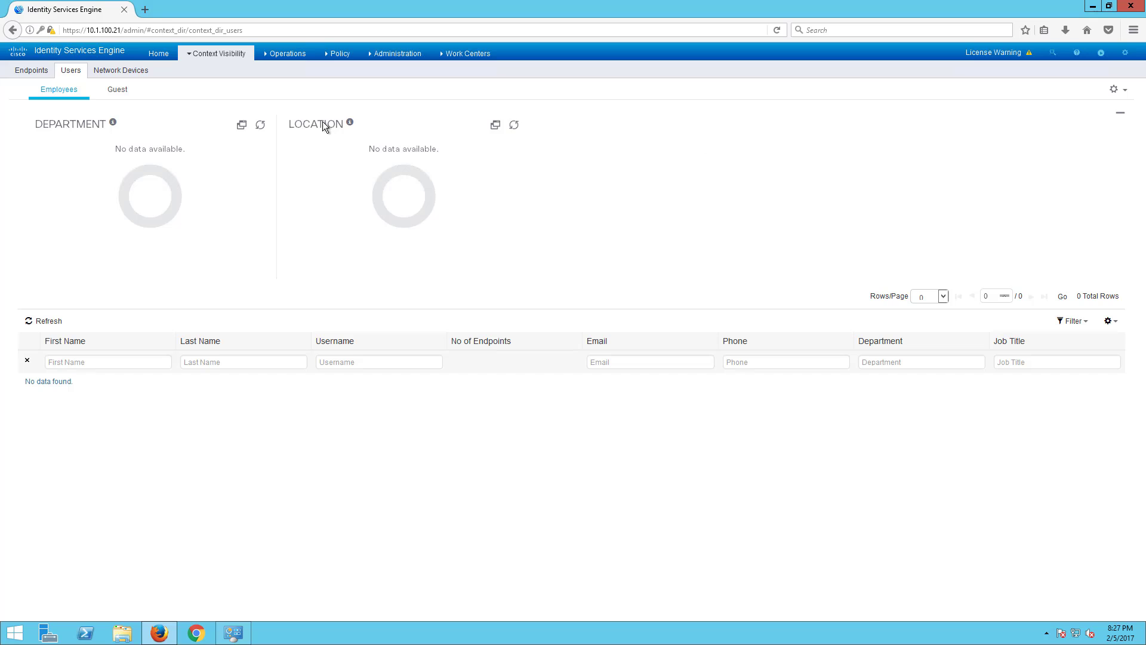
left_click(1116, 90)
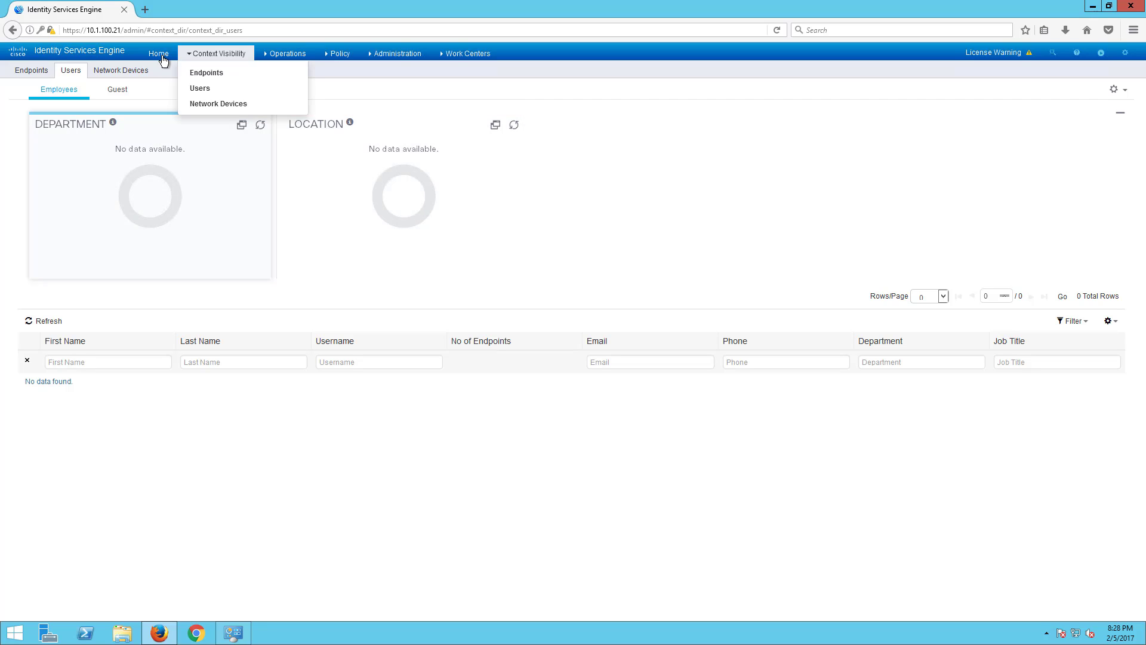
left_click(122, 71)
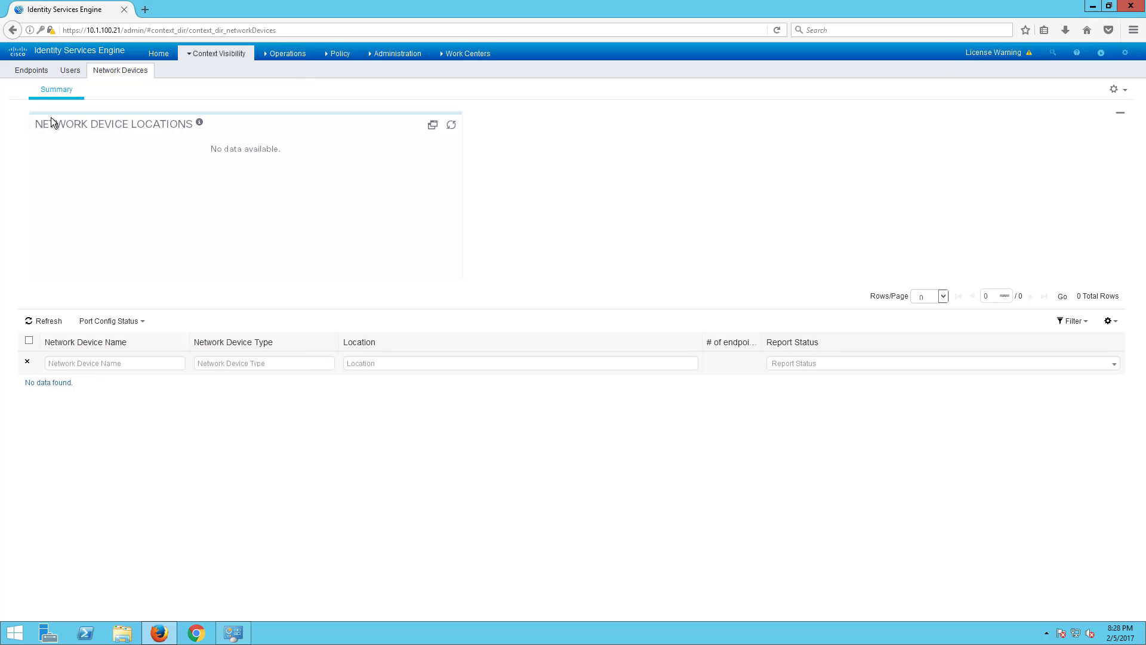
left_click(158, 54)
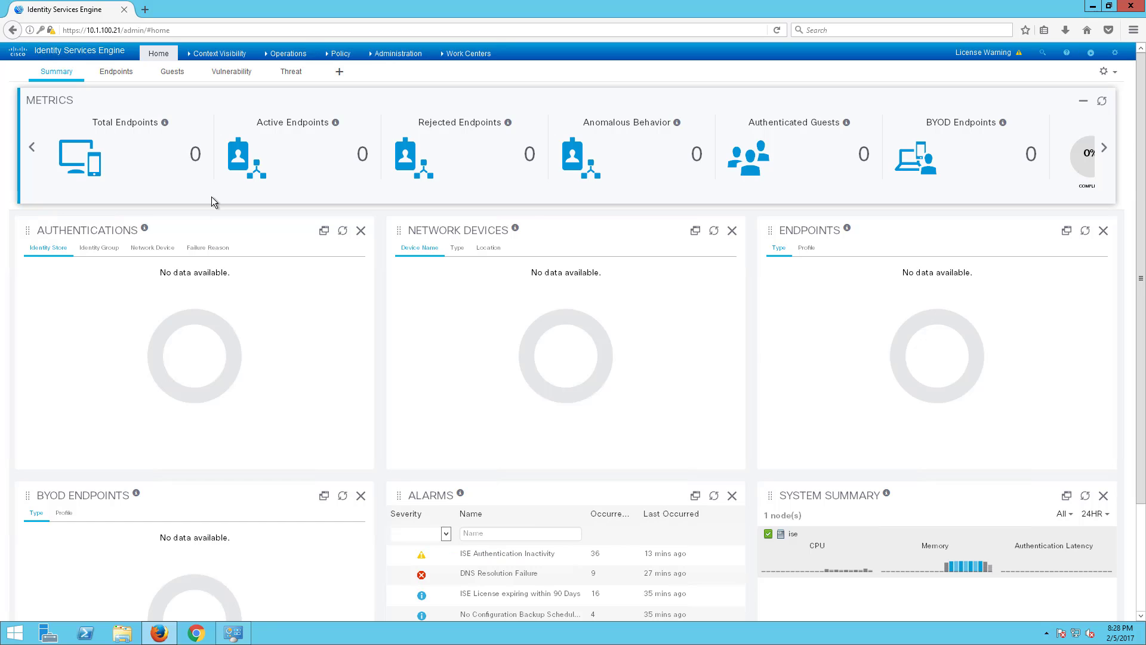
- Create a new custom dashboard named HelpDesk
left_click(339, 71)
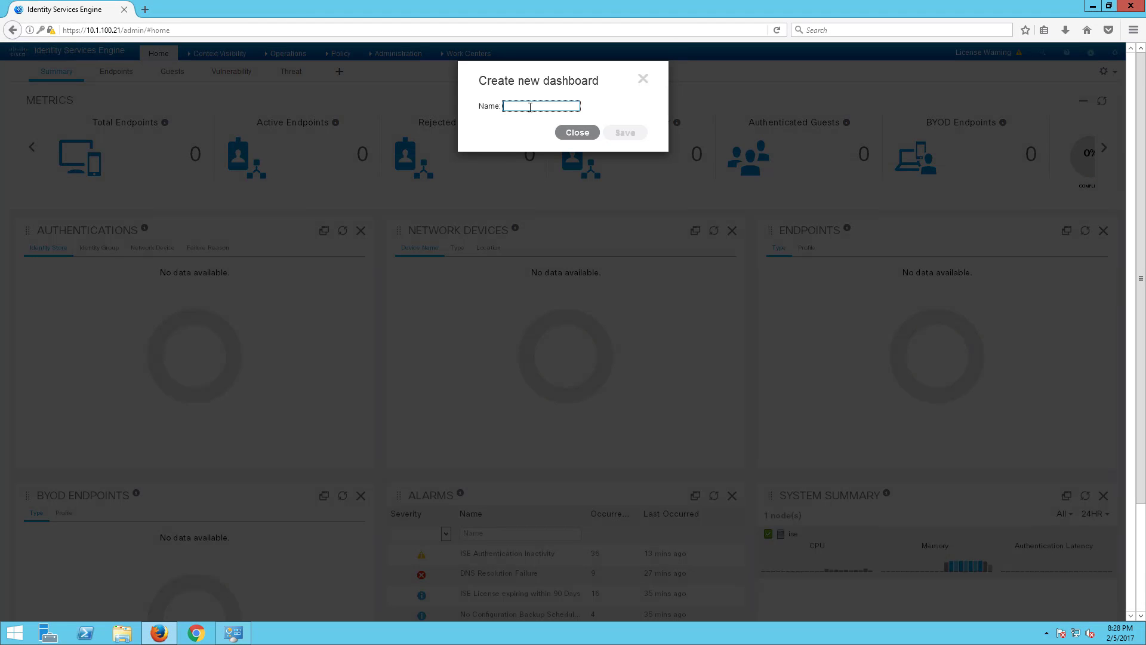
type("Help")
type("Desk")
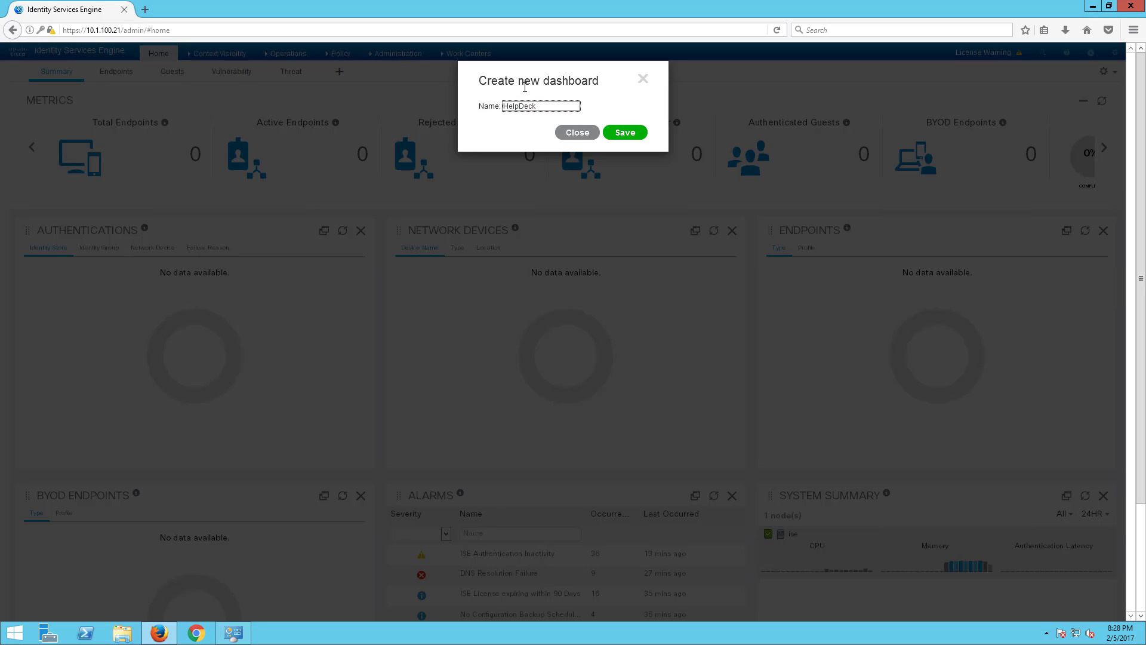
key("BackSpace")
key("BackSpace")
type("sk")
left_click(622, 135)
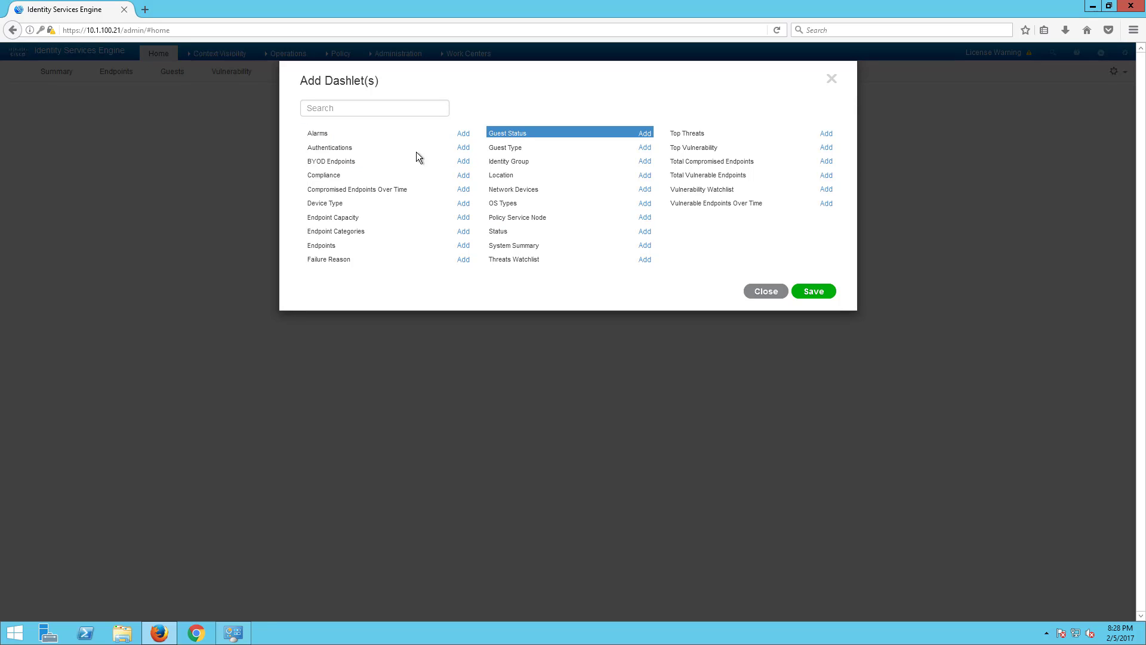
- Add Authentications, Failure Reason, Endpoints, Guest Status, Guest Type, OS Types and Status dashlets to HelpDesk
left_click(463, 148)
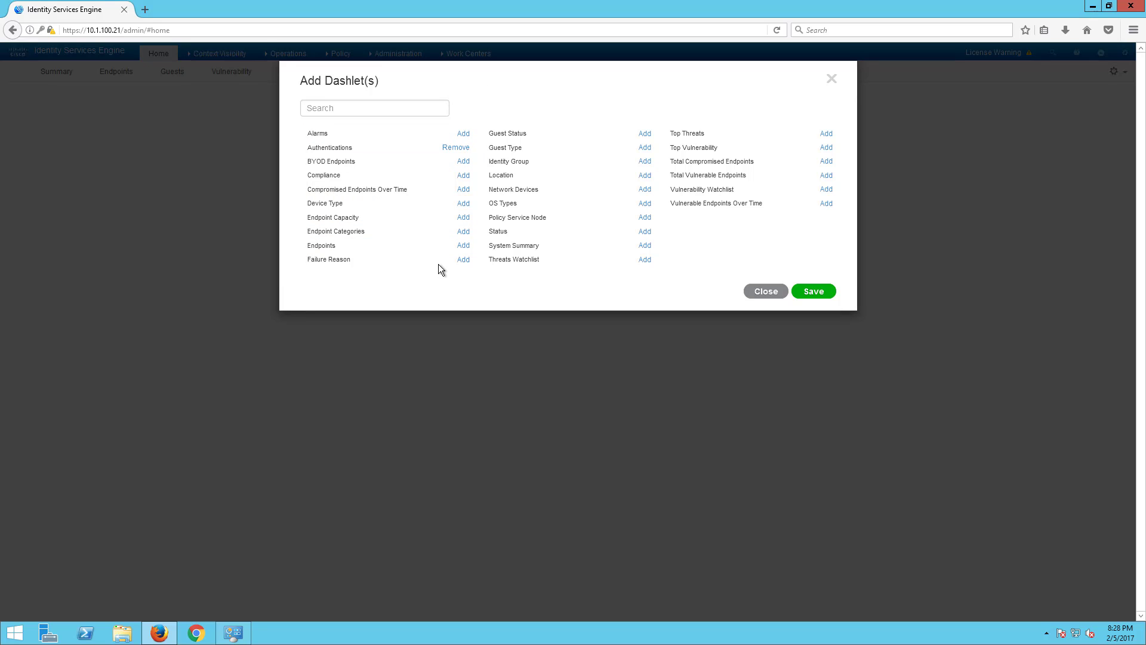
left_click(463, 259)
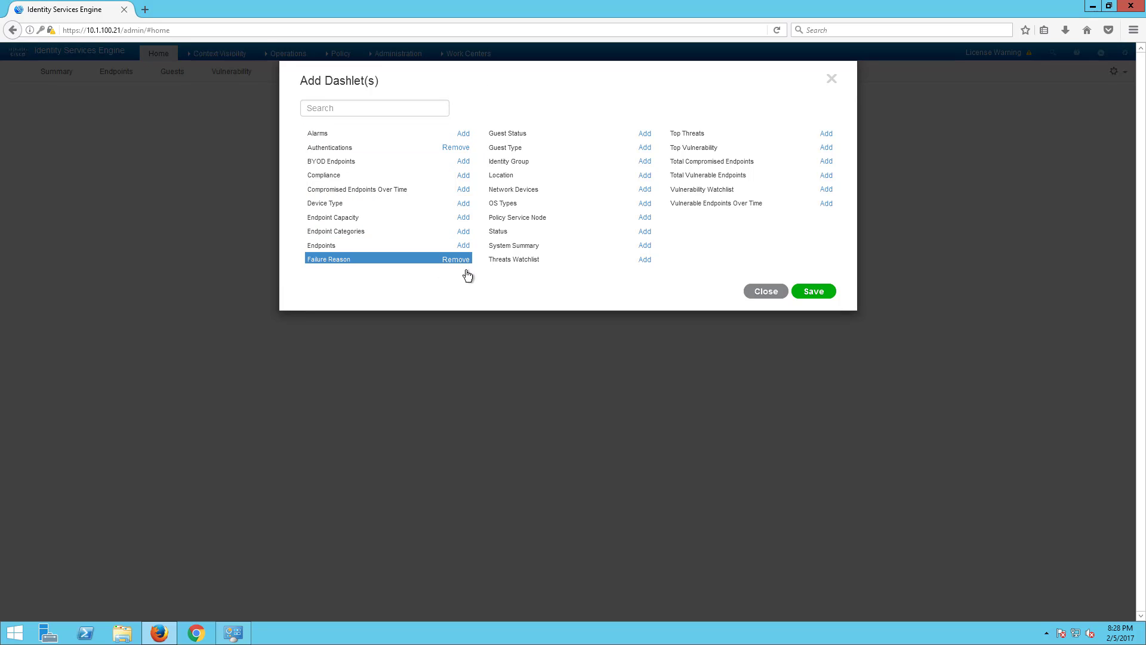
left_click(463, 246)
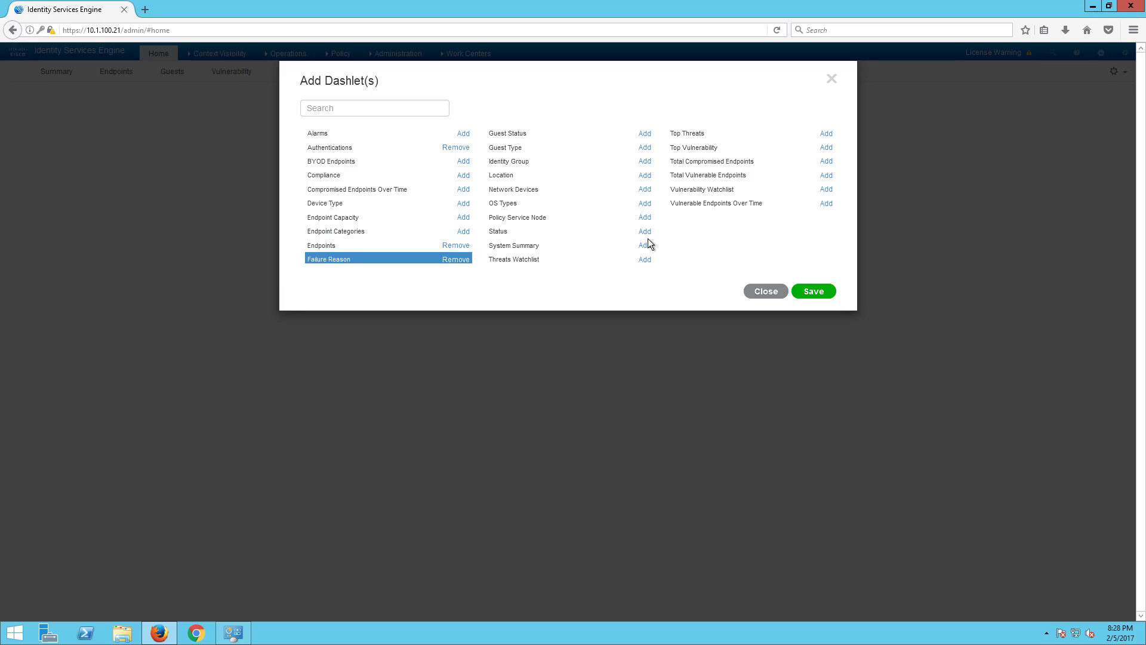
left_click(645, 133)
left_click(644, 147)
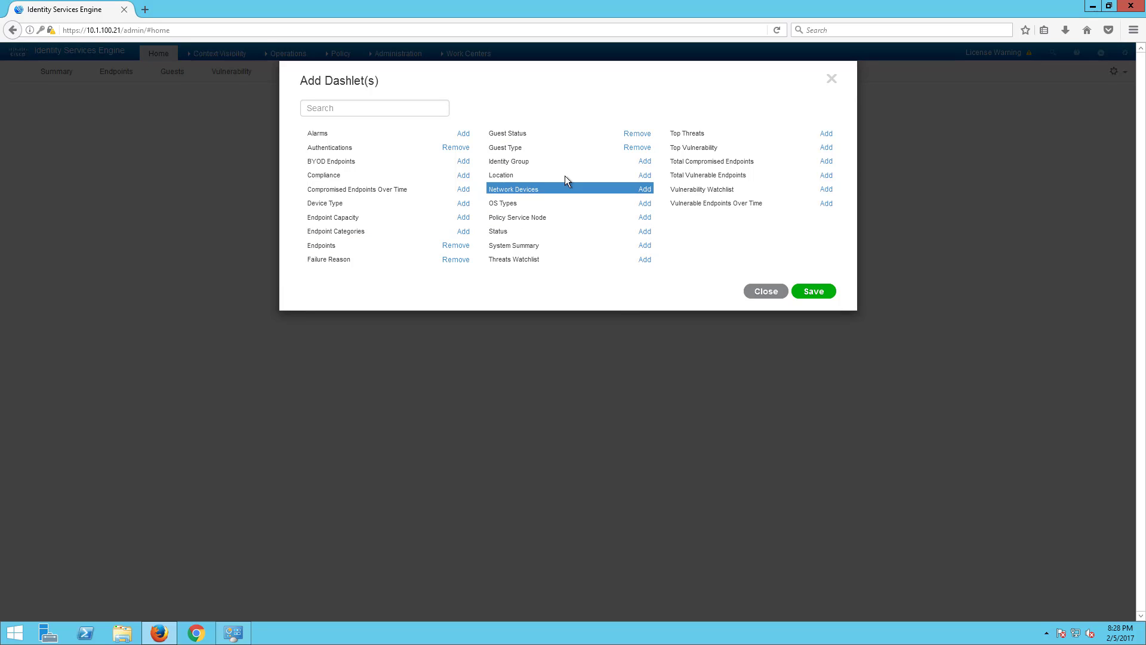
left_click(644, 203)
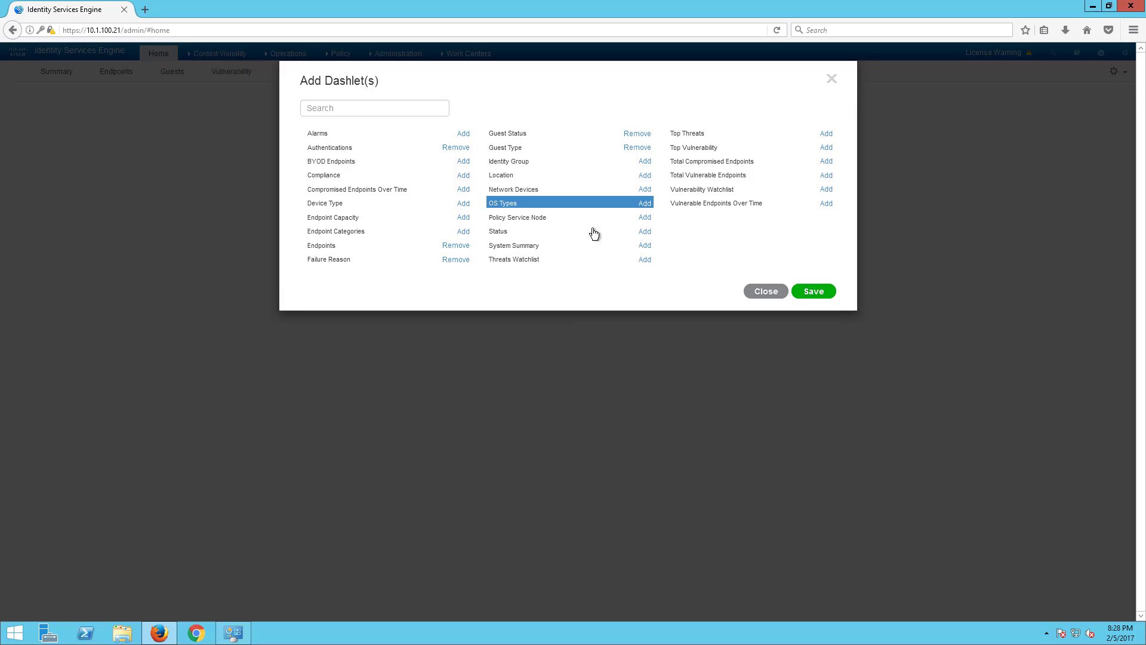
left_click(645, 231)
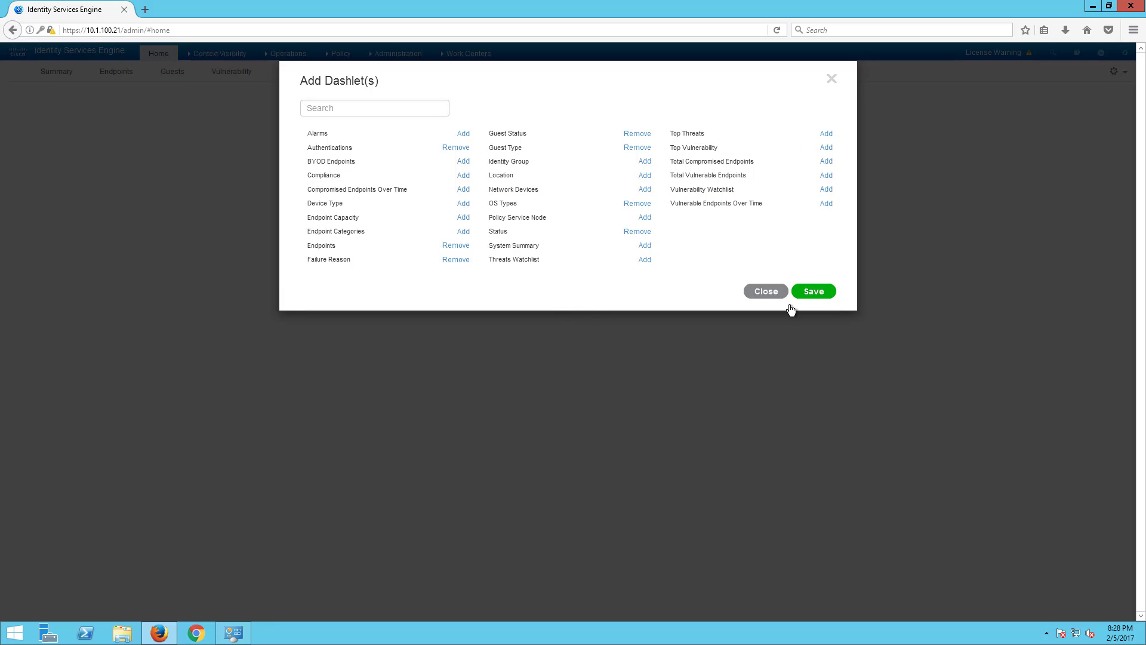
left_click(809, 293)
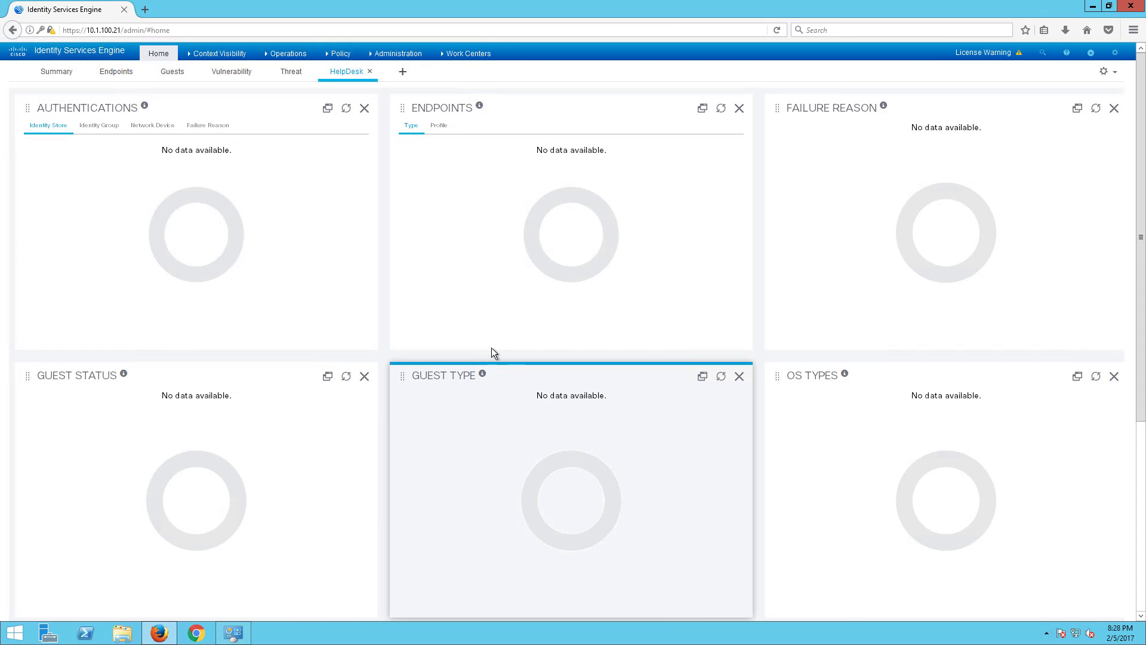
- Review the HelpDesk dashboard, then delete it
scroll(901, 310, "down", 5)
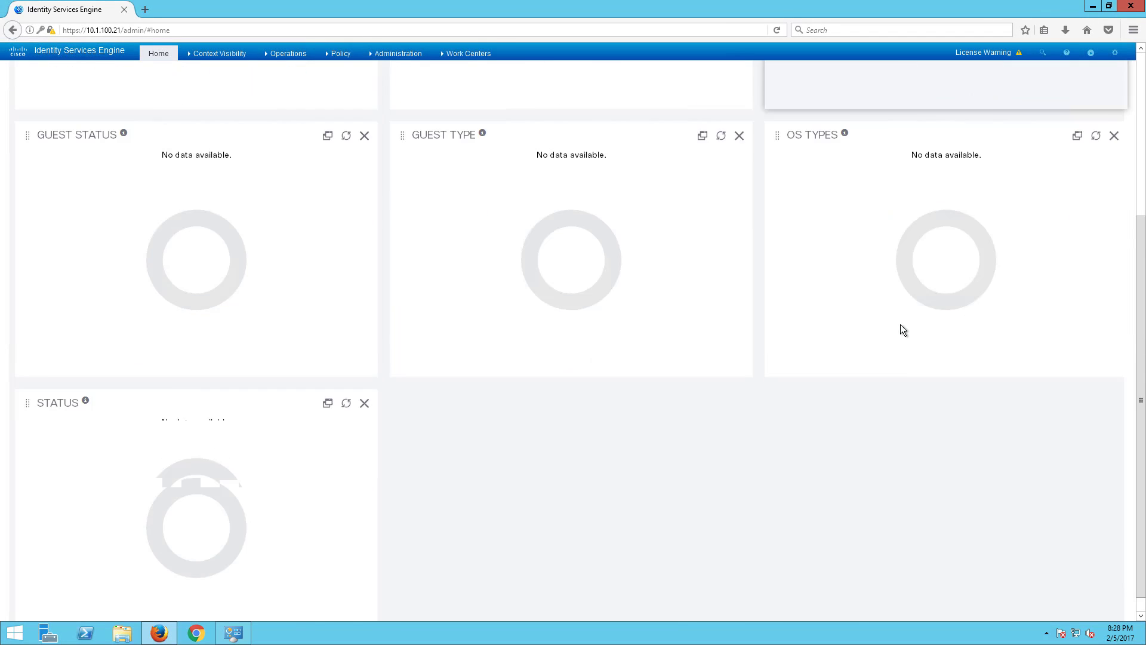
scroll(655, 404, "up", 5)
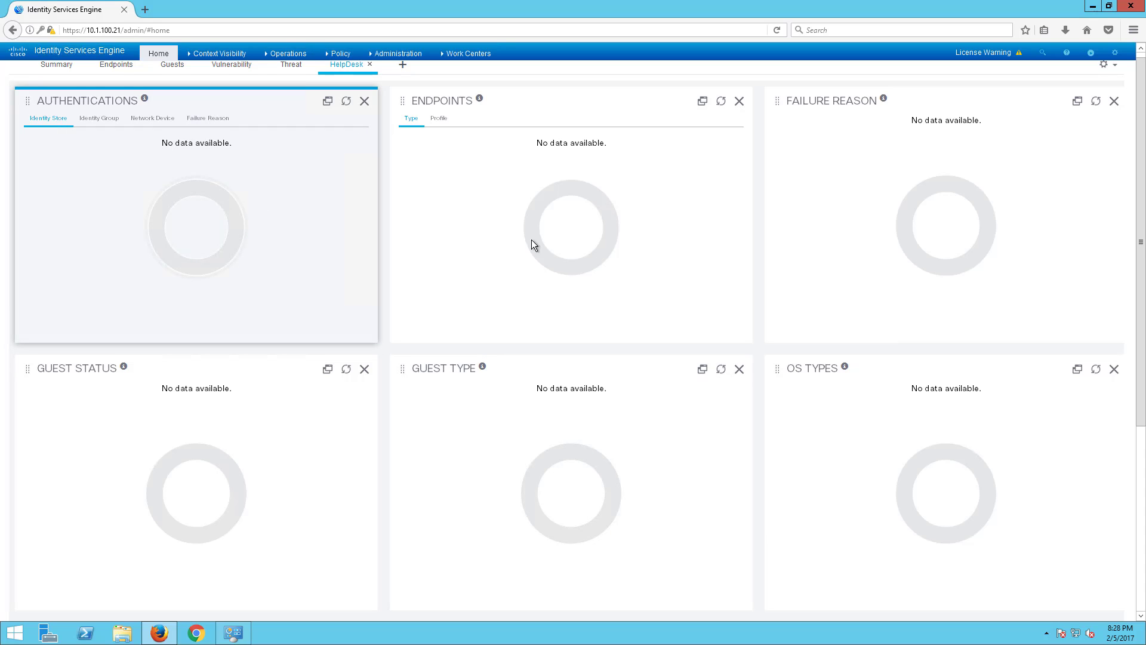
scroll(407, 192, "up", 1)
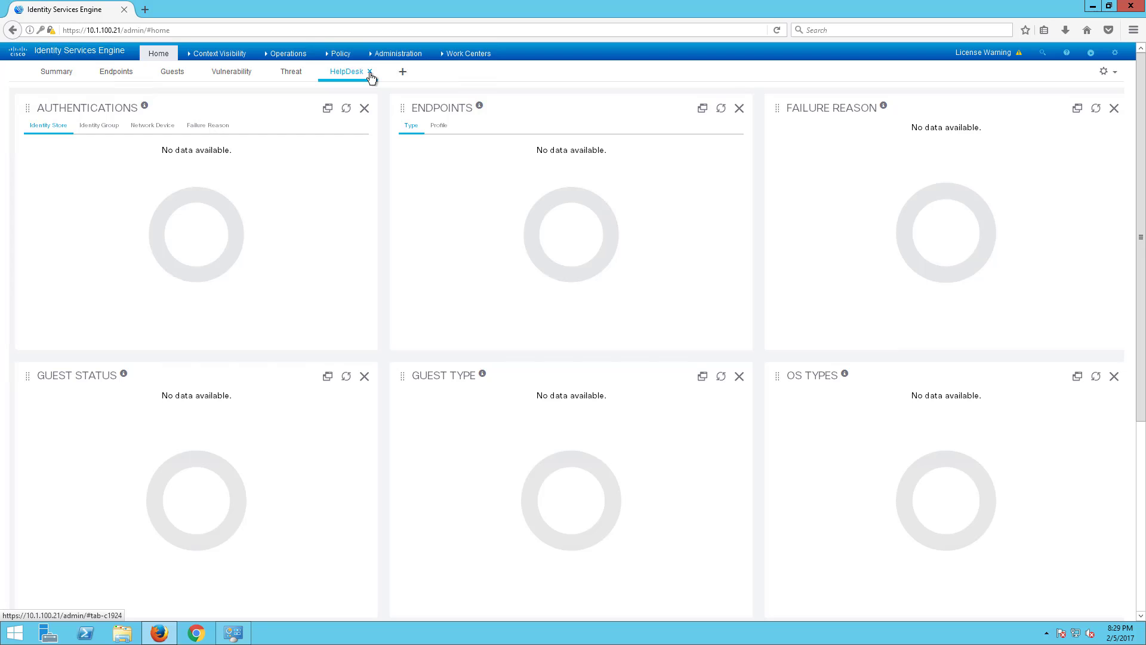
left_click(370, 72)
left_click(720, 126)
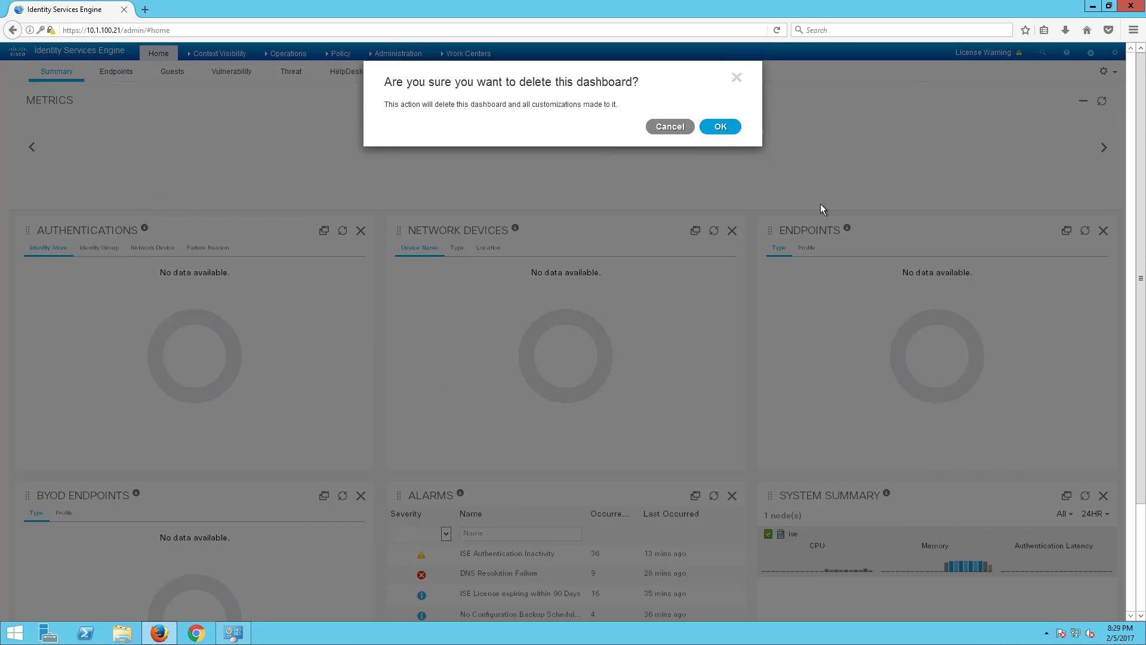
left_click(297, 57)
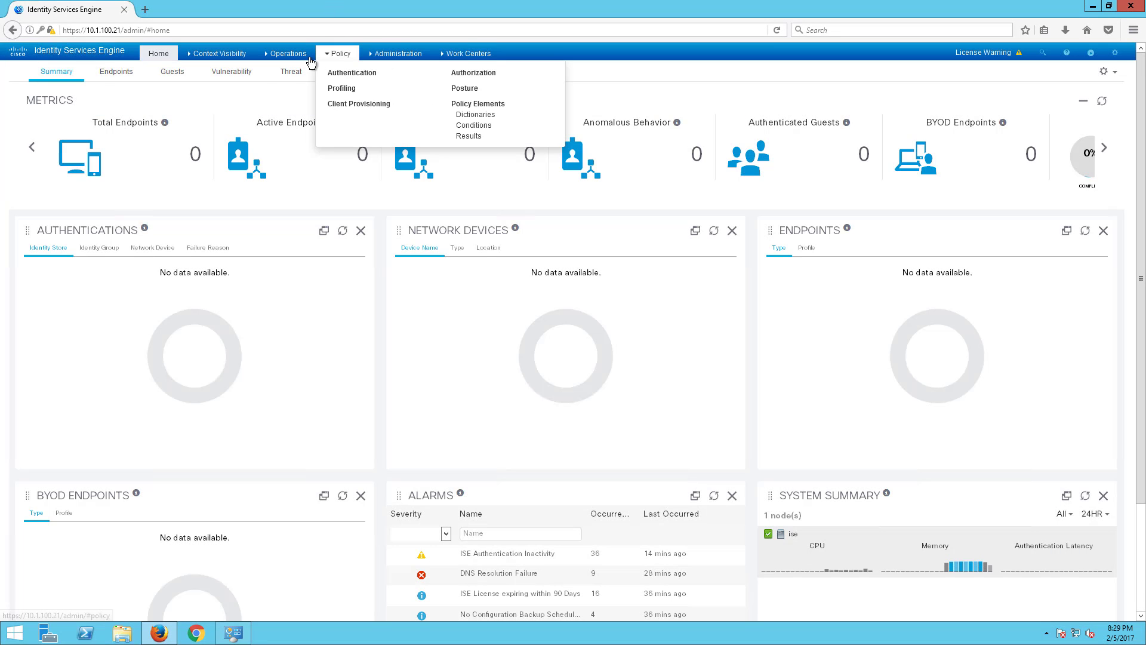
- Go to Administration > System > Deployment and open the Edit Node page for node ise
left_click(394, 59)
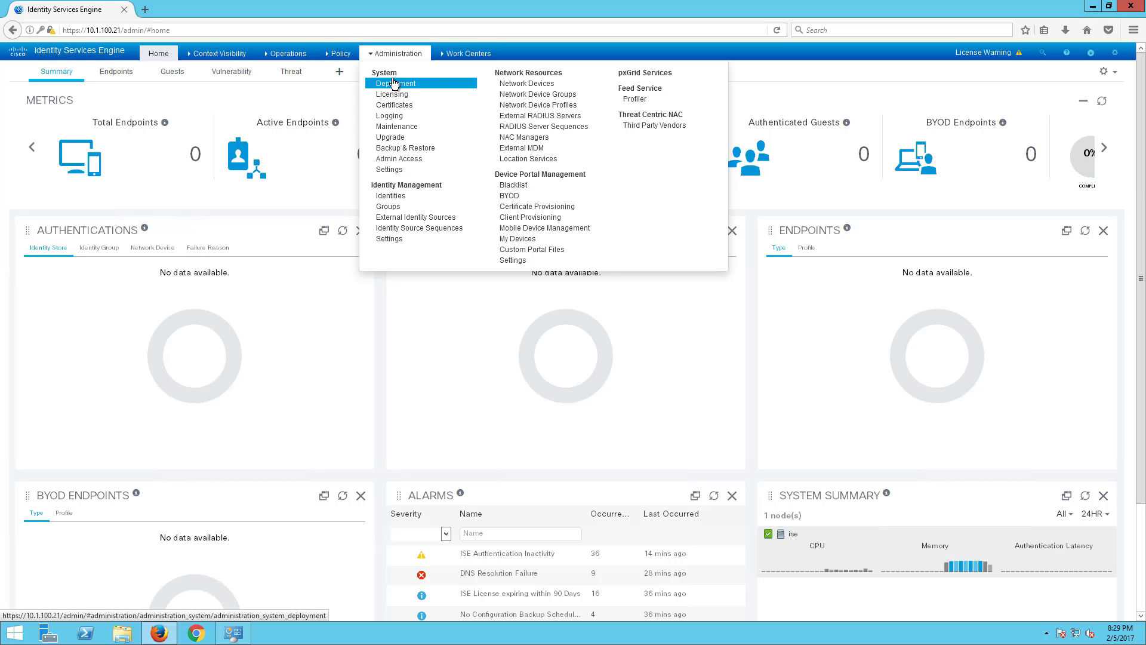
left_click(394, 83)
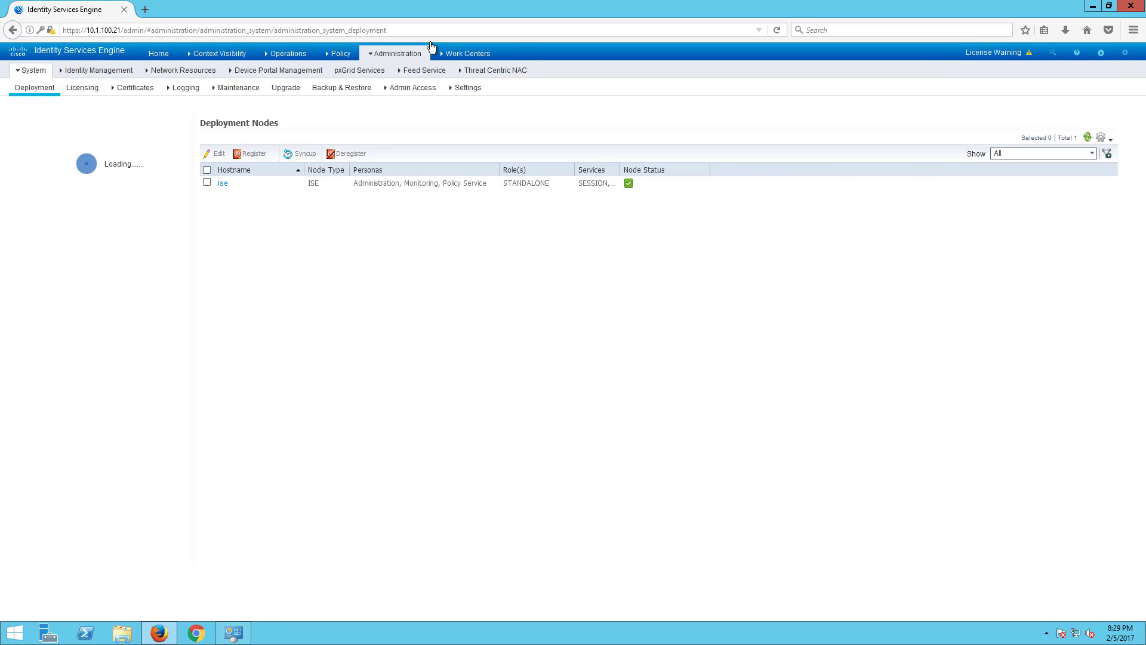
left_click(394, 53)
mouse_move(31, 71)
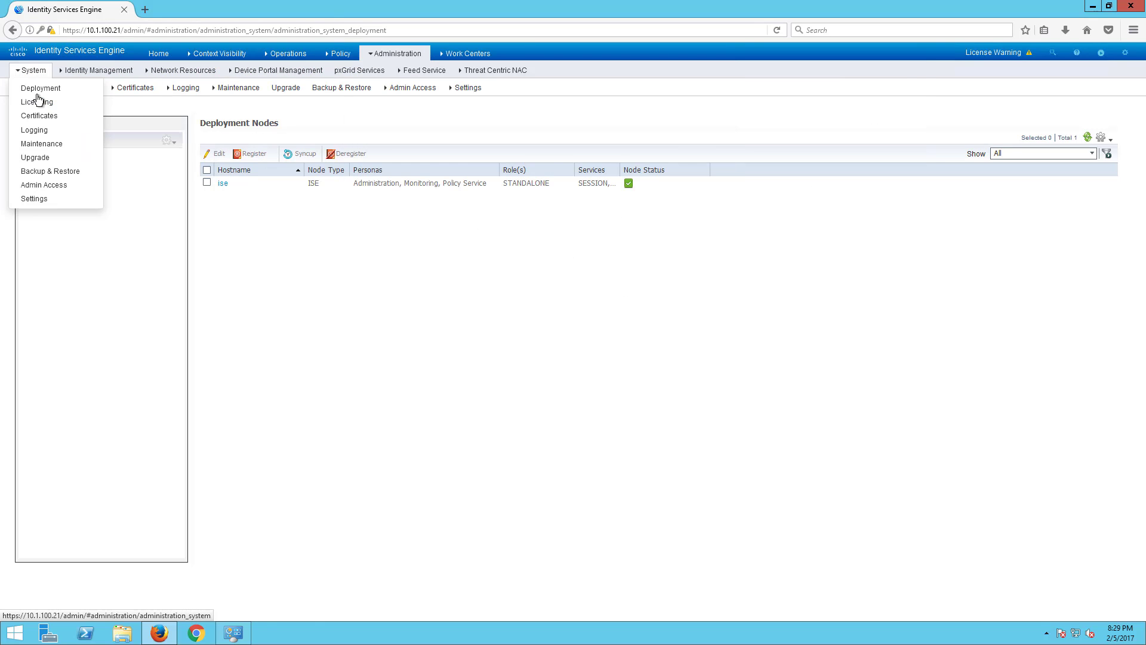
left_click(52, 89)
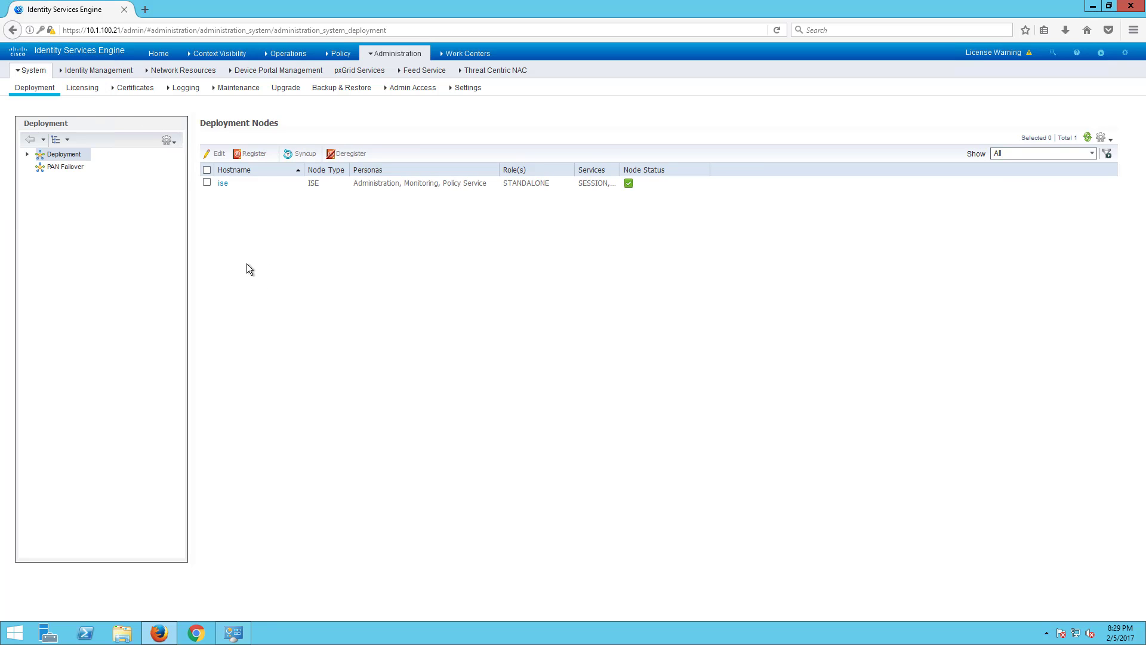
left_click(223, 185)
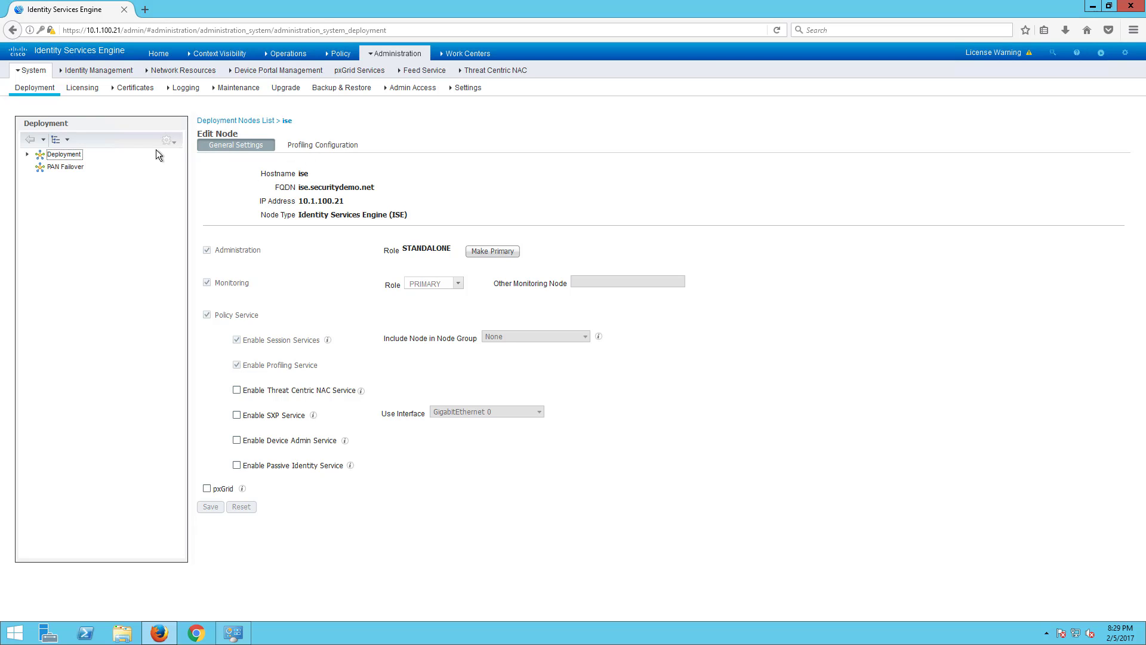
left_click(67, 155)
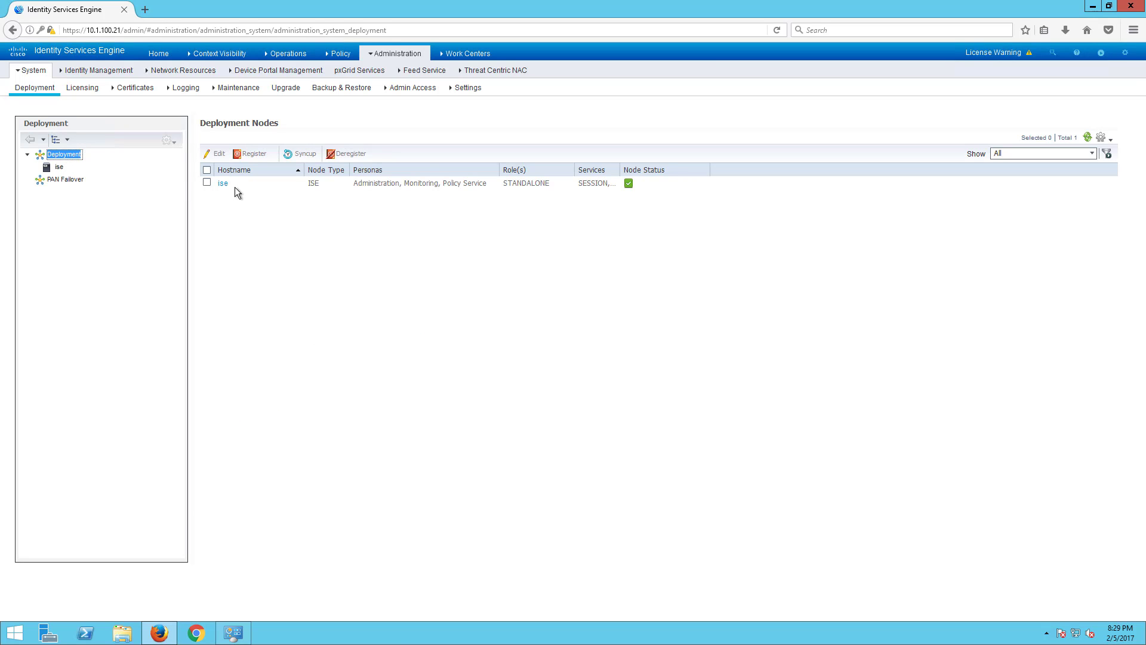
left_click(227, 187)
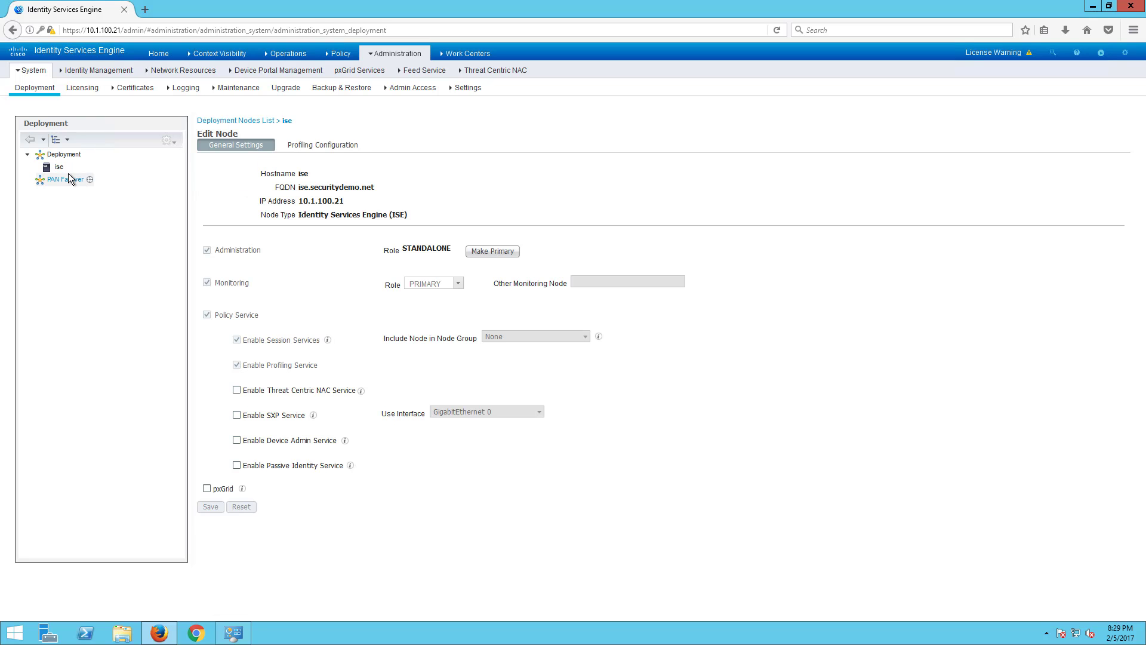
- Enable the Threat Centric NAC, SXP and Device Admin services on node ise
left_click(237, 391)
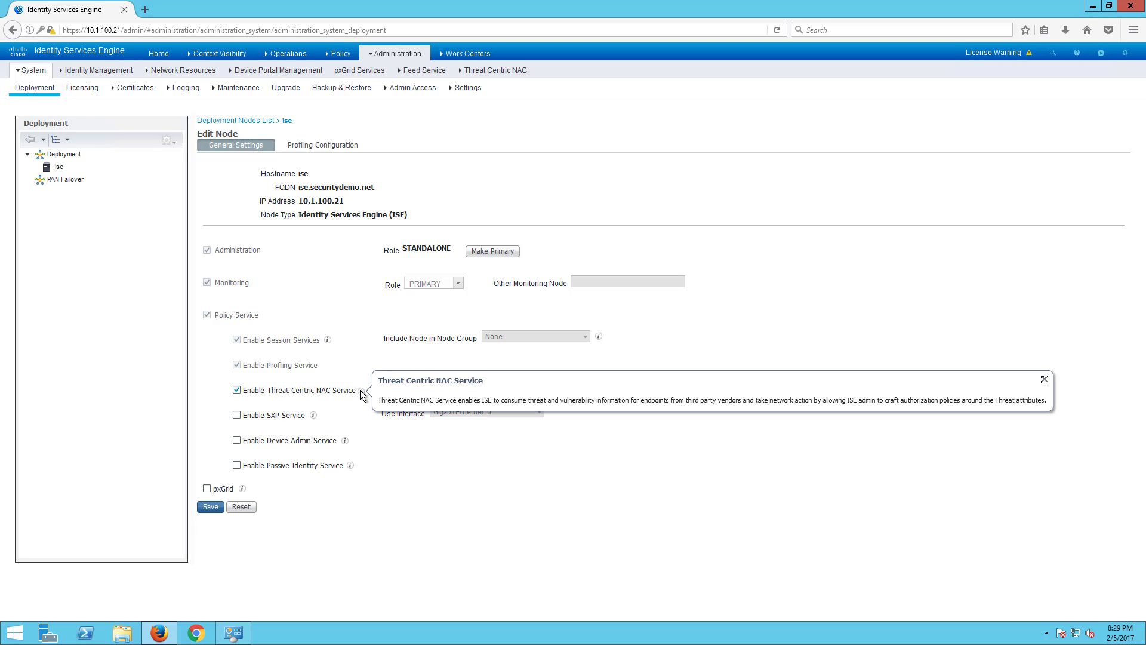
mouse_move(362, 392)
left_click(236, 415)
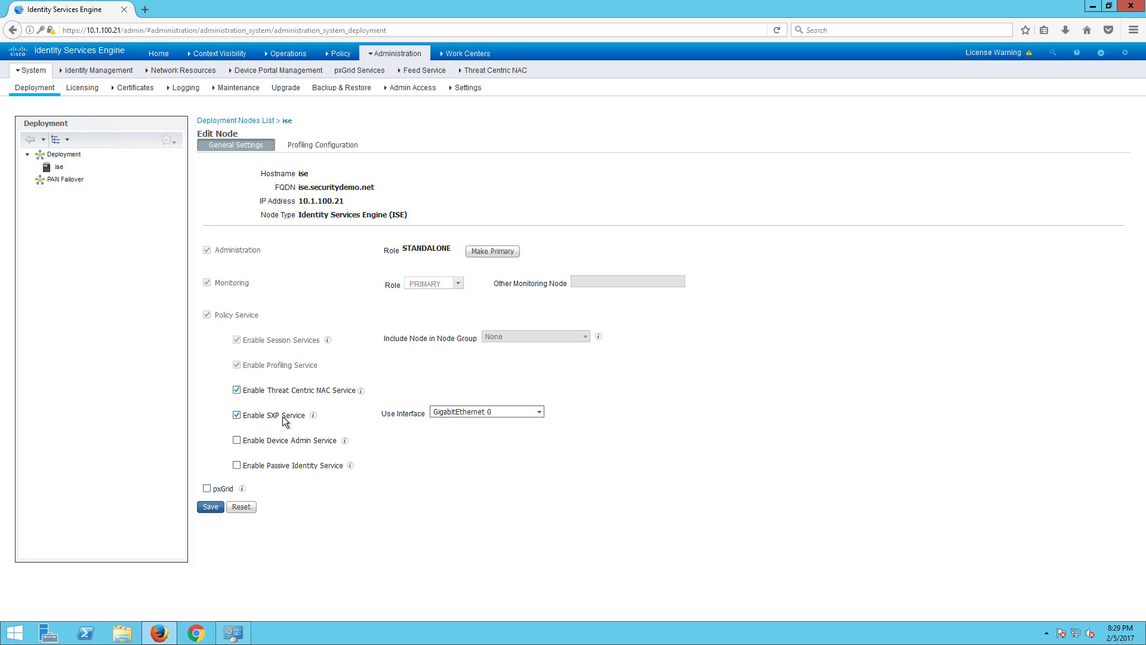
mouse_move(314, 416)
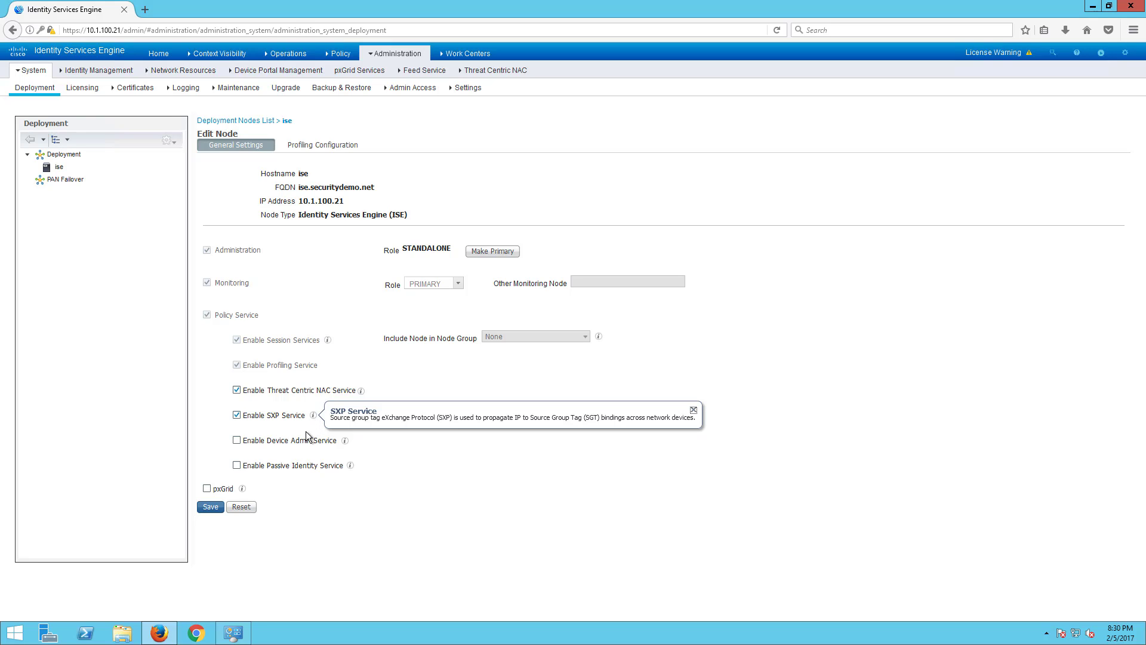
left_click(237, 441)
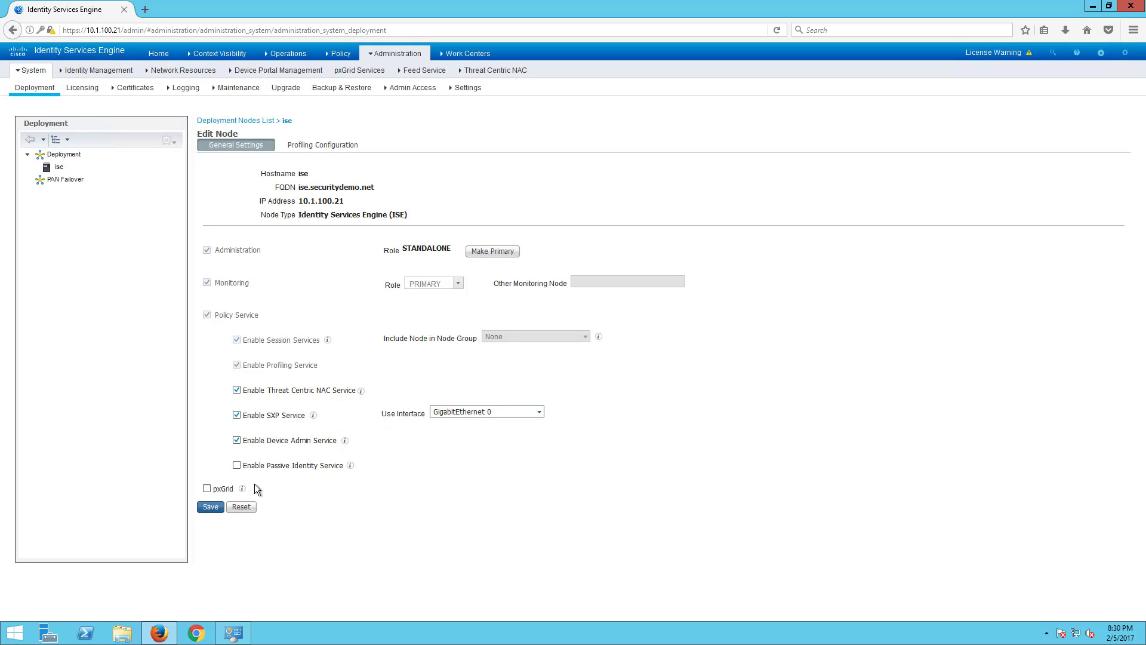
- Enable Passive Identity Service and pxGrid on node ise, then dismiss the pxGrid description
left_click(237, 466)
left_click(349, 466)
left_click(207, 489)
mouse_move(242, 489)
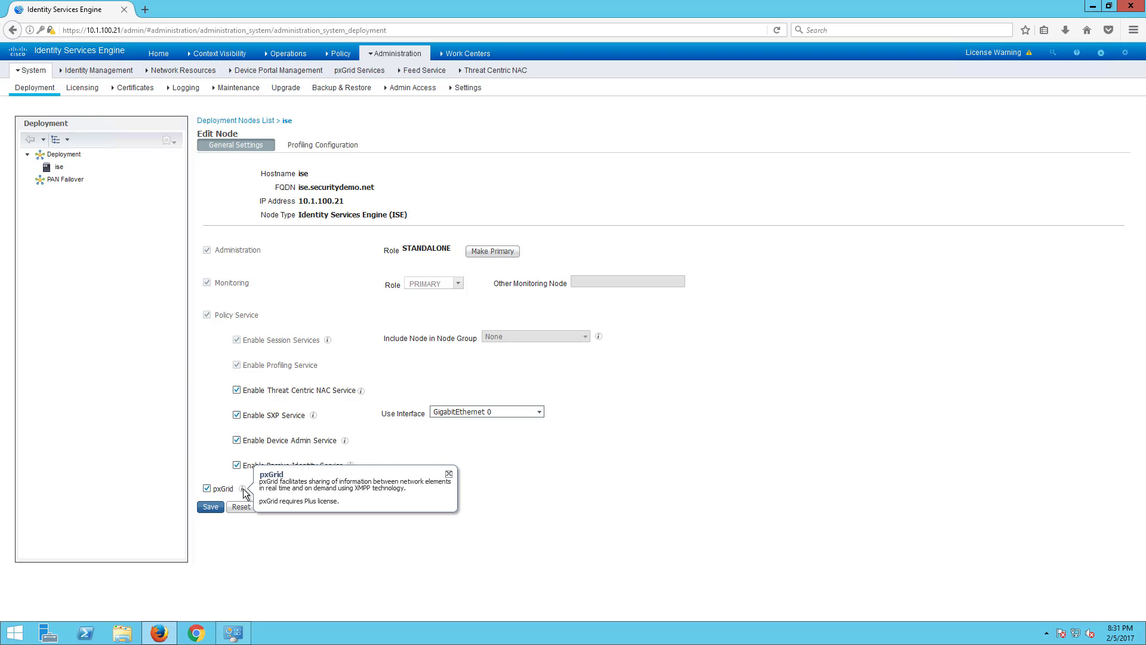
left_click(449, 473)
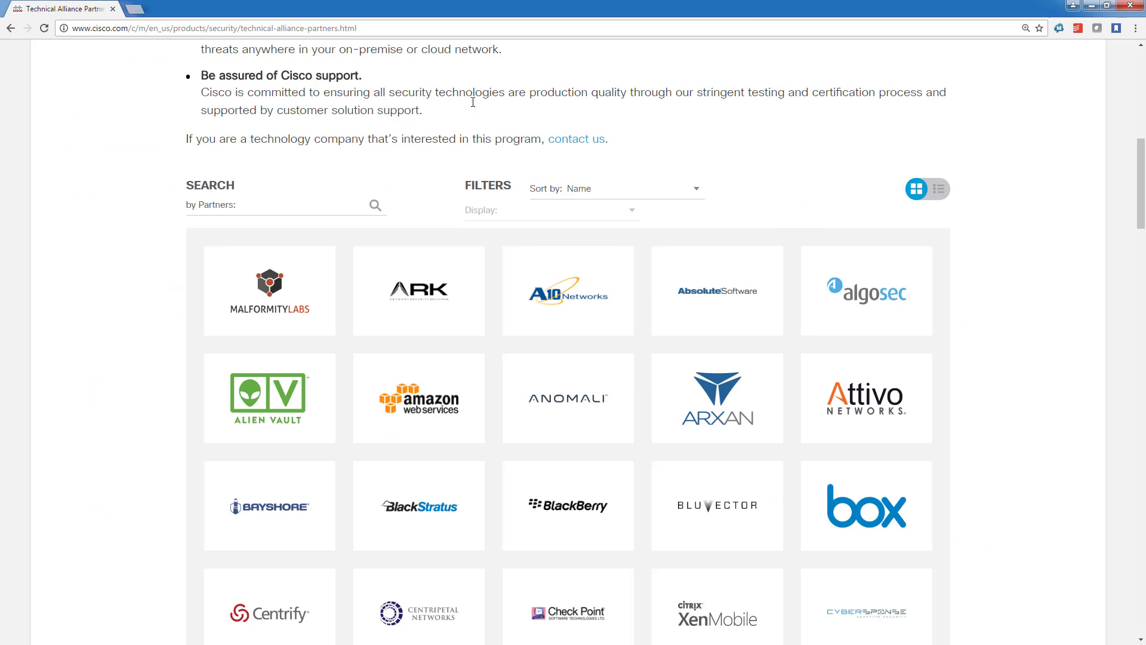
- Browse the partner logos, read Check Point's pxGrid integration details, then close the Chrome window
scroll(418, 358, "up", 4)
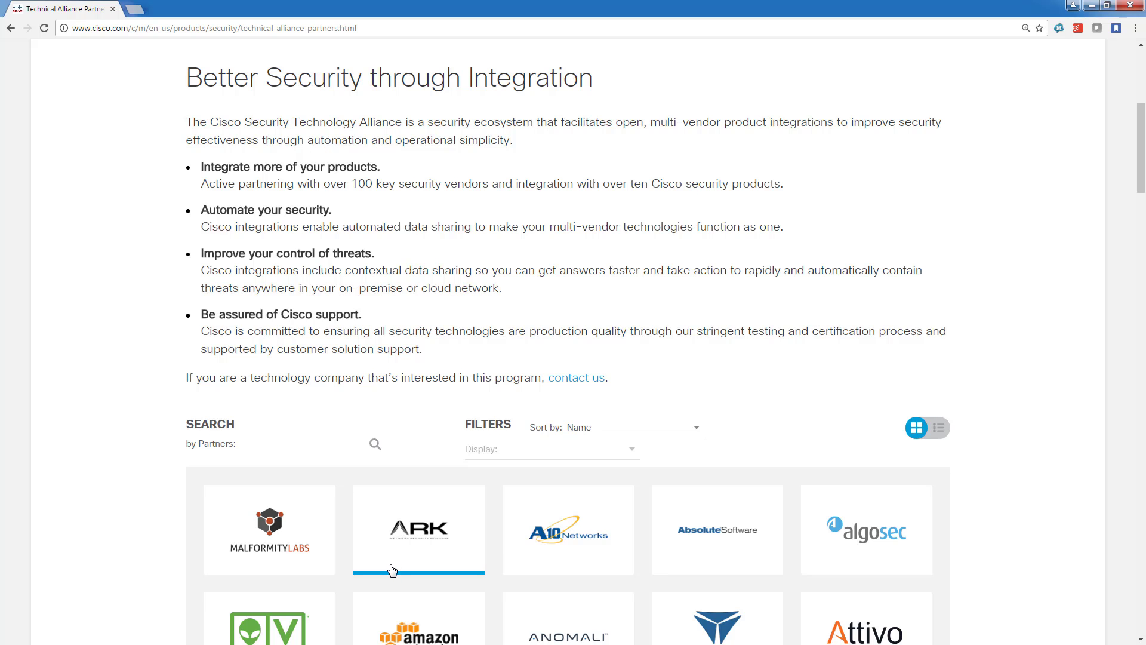
scroll(391, 570, "down", 20)
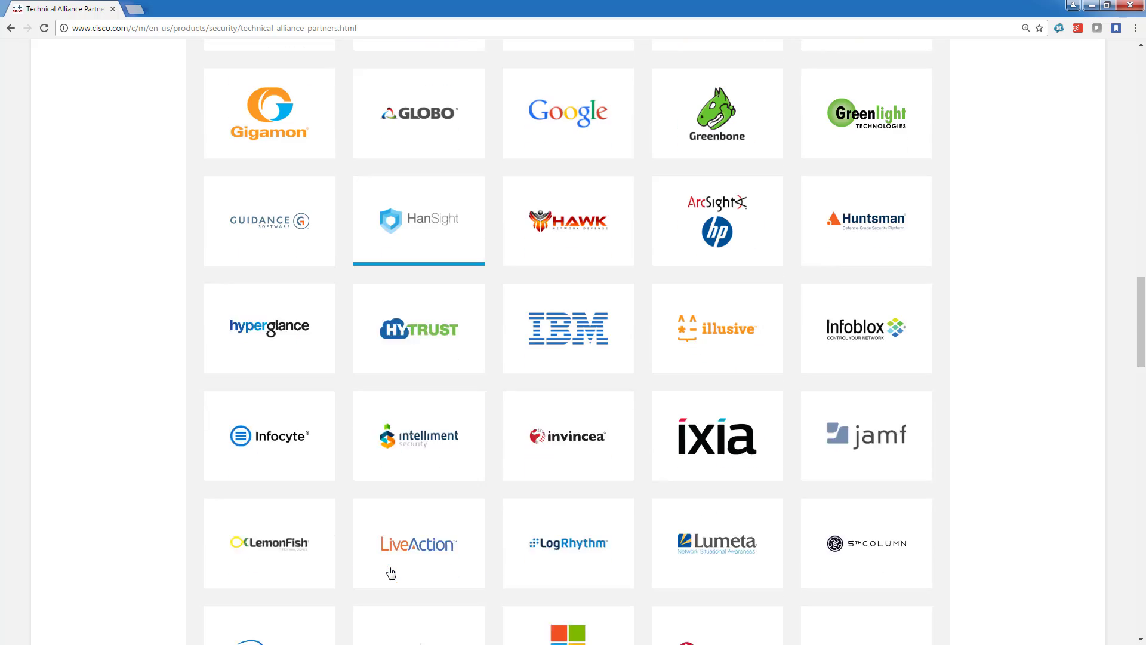
scroll(391, 573, "down", 20)
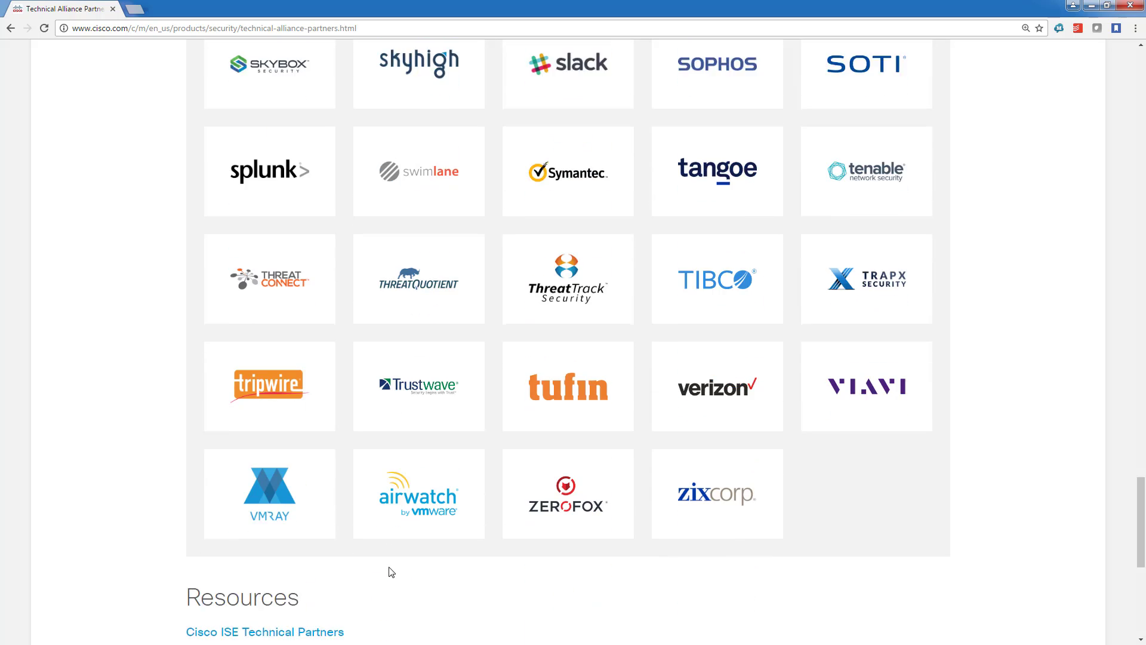
scroll(391, 573, "down", 7)
scroll(389, 573, "up", 8)
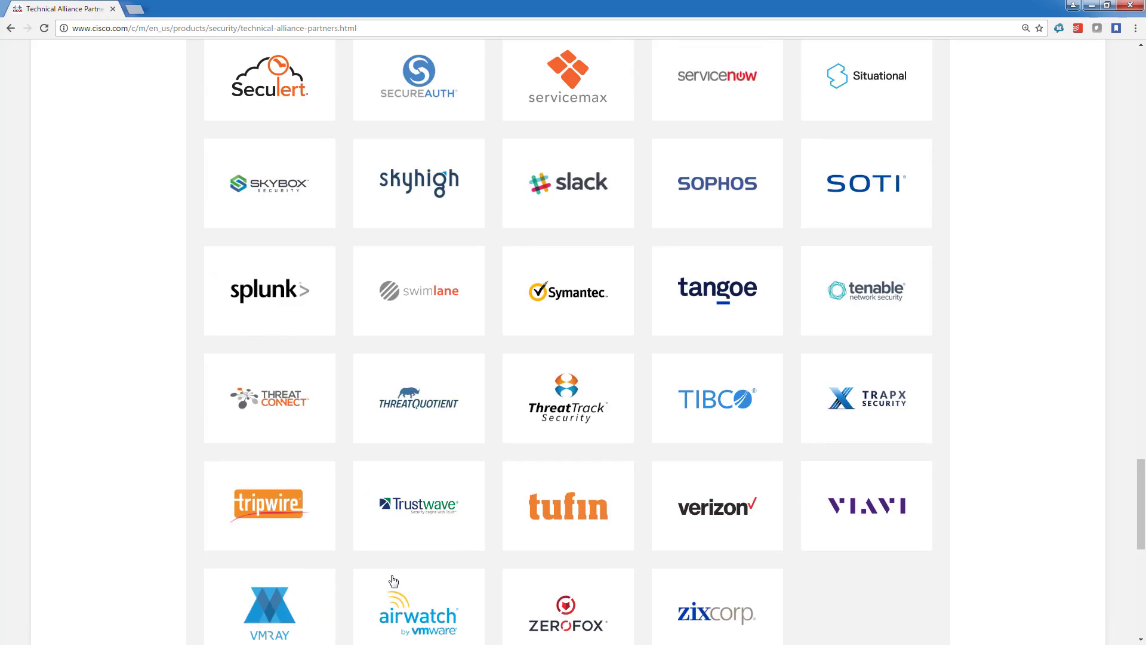
scroll(393, 580, "up", 20)
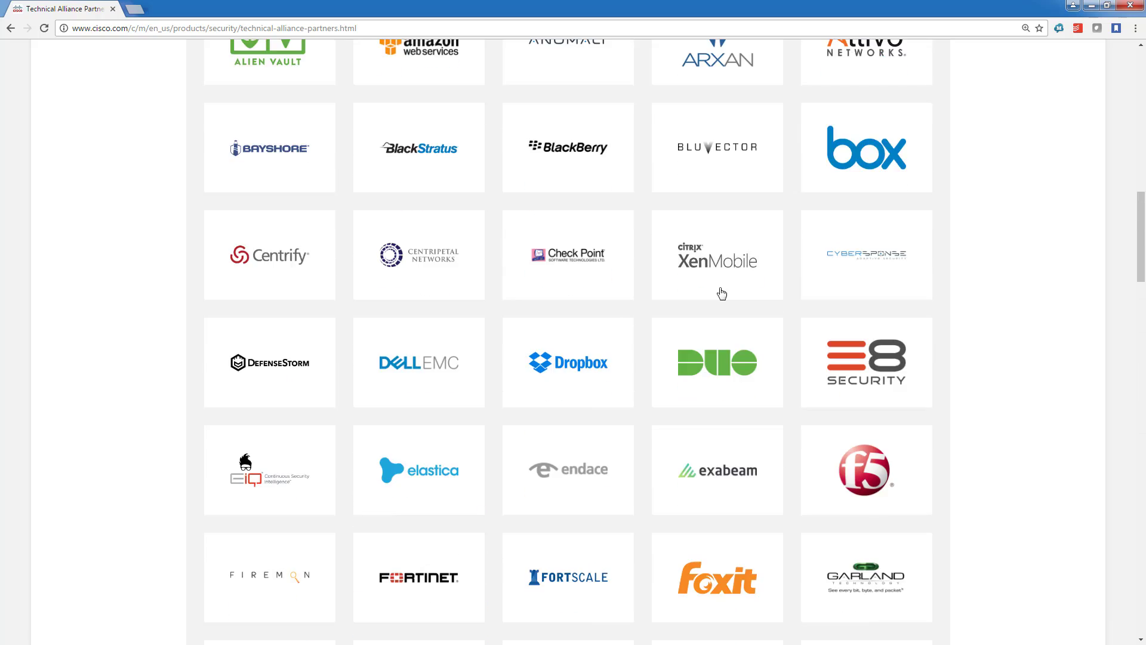
scroll(721, 293, "up", 10)
left_click_drag(418, 9, 547, 40)
scroll(638, 345, "down", 5)
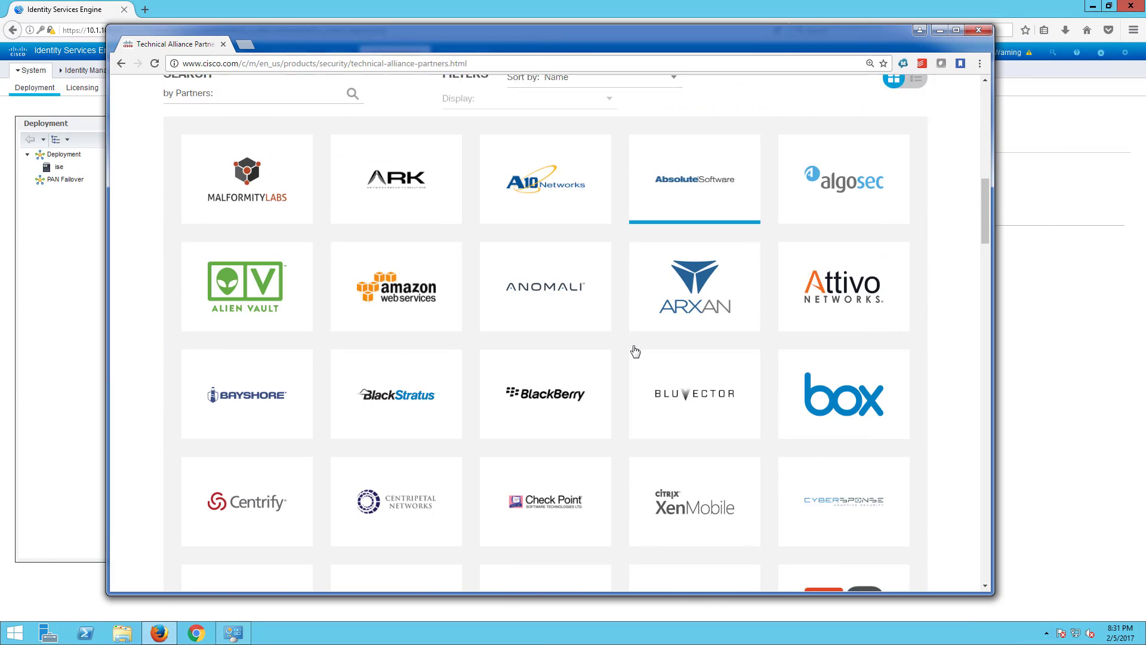
scroll(635, 352, "down", 1)
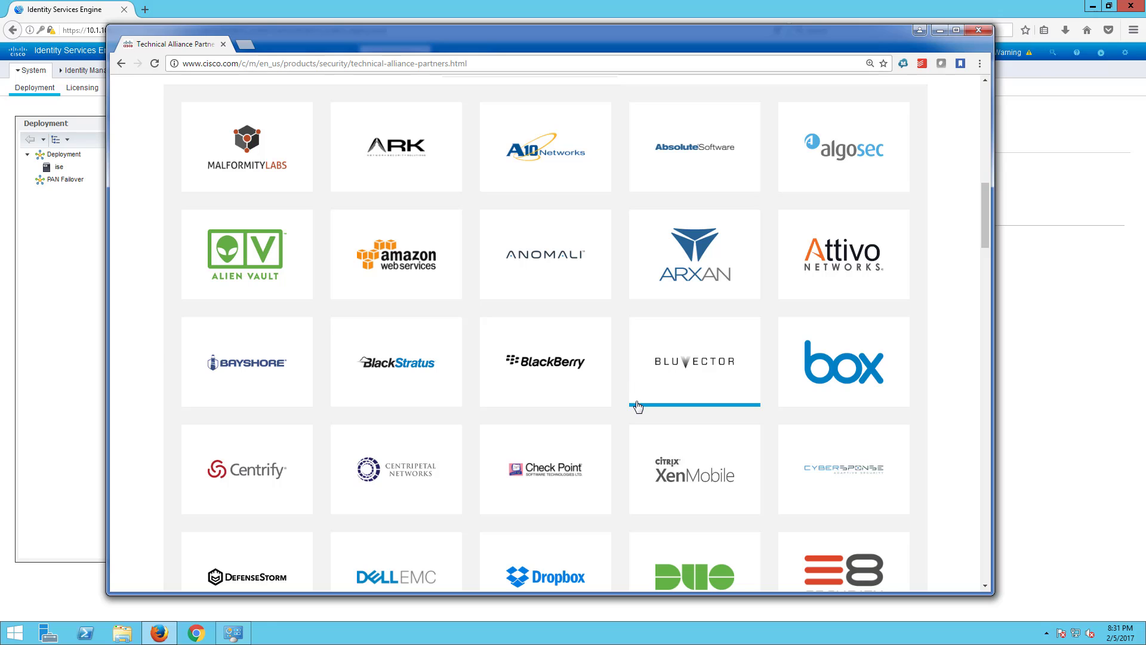
scroll(634, 399, "down", 4)
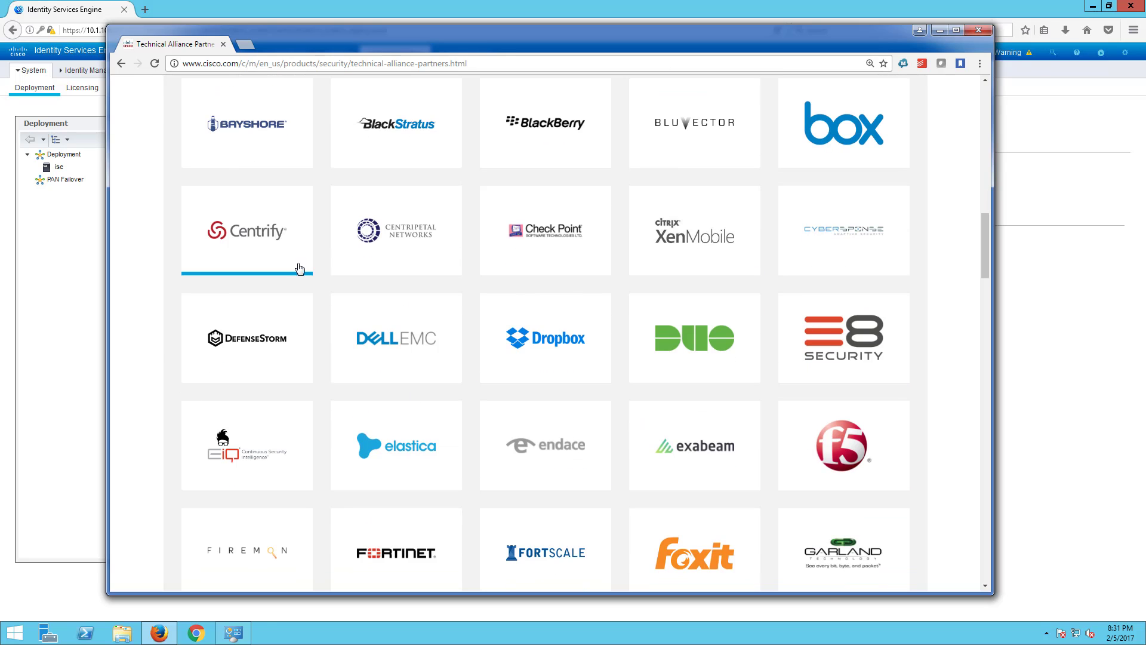
scroll(468, 353, "up", 2)
scroll(475, 356, "down", 3)
left_click(560, 165)
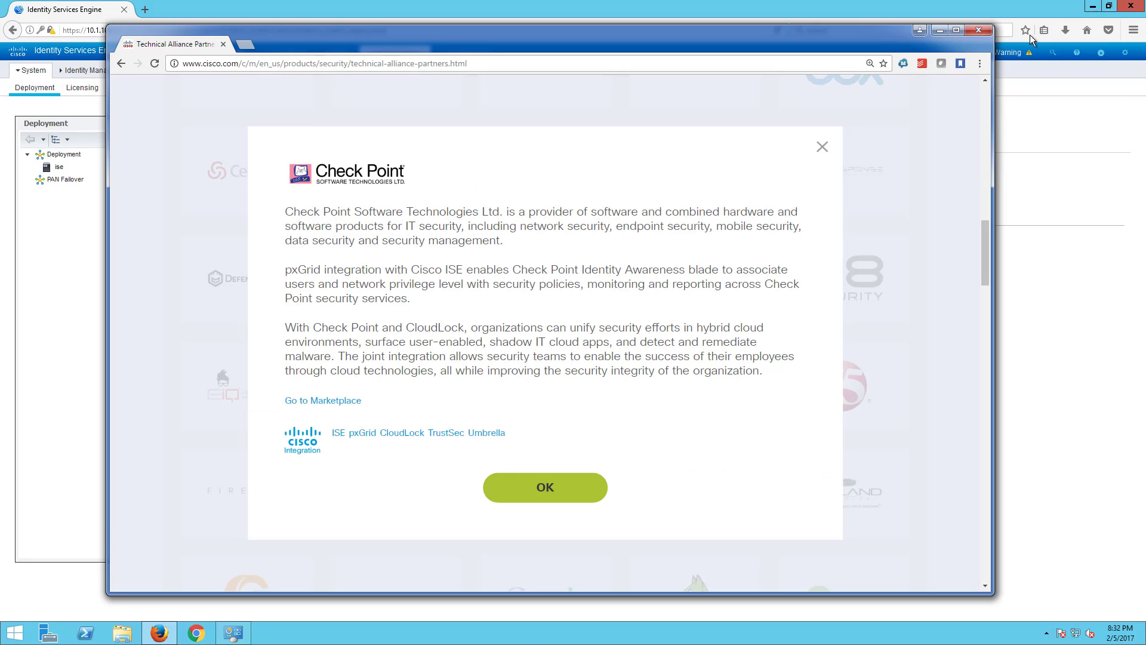
left_click(978, 31)
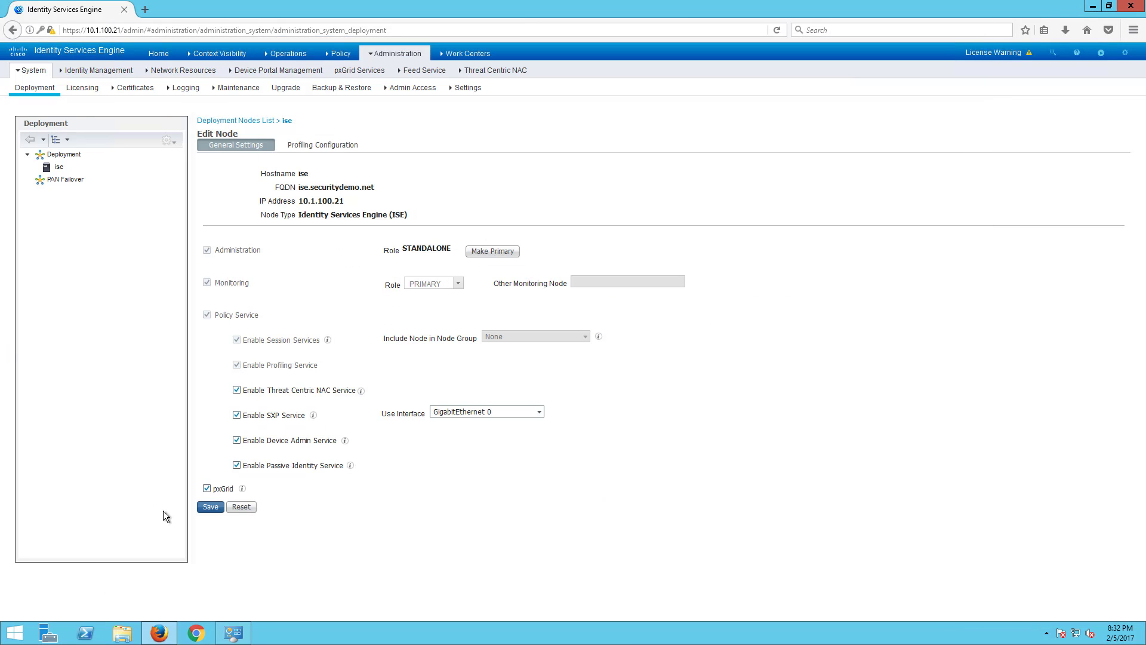
- Save node ise's updated services and show its Profiling Configuration probes
left_click(206, 508)
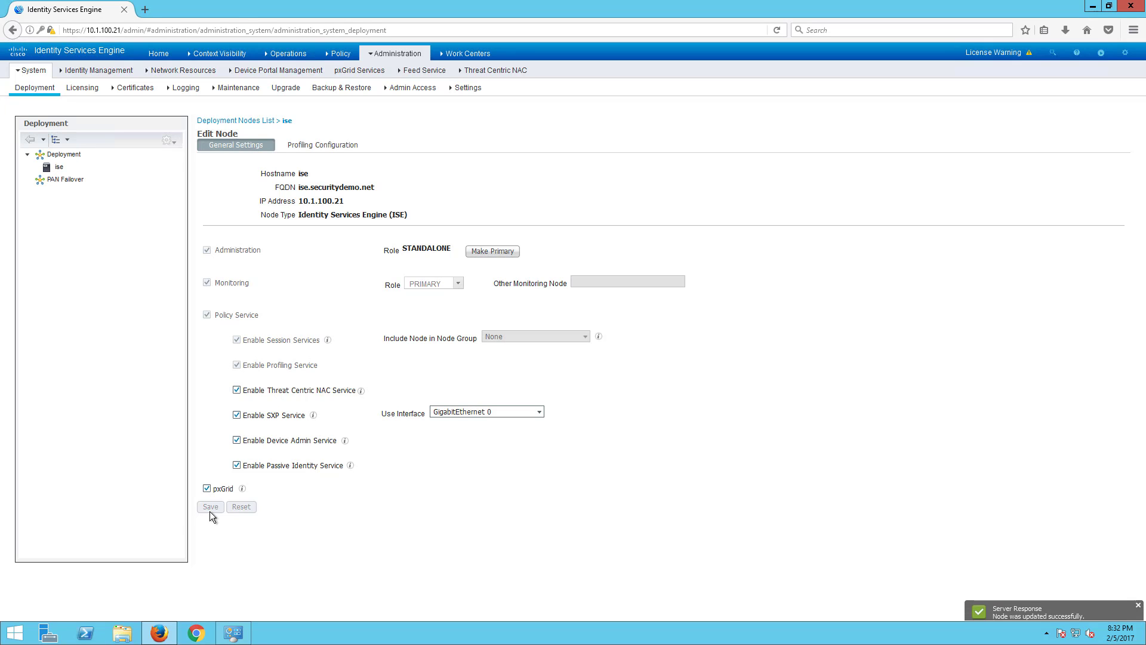
left_click(342, 143)
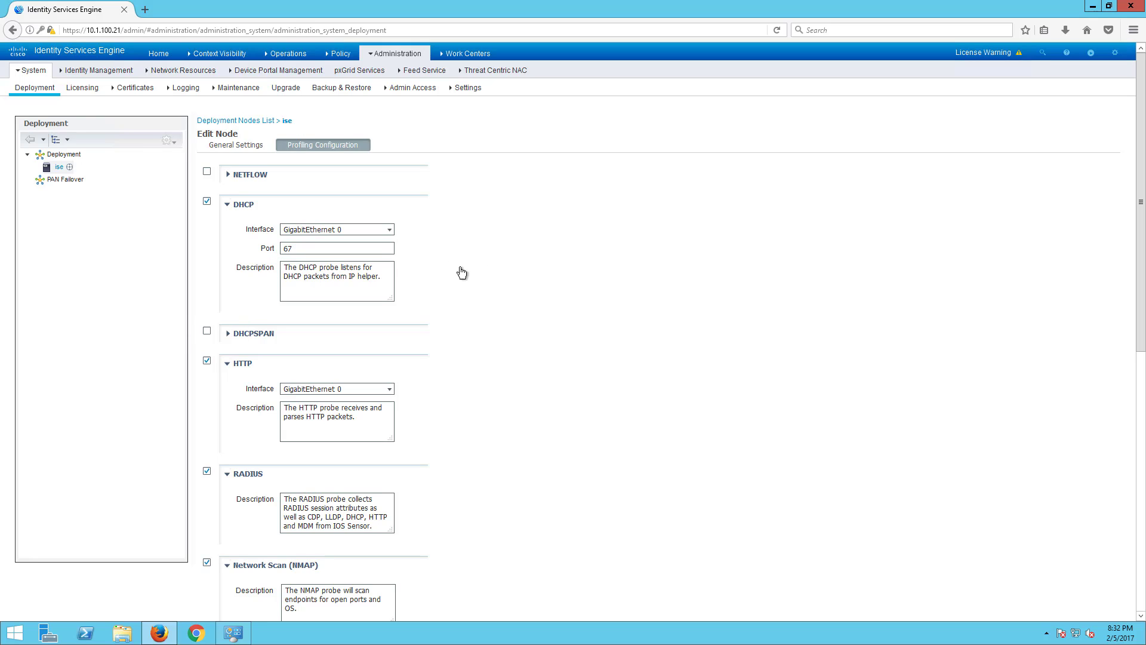
left_click(230, 176)
left_click(231, 176)
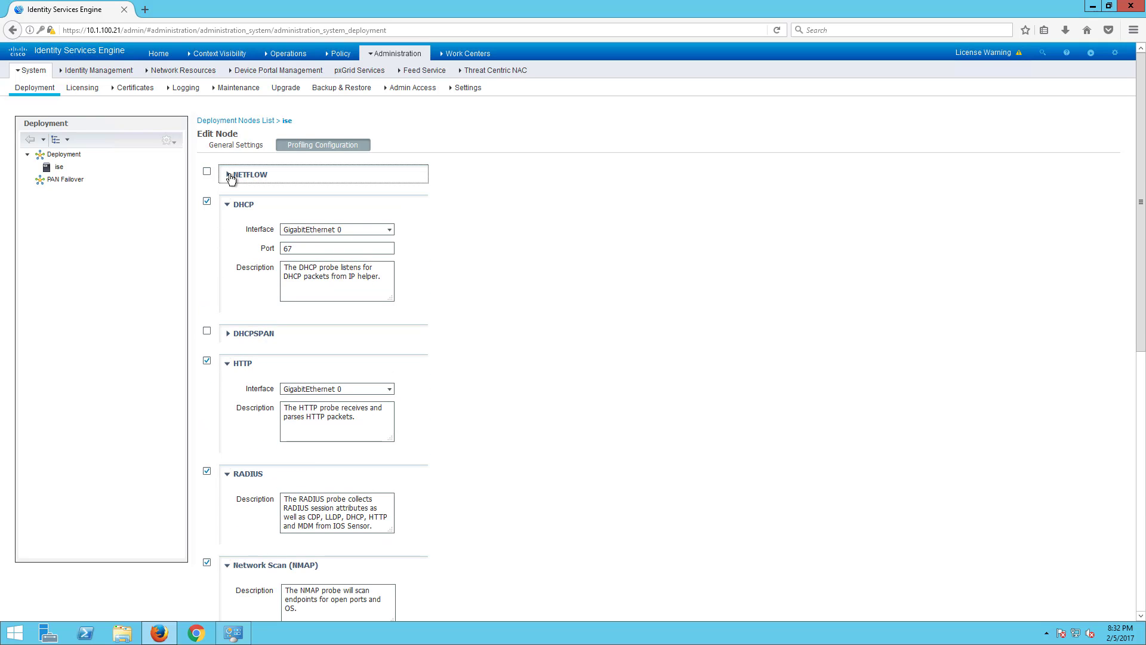
left_click(231, 176)
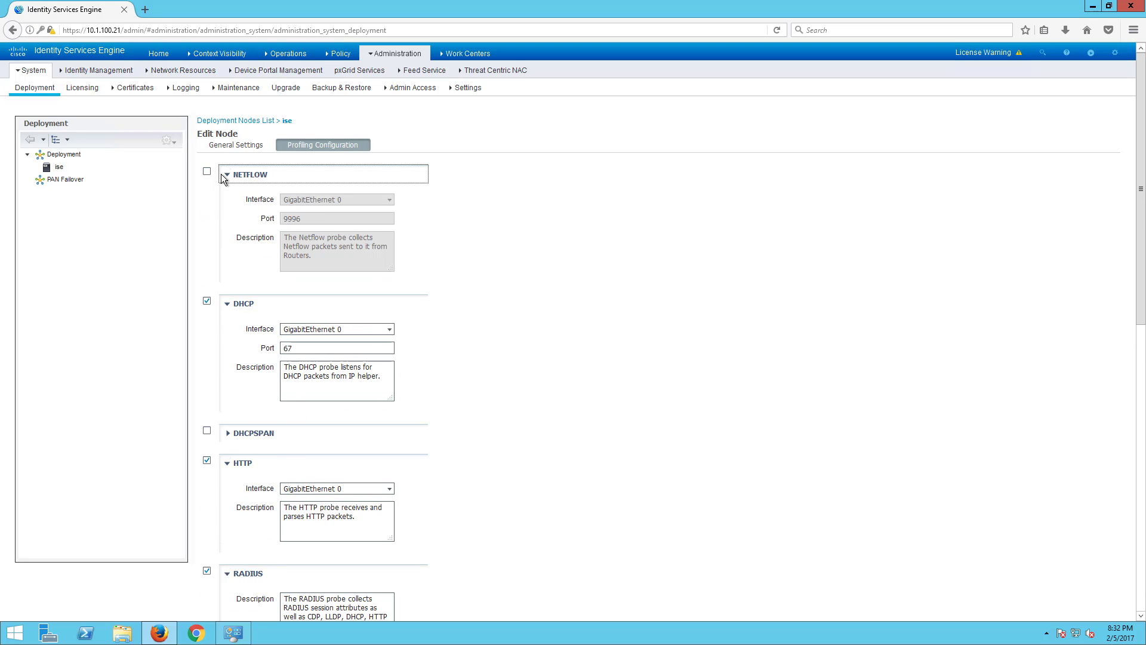
left_click(224, 175)
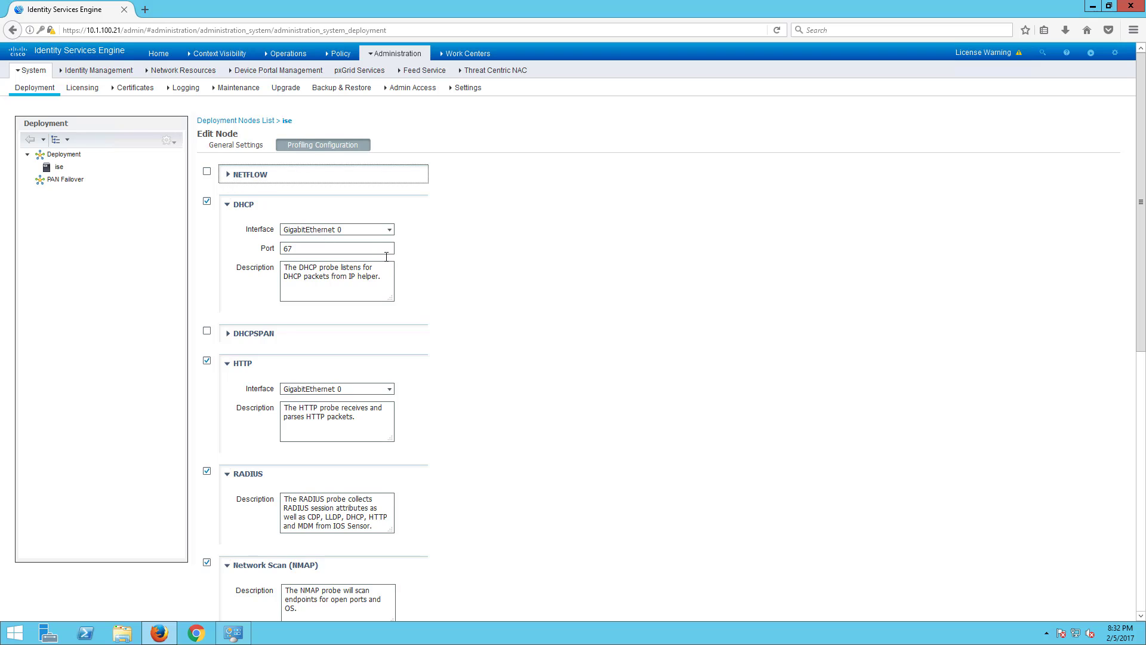
scroll(386, 257, "down", 2)
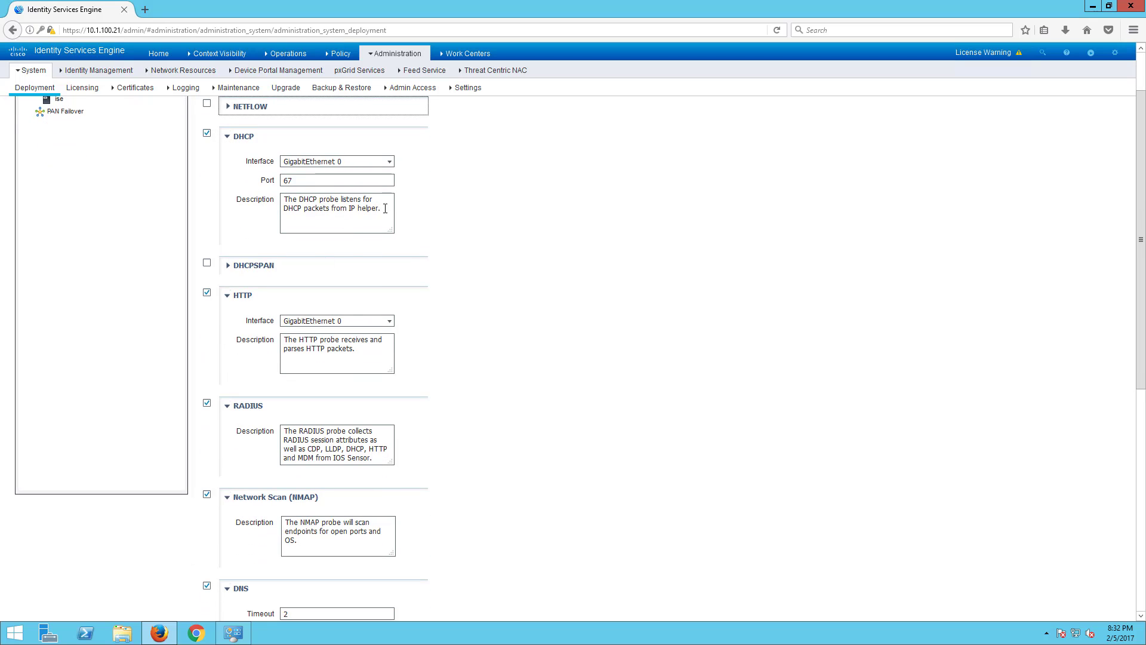
left_click_drag(385, 209, 280, 197)
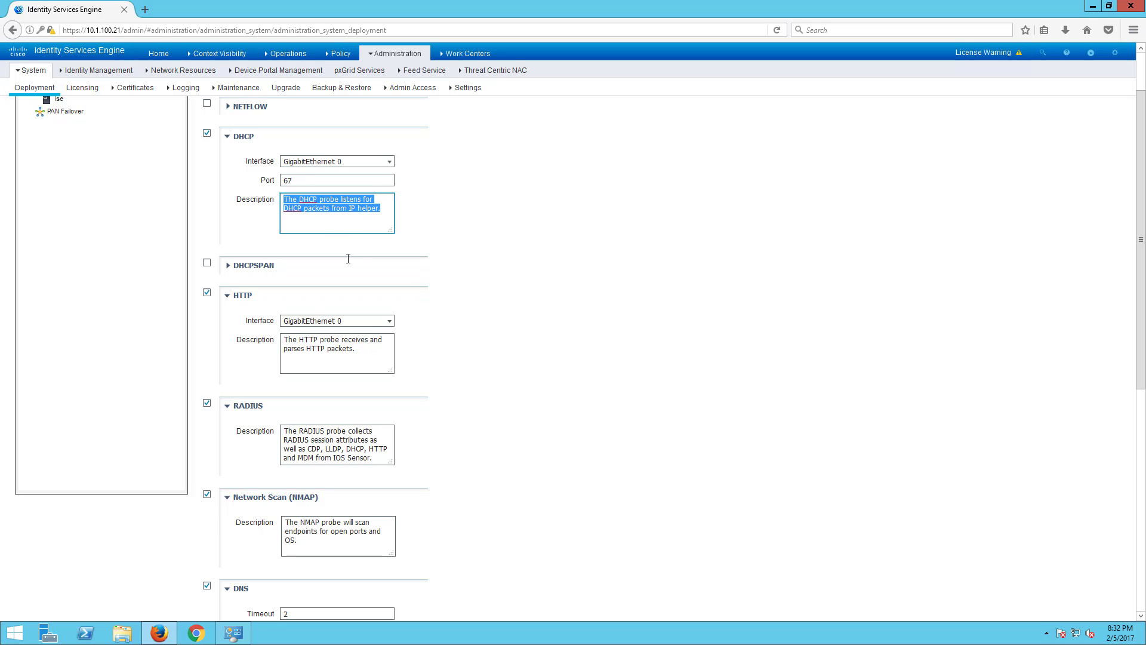
scroll(343, 261, "down", 6)
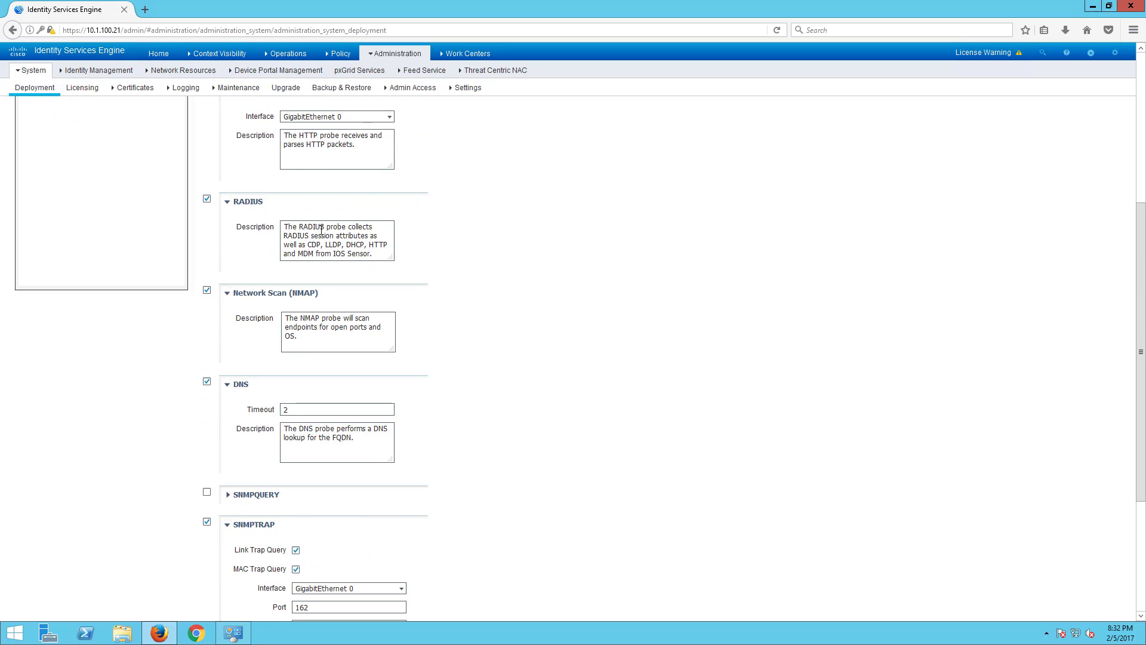
scroll(321, 229, "up", 4)
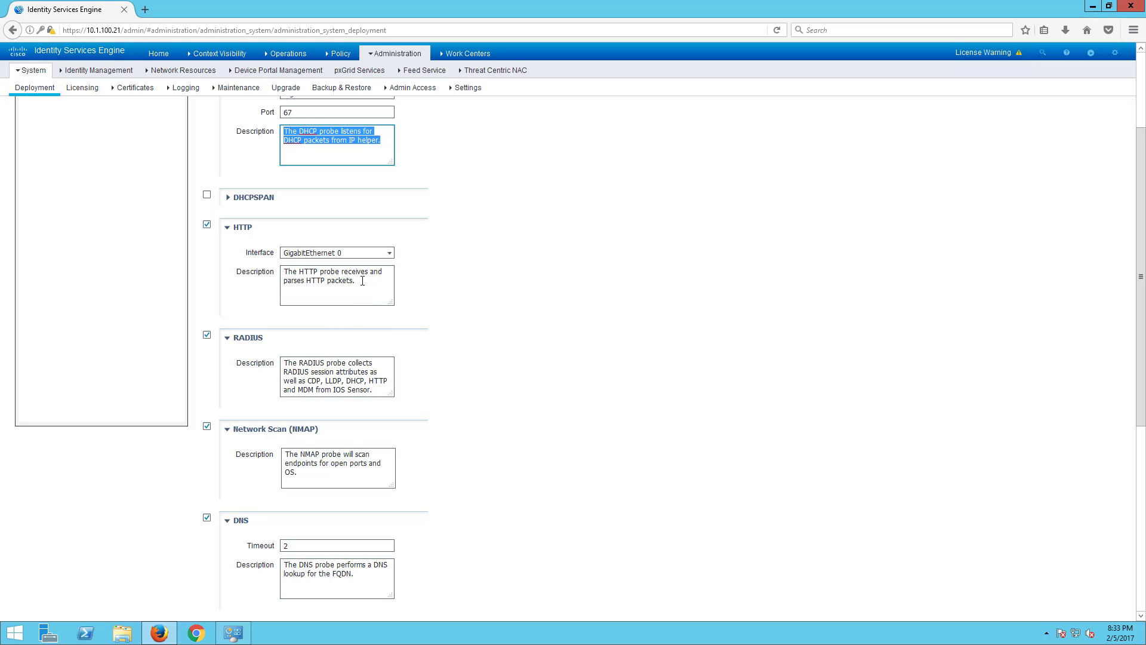
left_click_drag(357, 282, 264, 262)
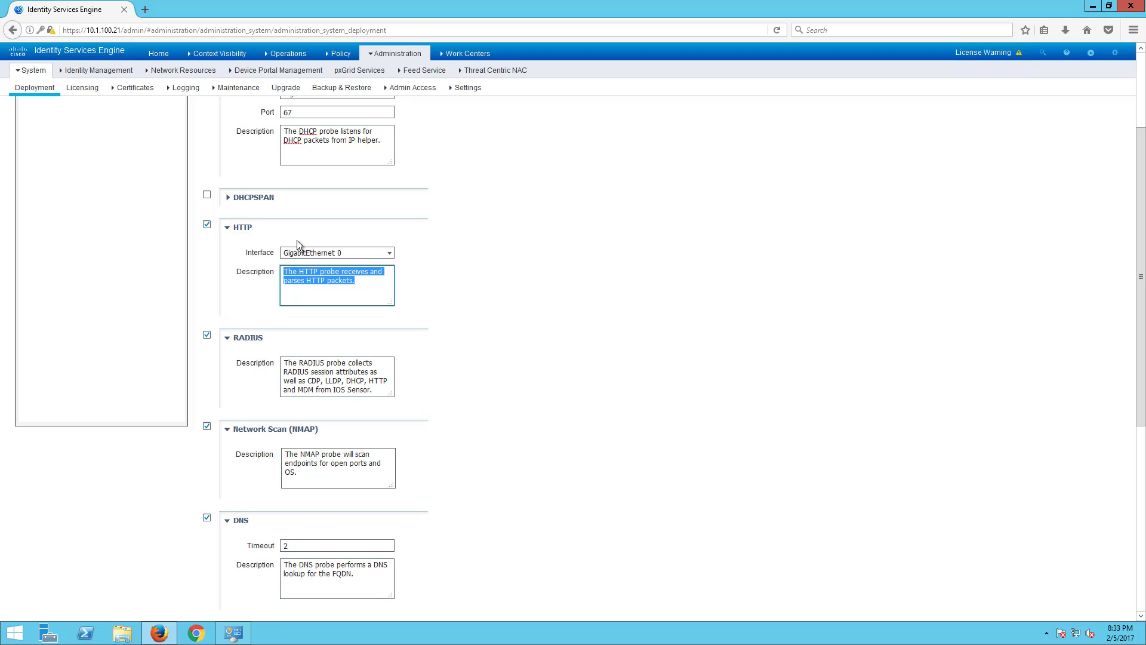
left_click(251, 199)
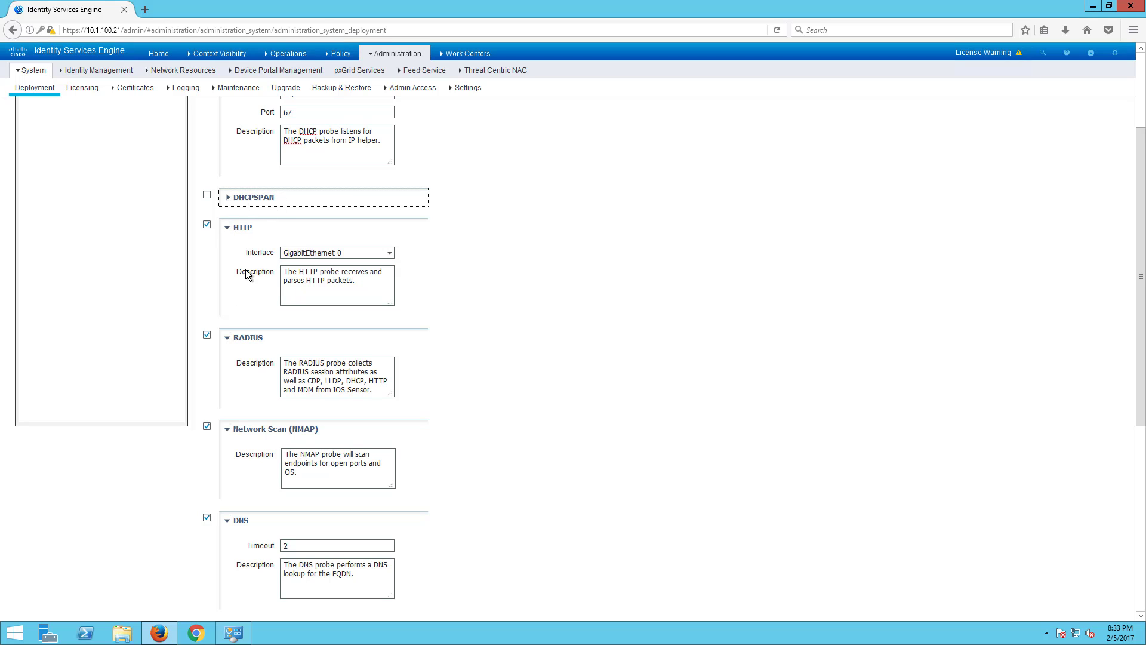
scroll(245, 269, "up", 1)
scroll(277, 257, "down", 2)
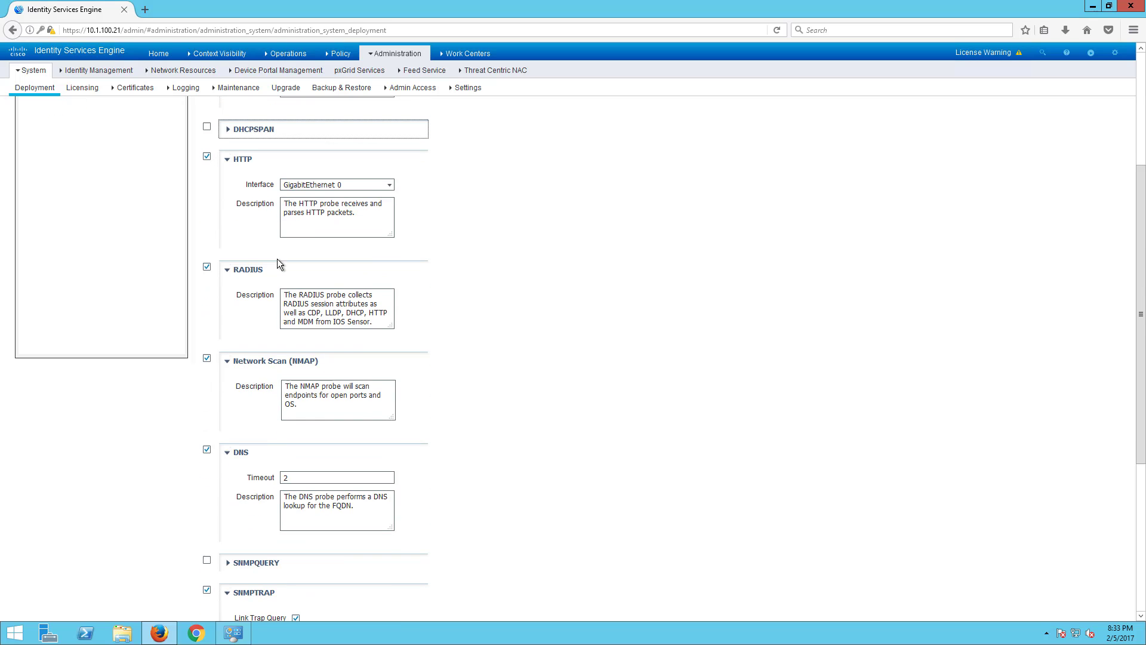
left_click(228, 133)
left_click(228, 132)
scroll(339, 316, "down", 1)
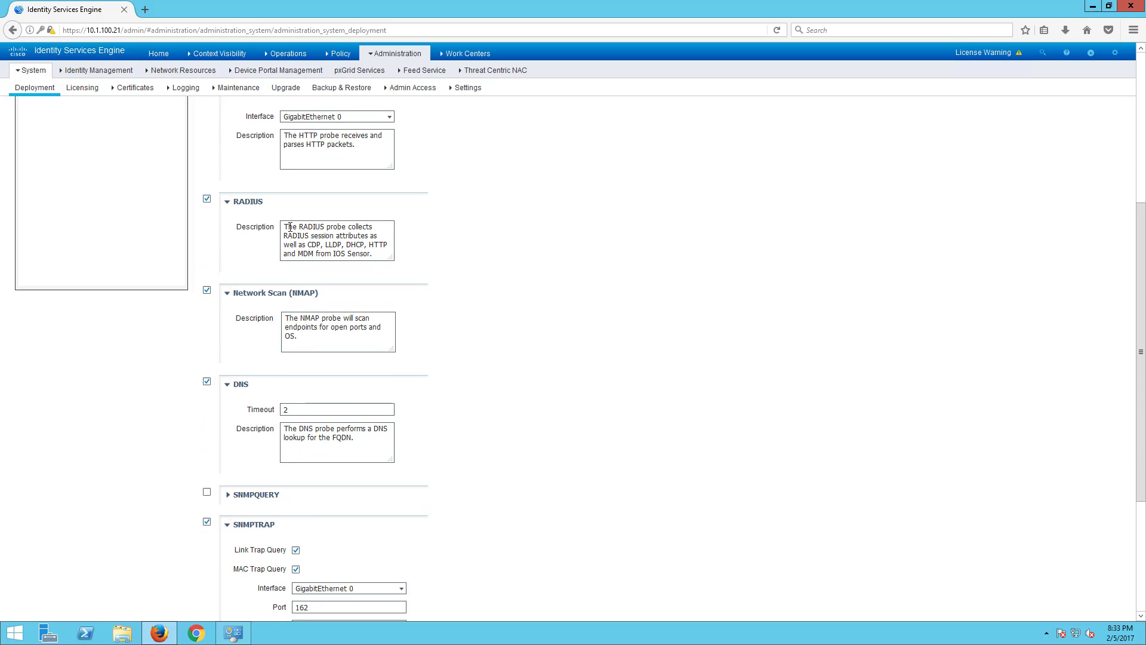
left_click_drag(289, 226, 371, 214)
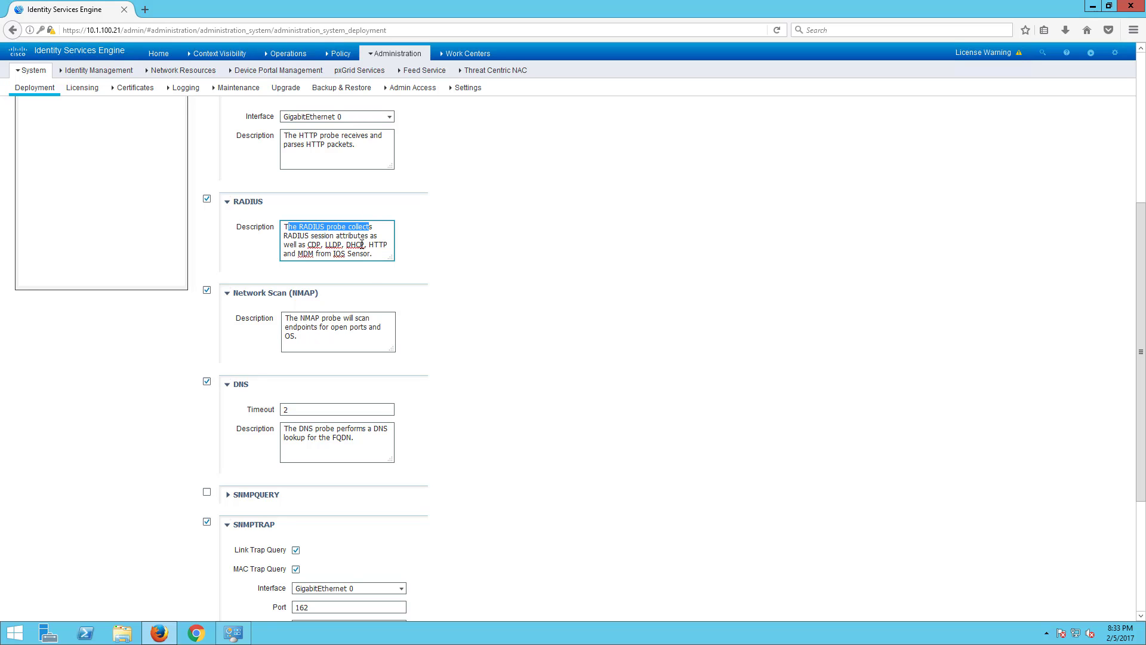
left_click(361, 251)
left_click_drag(373, 253, 447, 256)
left_click(419, 254)
left_click(451, 258)
scroll(496, 403, "up", 4)
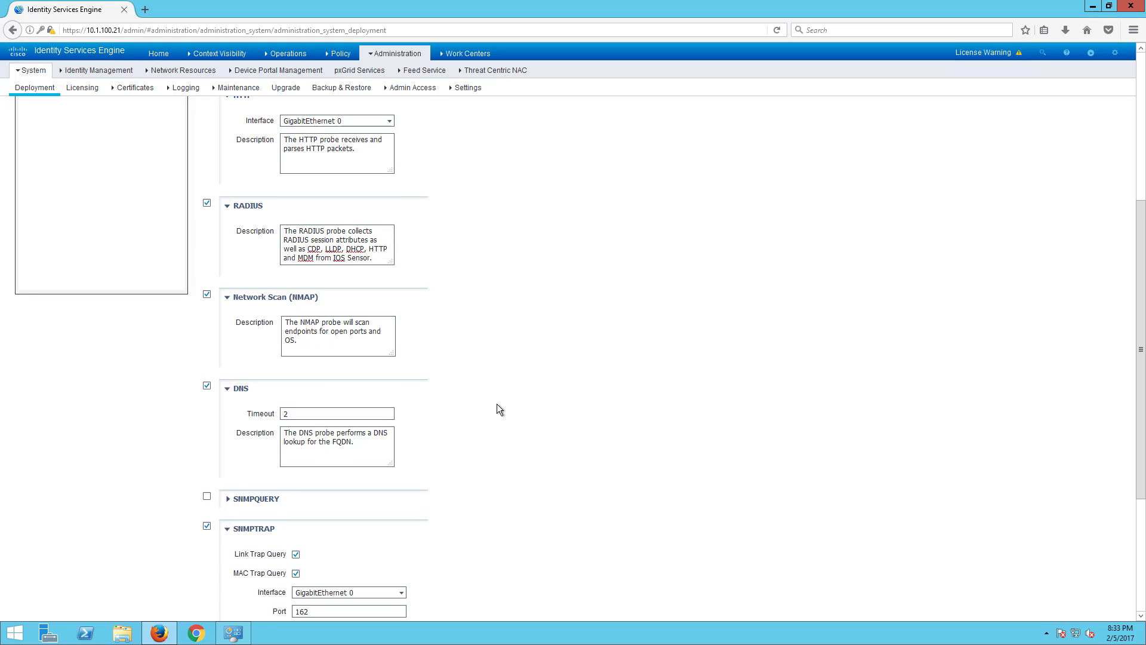
scroll(506, 466, "up", 2)
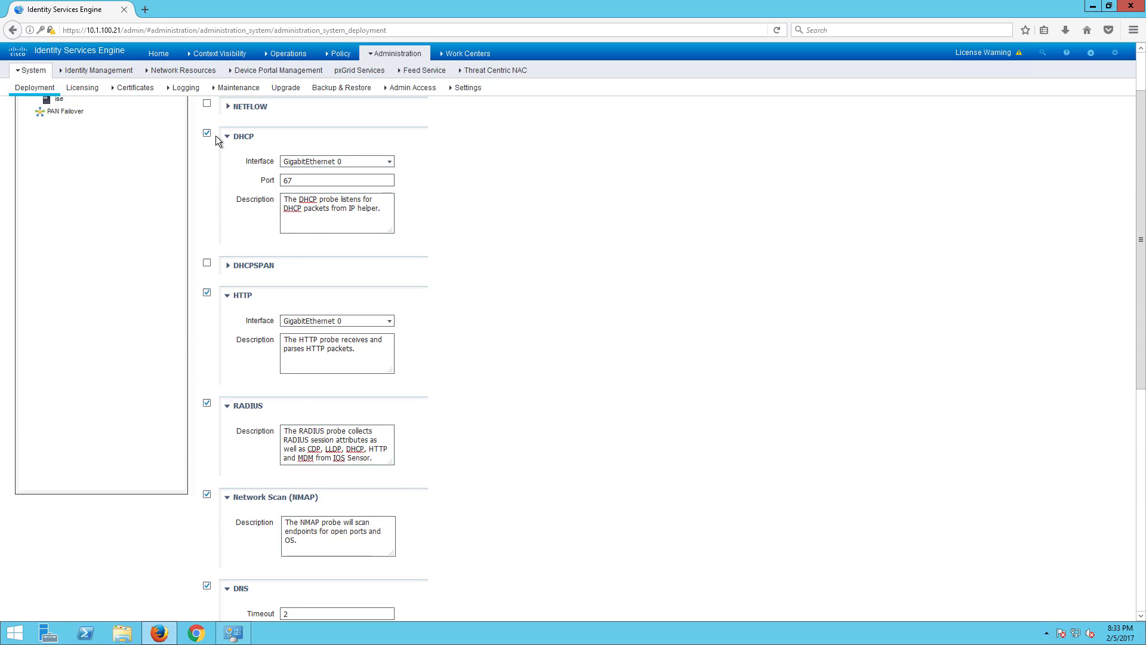
- Read through the NMAP and DNS probe descriptions on the Profiling Configuration page
scroll(343, 346, "down", 8)
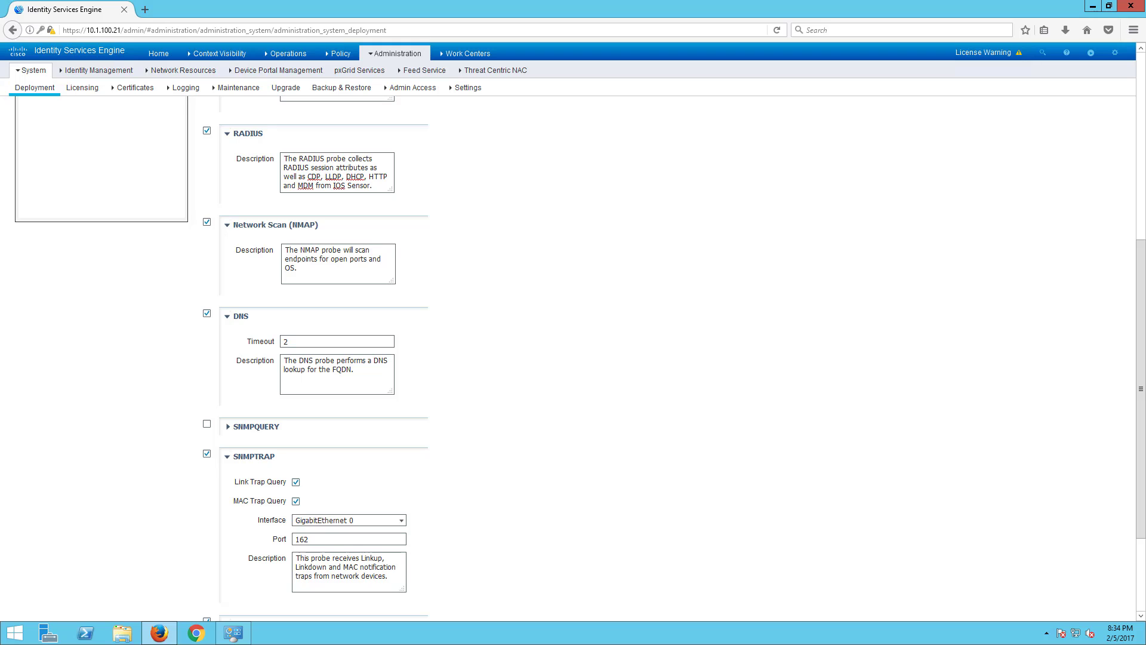
left_click(314, 257)
key("ctrl+a")
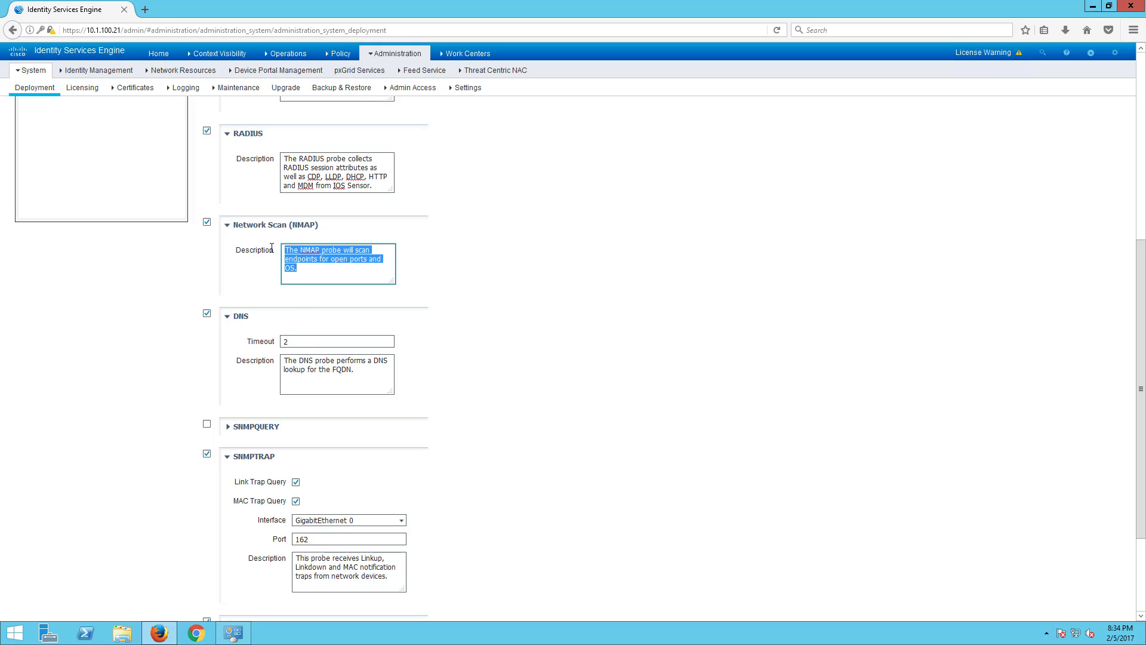
left_click(312, 269)
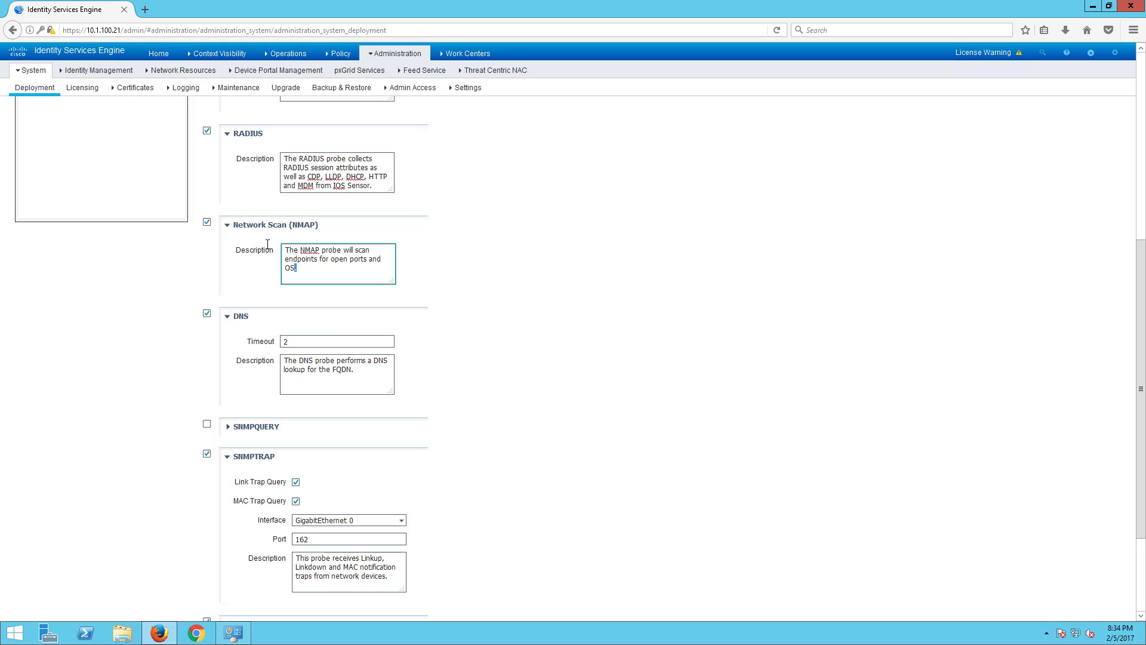
mouse_move(267, 244)
left_mouse_down()
mouse_move(296, 294)
mouse_move(279, 244)
left_mouse_up()
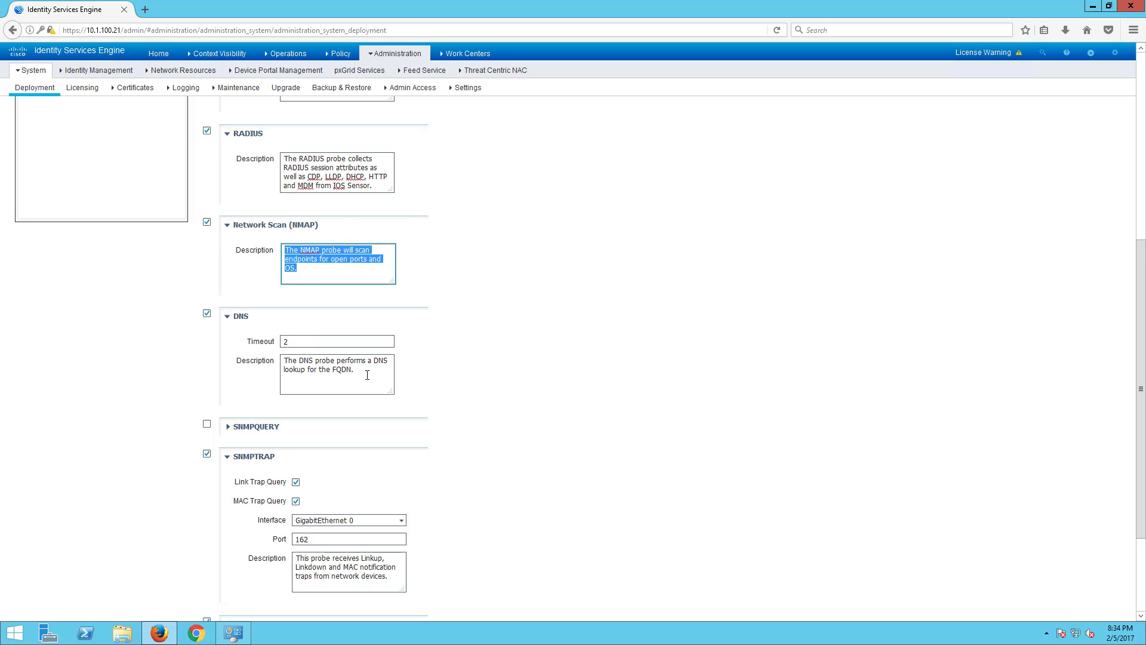
left_click_drag(358, 373, 276, 352)
scroll(288, 367, "down", 2)
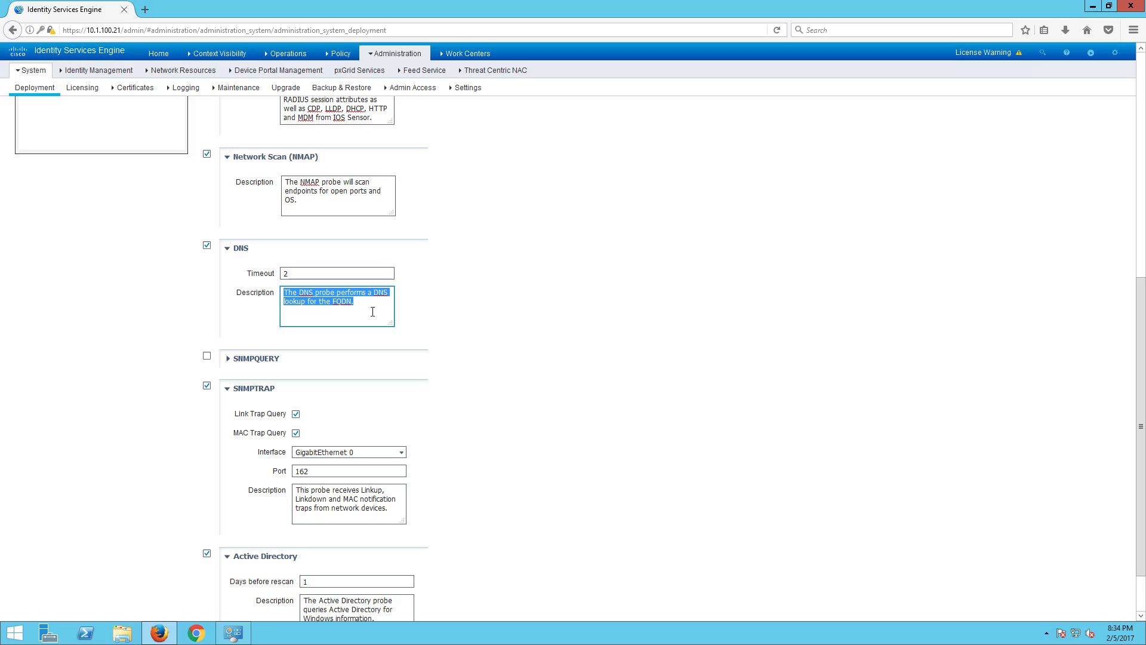
left_click(354, 302)
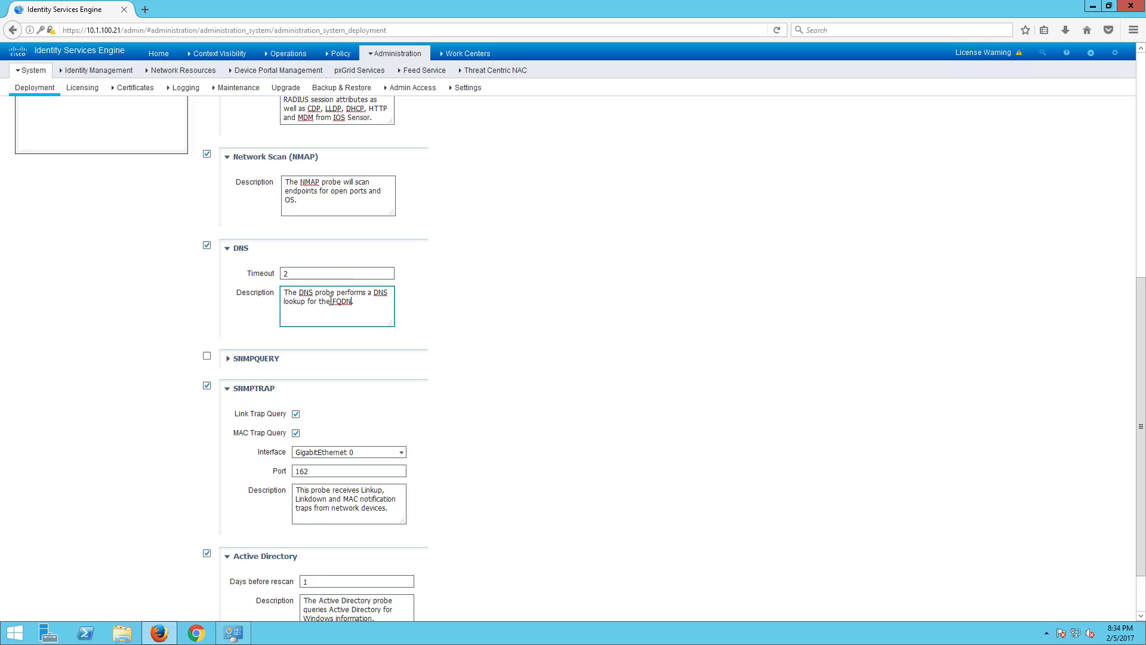
left_click_drag(353, 302, 330, 301)
scroll(366, 317, "down", 2)
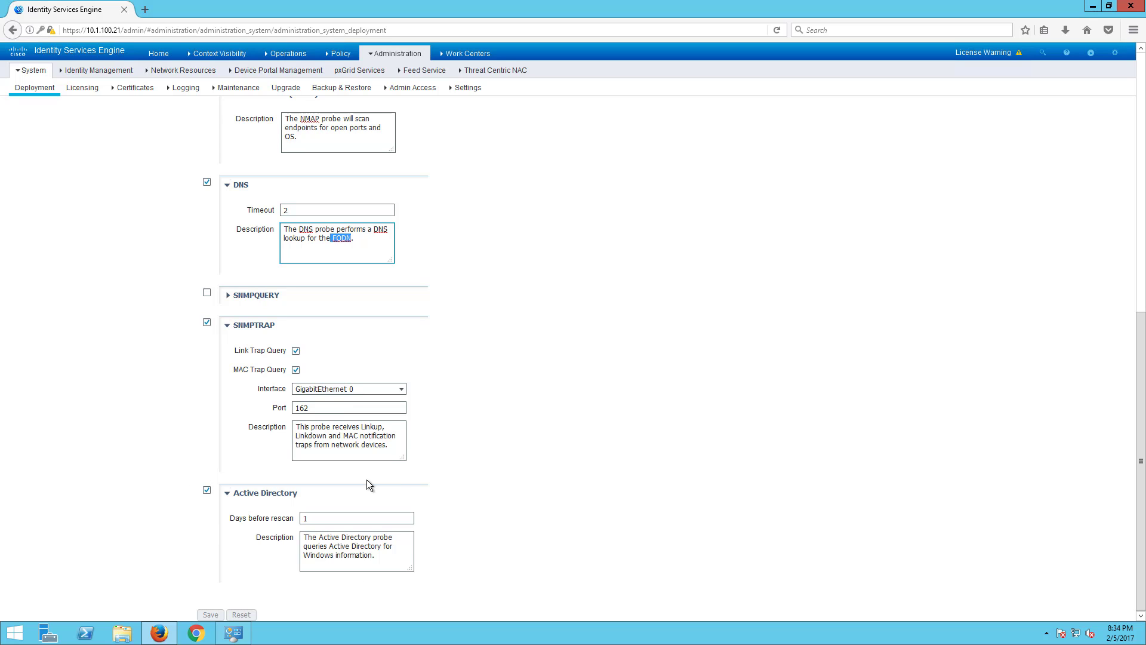
- Expand the SNMPQUERY probe section to inspect its settings, then collapse it
left_click(230, 295)
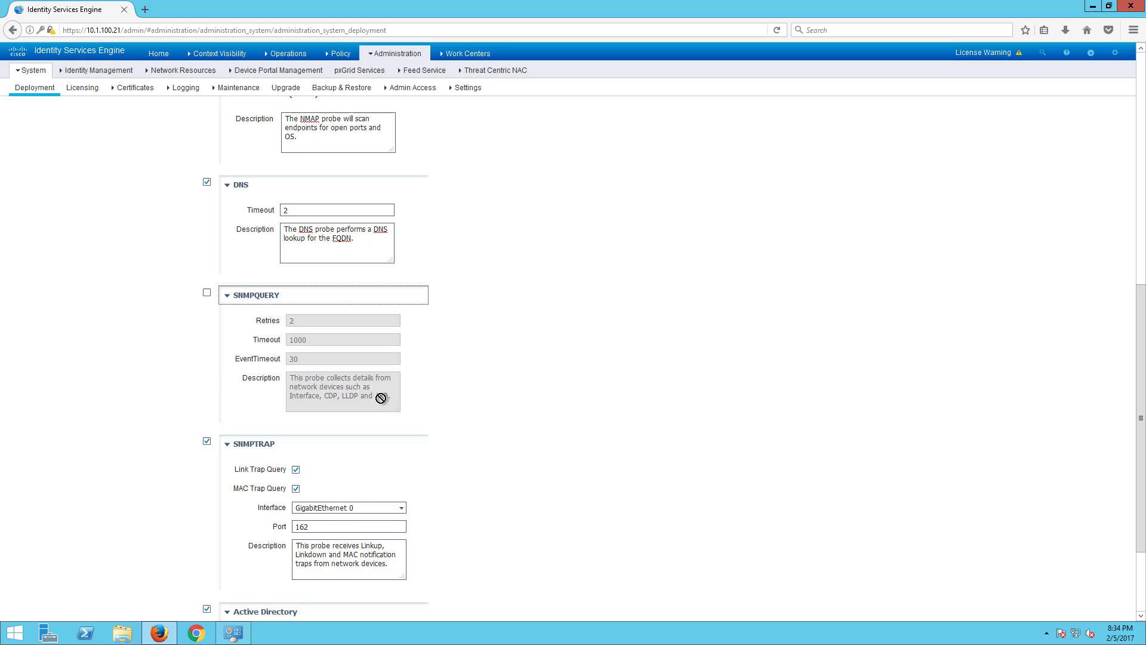
scroll(166, 373, "up", 4)
scroll(353, 290, "up", 2)
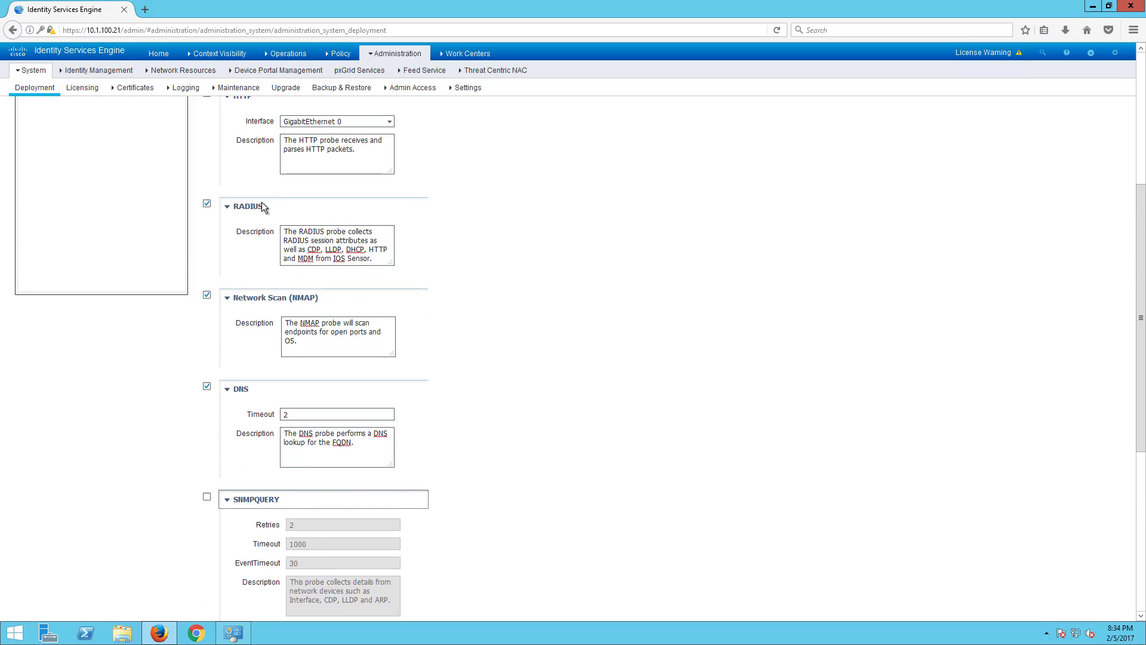
scroll(424, 433, "down", 4)
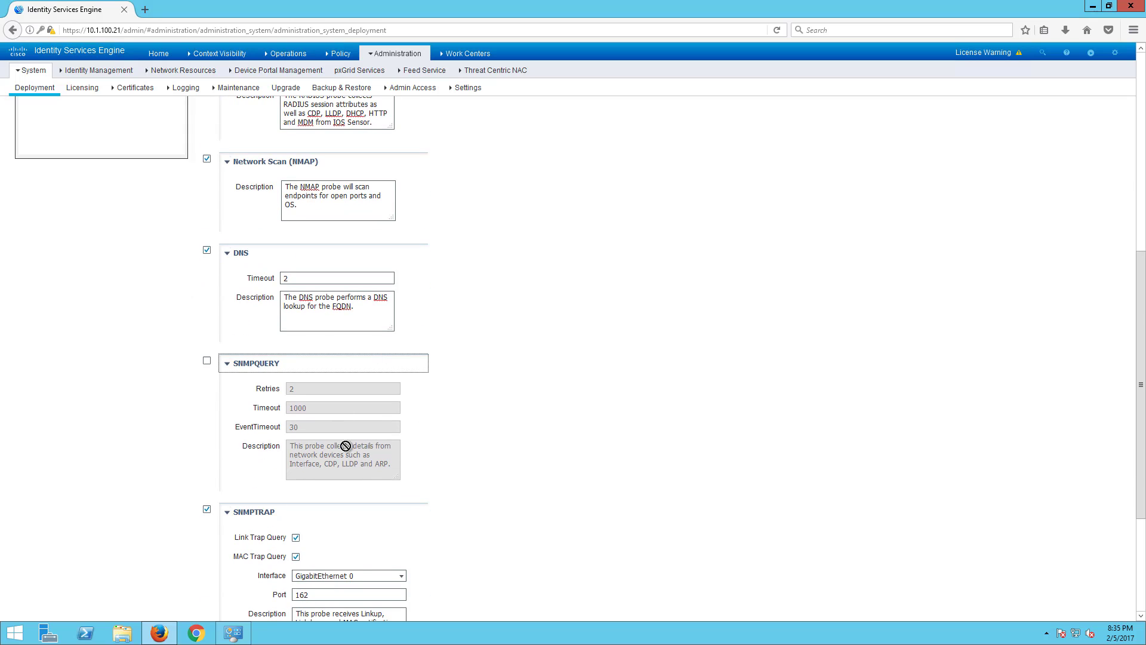
scroll(281, 461, "up", 2)
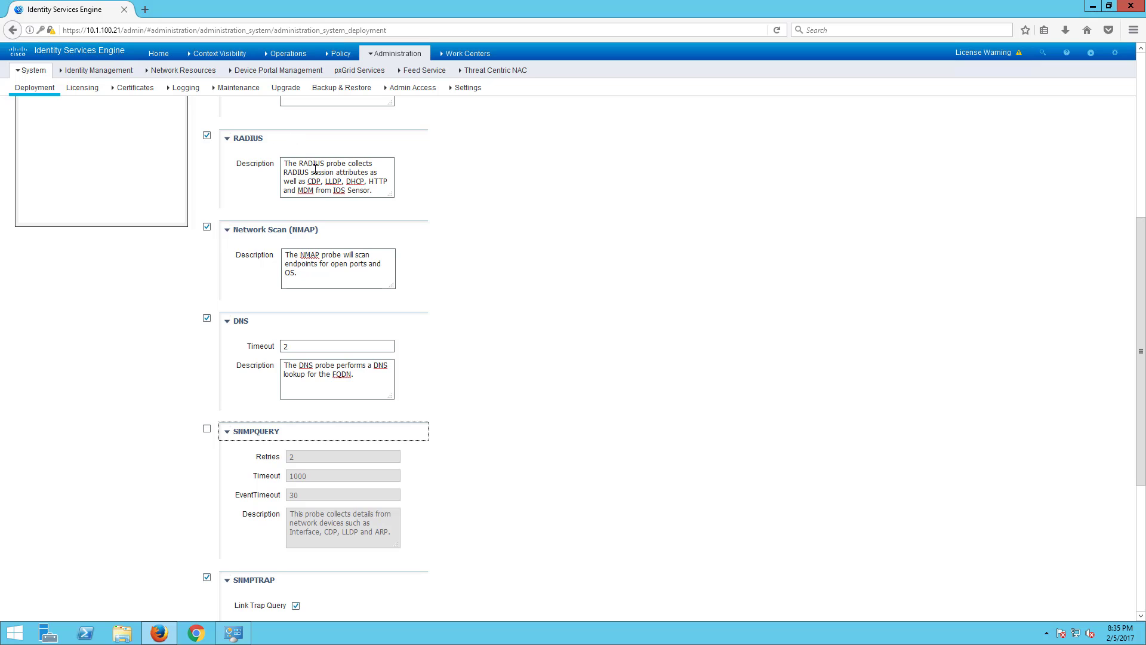
left_click(227, 431)
- Read the SNMPTRAP and Active Directory probe descriptions, then go to the Licensing page
scroll(207, 409, "down", 1)
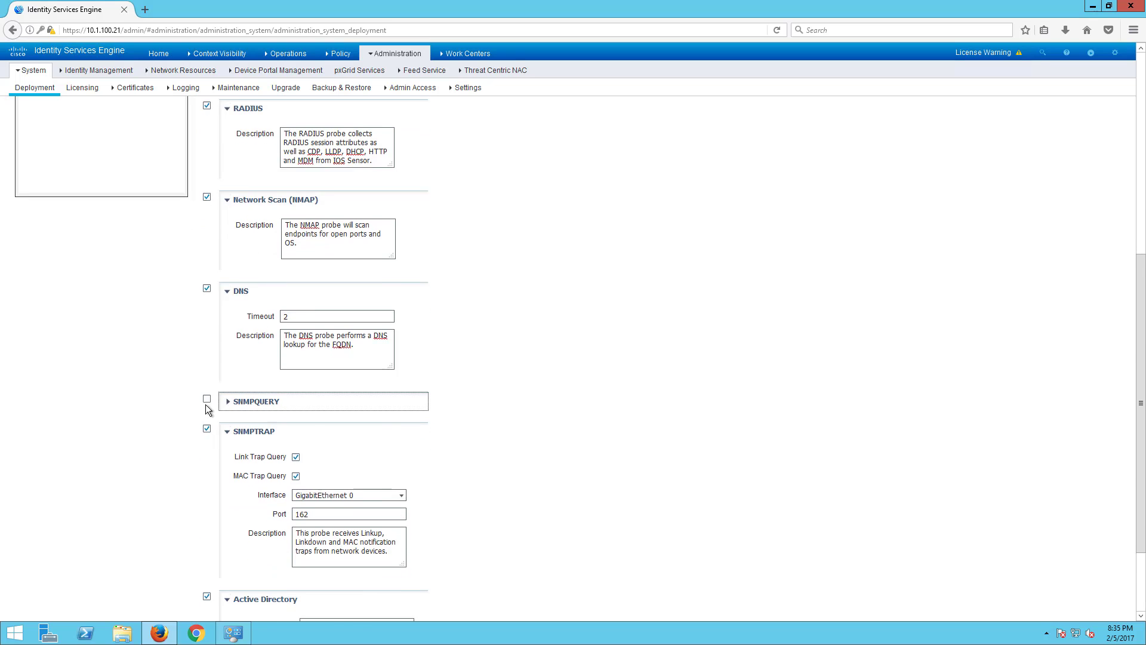
scroll(207, 409, "down", 1)
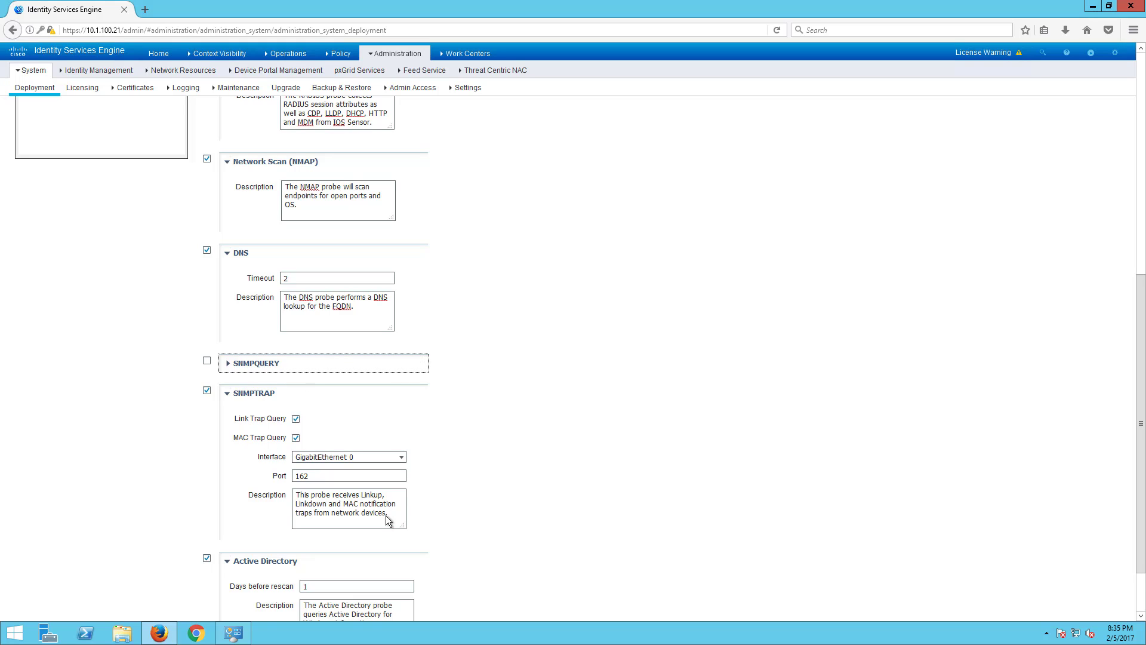
left_click_drag(400, 515, 303, 495)
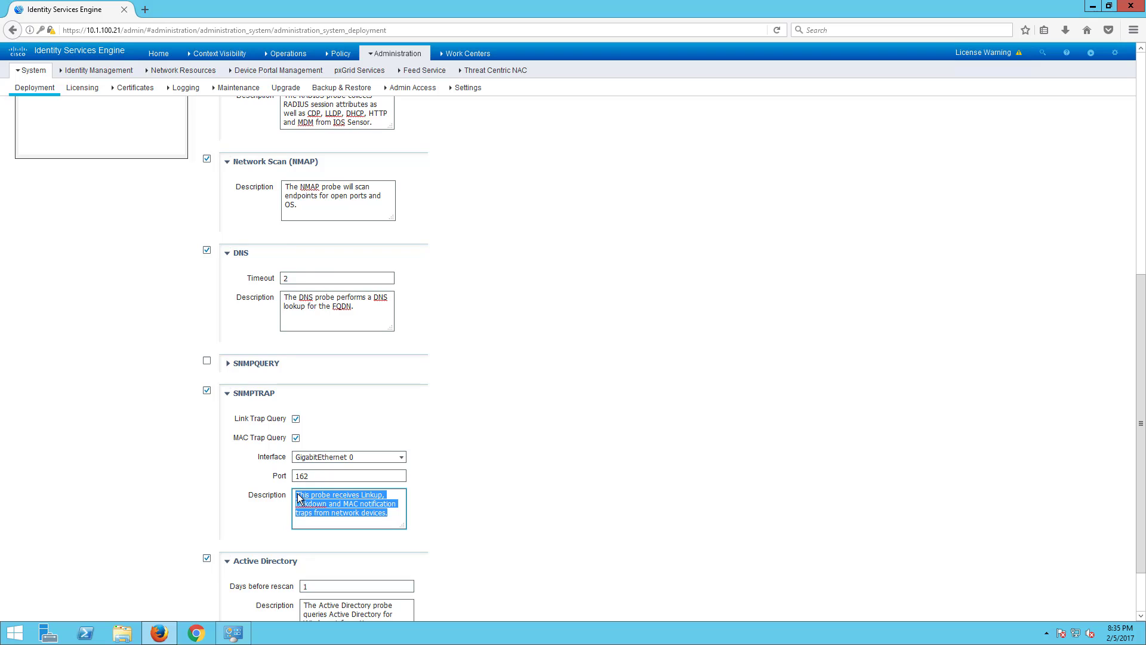
scroll(307, 504, "down", 2)
left_click(400, 557)
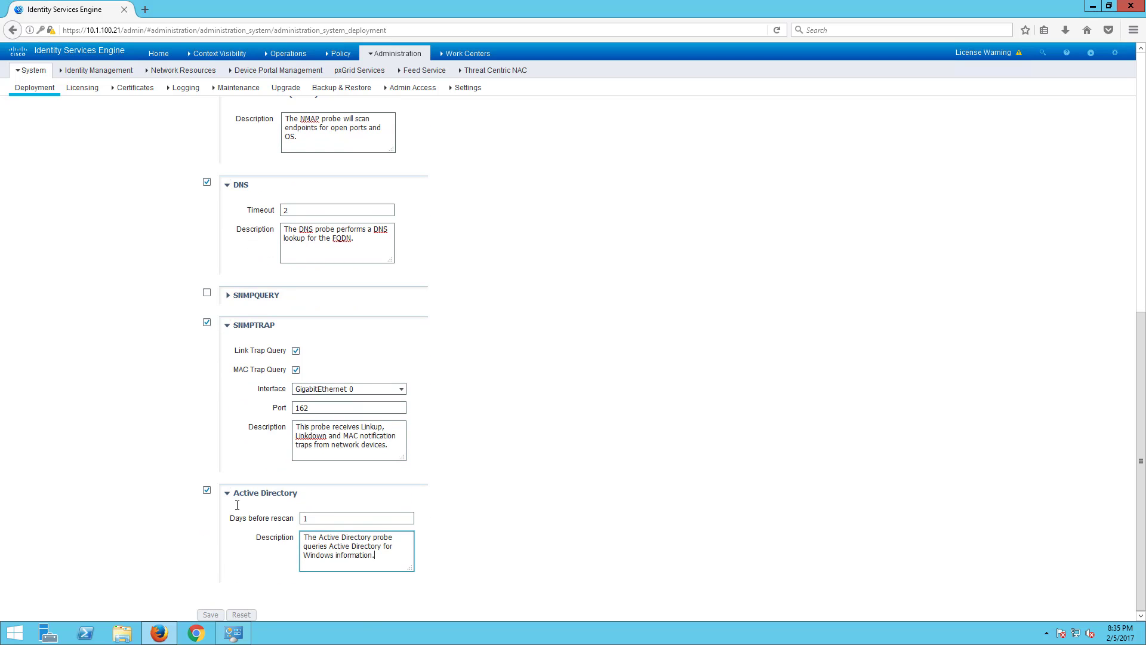
key("ctrl+a")
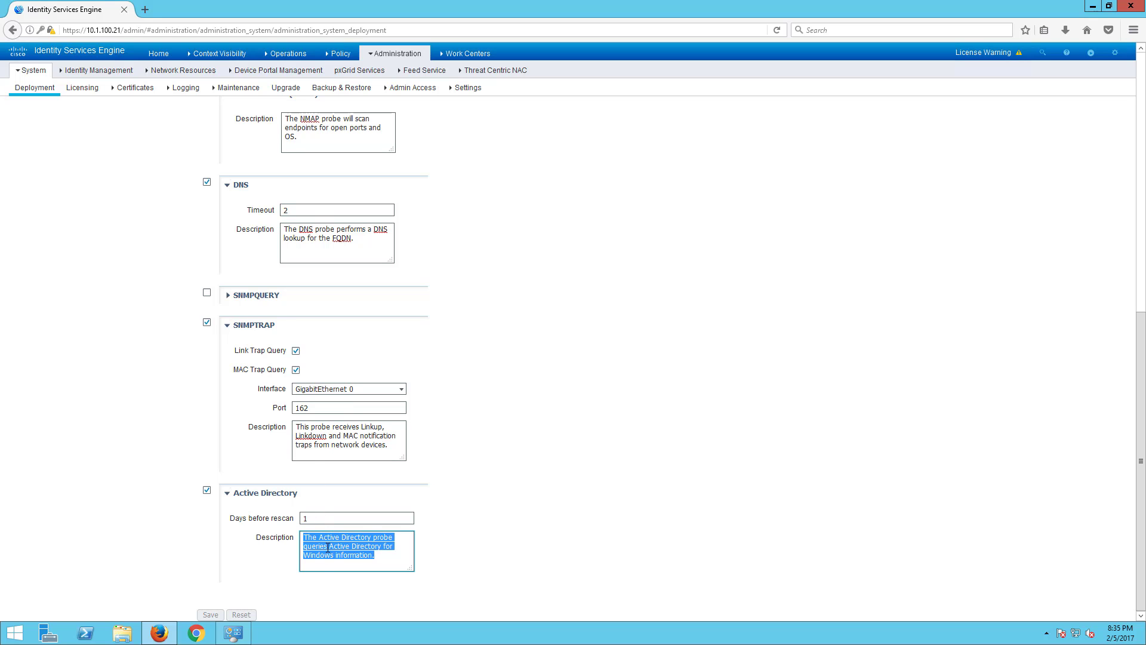
scroll(193, 438, "up", 10)
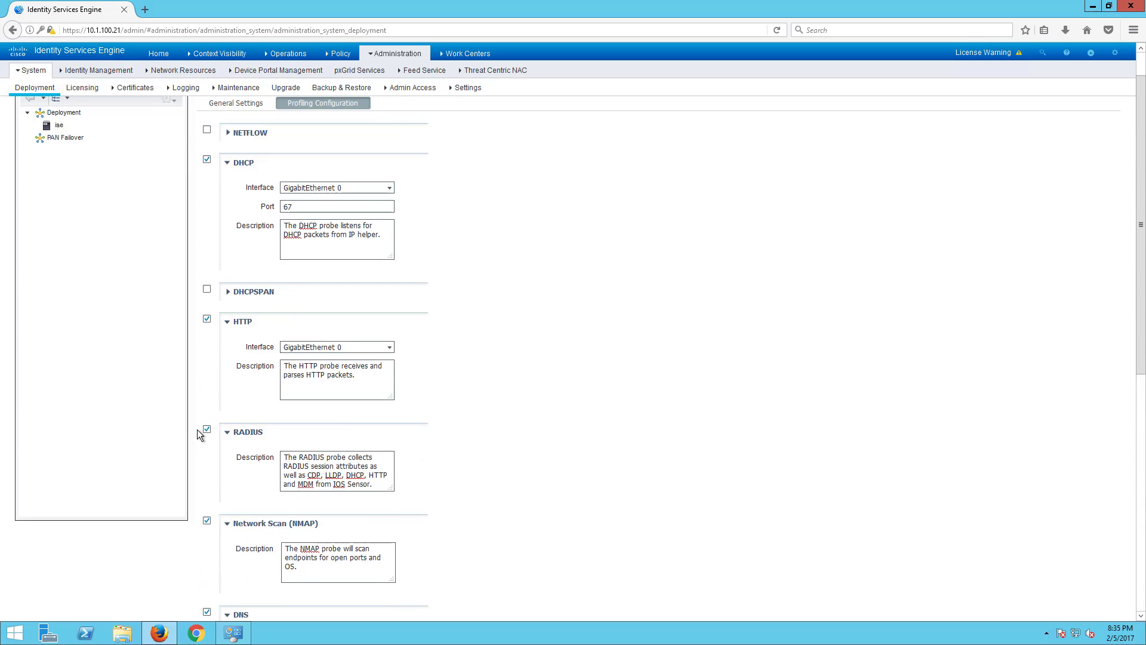
scroll(197, 431, "down", 10)
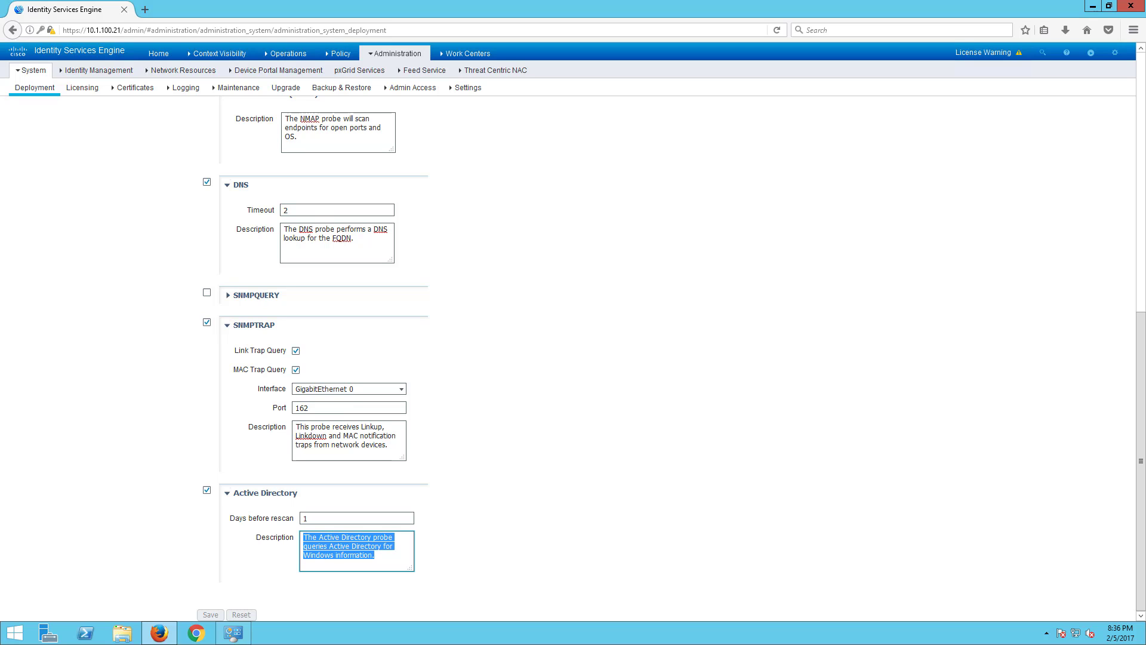
scroll(381, 304, "up", 8)
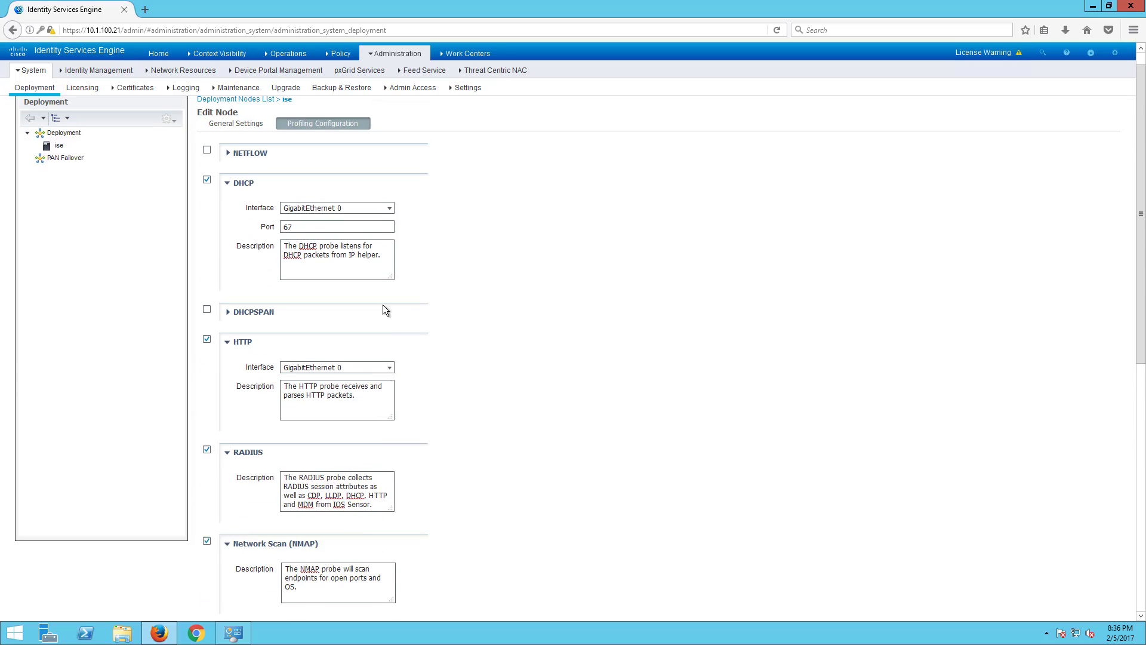
left_click(91, 88)
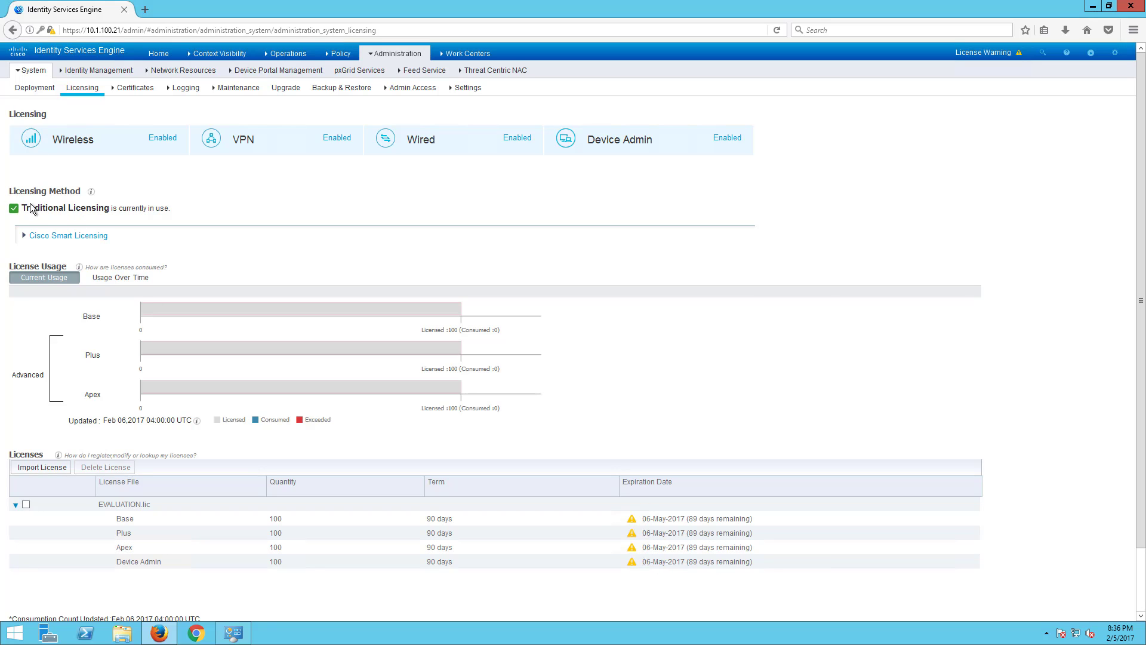
left_click_drag(210, 217, 26, 204)
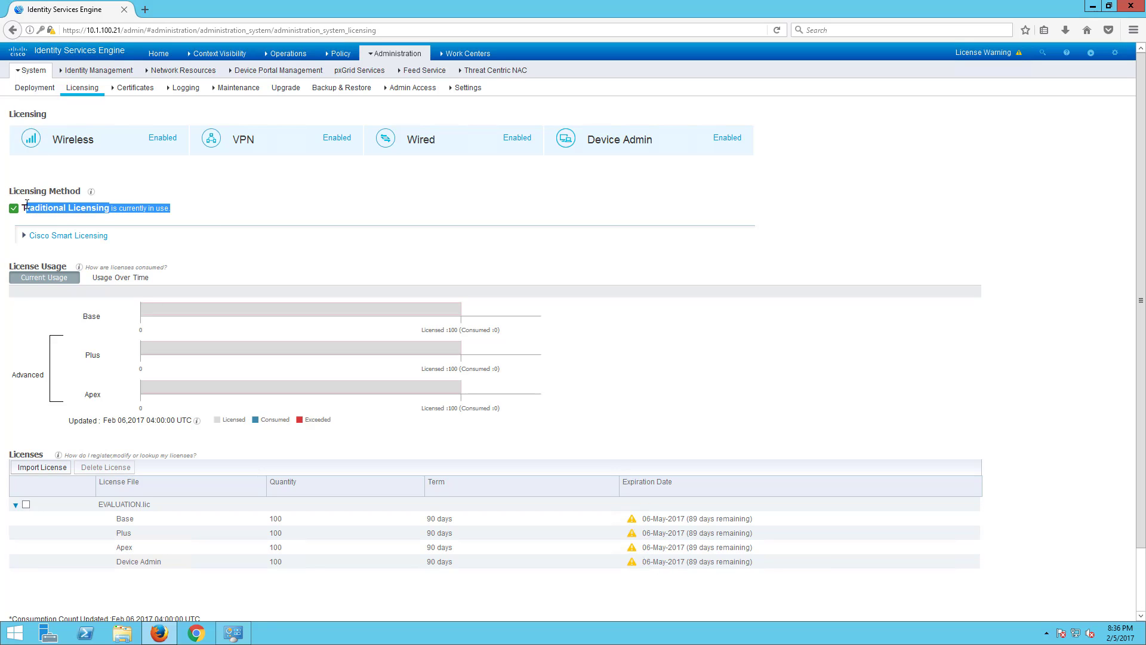
left_click(24, 235)
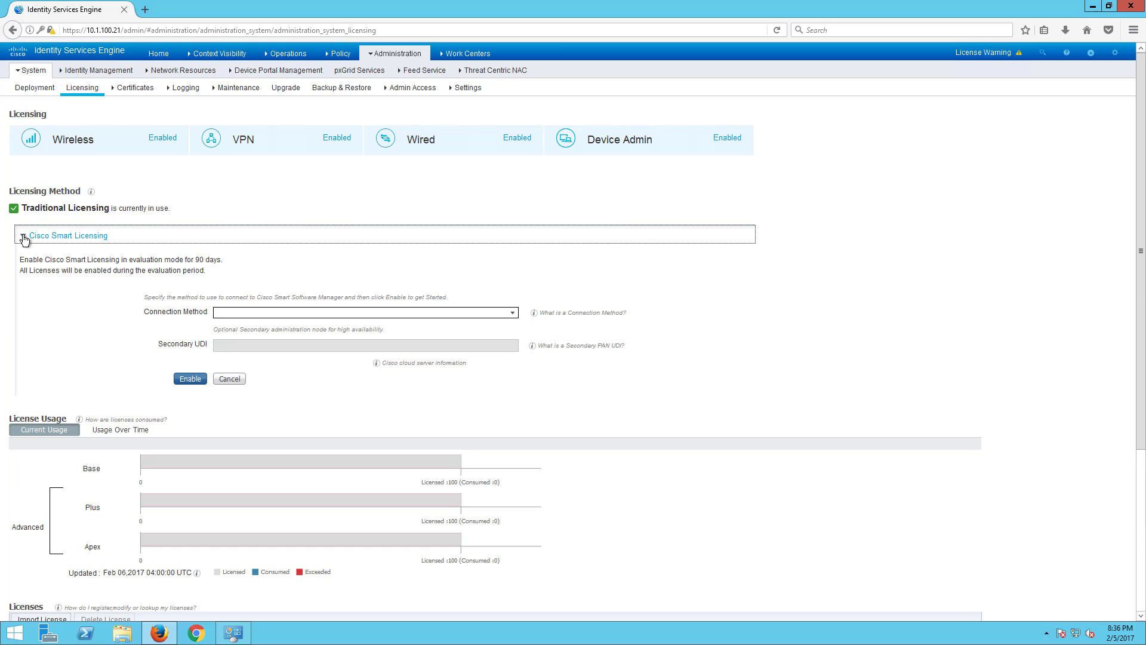
left_click(24, 238)
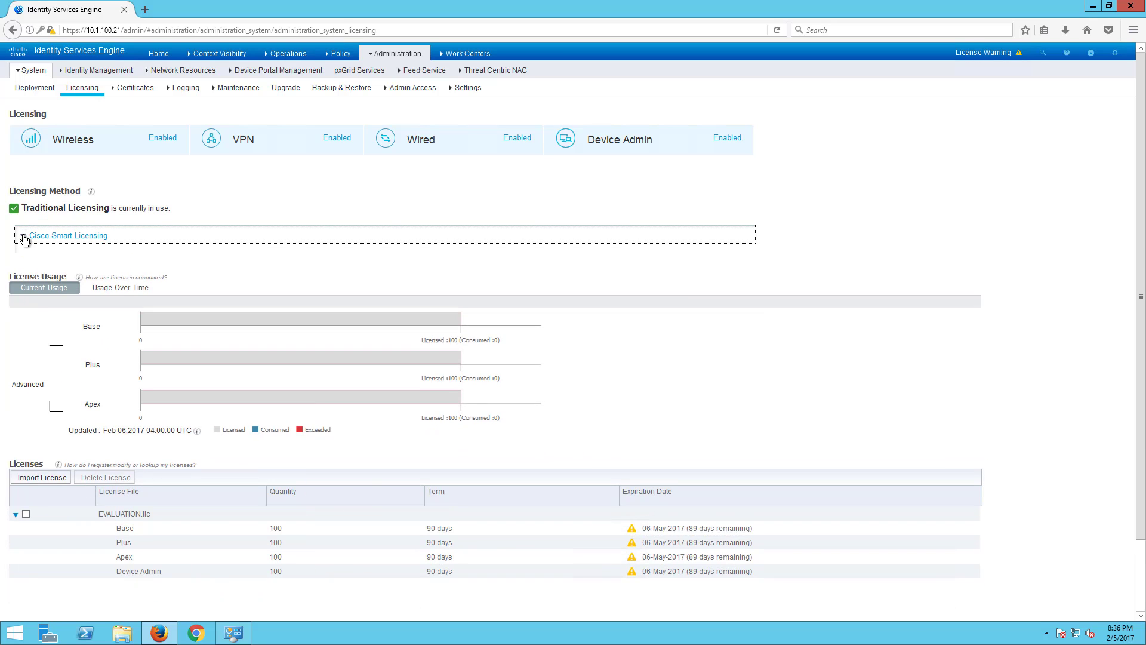
left_click(24, 237)
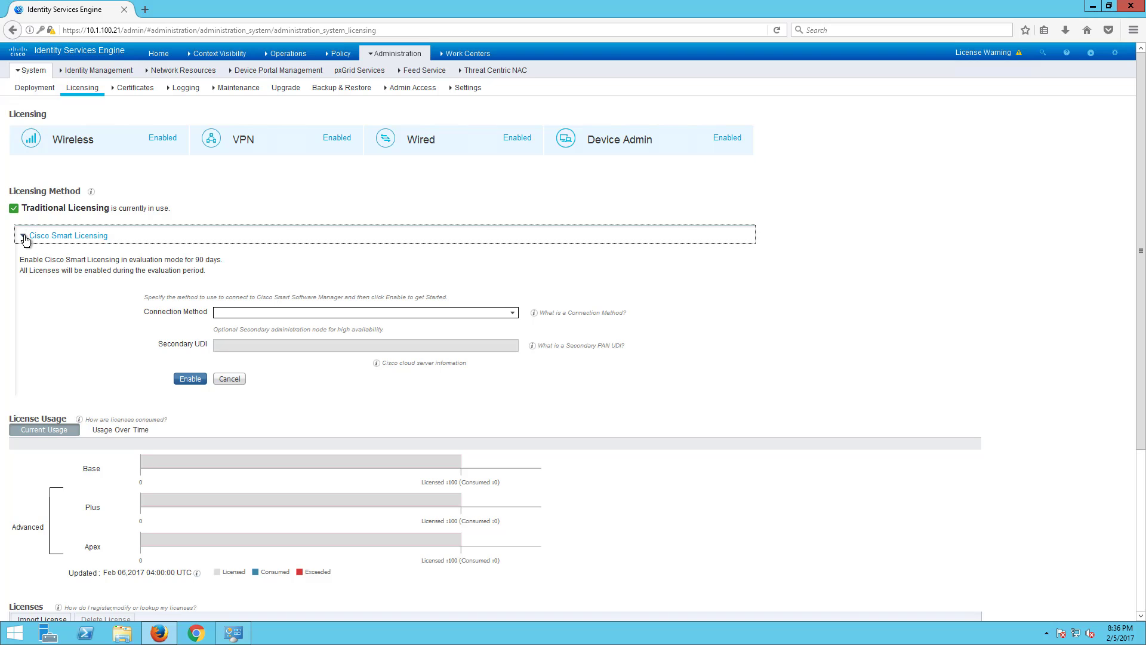
left_click(23, 238)
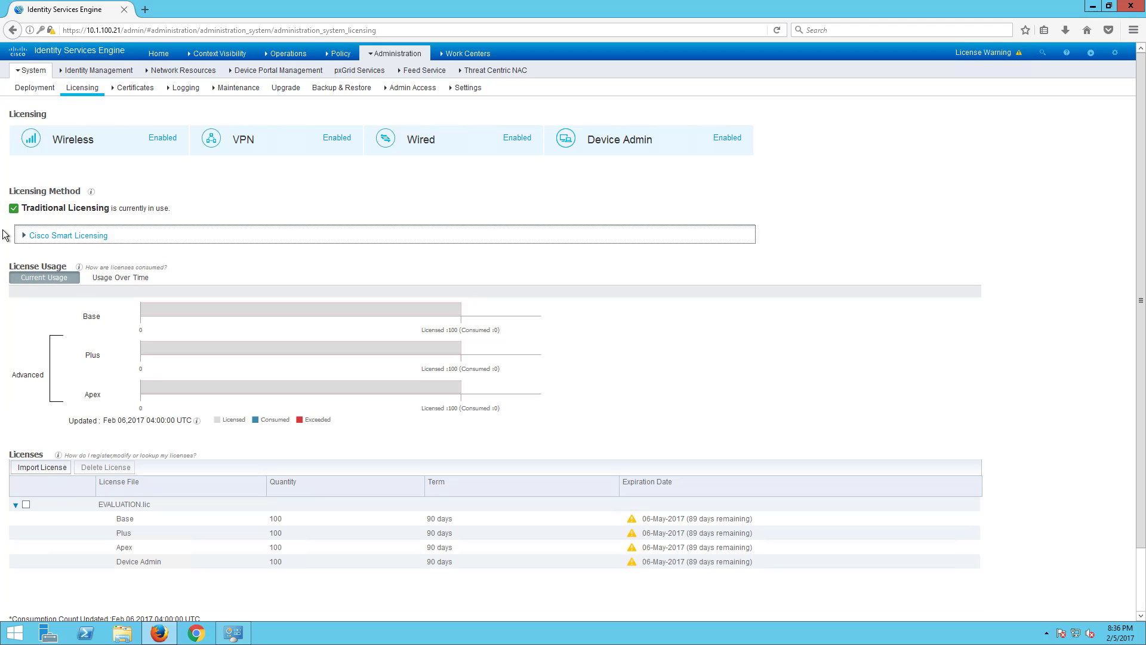
scroll(178, 199, "down", 2)
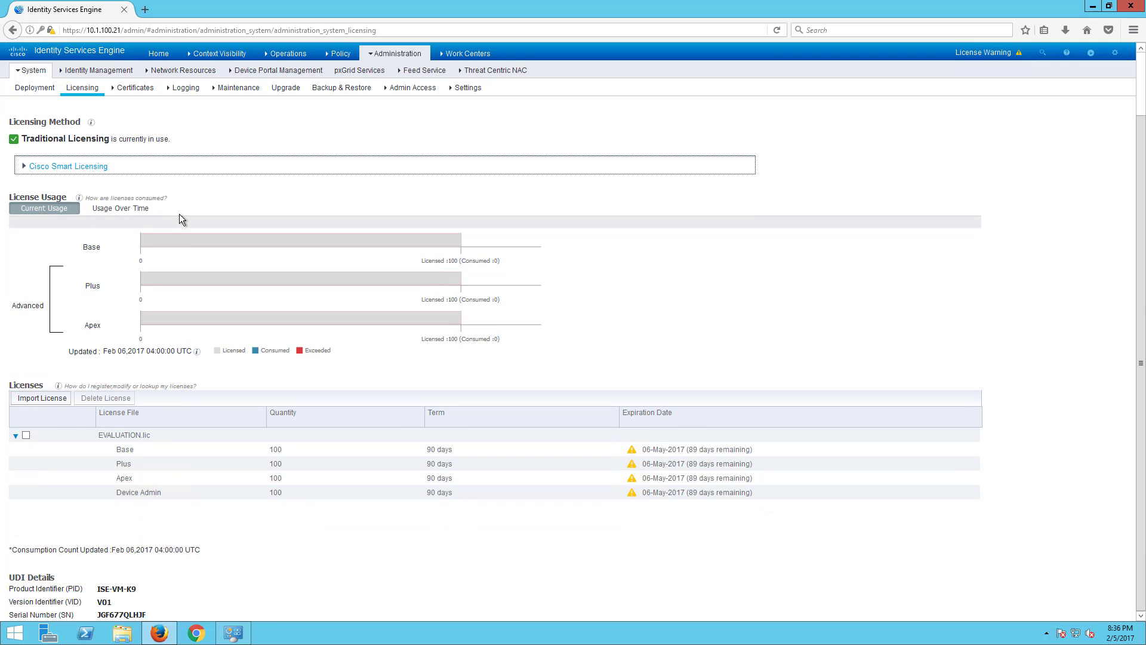
scroll(202, 513, "up", 2)
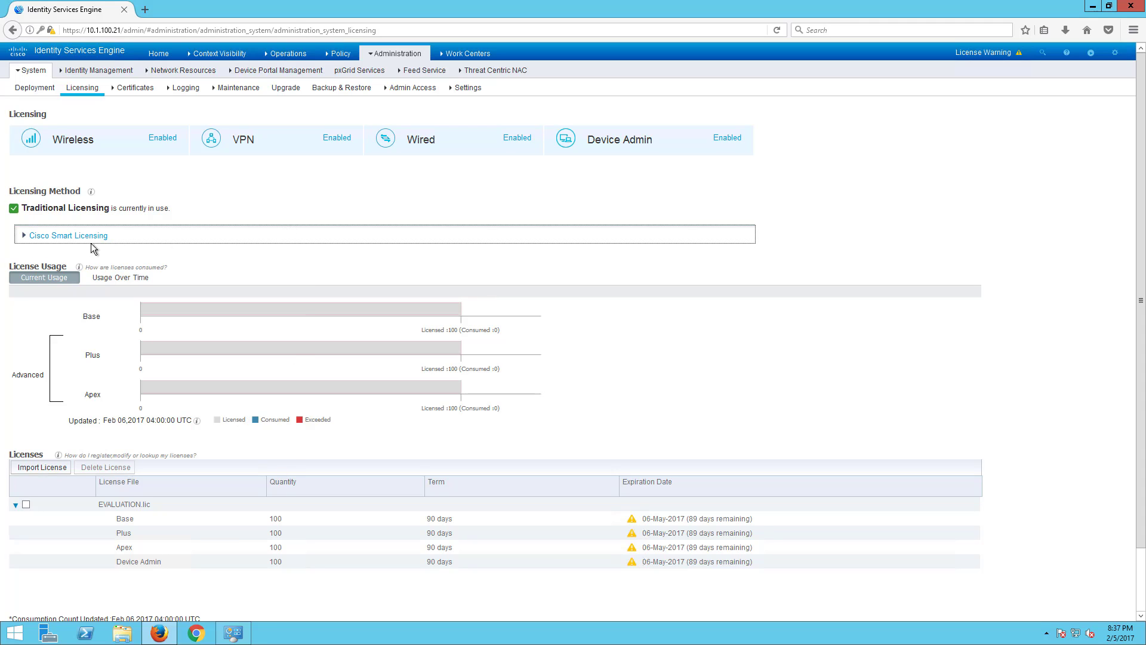
left_click(25, 237)
left_click(25, 237)
scroll(41, 304, "down", 2)
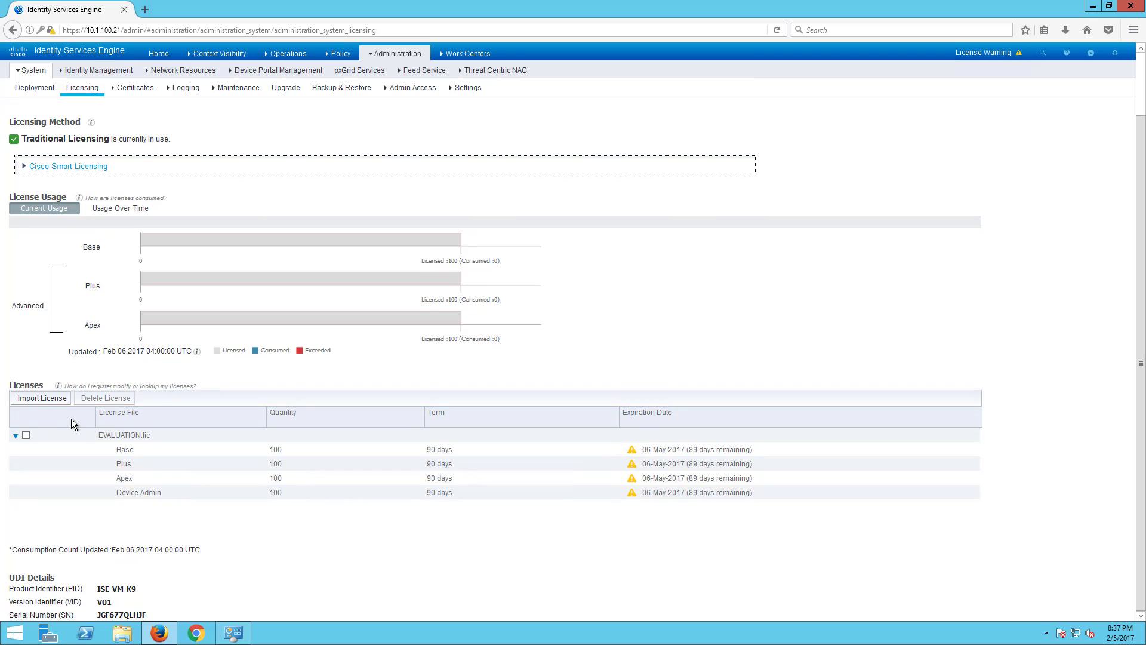
scroll(91, 430, "up", 2)
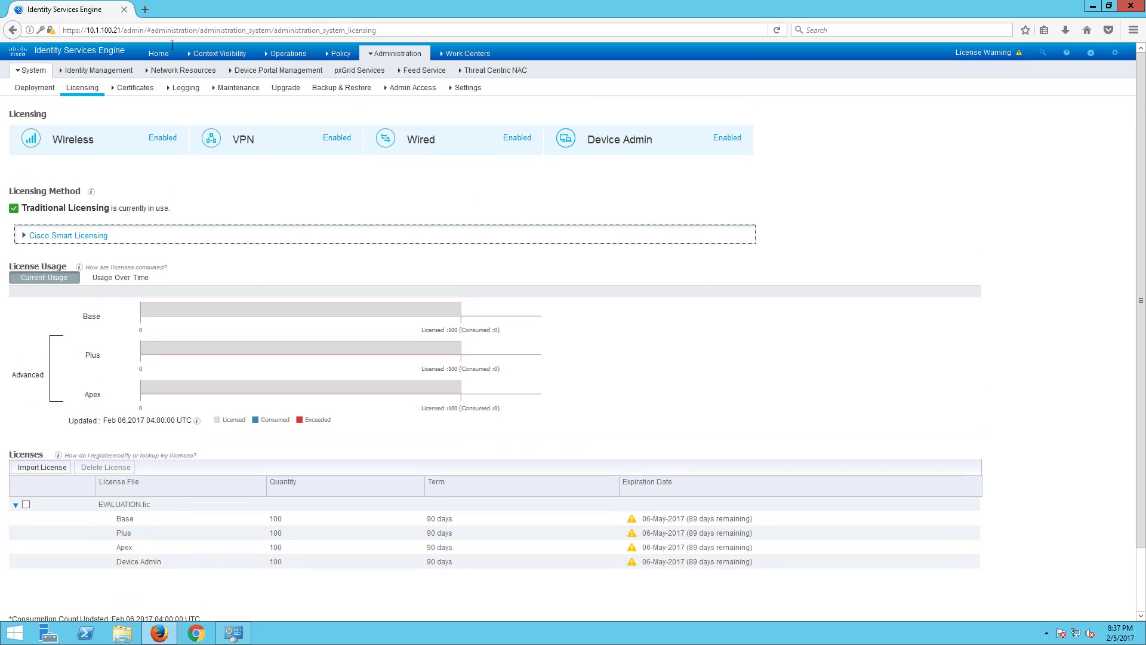
- Show the Trusted Certificates list under Certificates, then open a new Firefox tab
left_click(129, 90)
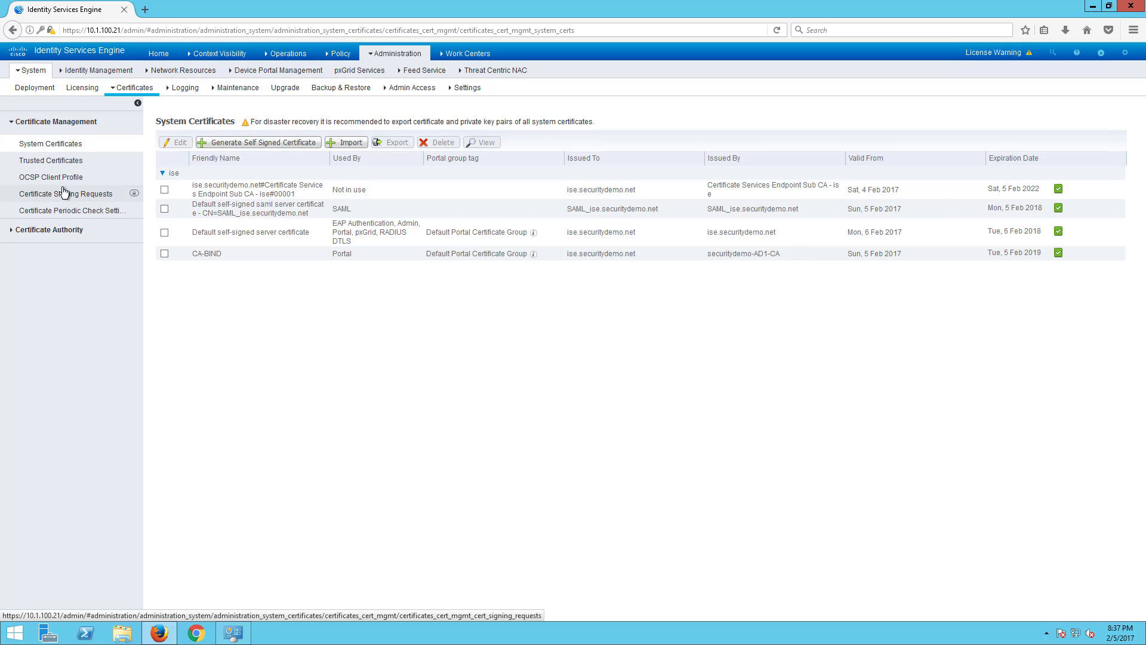
left_click(61, 163)
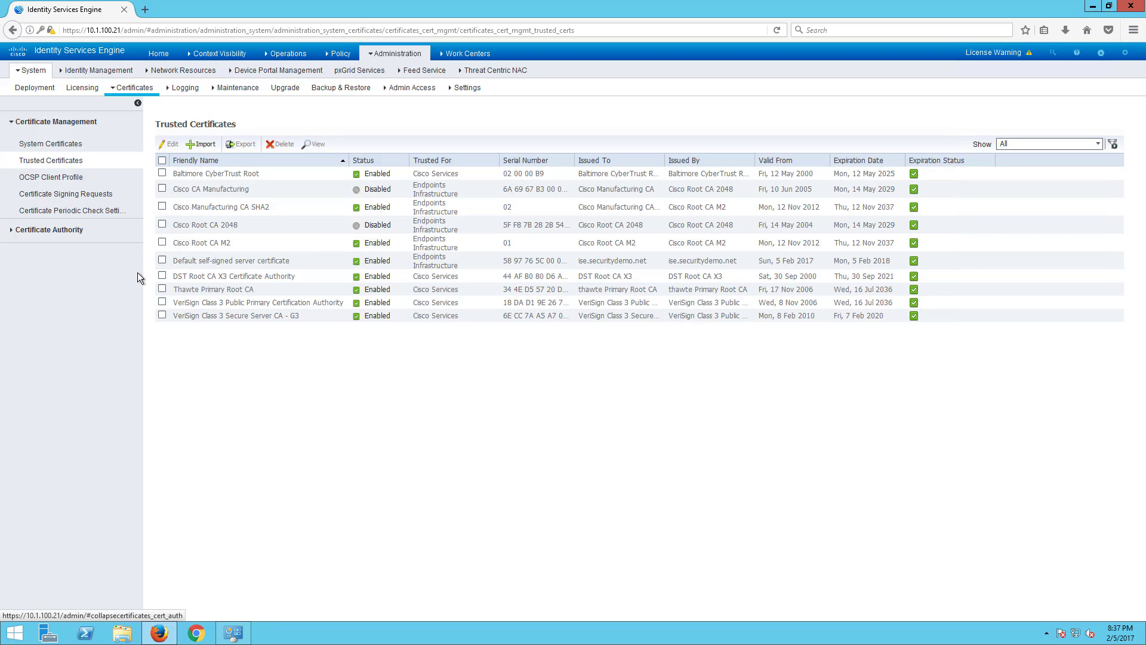
left_click(145, 9)
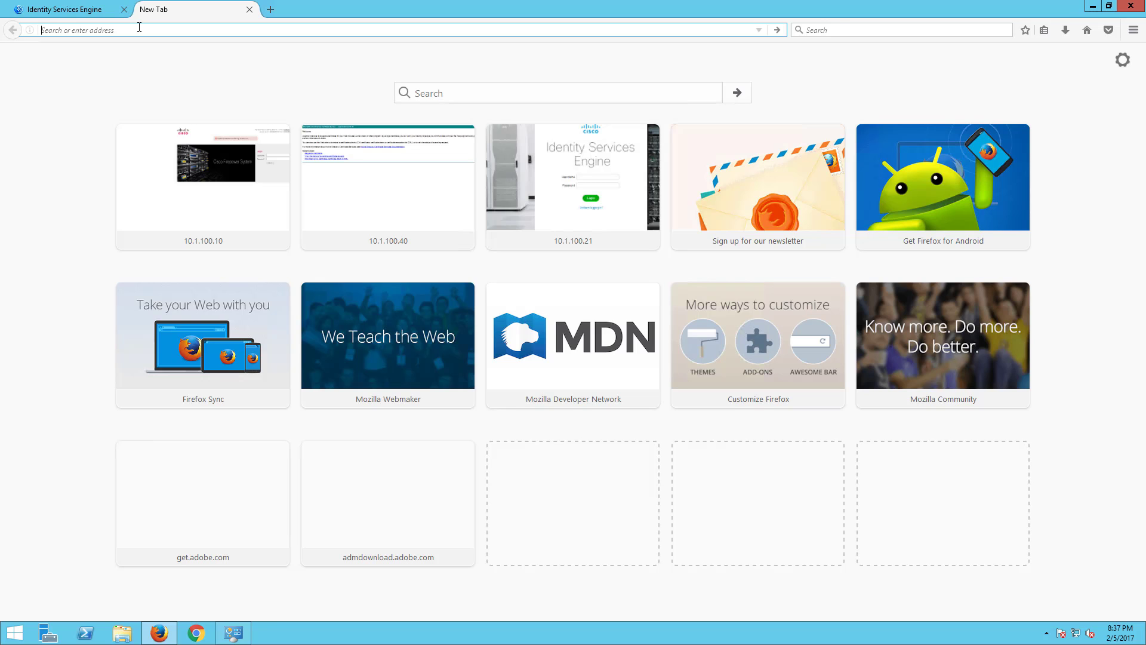
type("http")
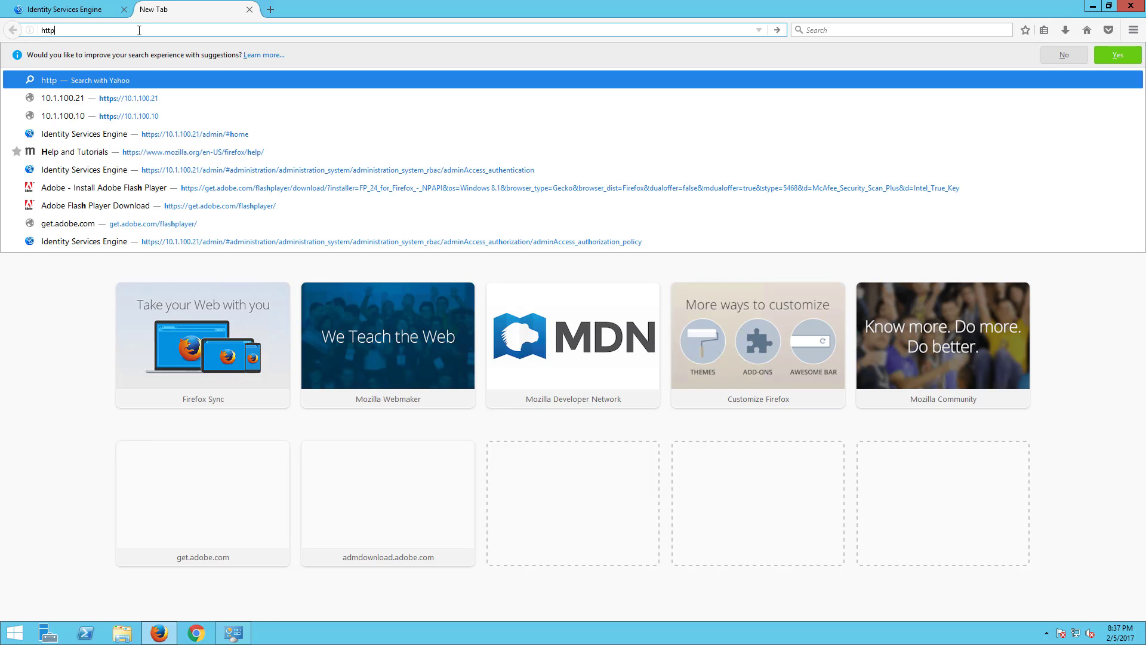
type("s://10.1.10")
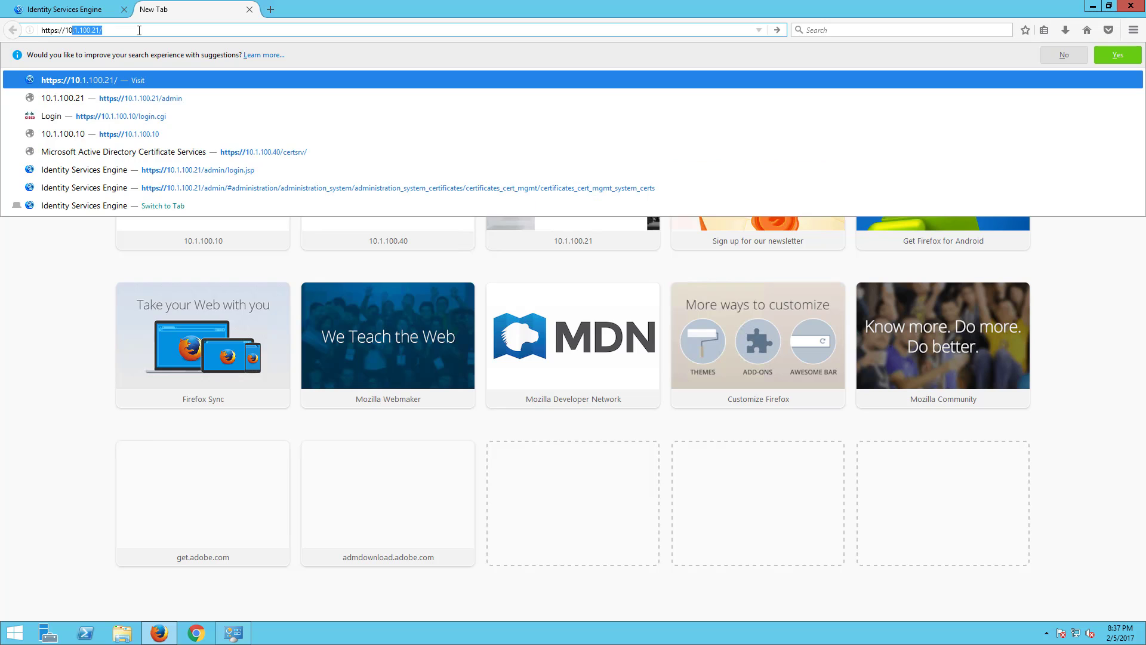
type("0.40")
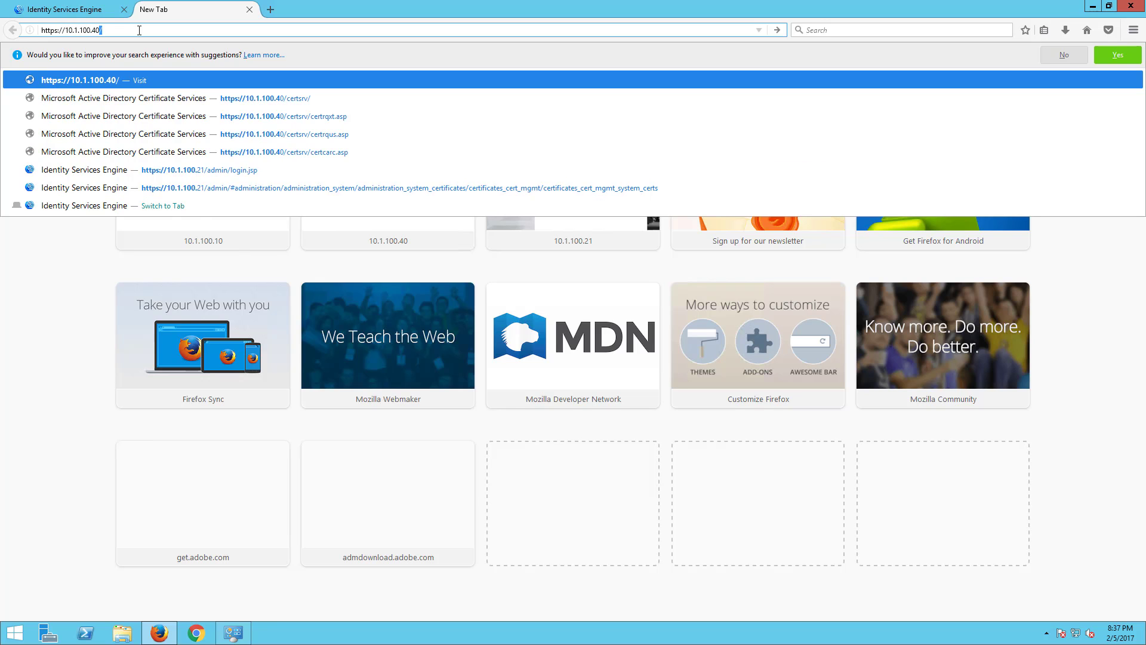
key("Down")
key("Return")
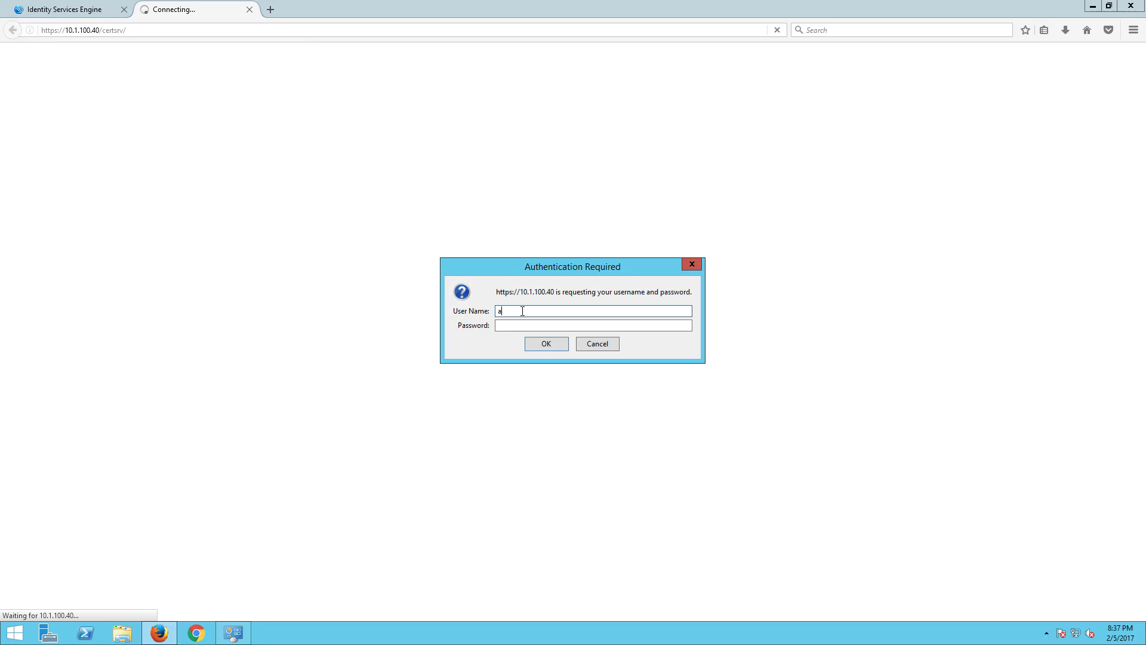
- Sign in to certificate services with the administrator account credentials, declining to save the login
type("dn")
key("BackSpace")
key("BackSpace")
key("BackSpace")
type("adm")
key("BackSpace")
type("ministraotr")
key("Tab")
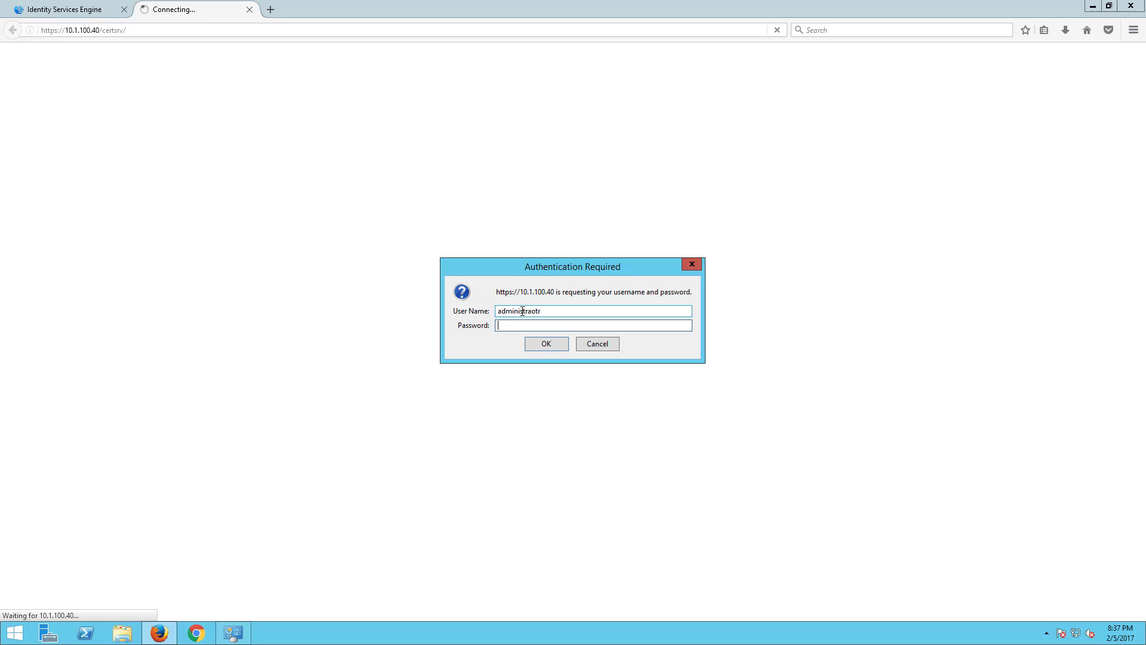
left_click_drag(536, 311, 574, 310)
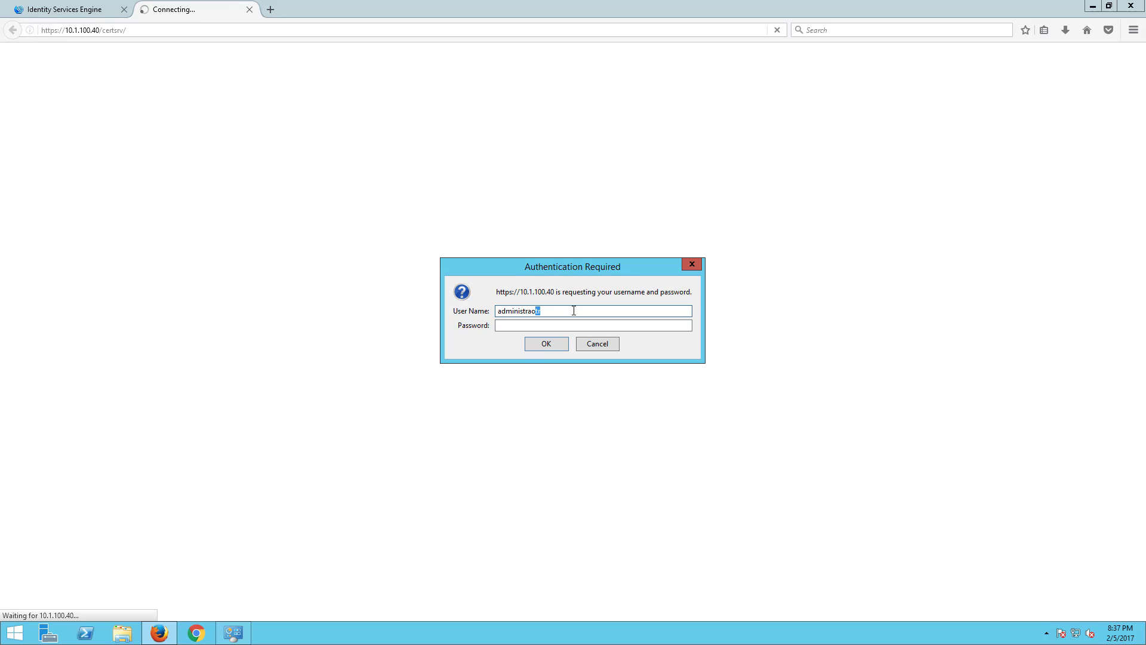
key("BackSpace")
key("BackSpace")
type("tor")
key("Tab")
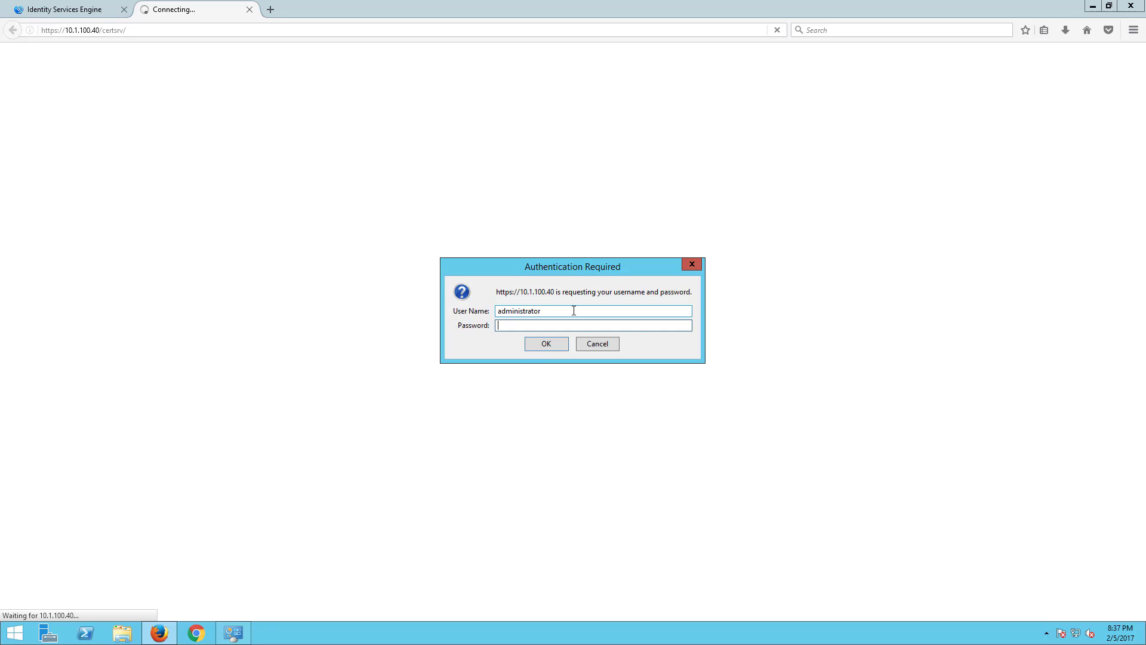
type("C1sco12345")
key("Return")
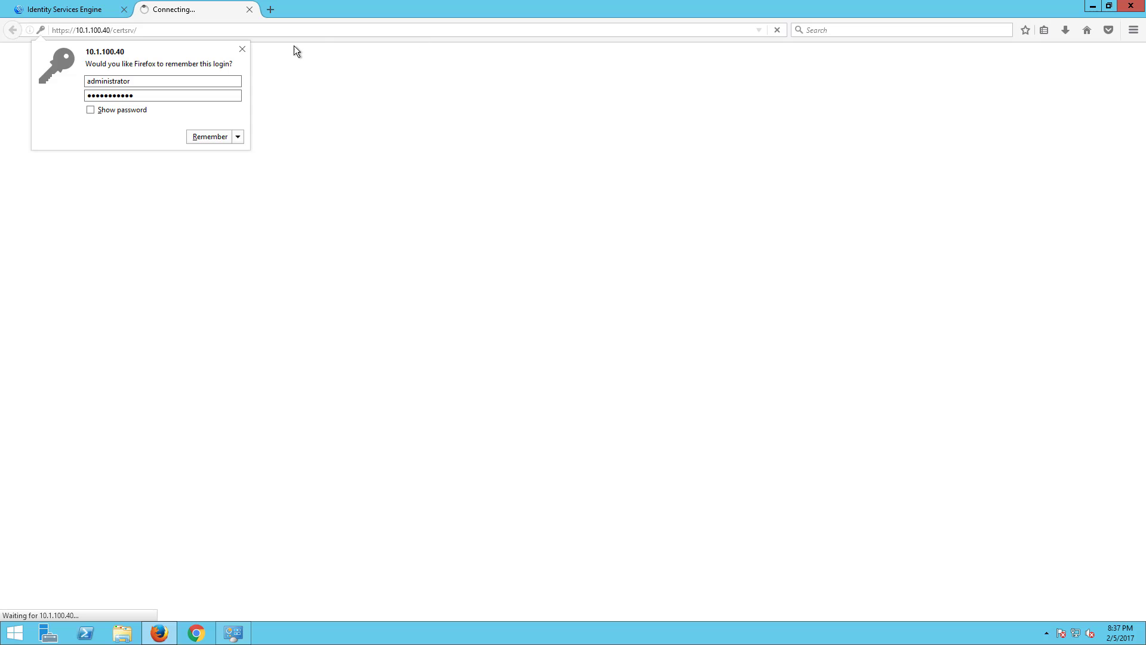
left_click(242, 50)
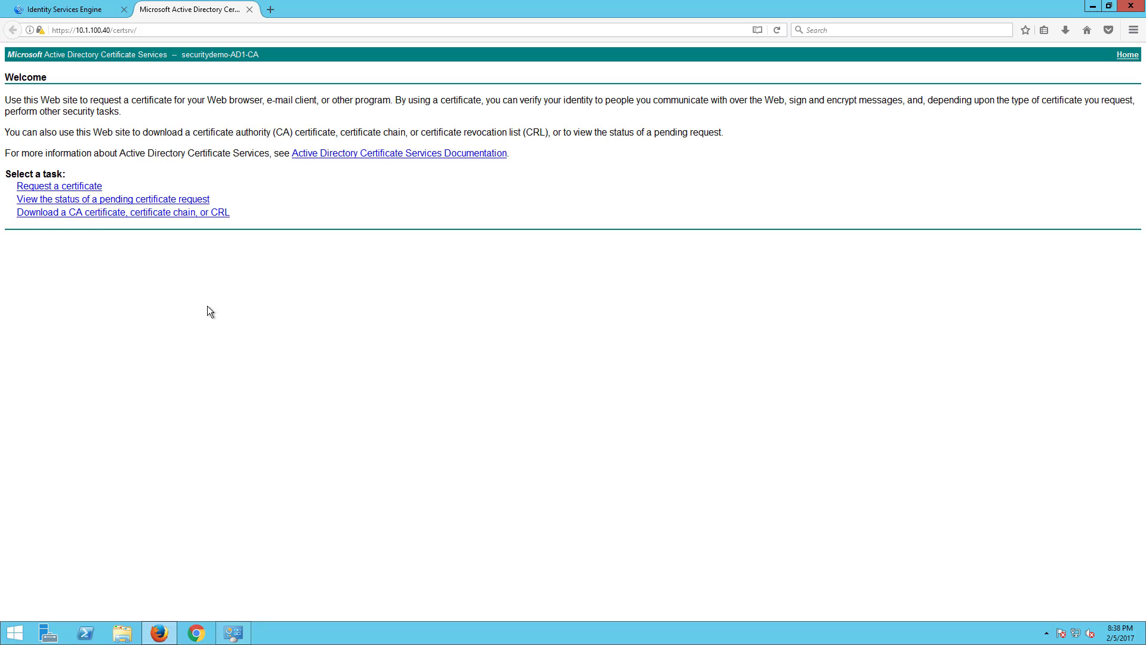
- Download the securitydemo-AD1-CA certificate in Base 64 and save it, then return to ISE
left_click(52, 216)
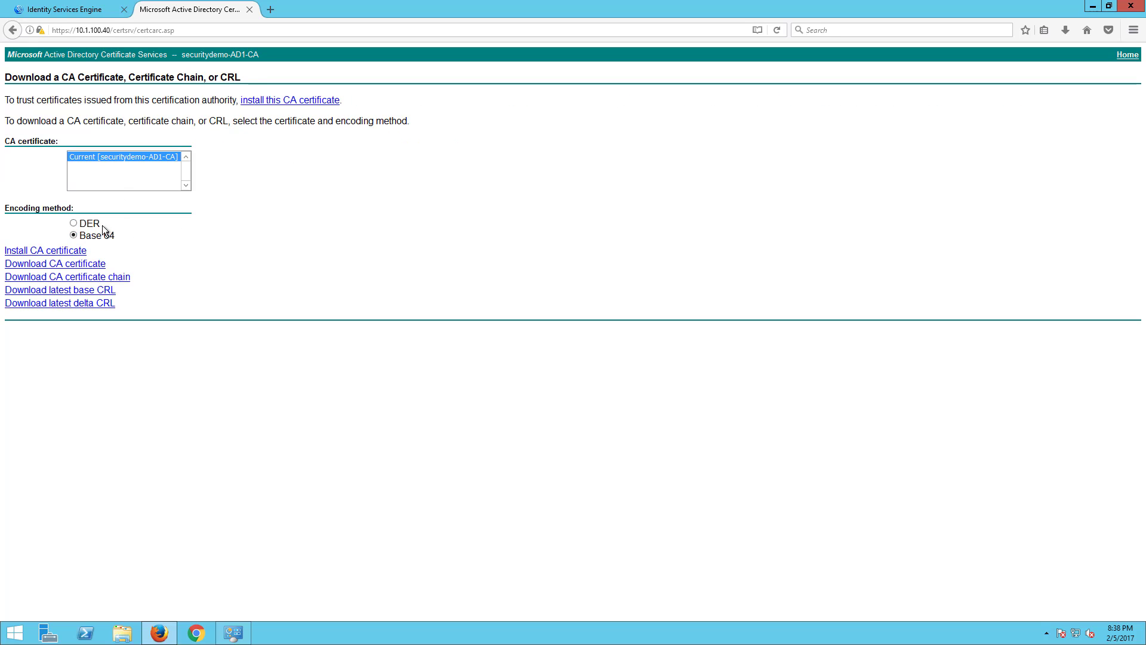
left_click(89, 265)
left_click(617, 379)
left_click(66, 9)
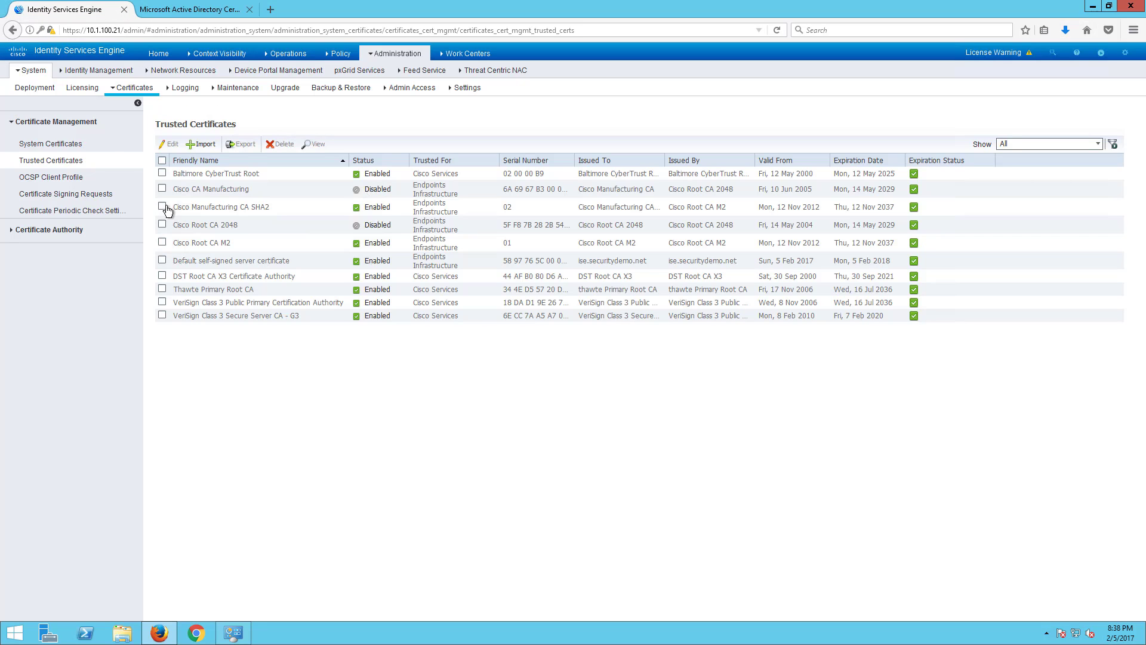
- Import certnew(2).cer from Downloads as trusted certificate AD-ROOT, also trusted for client authentication and Syslog
left_click(201, 145)
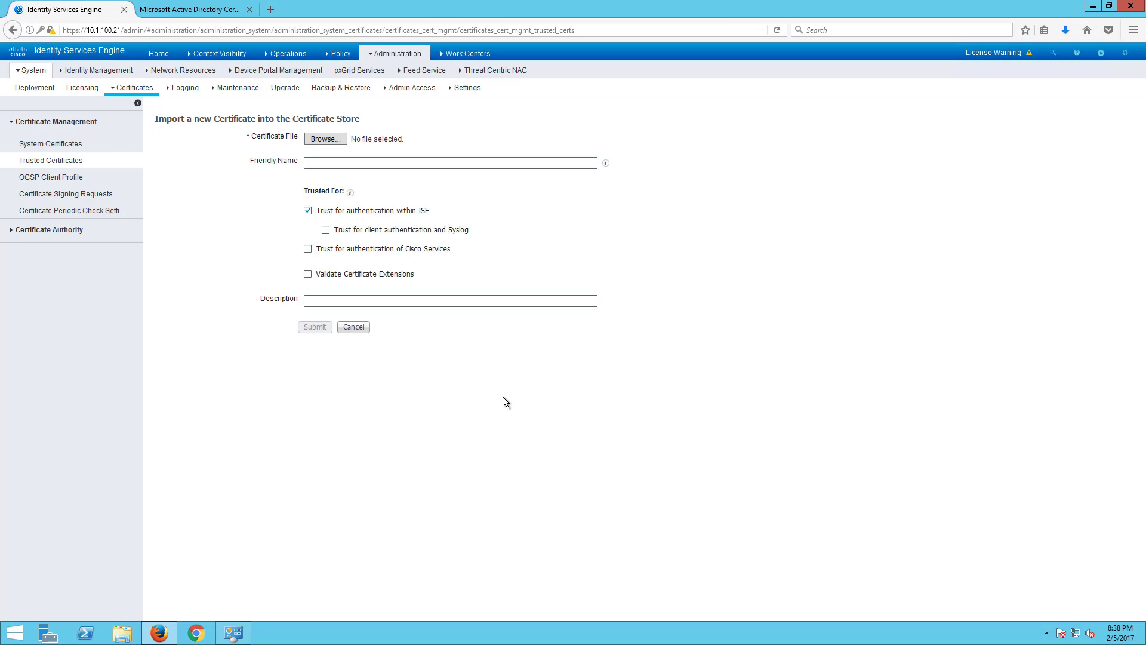
left_click(324, 140)
left_click(51, 96)
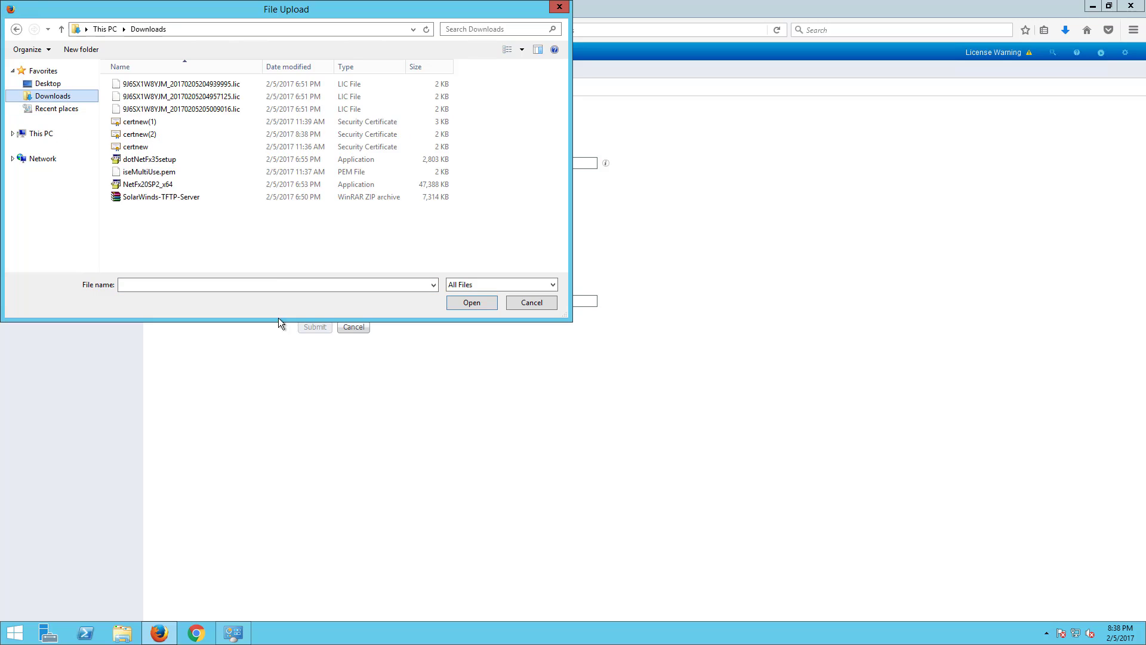
left_click(281, 70)
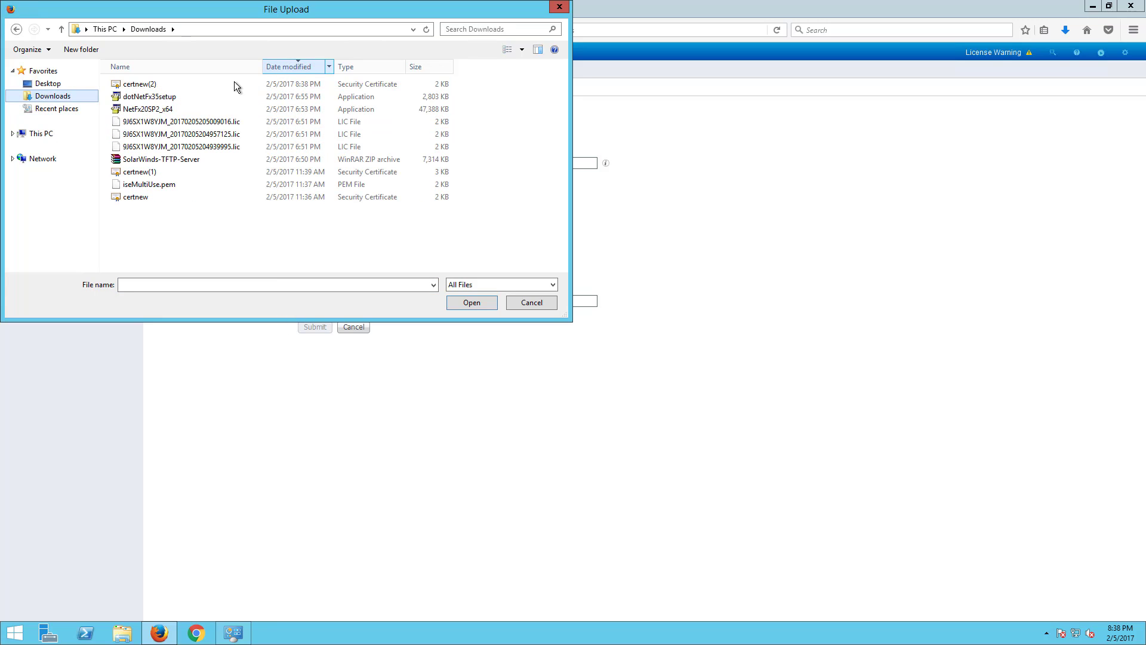
left_click(154, 86)
left_click(471, 303)
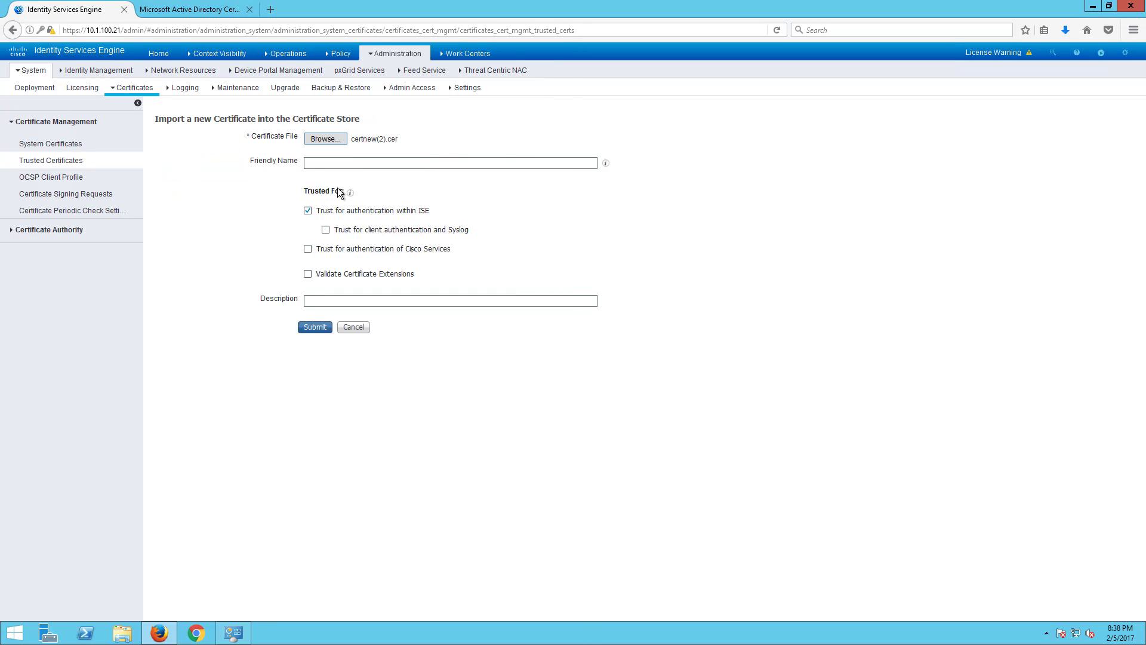
left_click(342, 164)
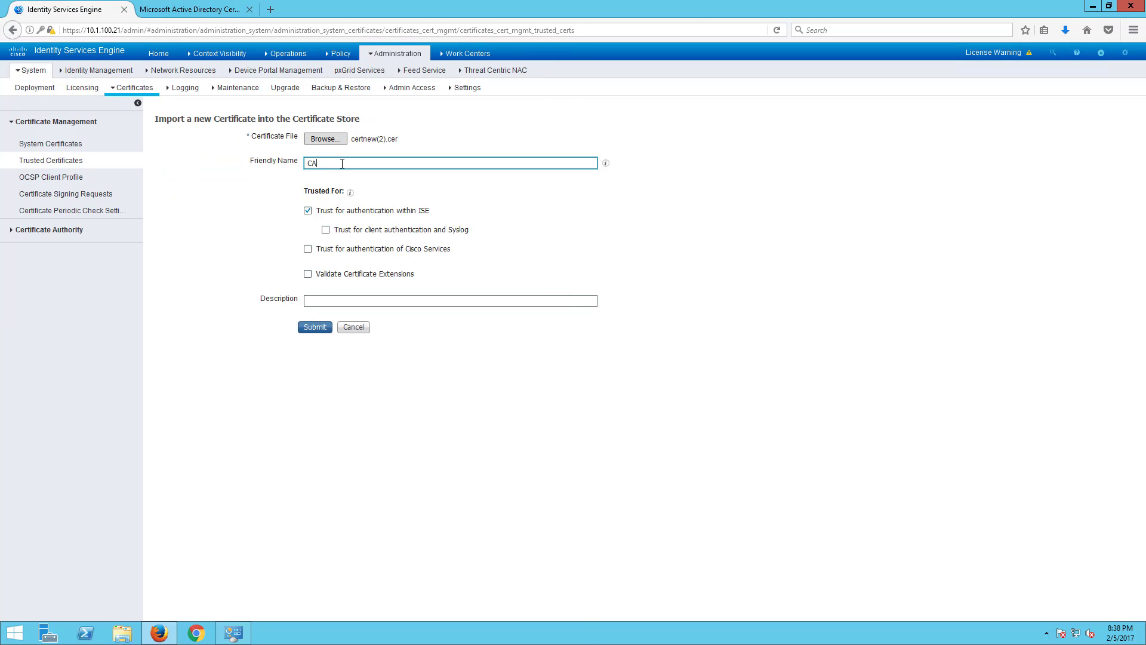
type("AD-ROOT")
left_click(326, 231)
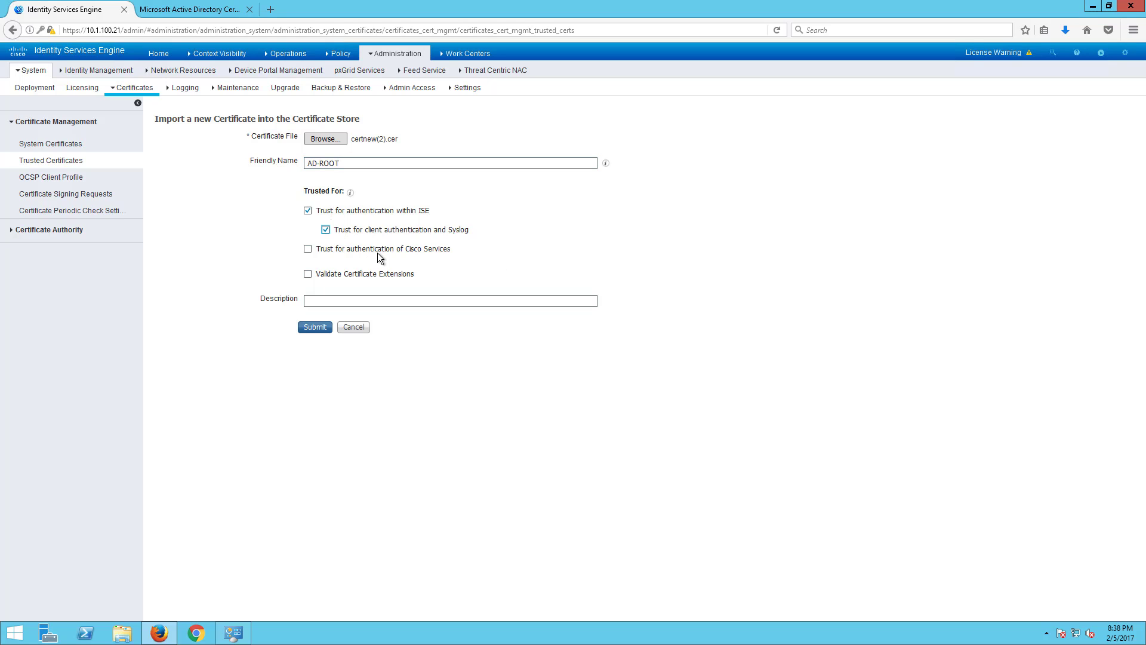
left_click(304, 329)
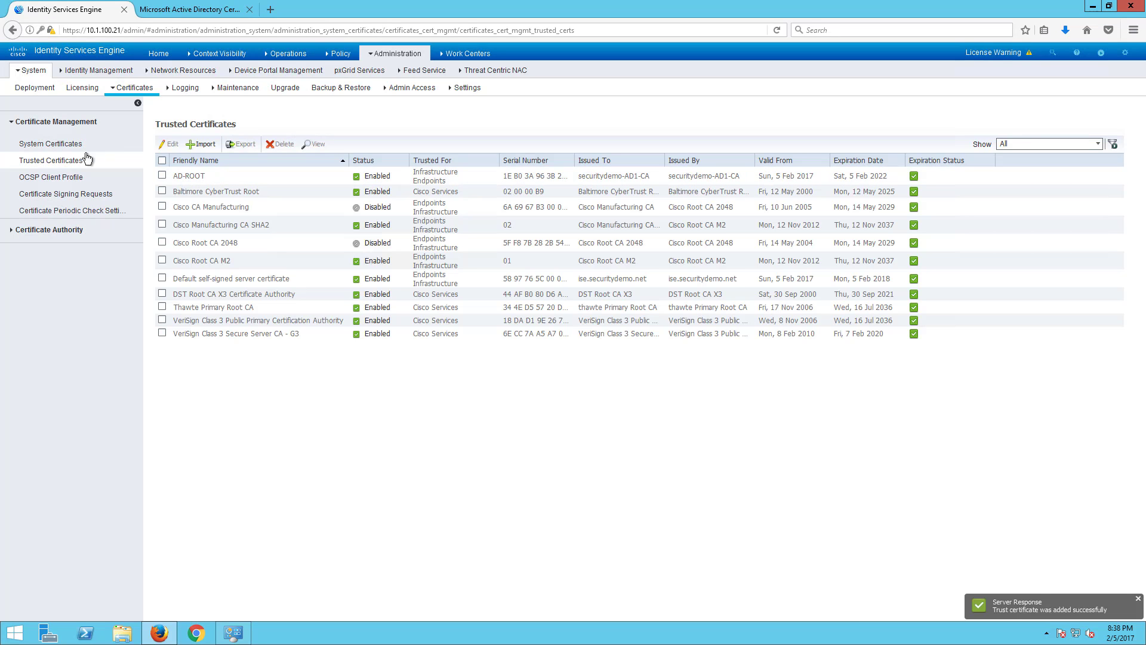
left_click(70, 197)
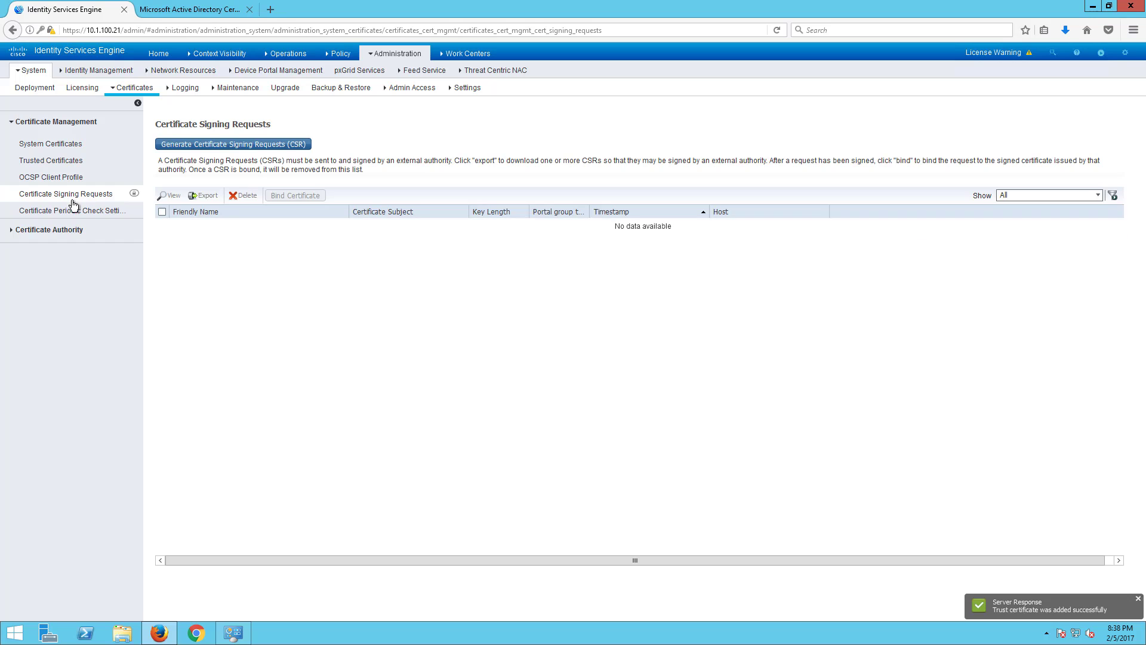
- Start a new certificate signing request and include node ise
left_click(218, 145)
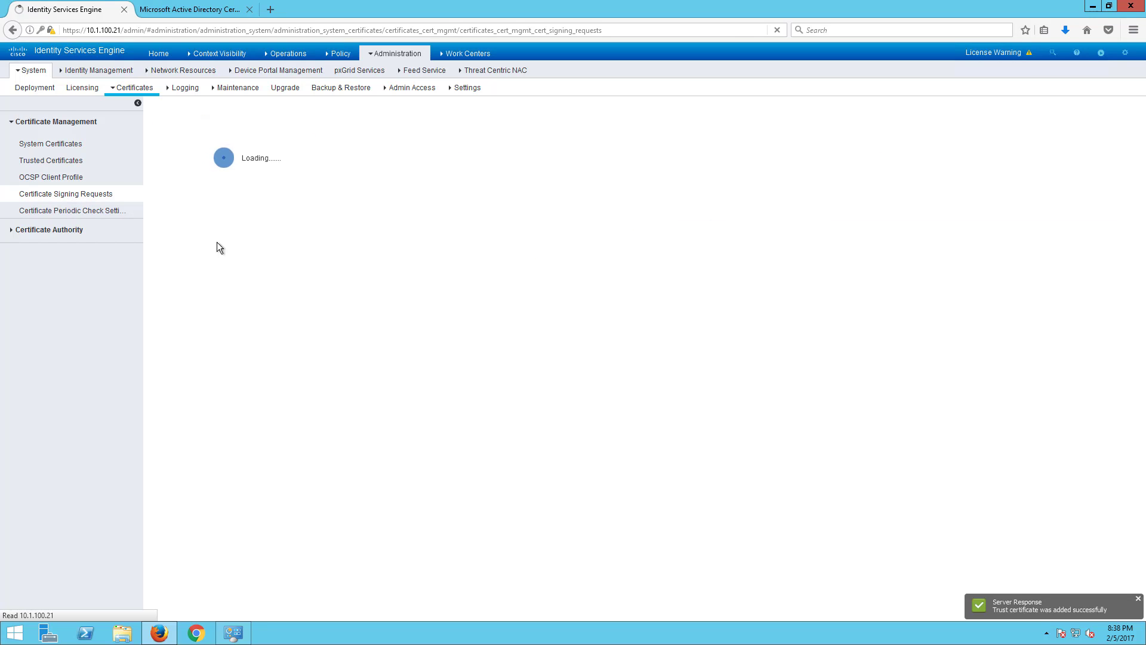
scroll(413, 356, "down", 4)
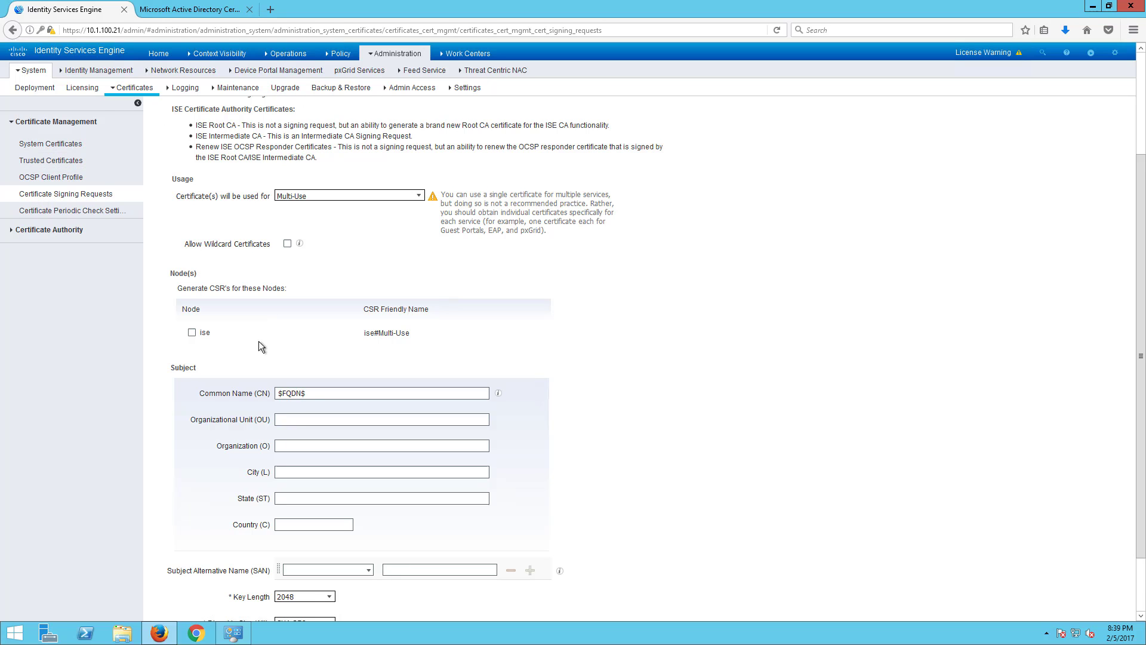
left_click(191, 333)
scroll(349, 424, "down", 2)
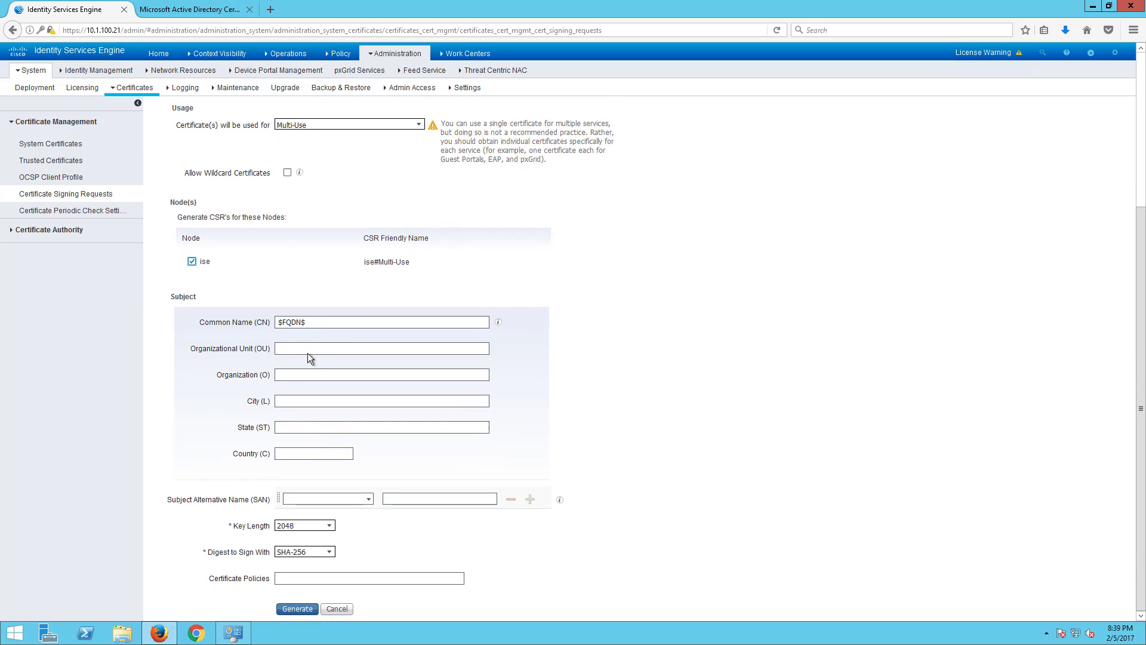
- Fill the subject with OU Engineer, O Cisco, L Irvine, ST CA, C US
left_click(300, 350)
type("Engineer")
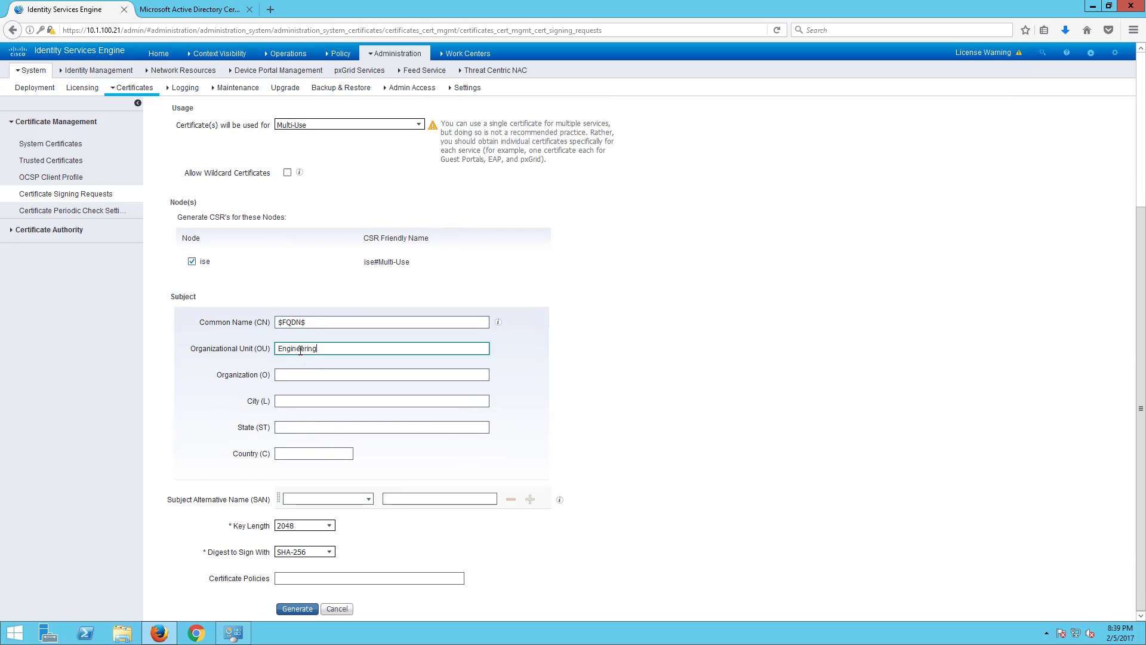
key("Tab")
type("C")
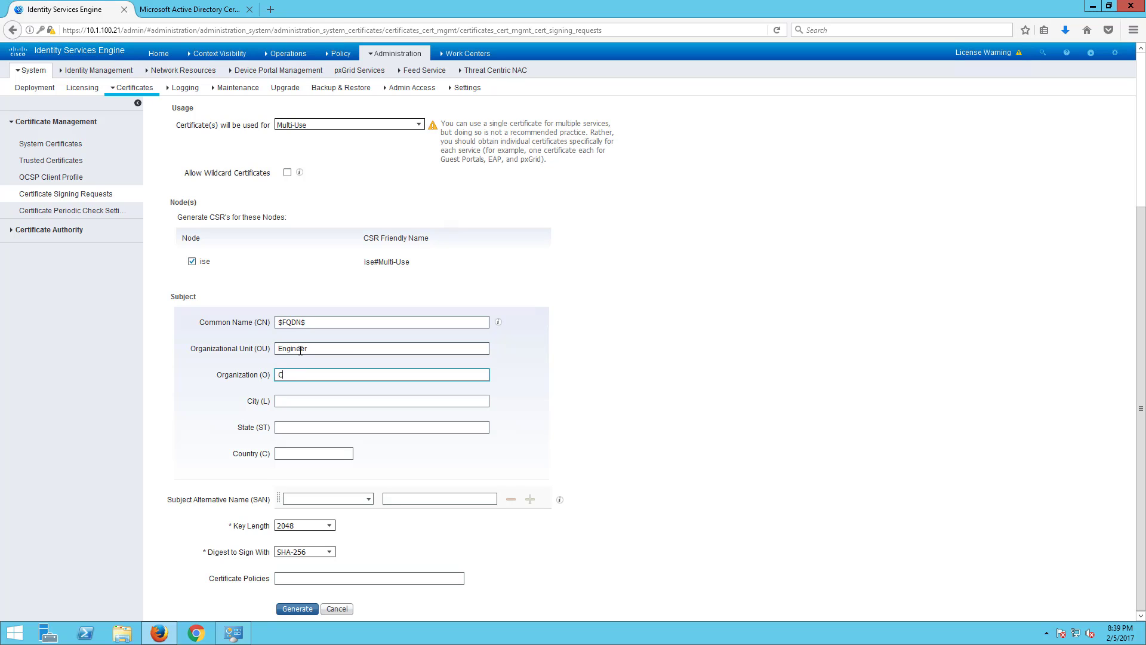
type("isco")
key("Tab")
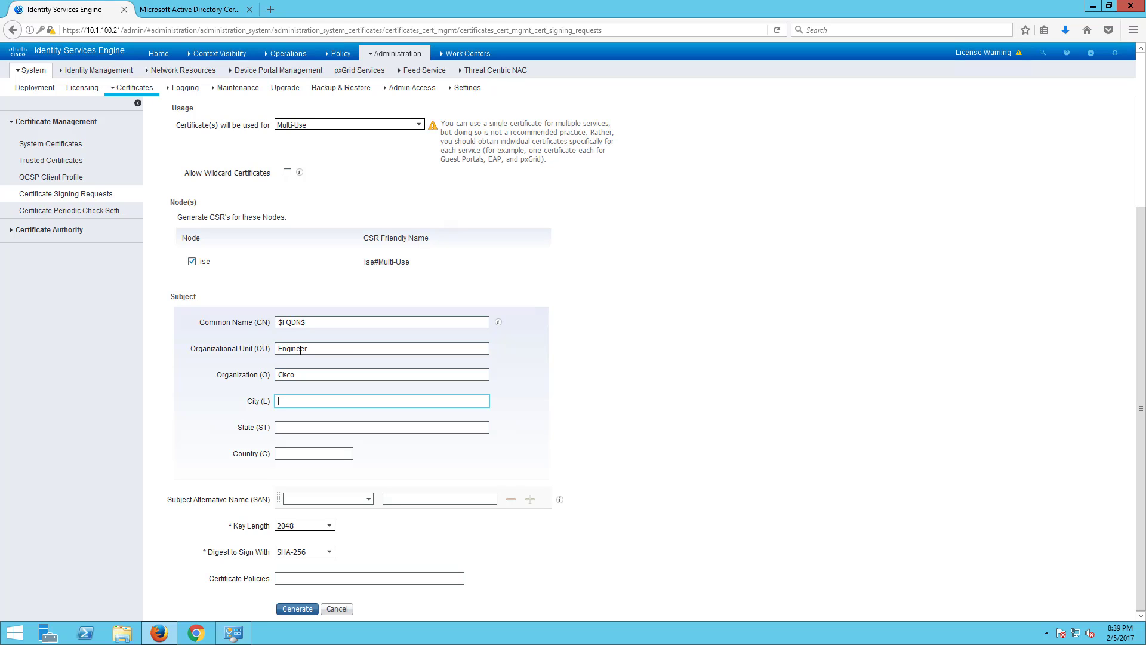
type("Irvine")
key("Tab")
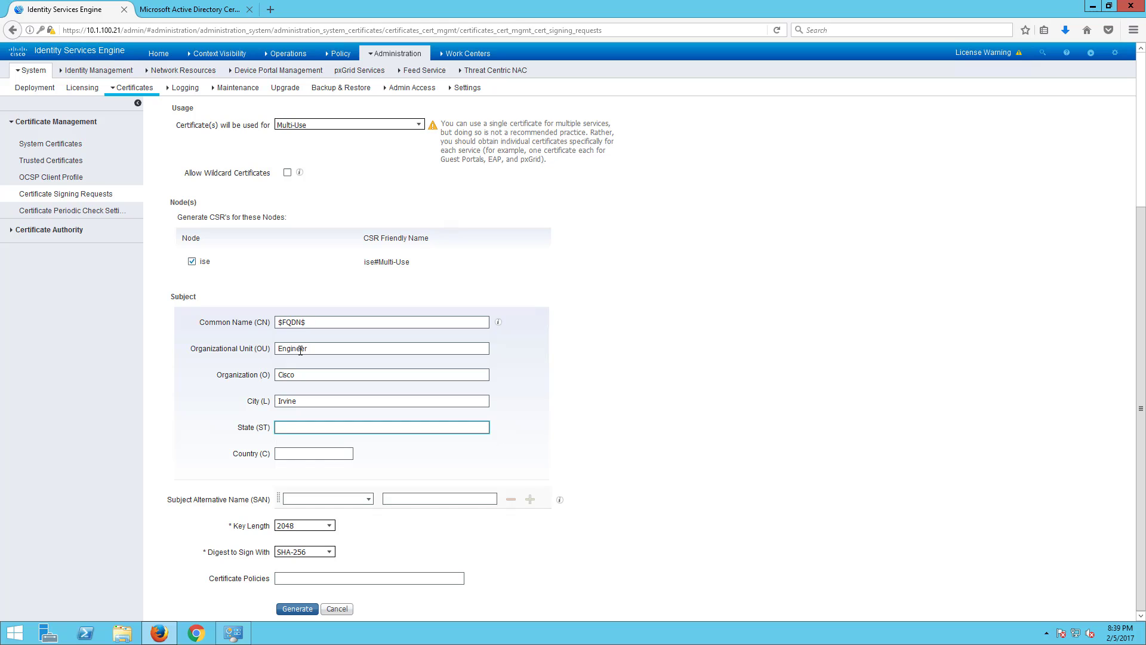
type("CA")
key("Tab")
type("US")
key("Tab")
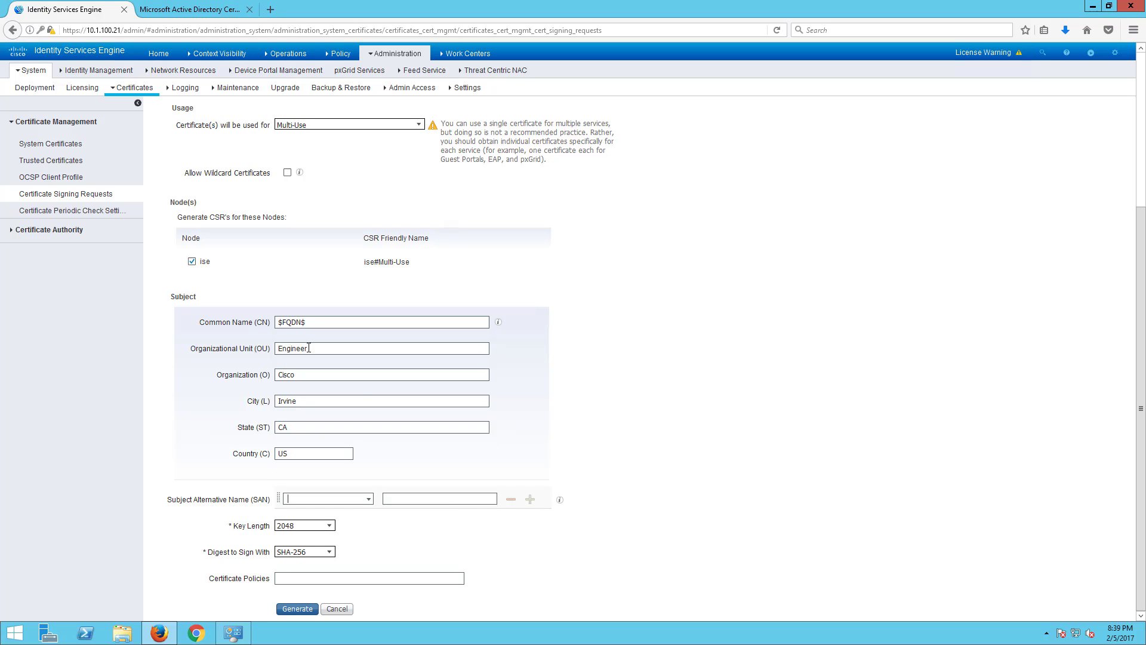
- Add a DNS Name subject alternative name of ise.securitydemo.net
left_click(367, 499)
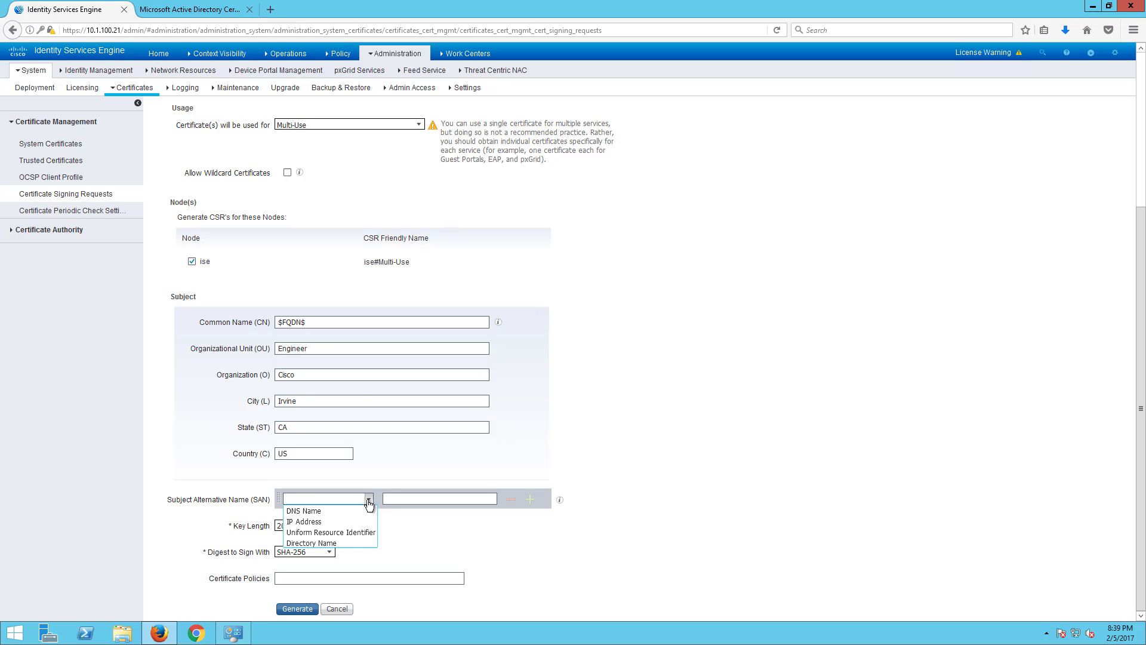
left_click(304, 511)
left_click(413, 498)
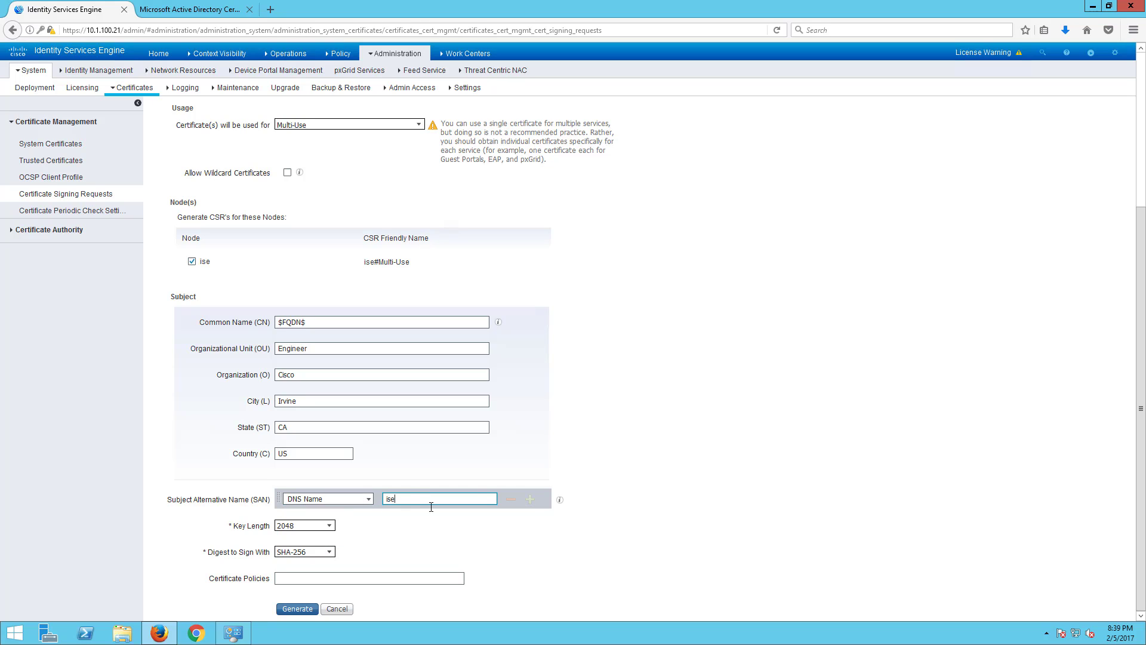
type("ise.securitydemo.net")
- Generate the signing request and open the exported iseMultiUse.pem in Notepad
left_click(307, 606)
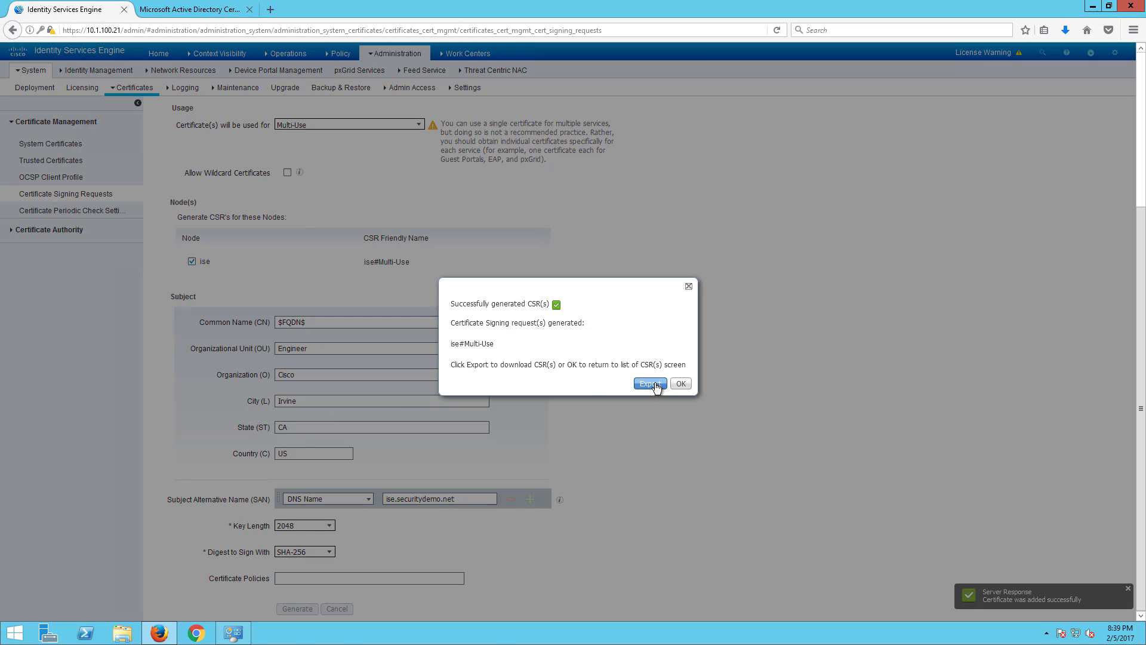
left_click(654, 384)
left_click(496, 309)
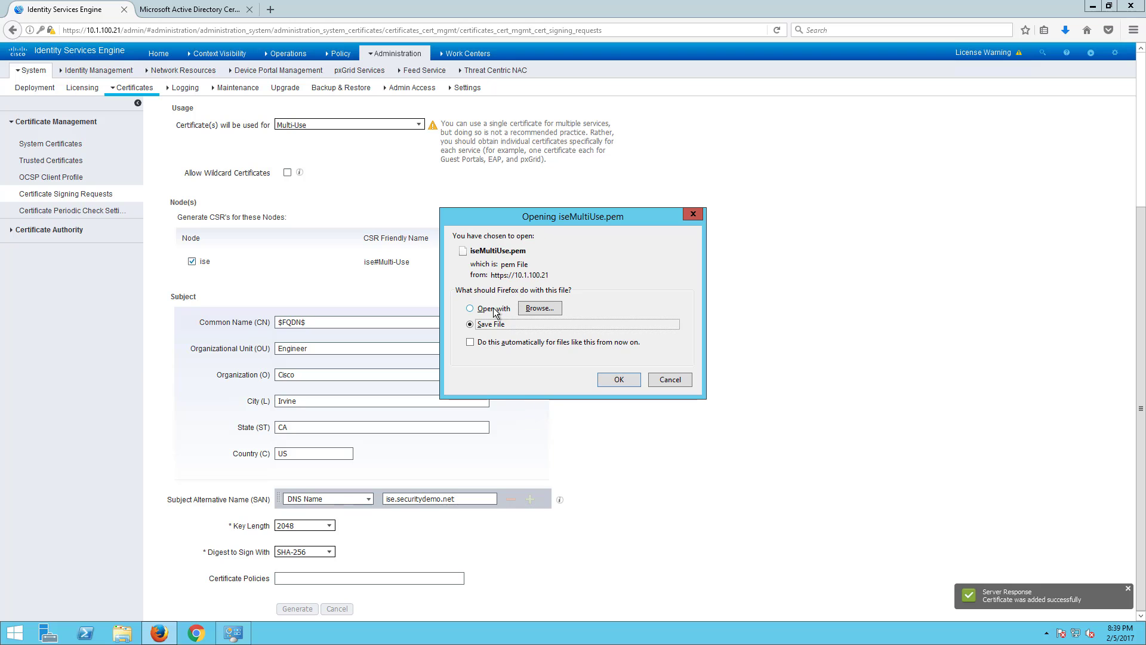
left_click(539, 308)
double_click(521, 265)
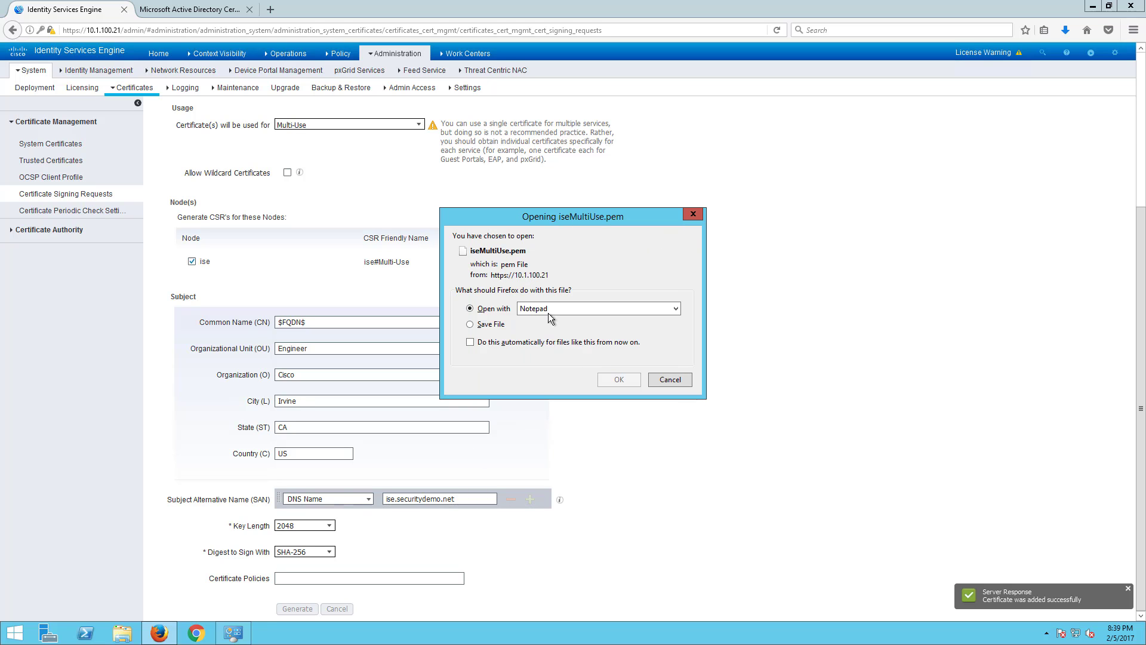
left_click(607, 385)
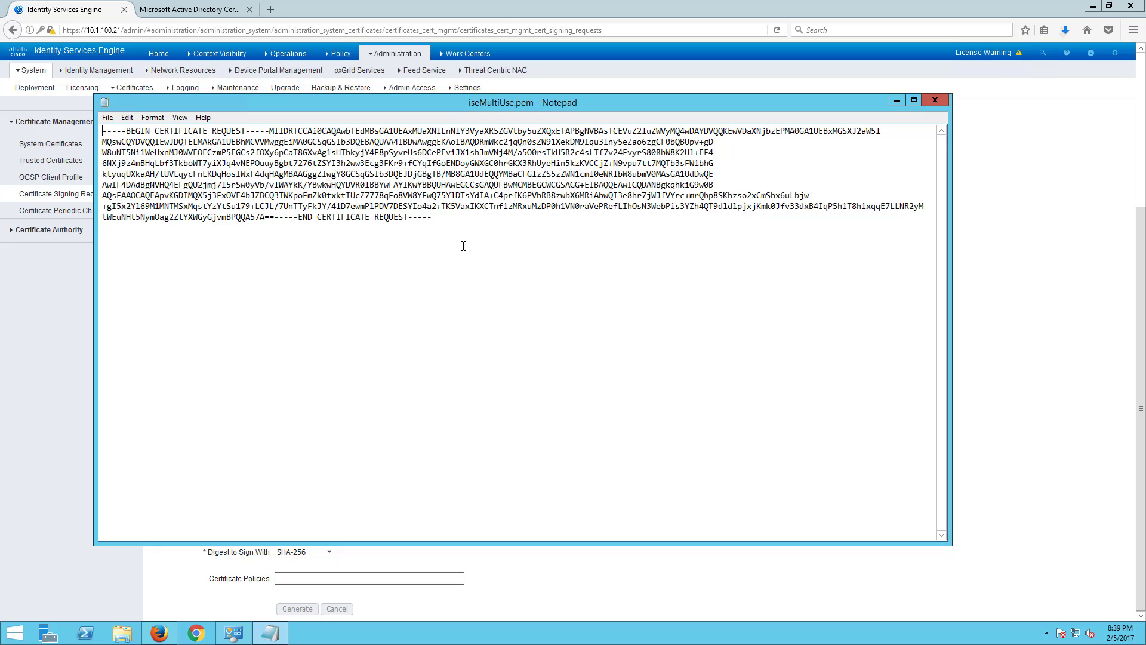
- Copy the full request text and go back to ISE's Certificate Signing Requests list
left_click_drag(464, 245, 28, 125)
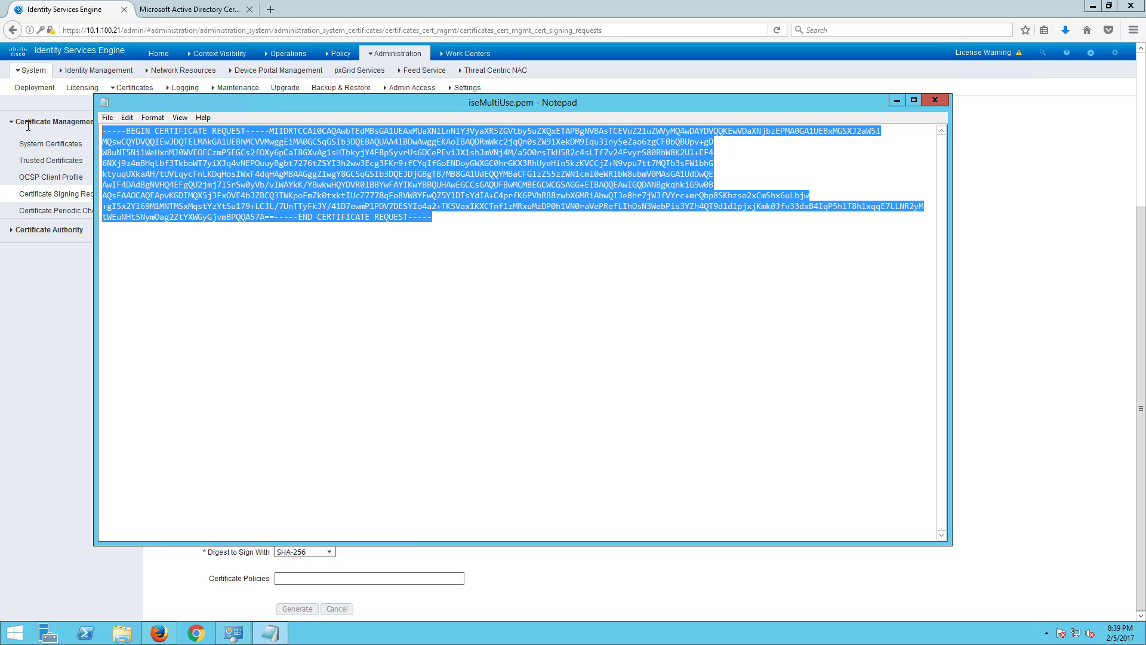
right_click(283, 159)
left_click(311, 192)
right_click(345, 185)
left_click(386, 221)
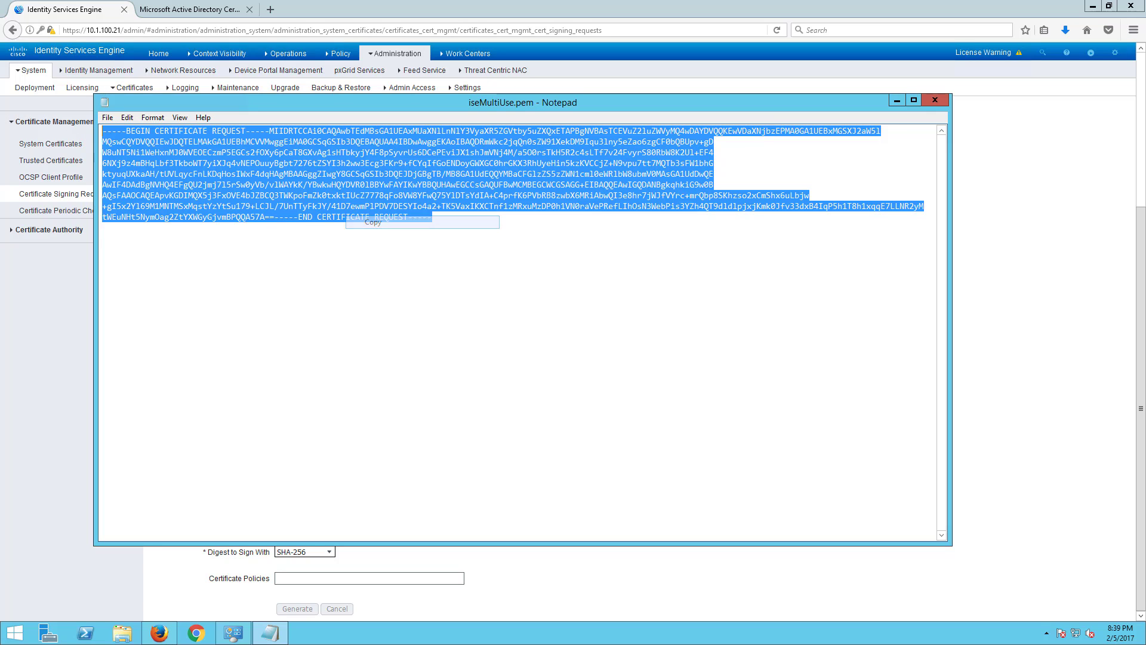
left_click(17, 352)
left_click(42, 197)
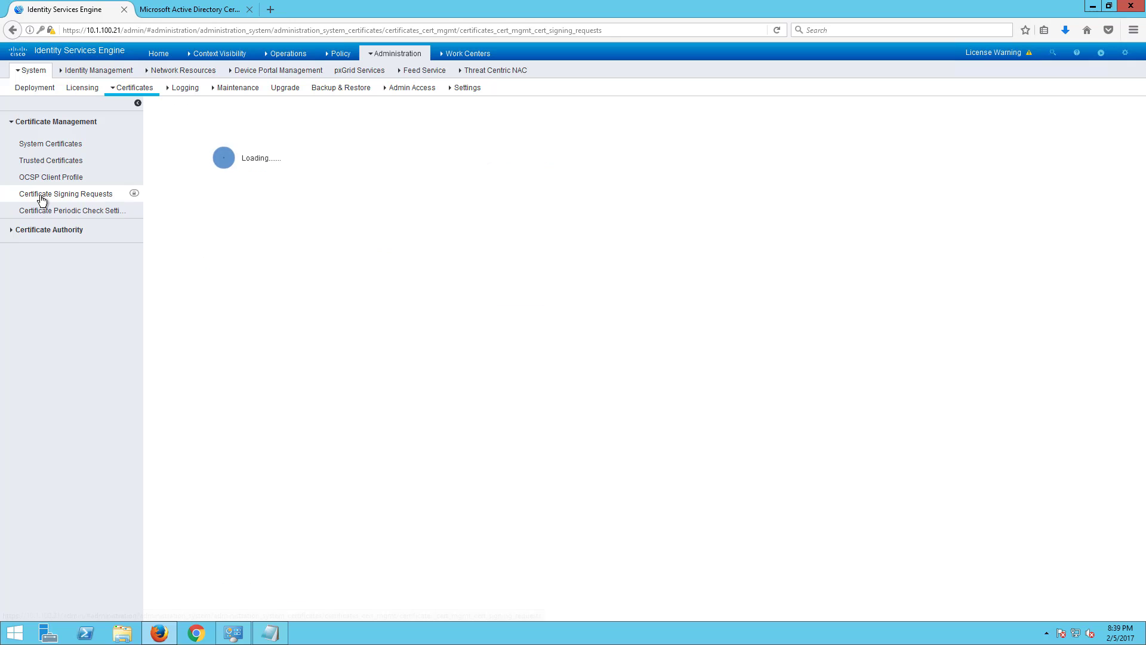
- Paste the copied signing request into the Certificate Services advanced request form
left_click(185, 11)
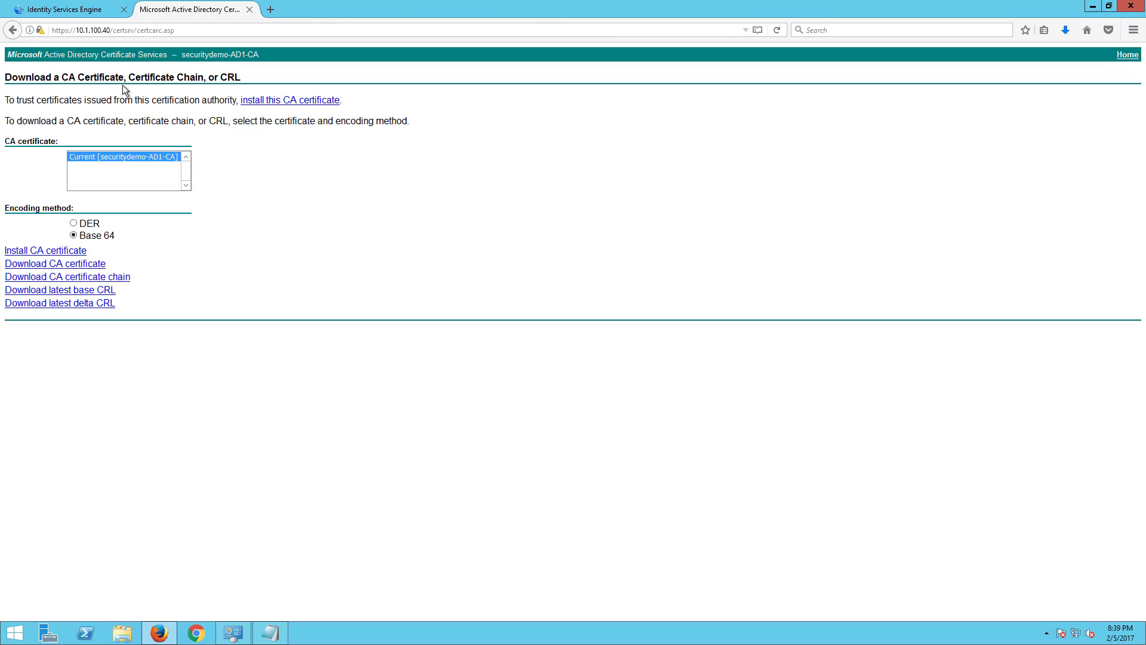
left_click(8, 33)
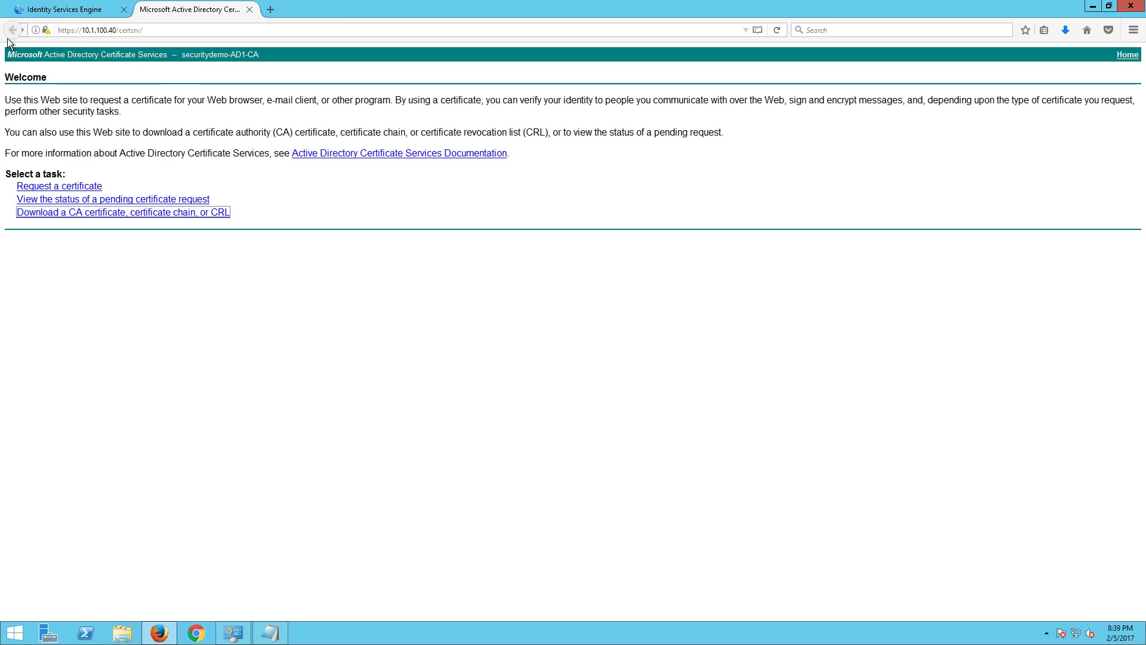
left_click(87, 187)
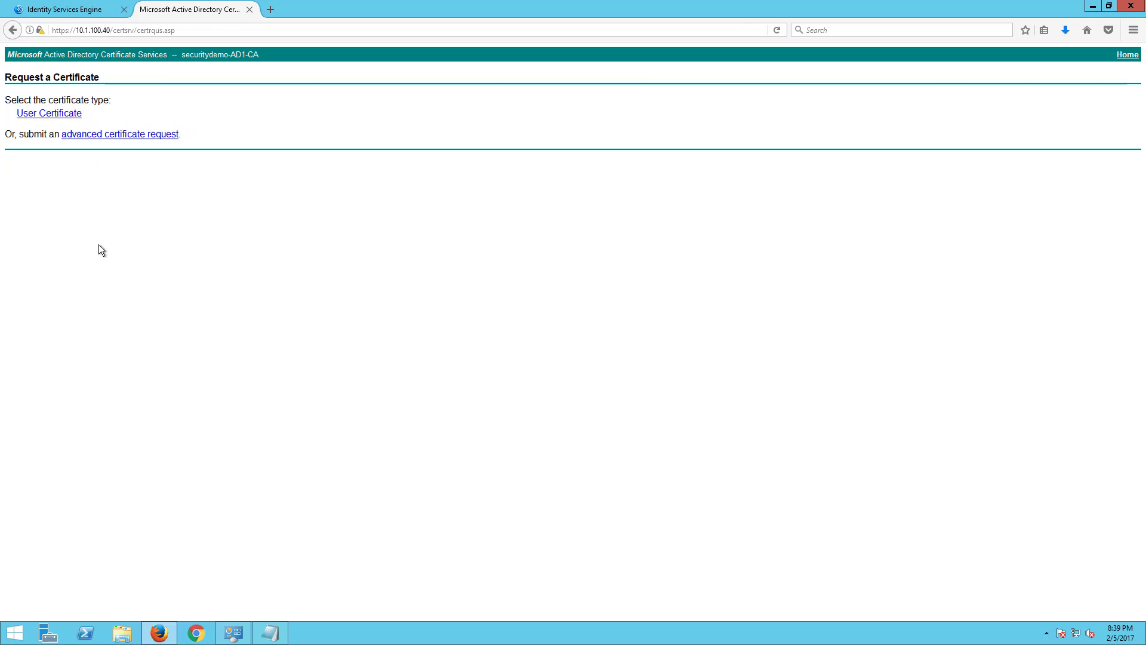
left_click(126, 136)
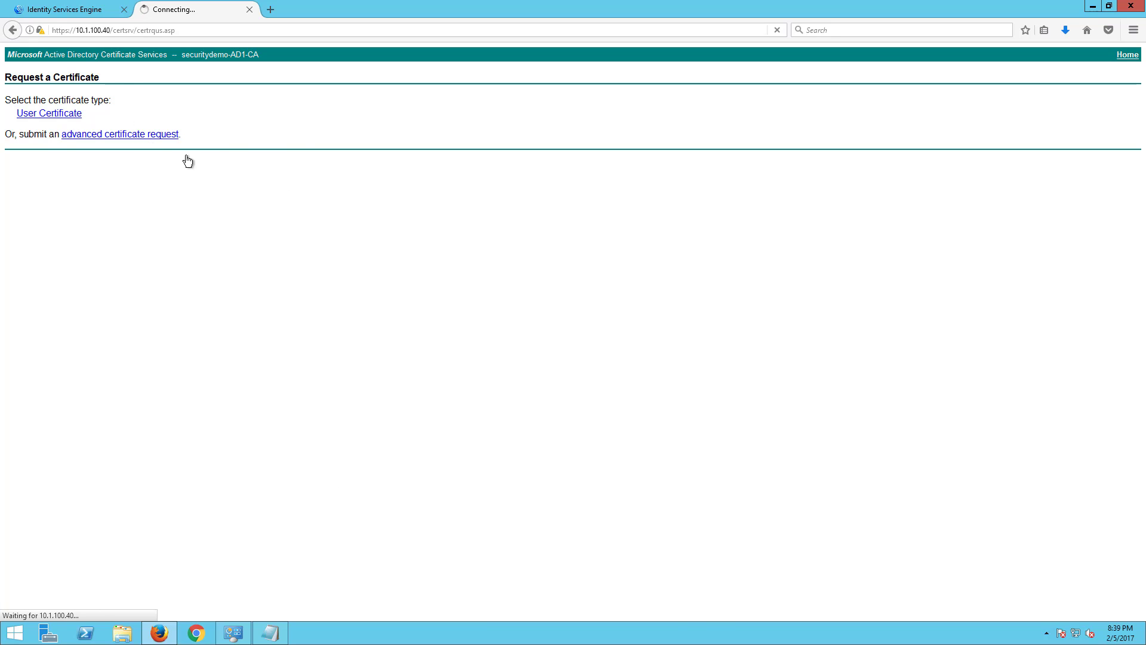
left_click(46, 8)
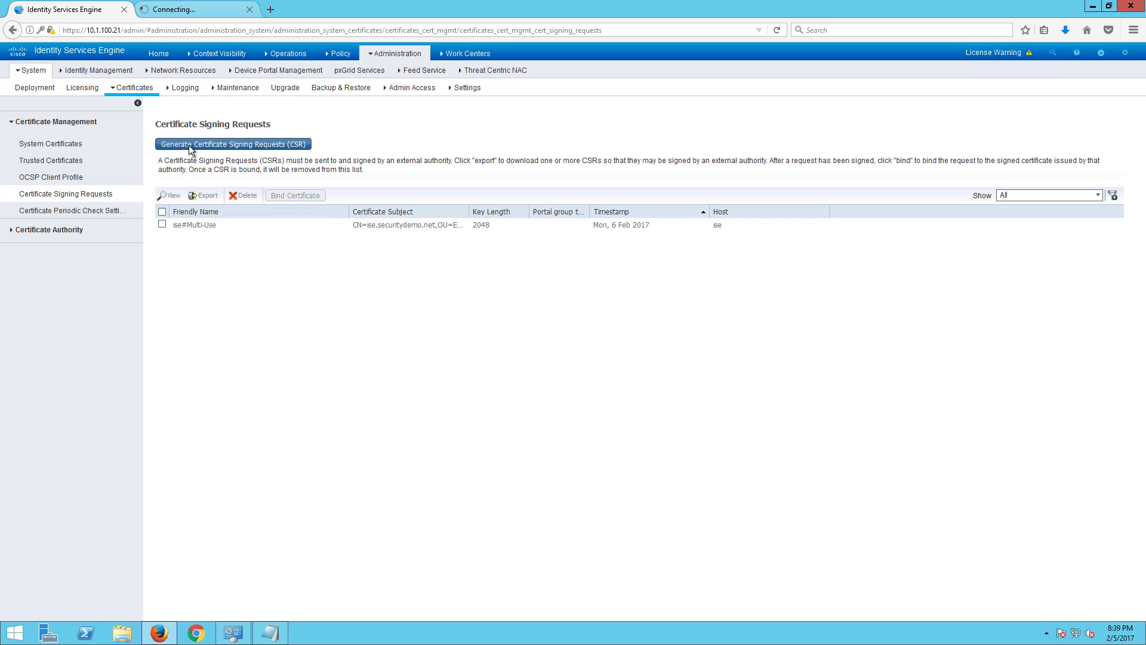
left_click(206, 11)
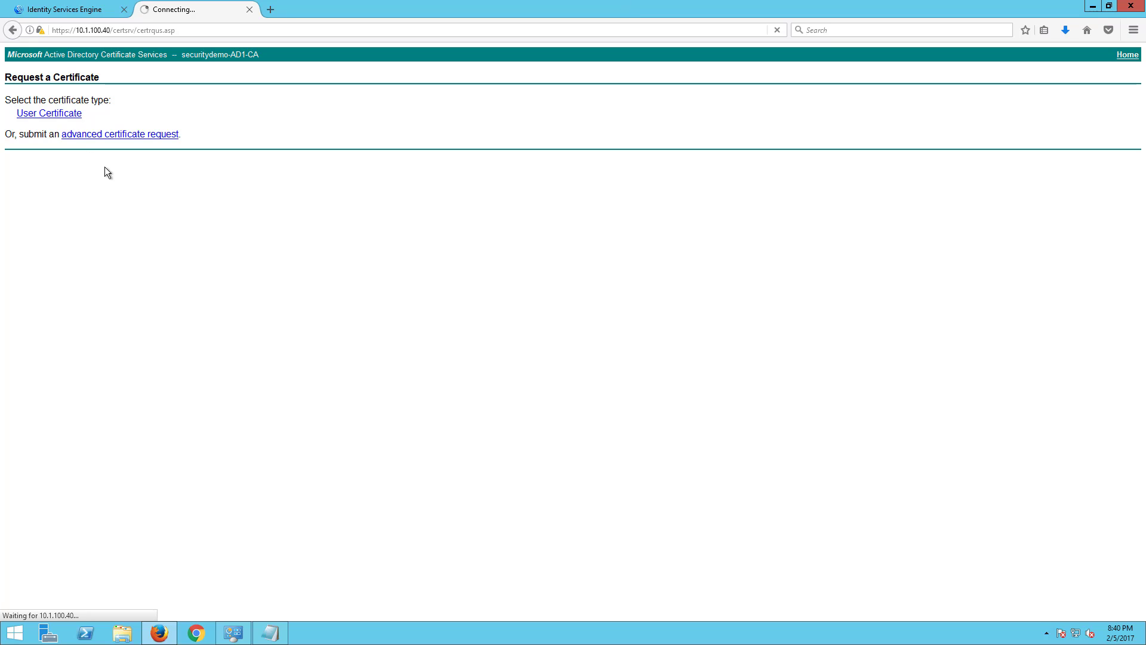
left_click(144, 134)
left_click(134, 147)
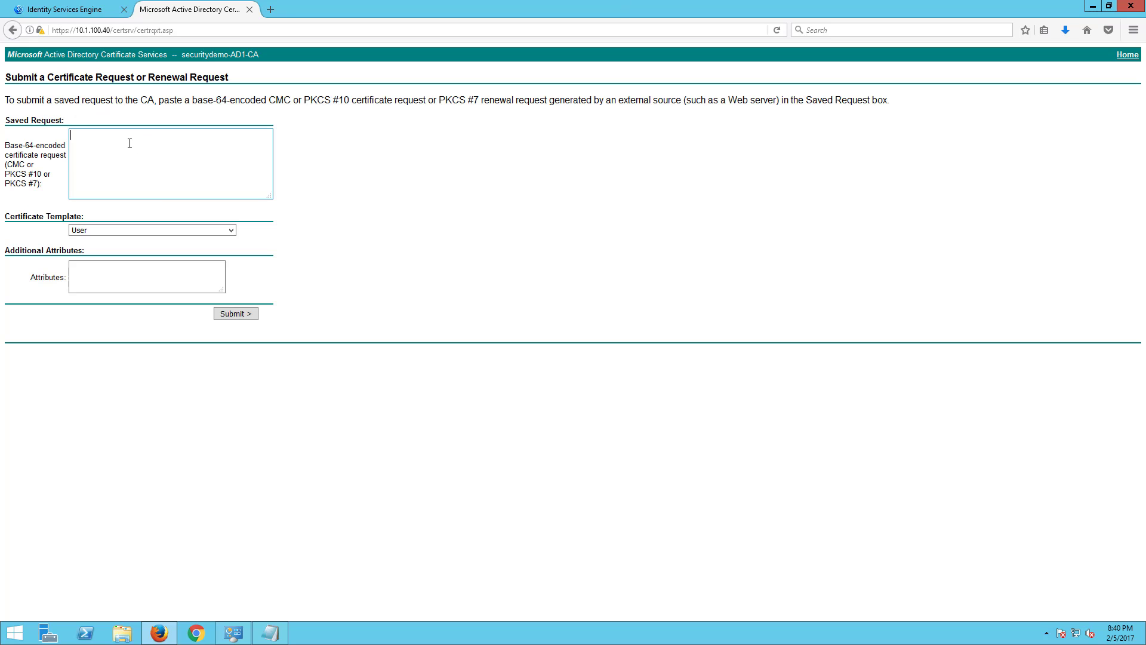
key("ctrl+v")
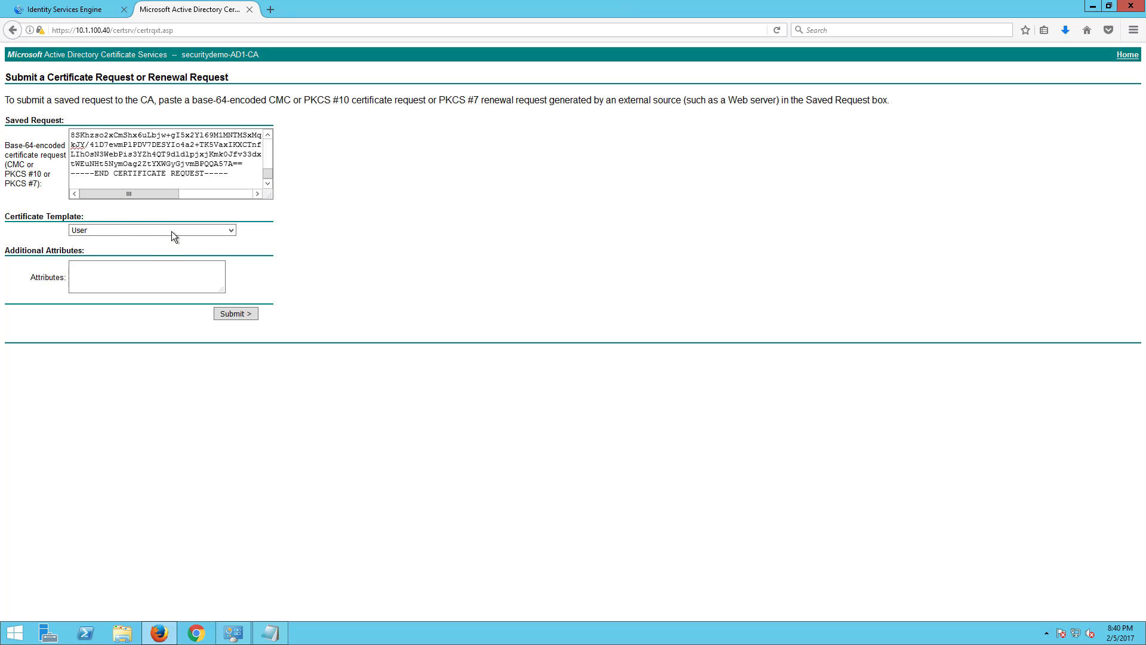
- Submit the request with the Pxgrid template and download the issued Base 64 certnew.cer
left_click(171, 231)
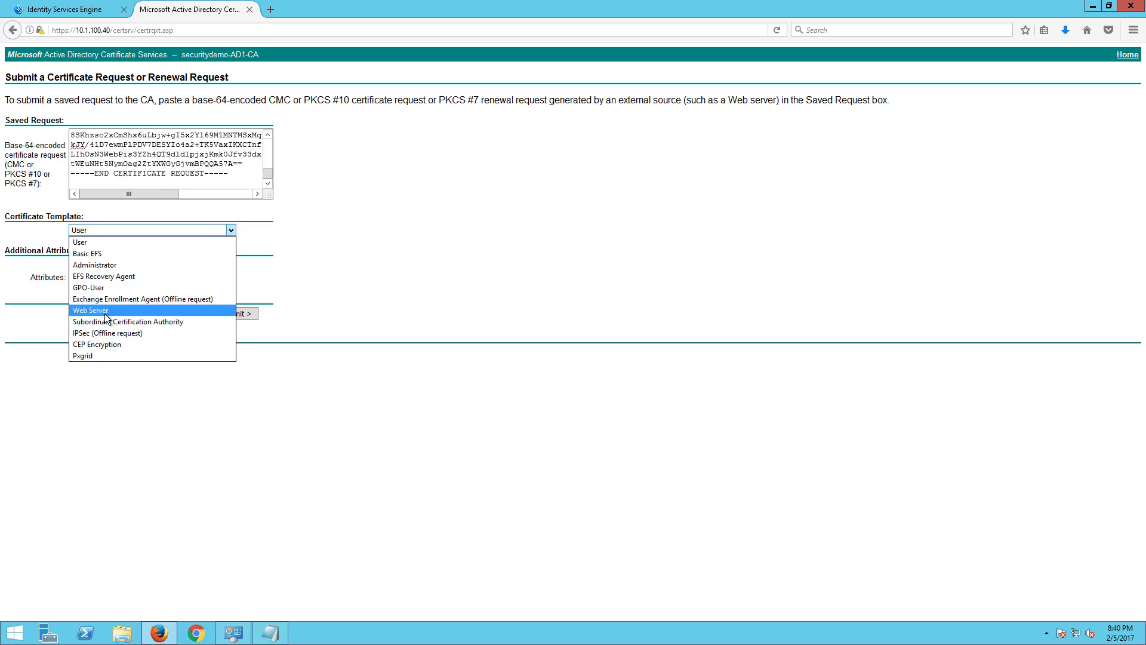
left_click(95, 355)
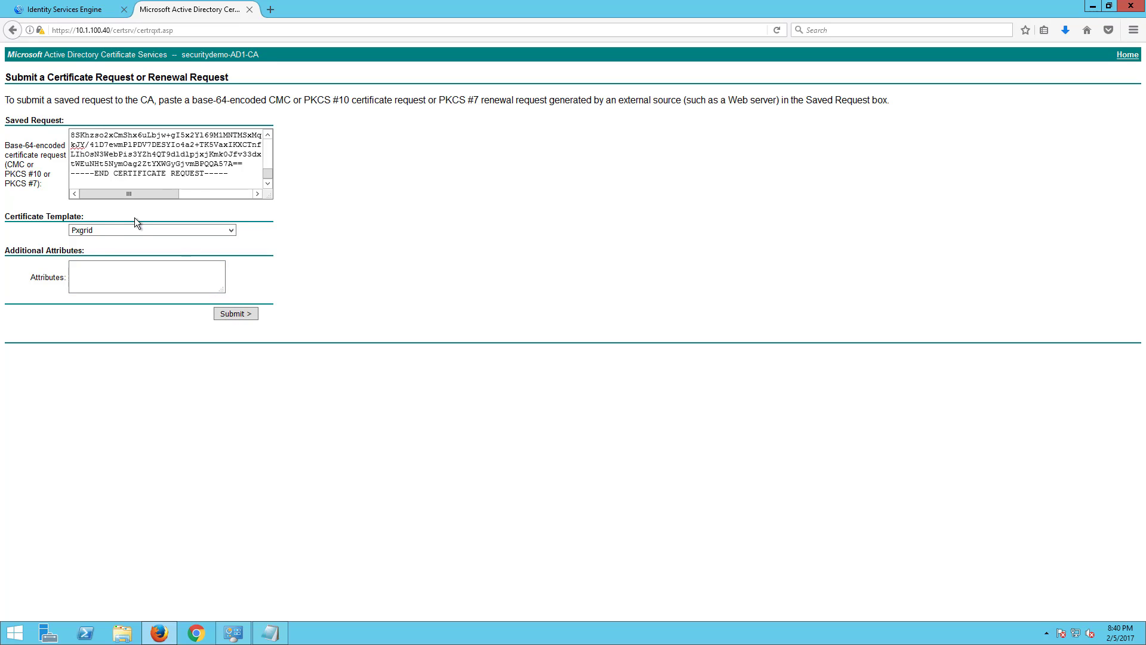
left_click(242, 313)
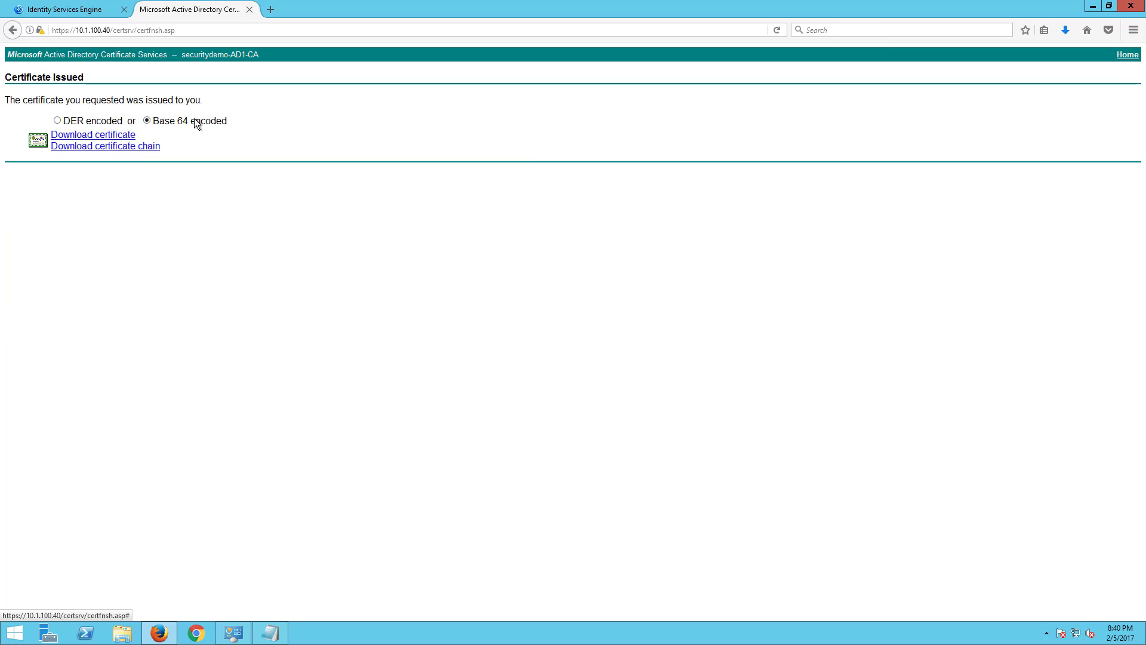
left_click(123, 136)
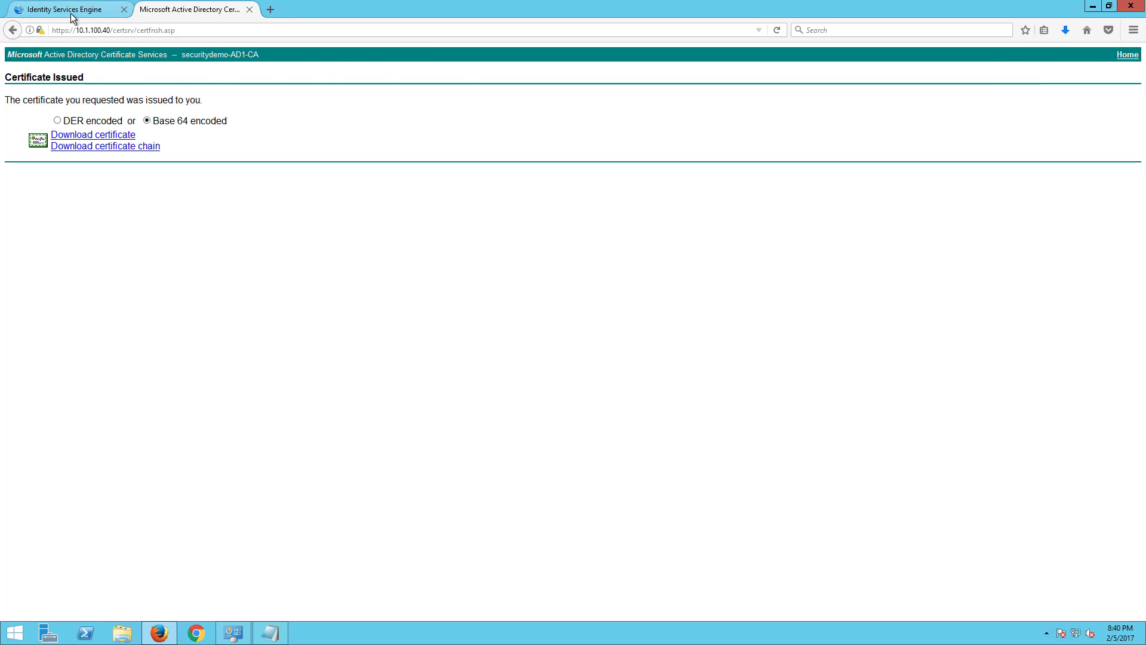
left_click(70, 9)
- Load certnew(3).cer into the bind-certificate form with friendly name AD-BIND
left_click(284, 197)
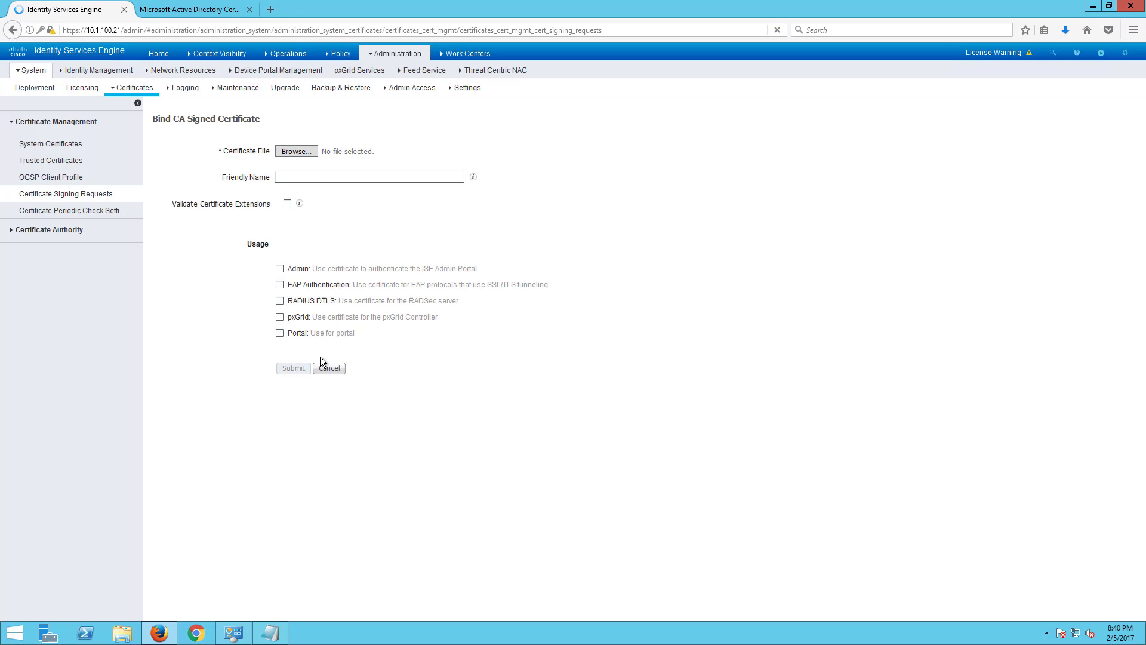
left_click(321, 175)
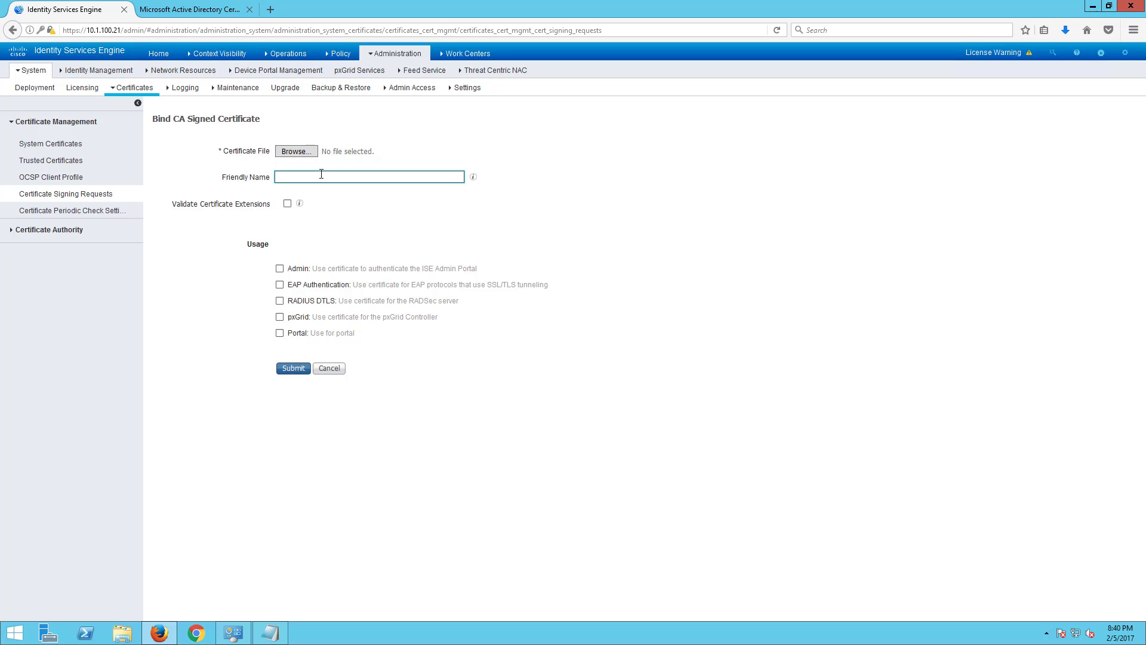
type("AD-BIND")
left_click(299, 152)
key("Escape")
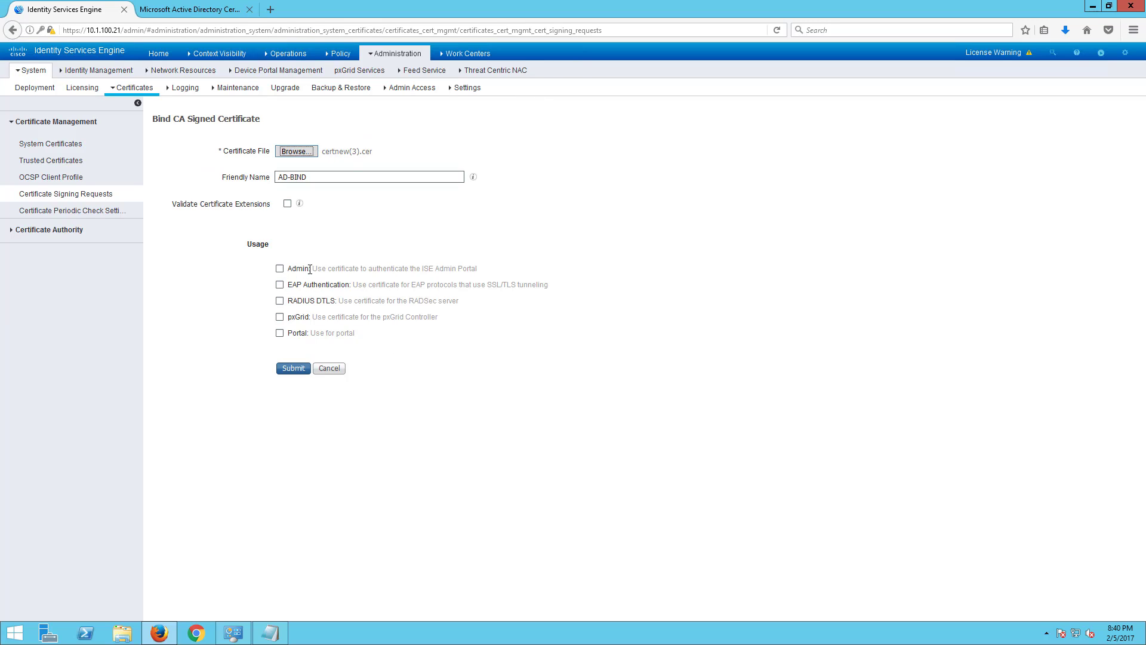
left_click_drag(296, 268, 501, 272)
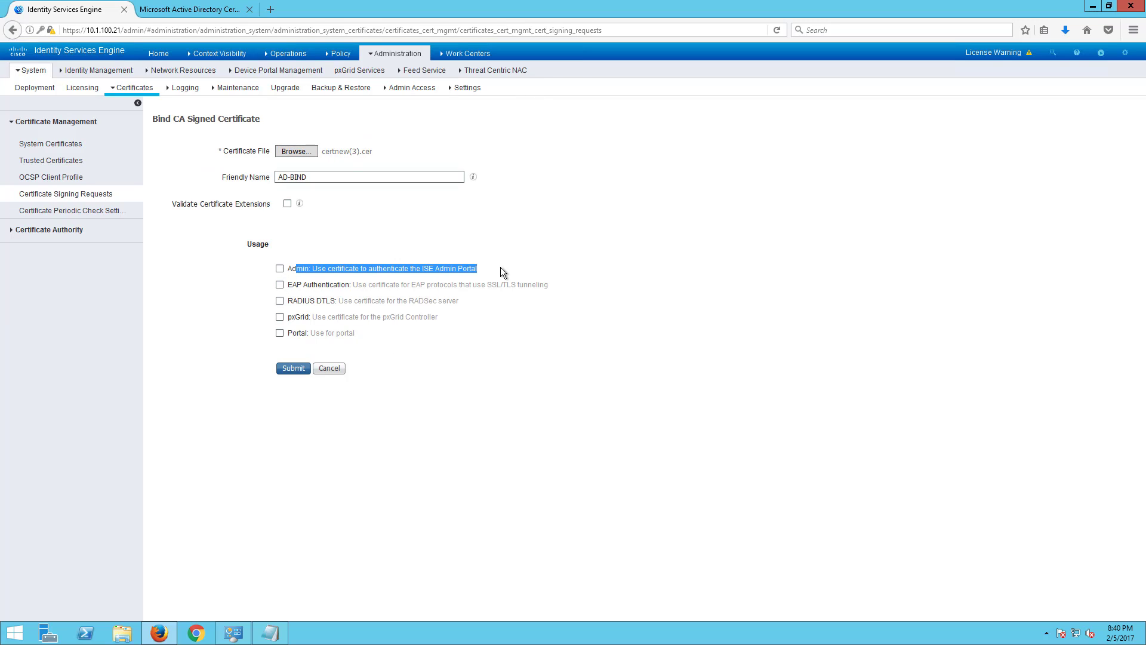
left_click(338, 333)
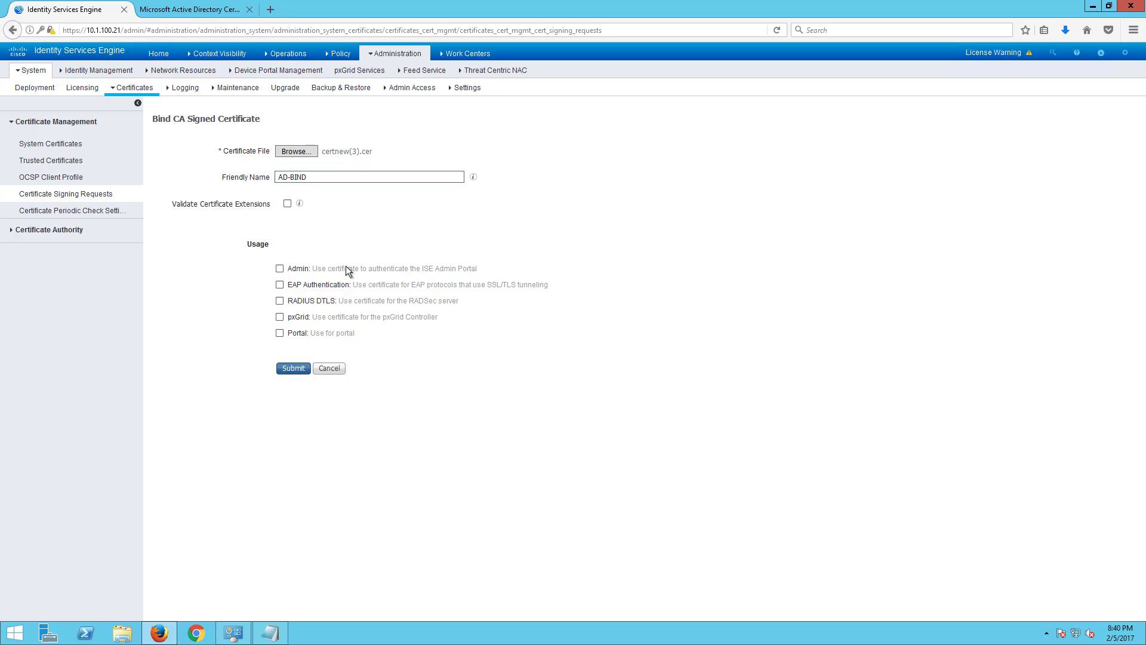
left_click_drag(477, 269, 284, 270)
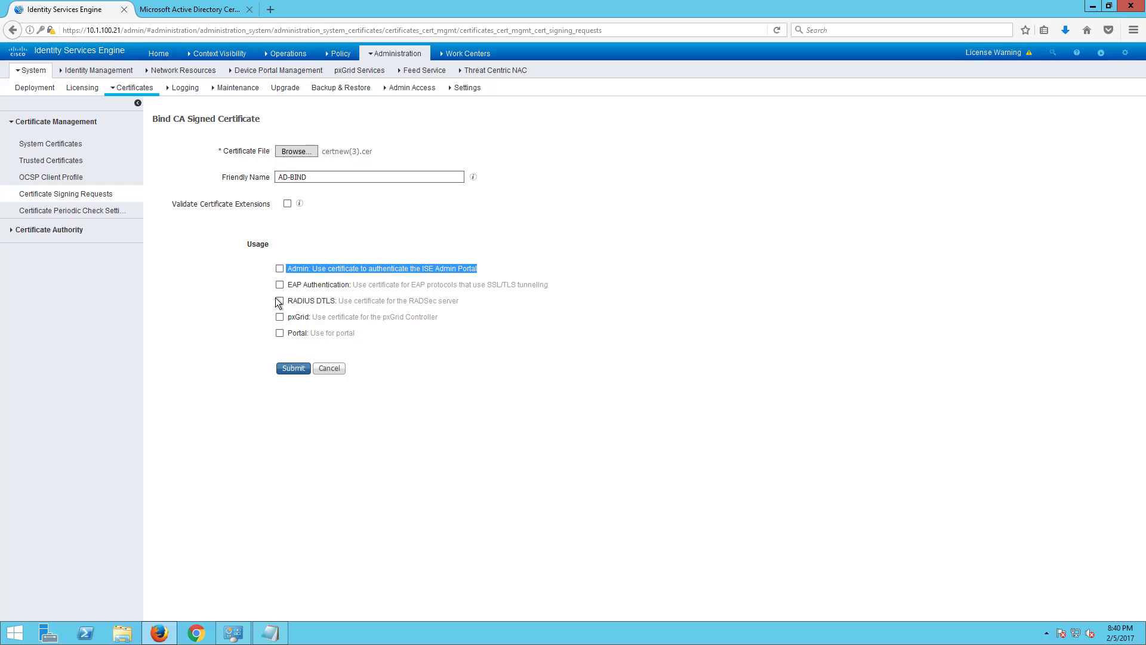
- Enable the certificate for EAP Authentication, pxGrid and Portal usage
left_click(280, 284)
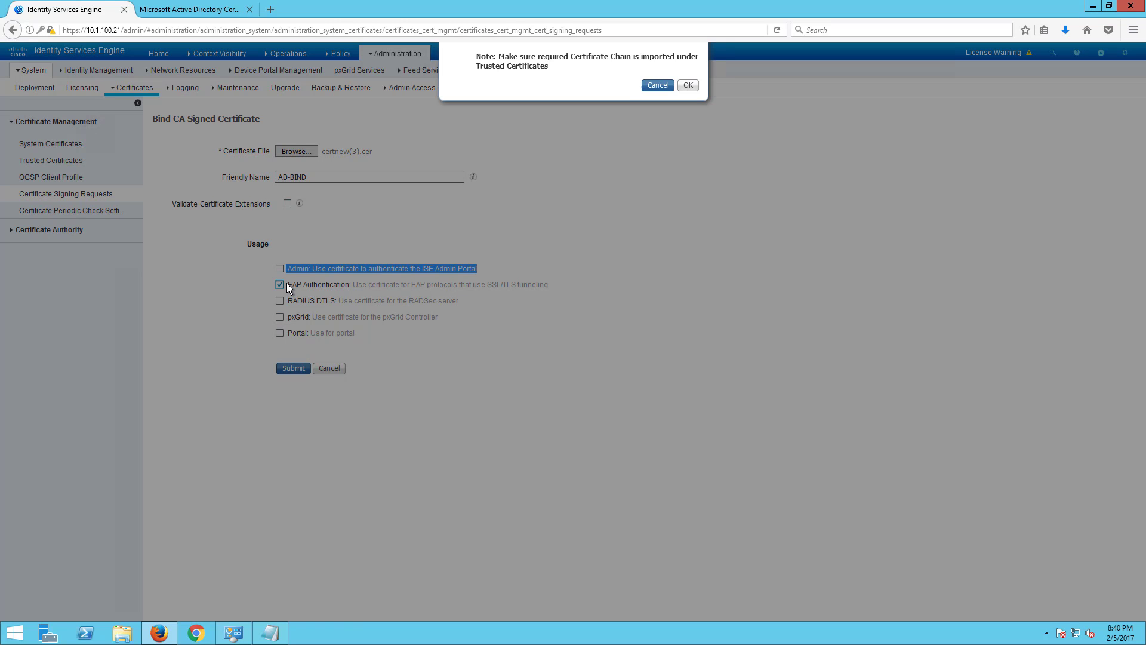
left_click(684, 121)
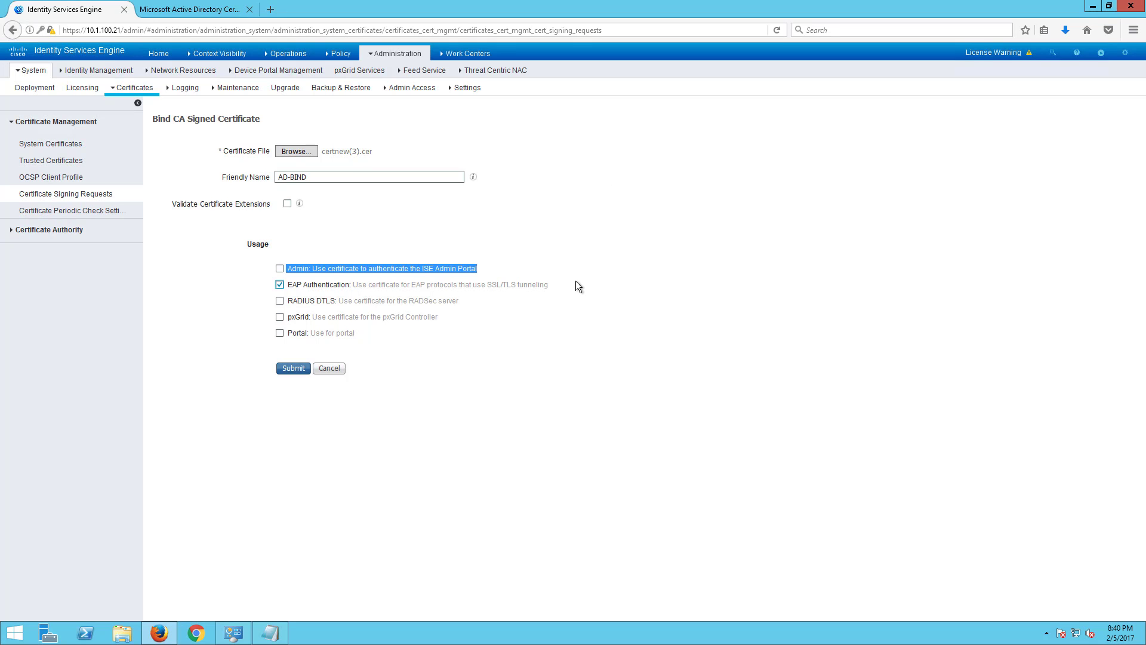
left_click_drag(573, 285, 286, 285)
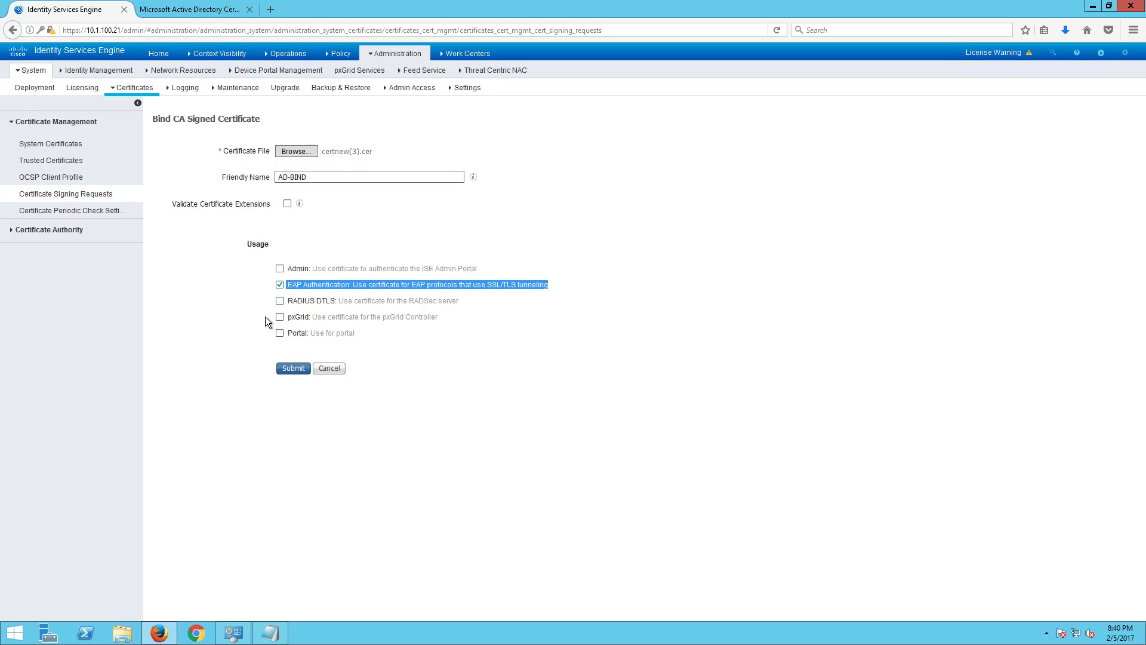
left_click(280, 317)
left_click_drag(440, 317, 280, 325)
left_click(280, 334)
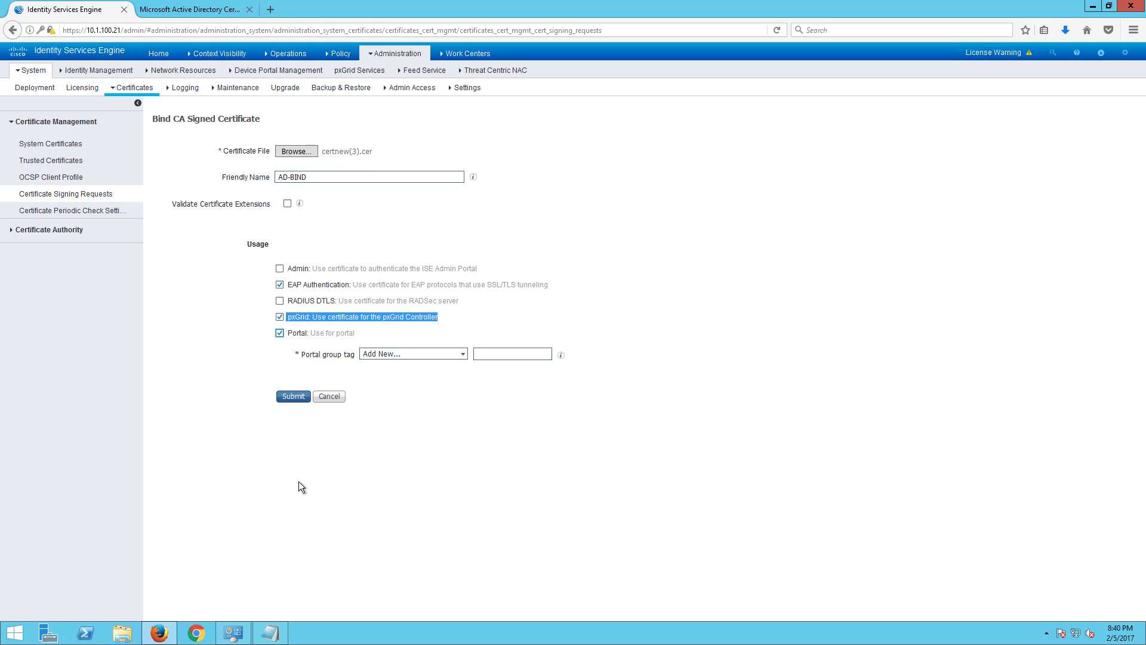
- Tag it Default Portal Certificate Group, submit, and accept both reassignment prompts
left_click(462, 352)
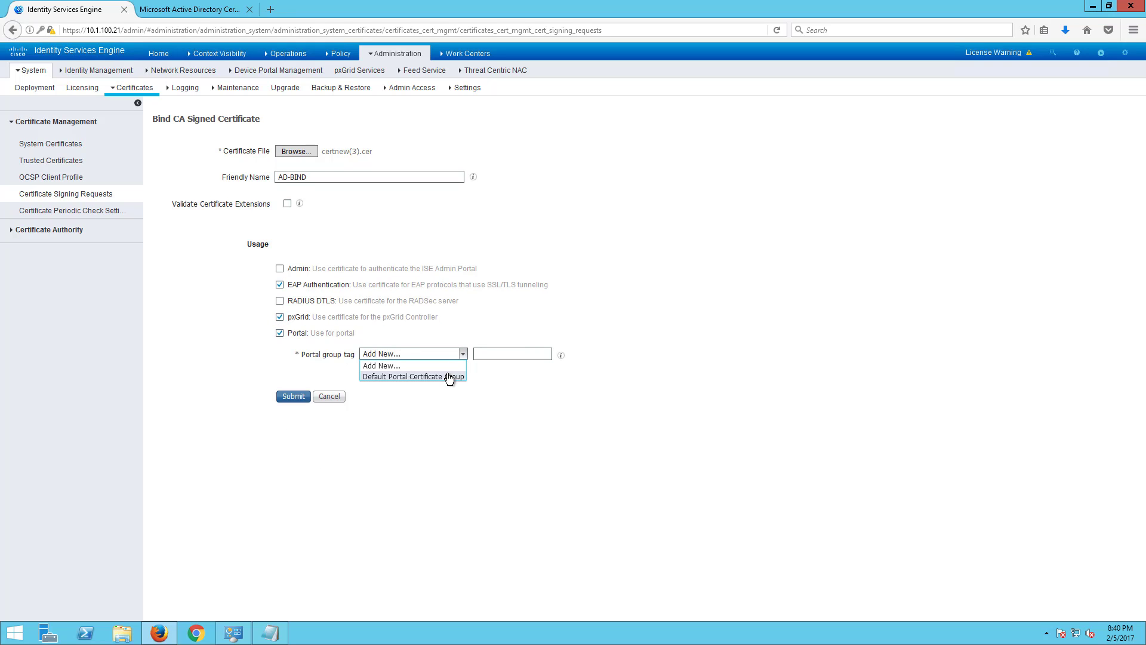
left_click(450, 376)
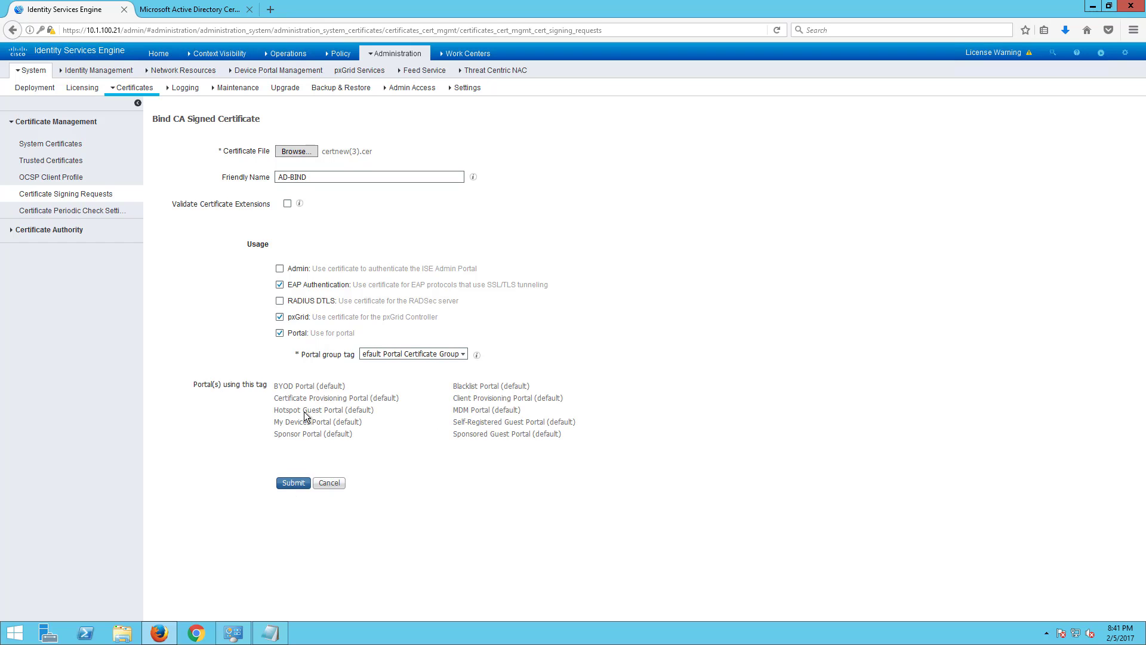
left_click(294, 483)
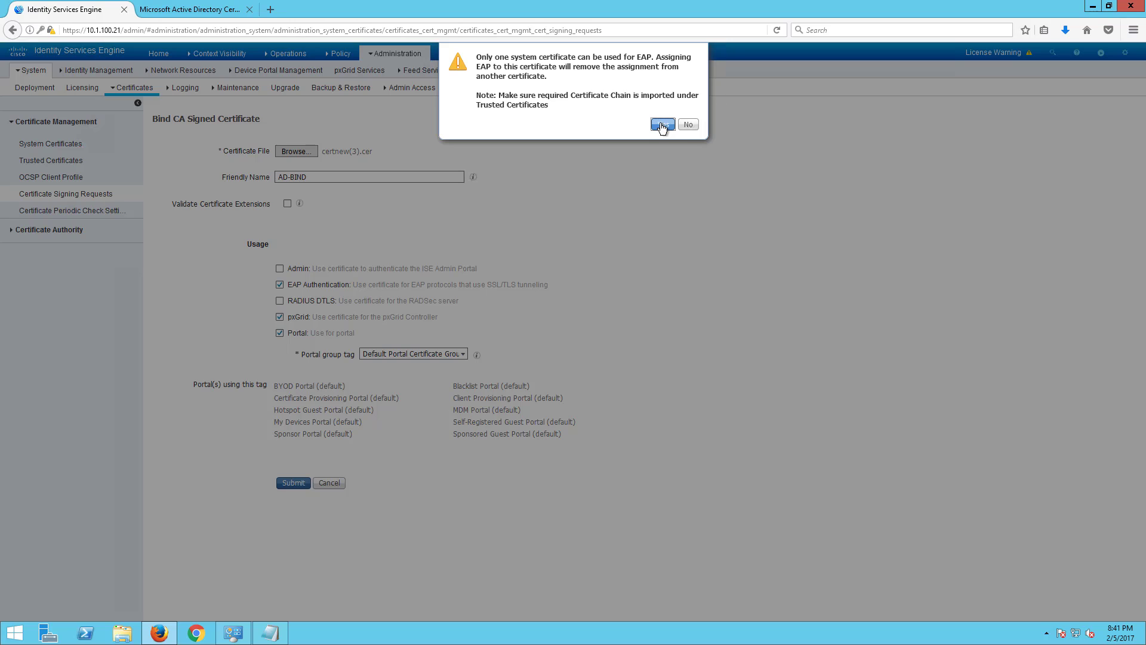
left_click(661, 125)
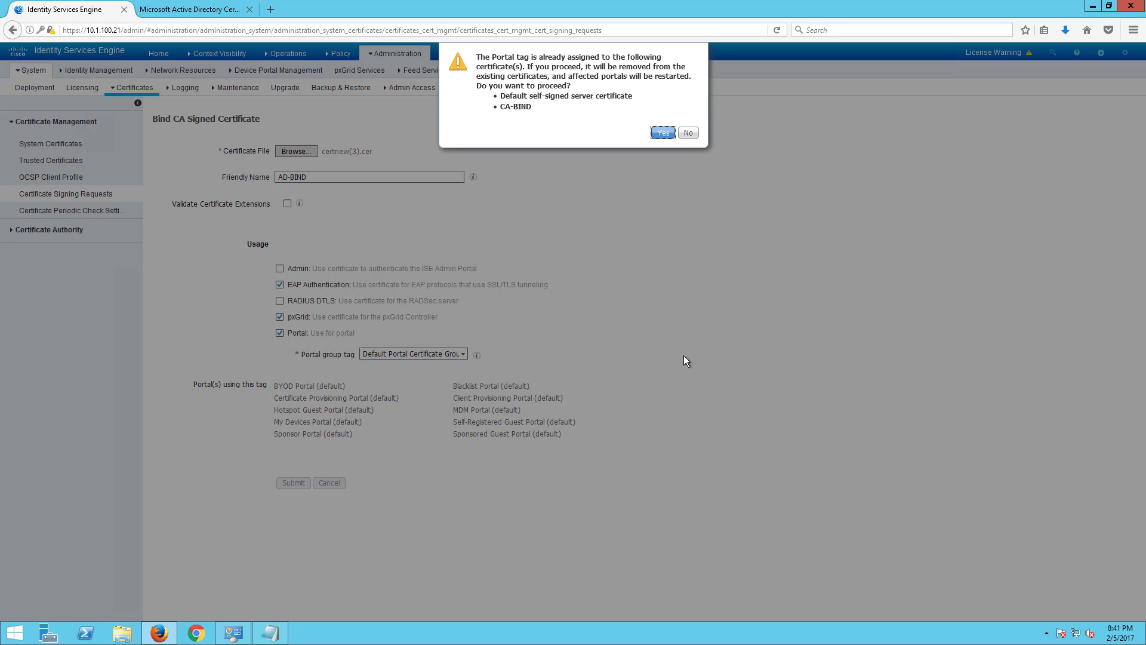
left_click(661, 132)
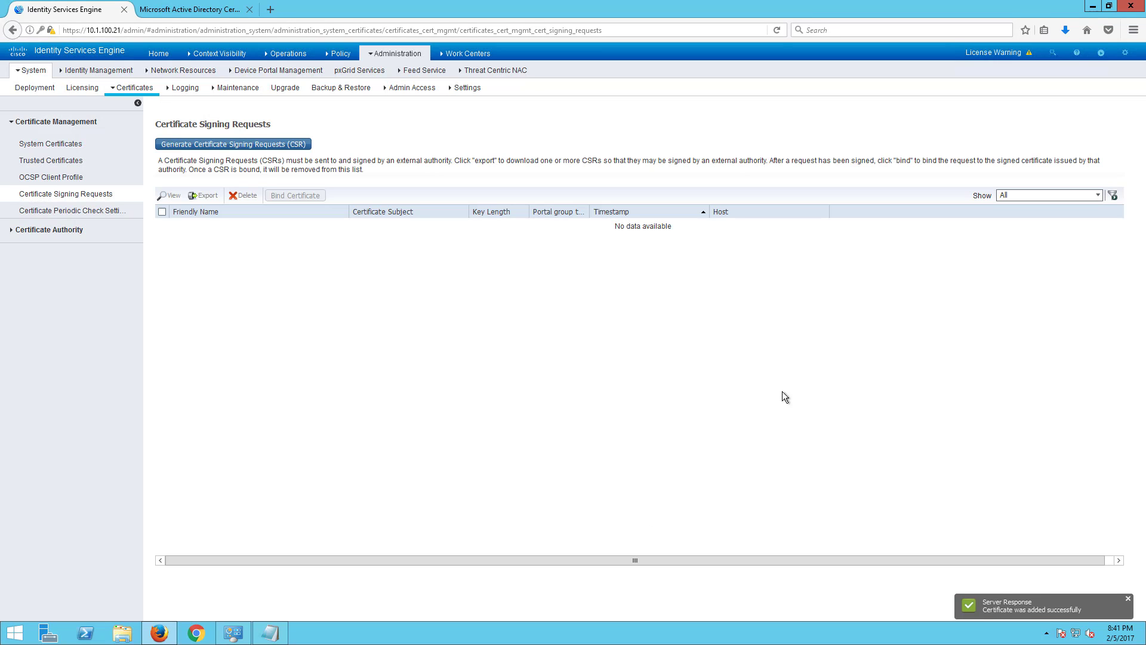
- Delete the old CA-BIND certificate from the System Certificates list
left_click(47, 143)
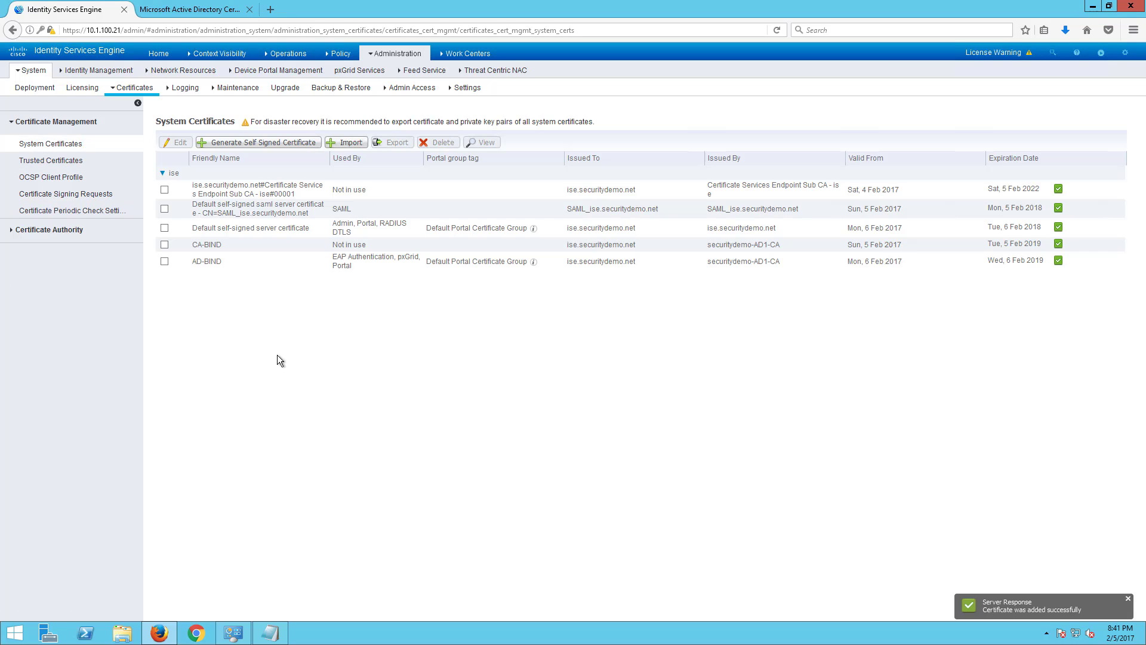
left_click(166, 244)
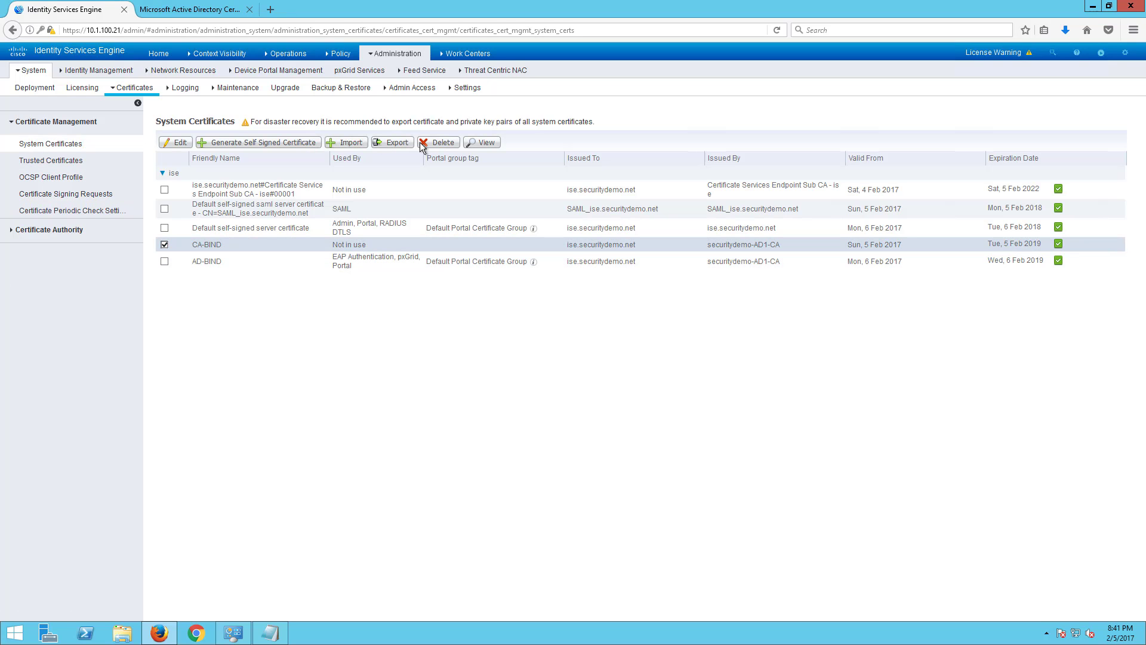
left_click(439, 142)
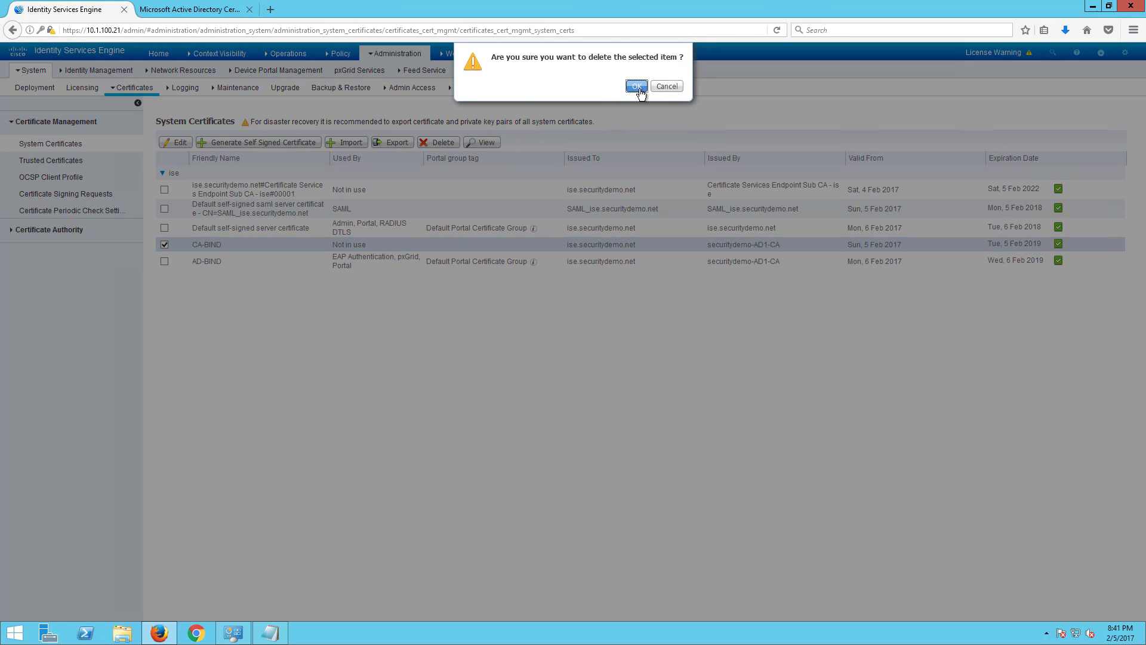
left_click(636, 86)
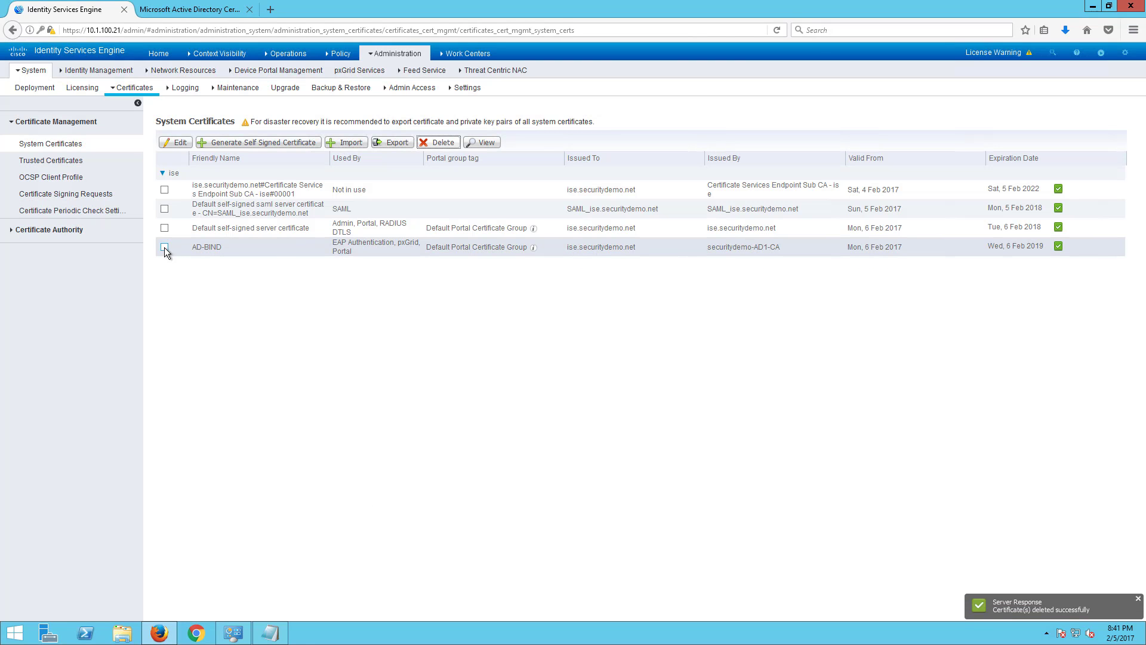
- Review the remaining AD-BIND and default self-signed certificate rows
left_click_drag(382, 247, 1013, 247)
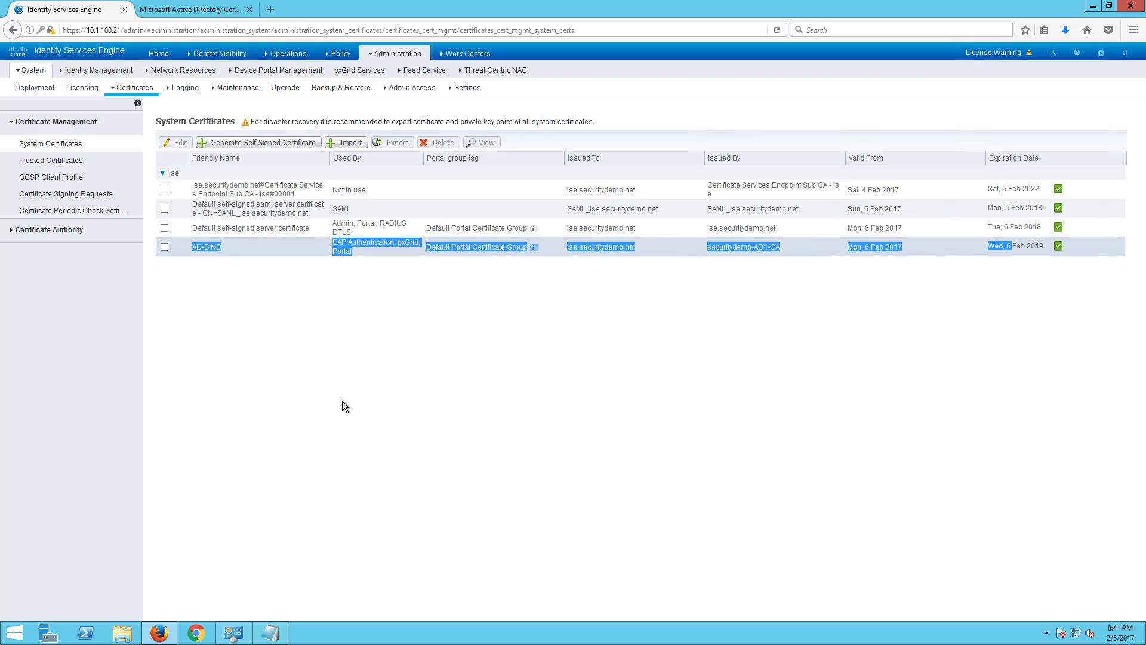
left_click(316, 310)
left_click_drag(282, 222, 878, 205)
left_click(355, 271)
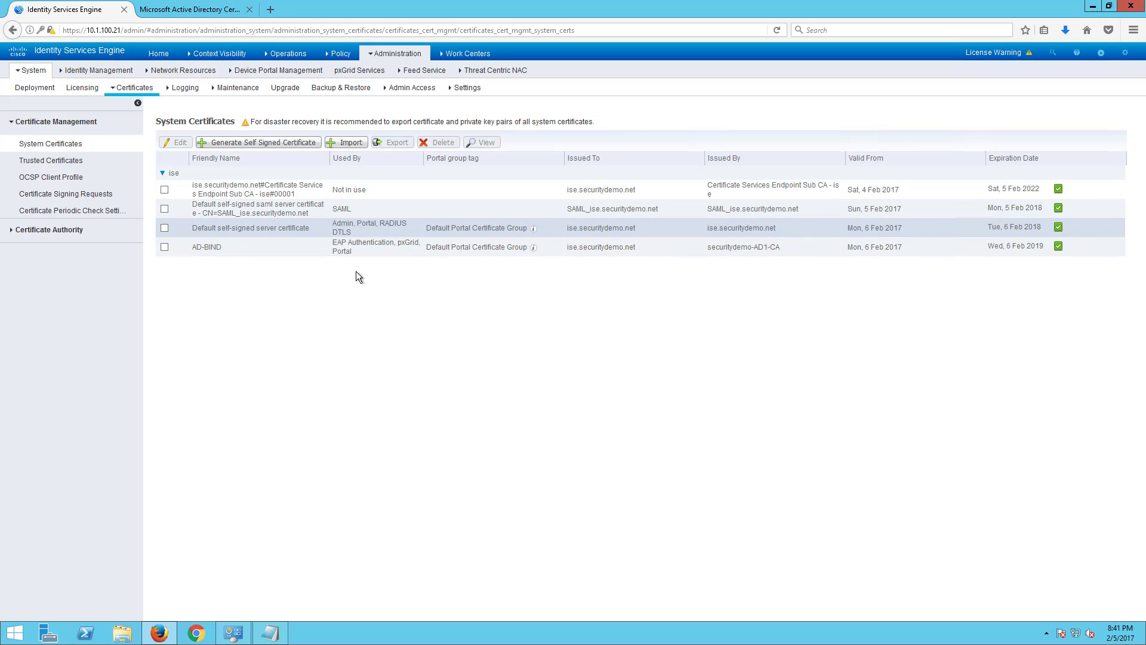
- Browse the internal CA Overview and Issued Certificates, then widen Template Name under Certificate Templates
left_click(46, 230)
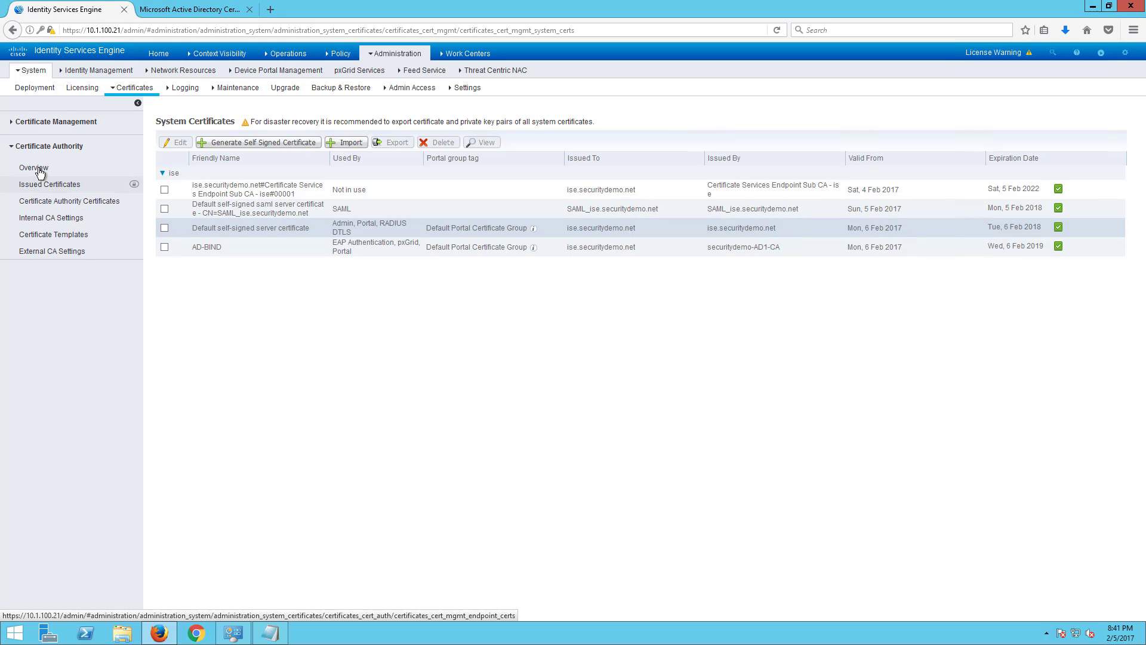
left_click(36, 170)
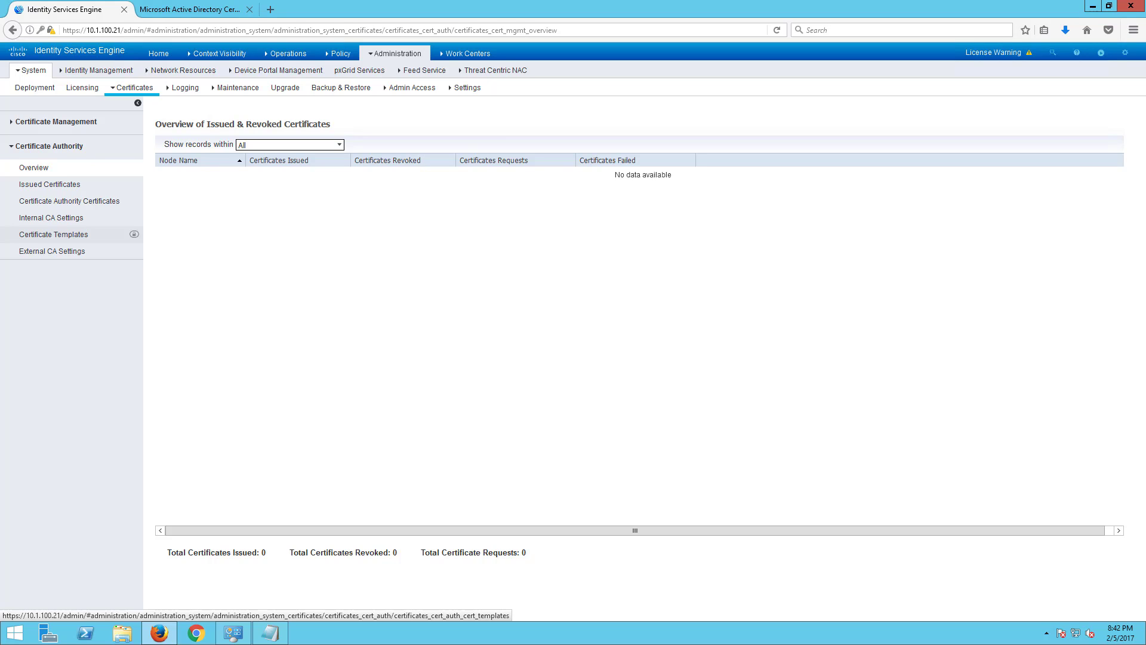
left_click(74, 184)
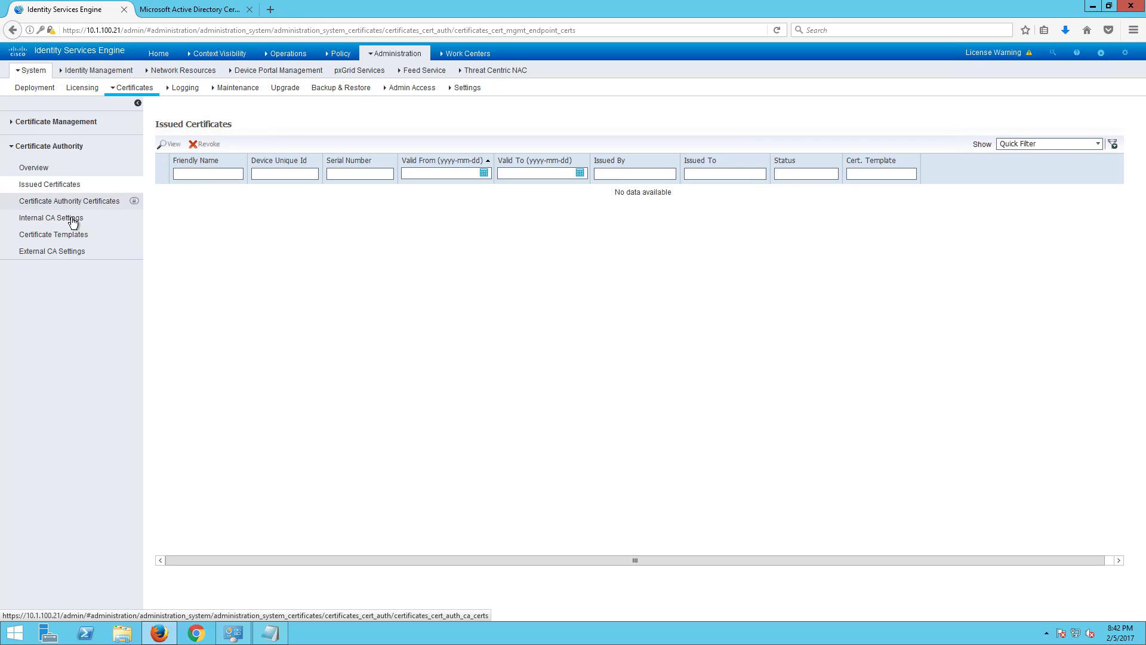
left_click(73, 238)
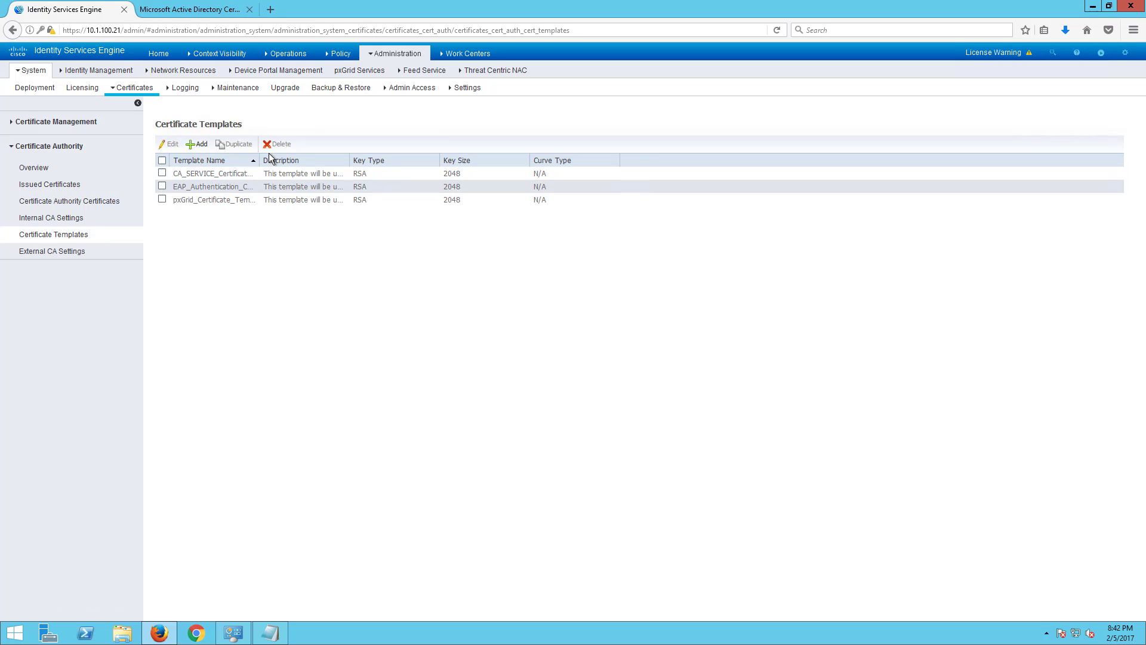
left_click_drag(261, 161, 327, 160)
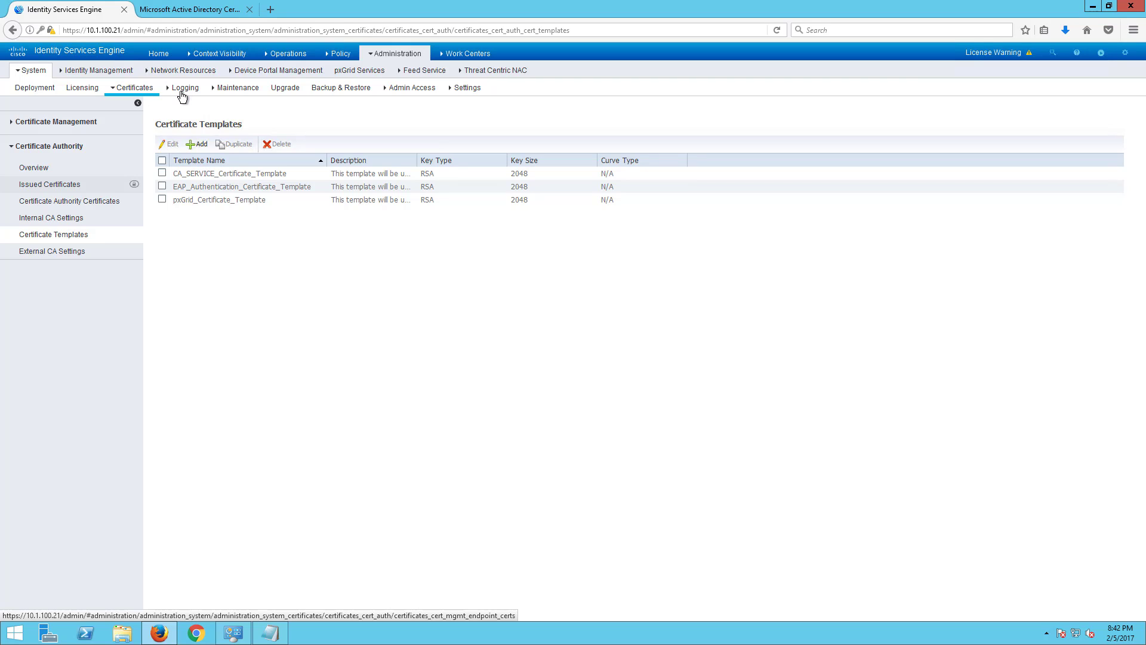
- Open Logging settings, view Remote Logging Targets, then the Logging Categories list
left_click(182, 90)
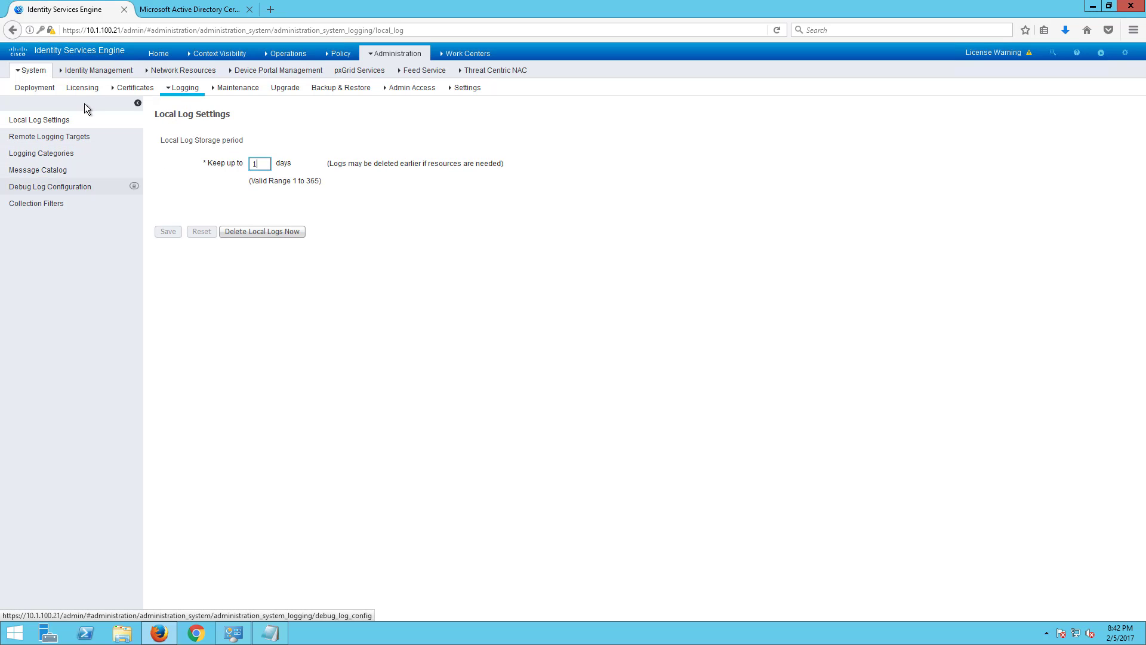
left_click(53, 139)
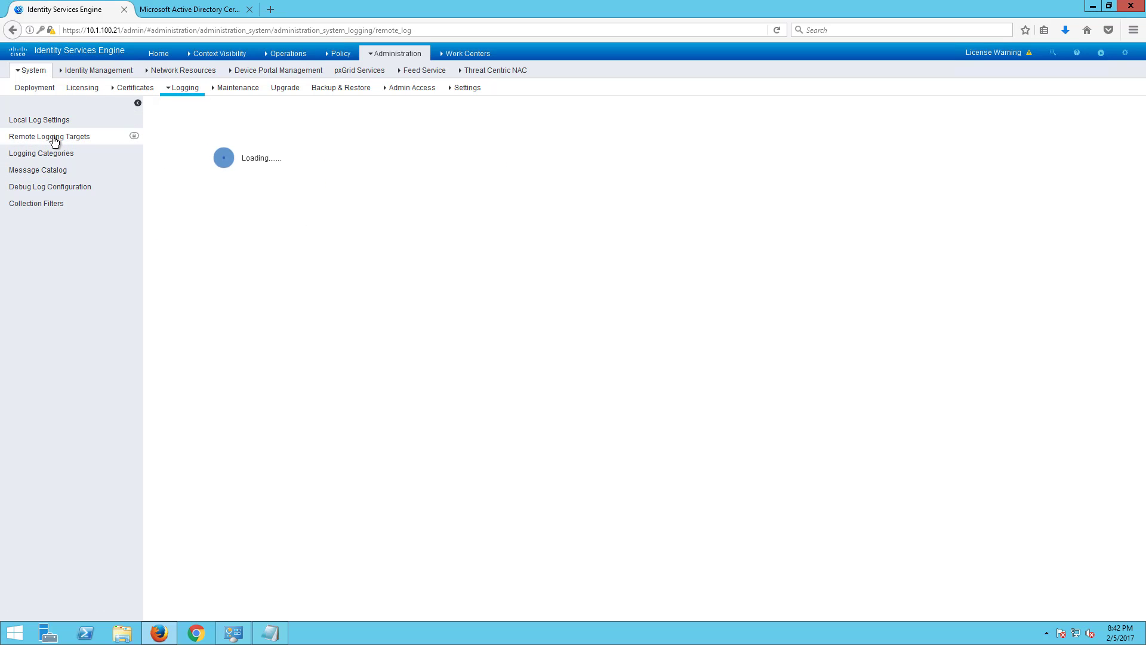
left_click(51, 158)
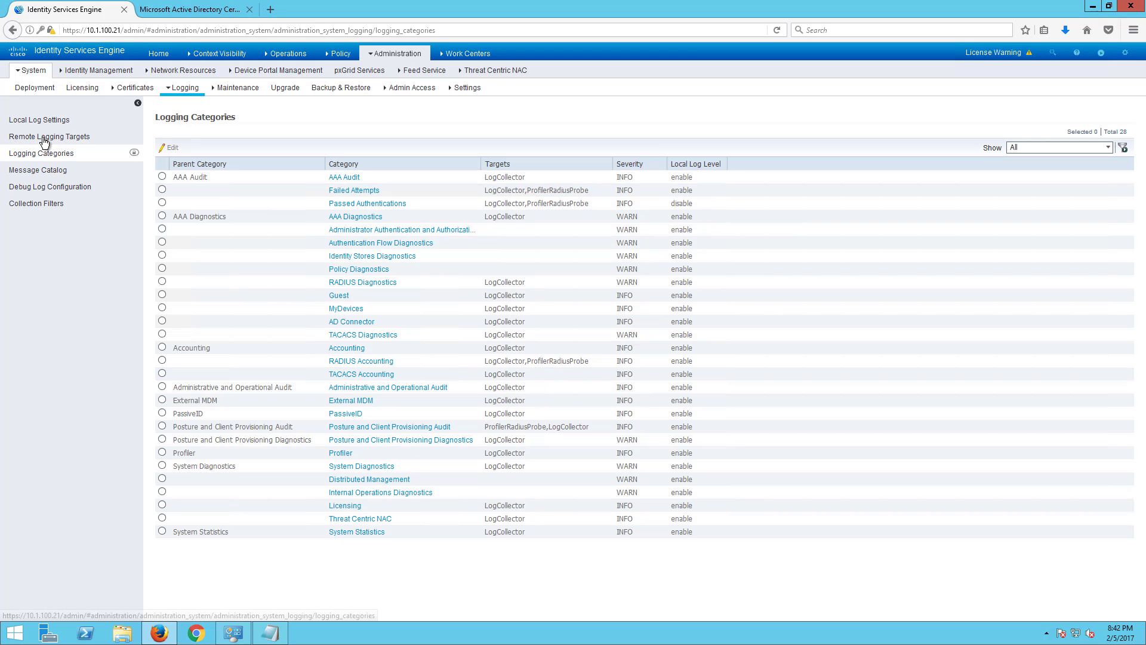
left_click(44, 138)
left_click(50, 155)
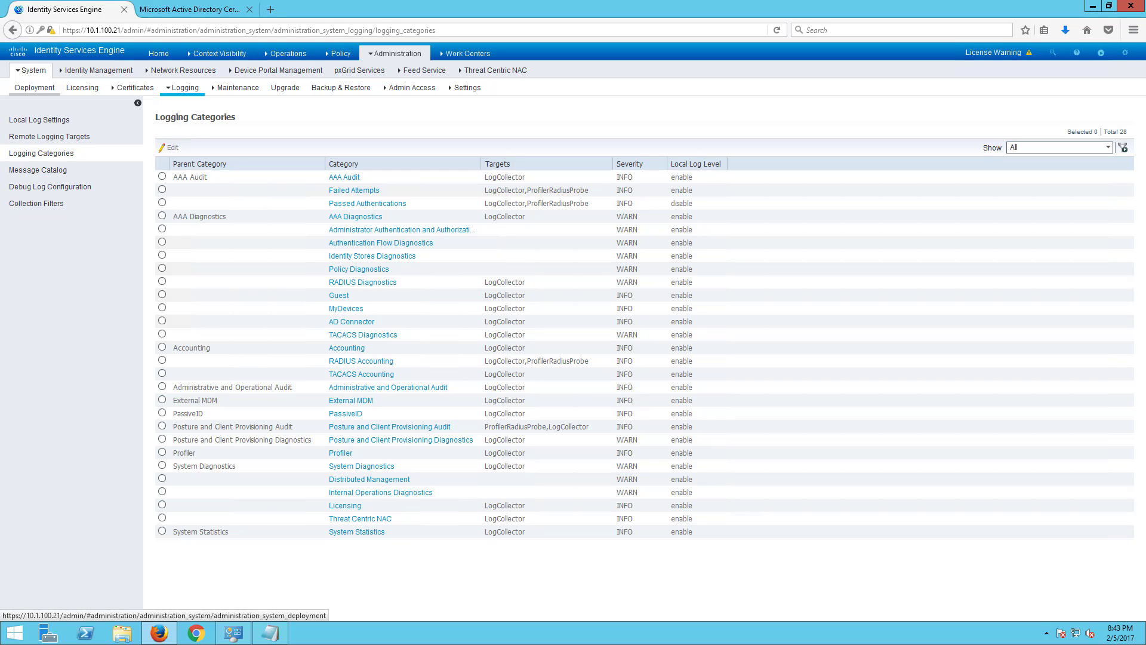
- Scroll through the Palo Alto ISE-integration article's logging steps in Chrome, then close it
key("alt+Tab")
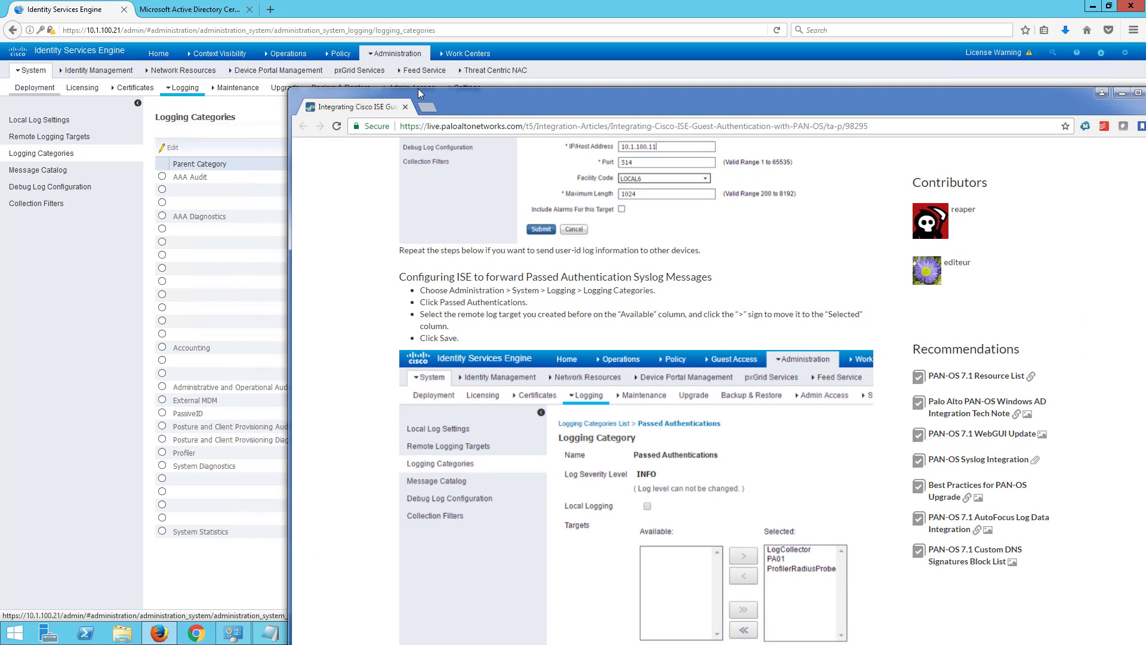
scroll(370, 373, "up", 5)
scroll(370, 373, "down", 15)
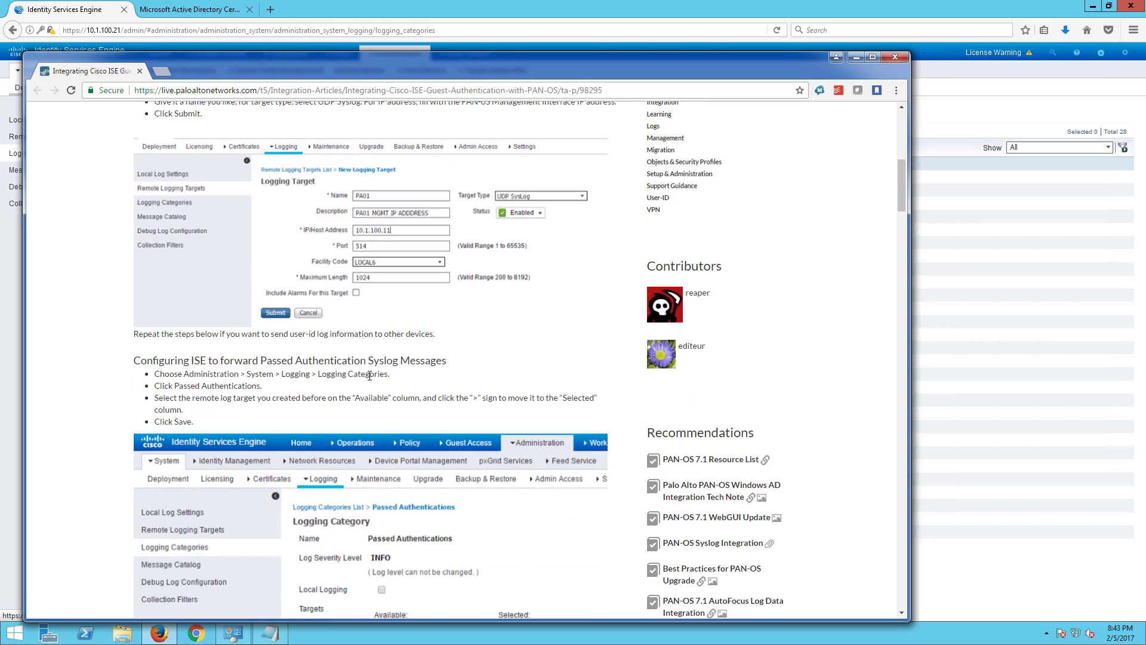
scroll(488, 460, "down", 10)
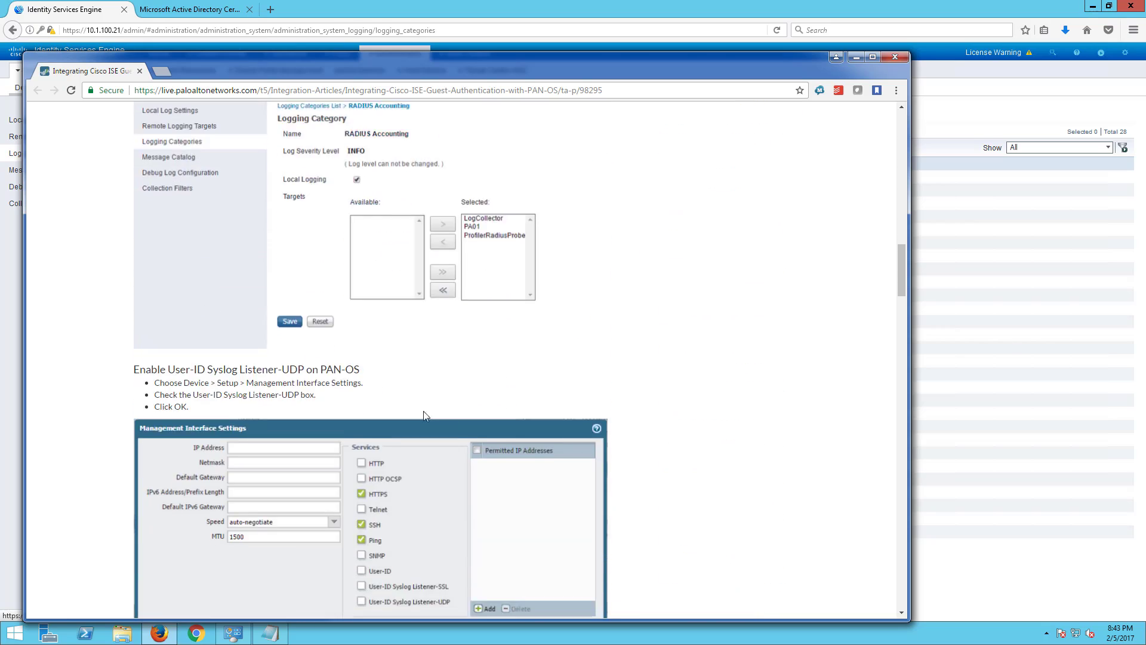
left_click(894, 57)
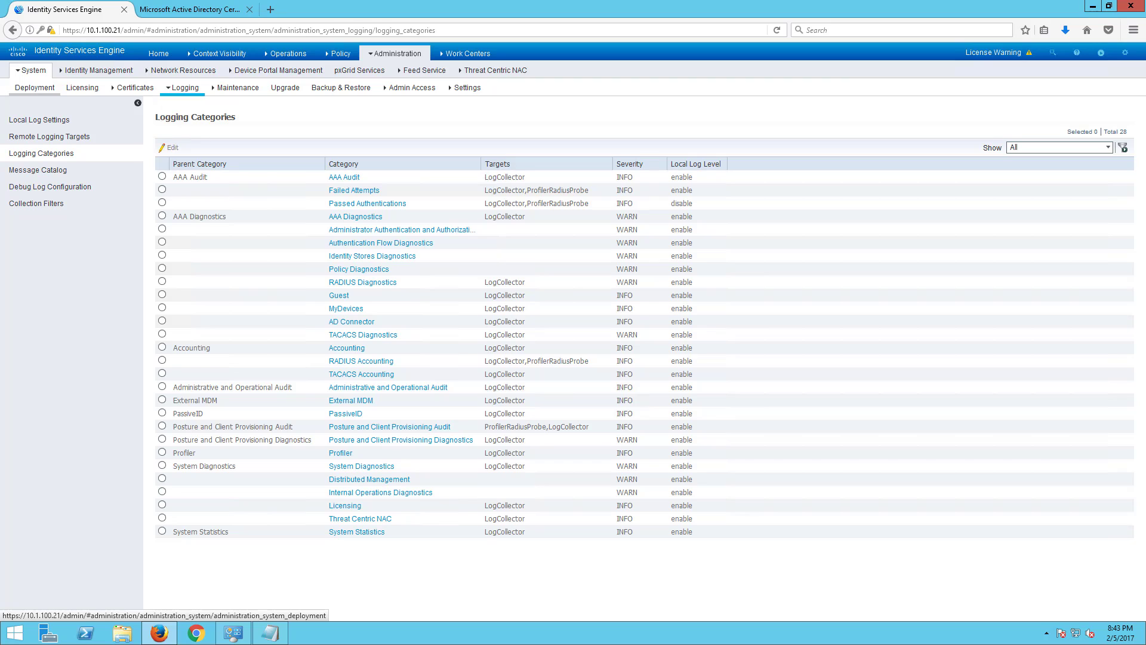
- View installed patches under Maintenance and the node's Upgrade overview, then go to Backup & Restore
left_click(229, 90)
left_click(196, 70)
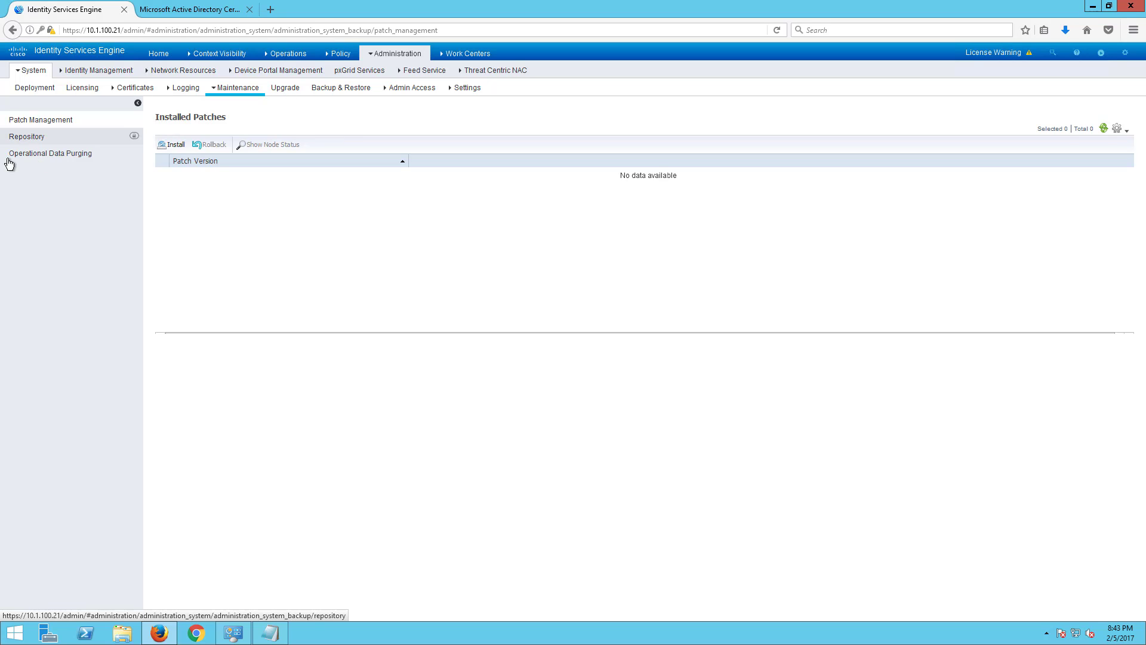
left_click(281, 89)
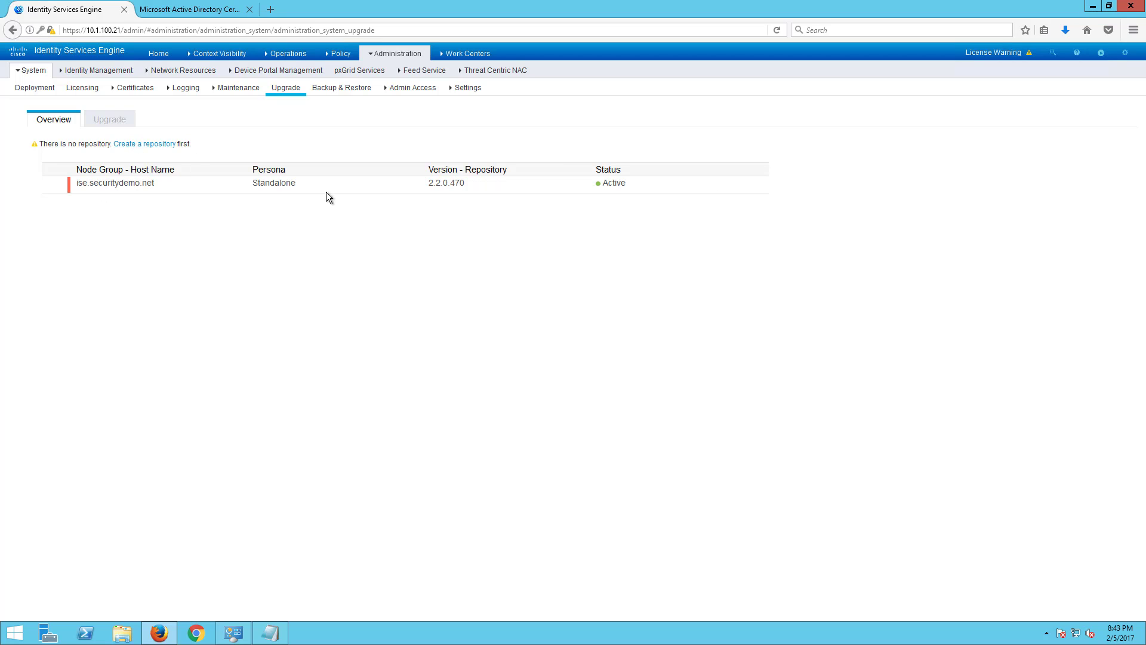
left_click(346, 89)
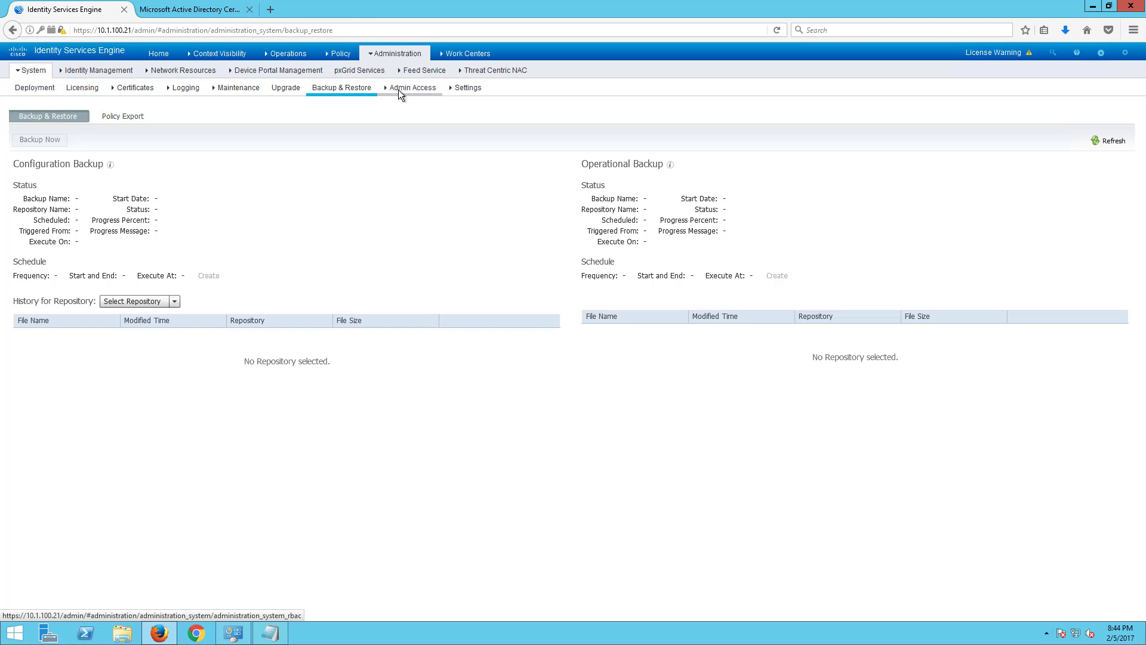
- Check Admin Access authorization options, then go to Settings showing Client Provisioning
left_click(399, 91)
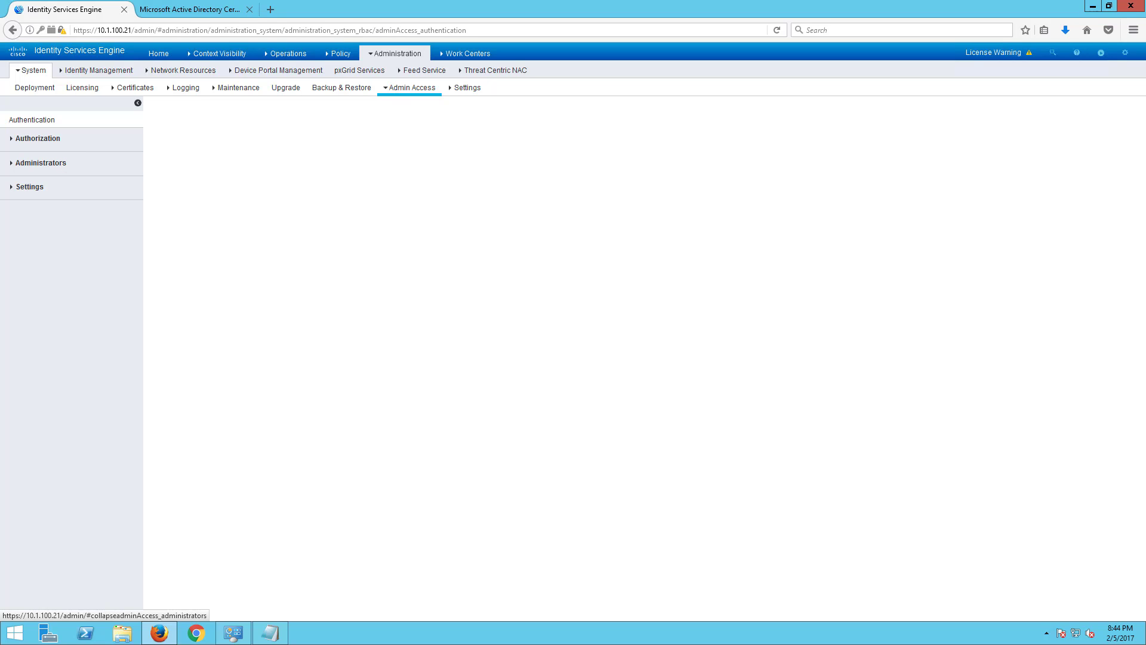
left_click(46, 141)
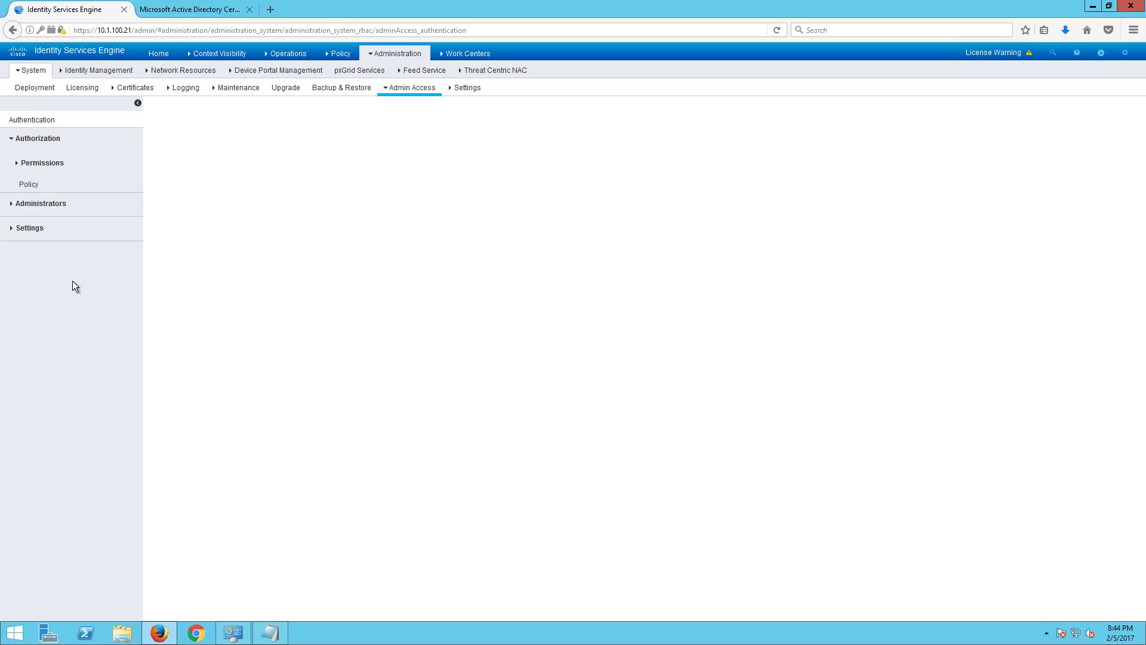
left_click(465, 99)
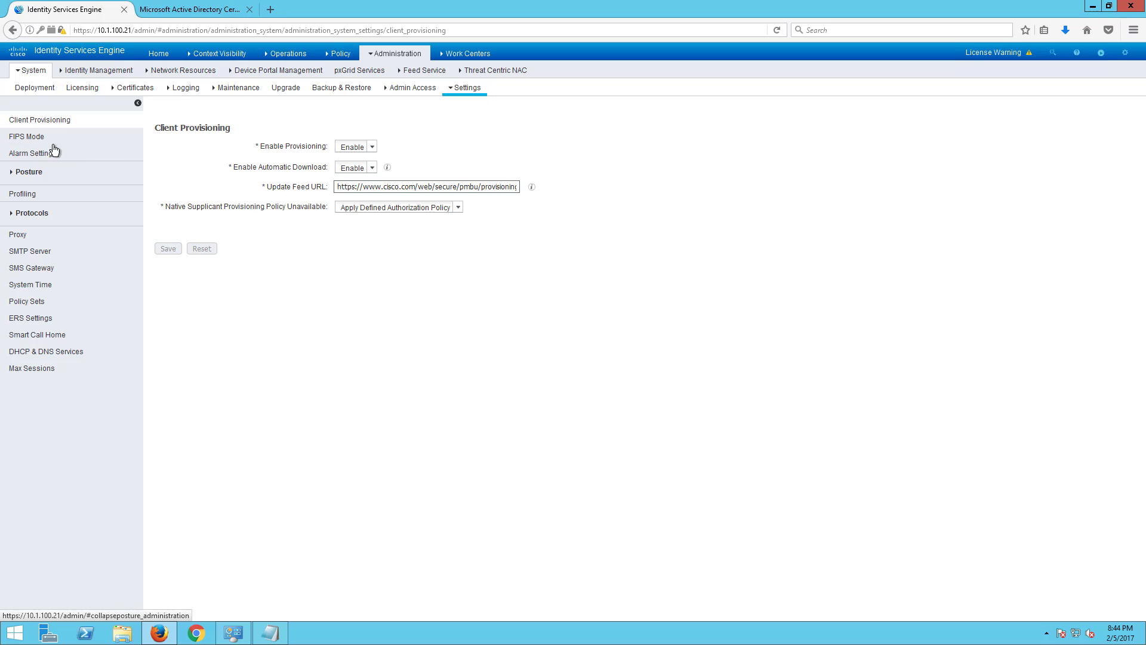
- Try a manual posture update under Posture > Updates and dismiss the unreachable-address error
left_click(30, 171)
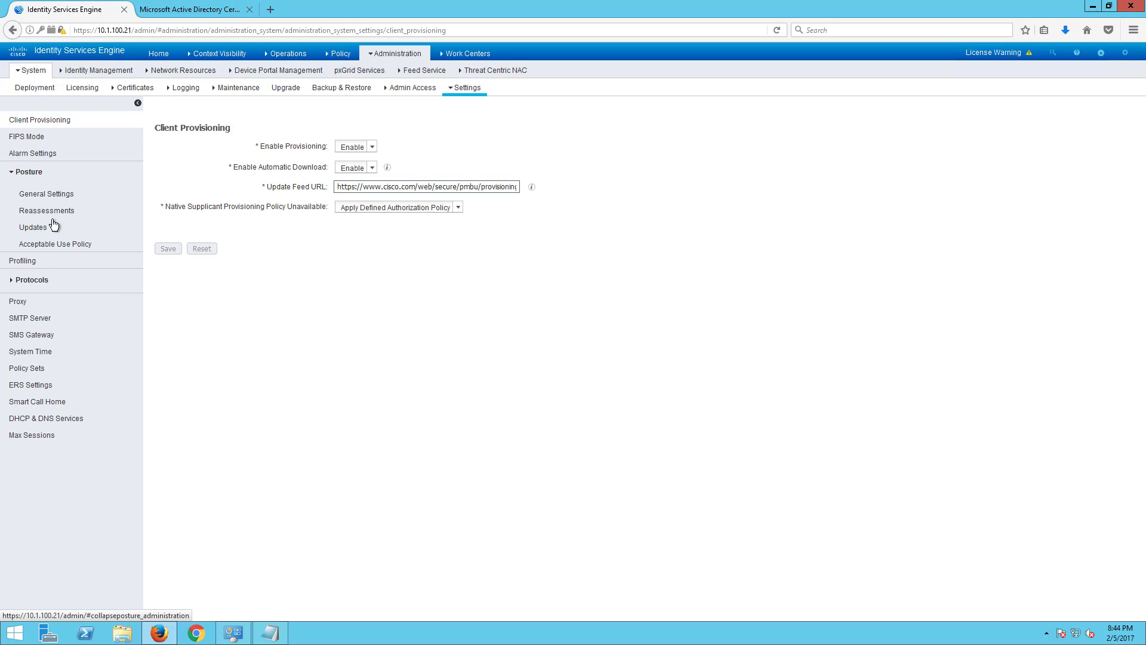
left_click(43, 197)
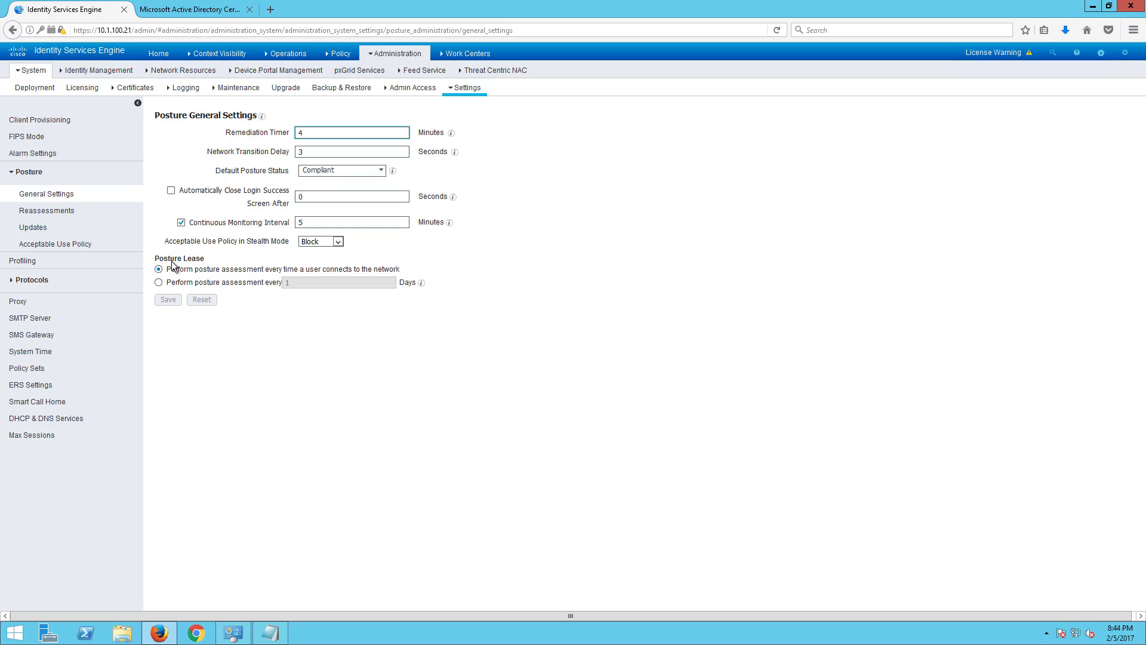
left_click(46, 227)
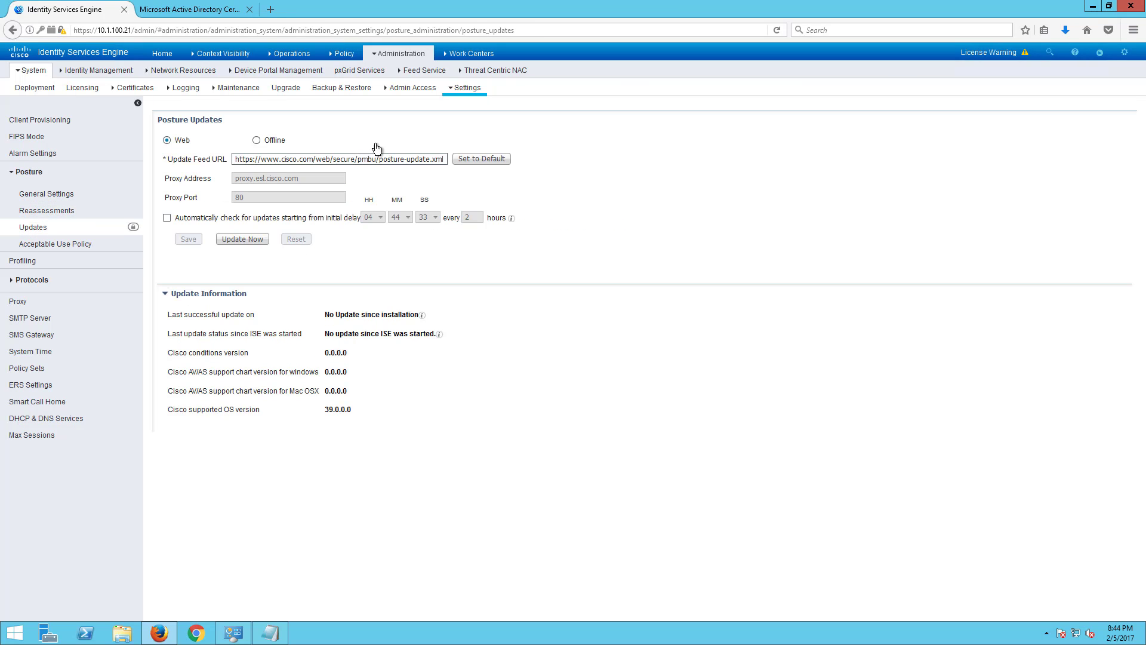
left_click(222, 240)
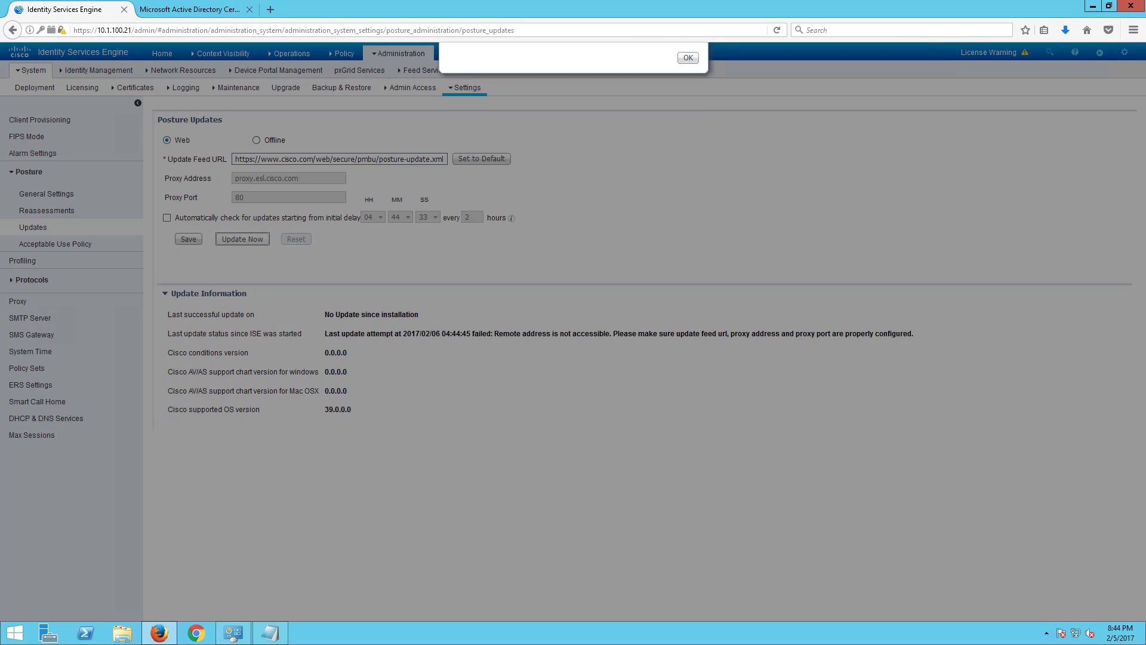
left_click(690, 98)
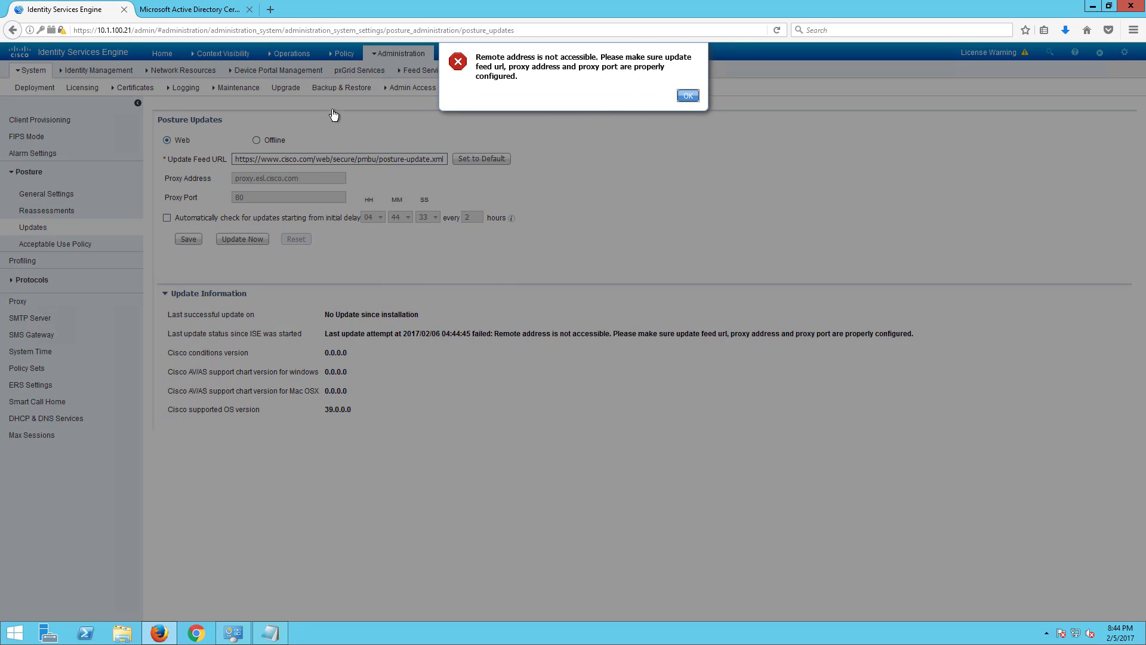
- Enable automatic posture update checks every 2 hours and save
left_click(166, 218)
left_click(188, 238)
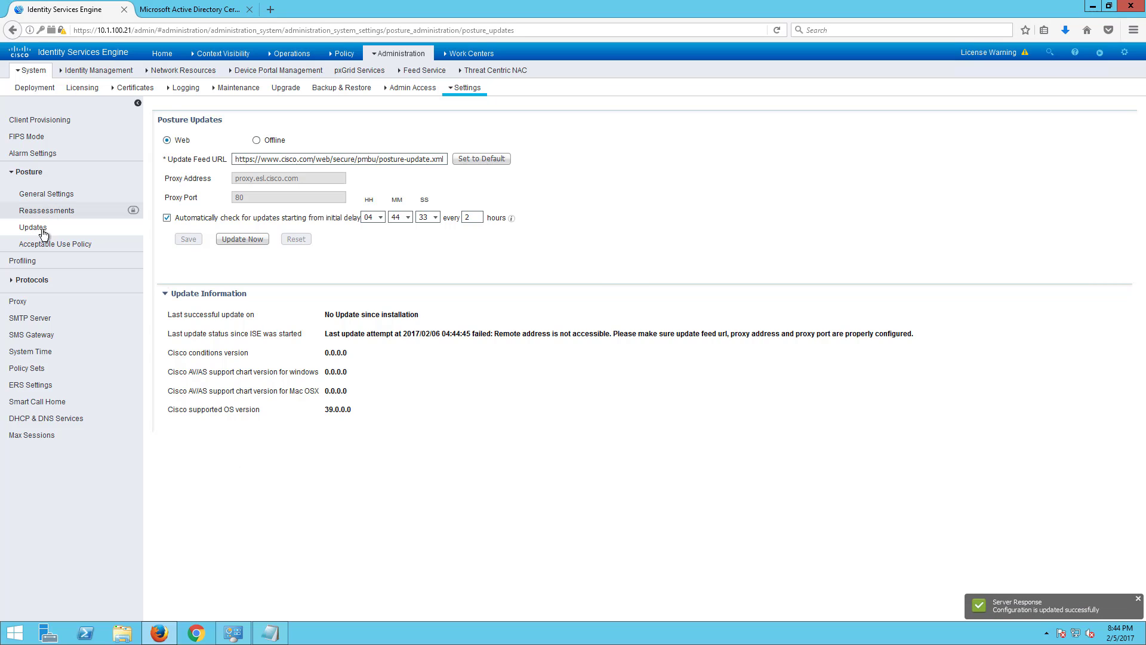
left_click(35, 251)
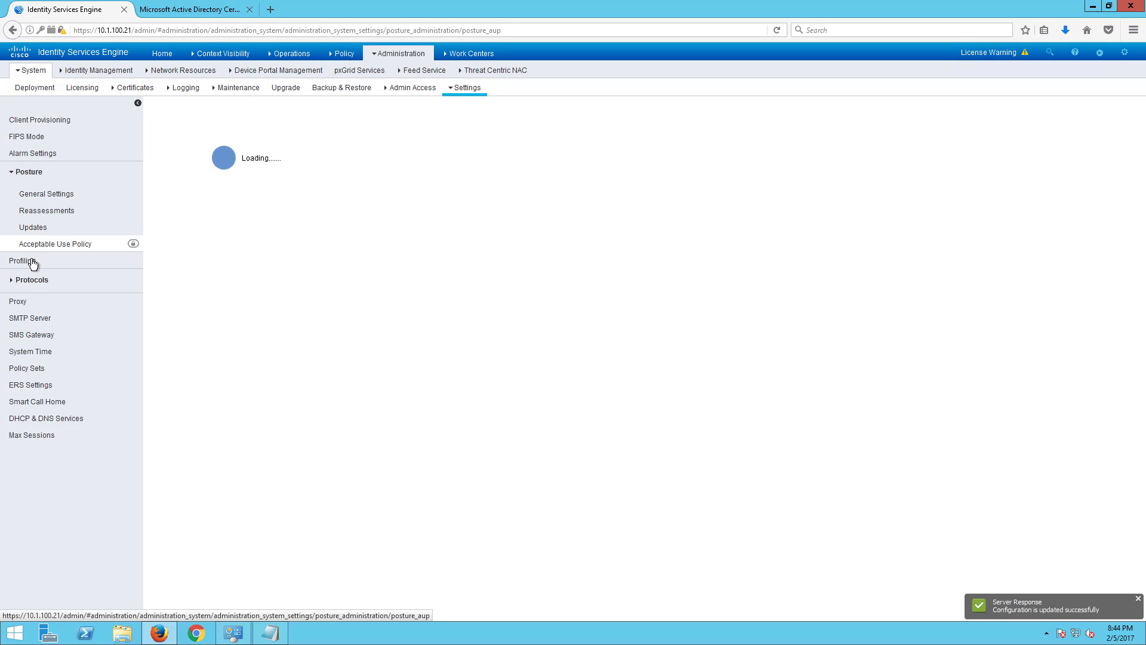
- Review the Profiling settings' EndPoint Attribute Filter and MACSpoofing notes, then open Protocols > RADIUS
left_click(33, 261)
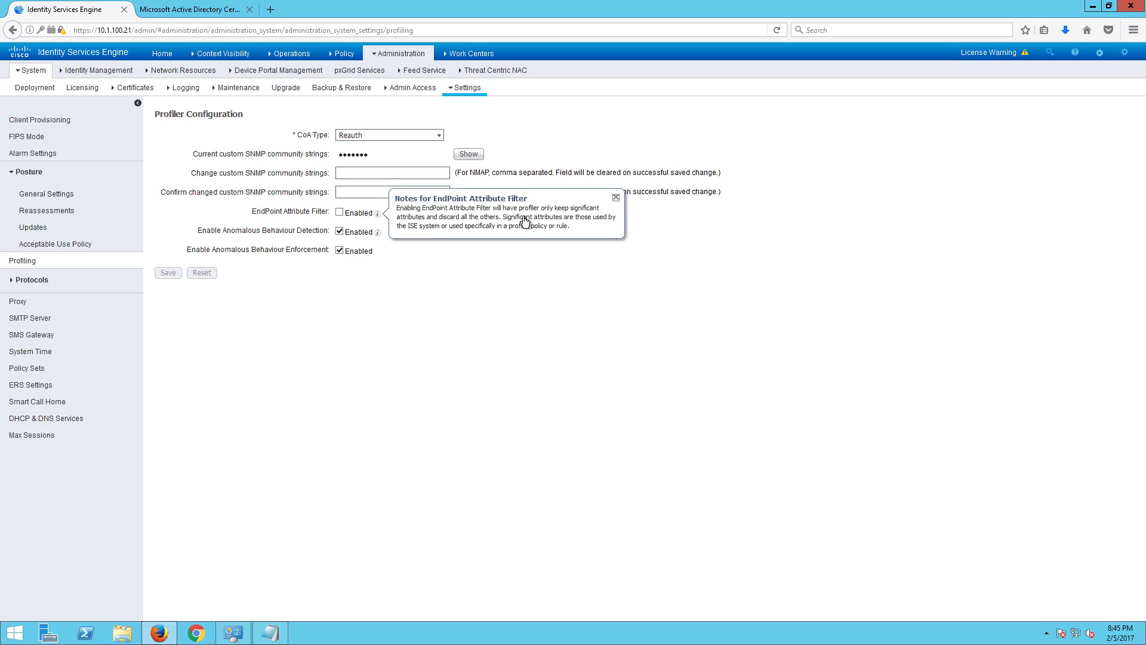
left_click(366, 355)
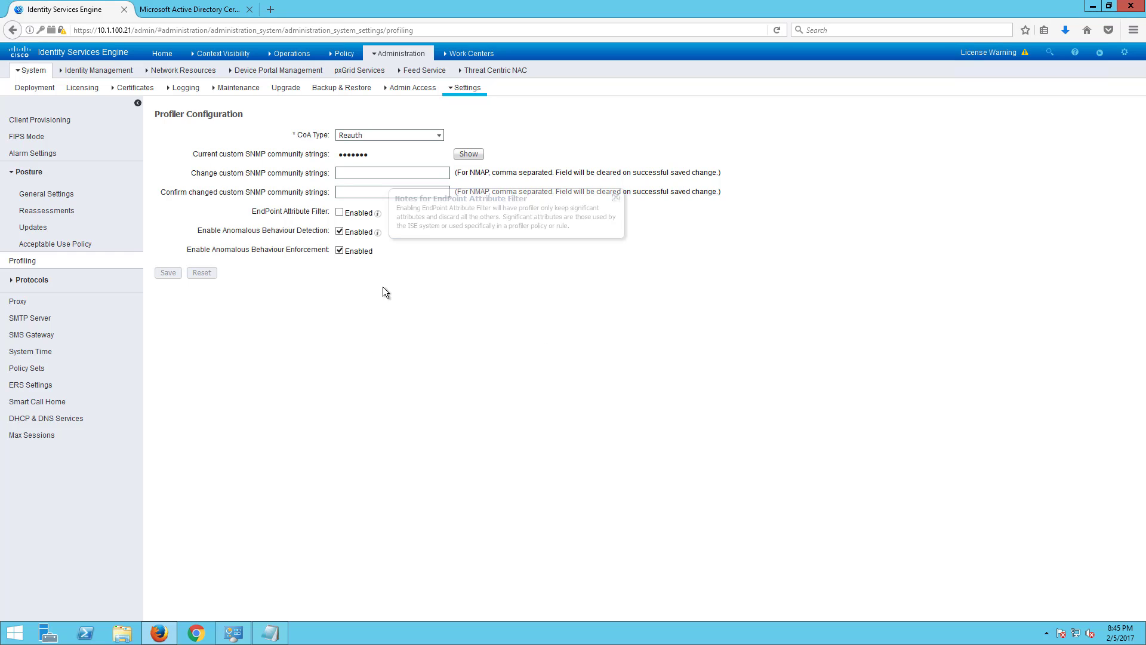
left_click(378, 232)
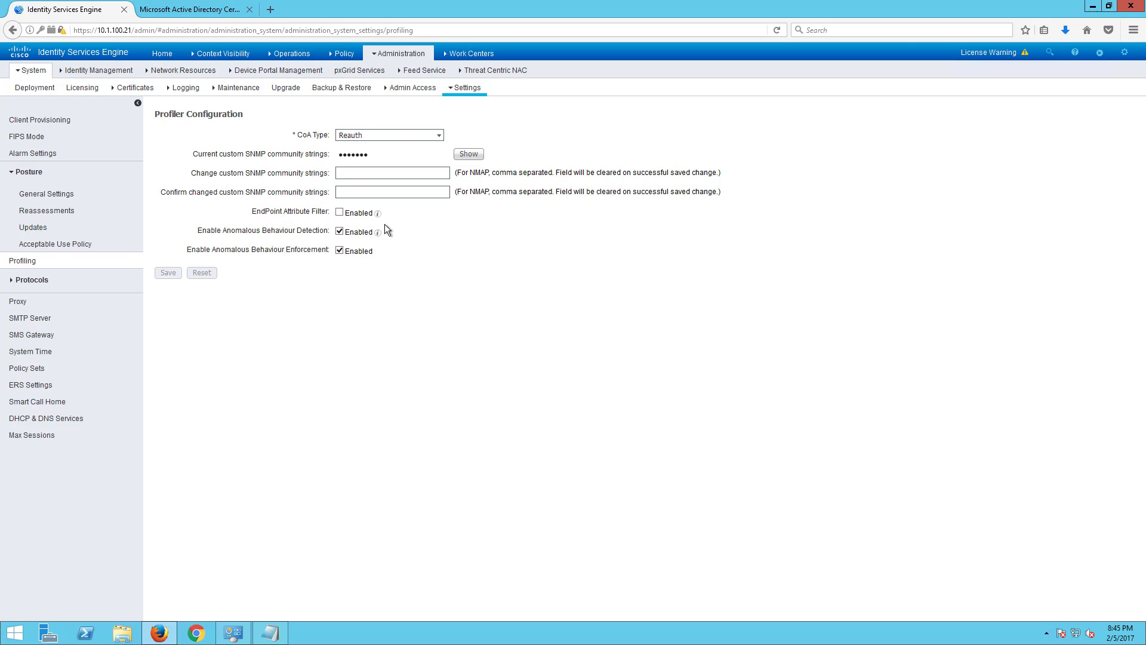
left_click(378, 233)
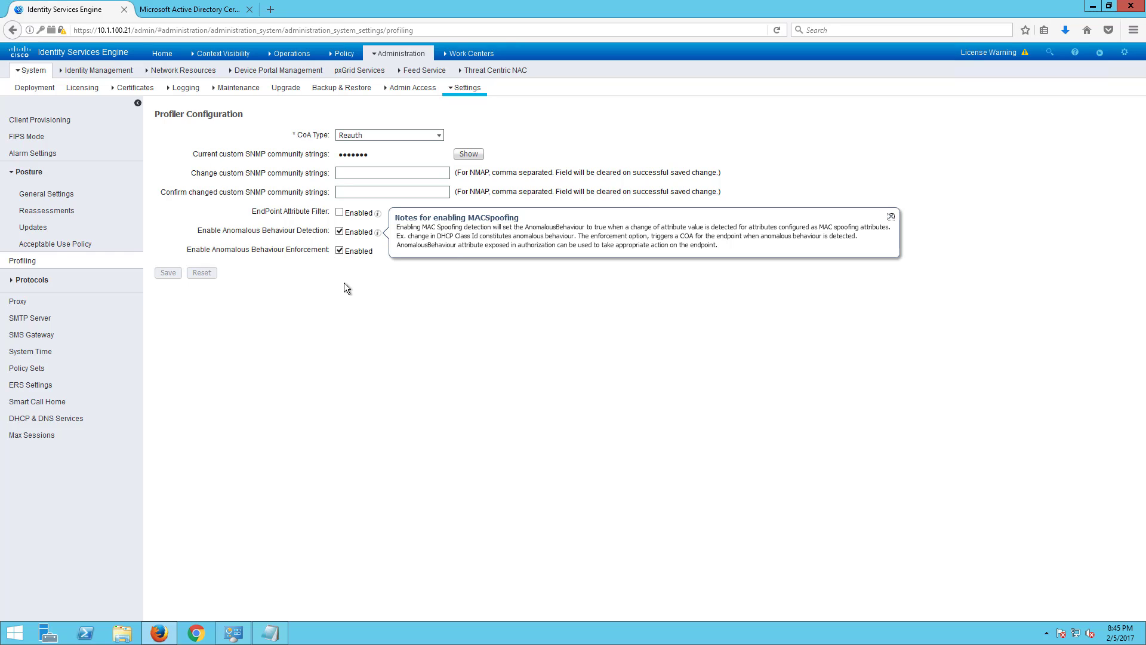
left_click(46, 286)
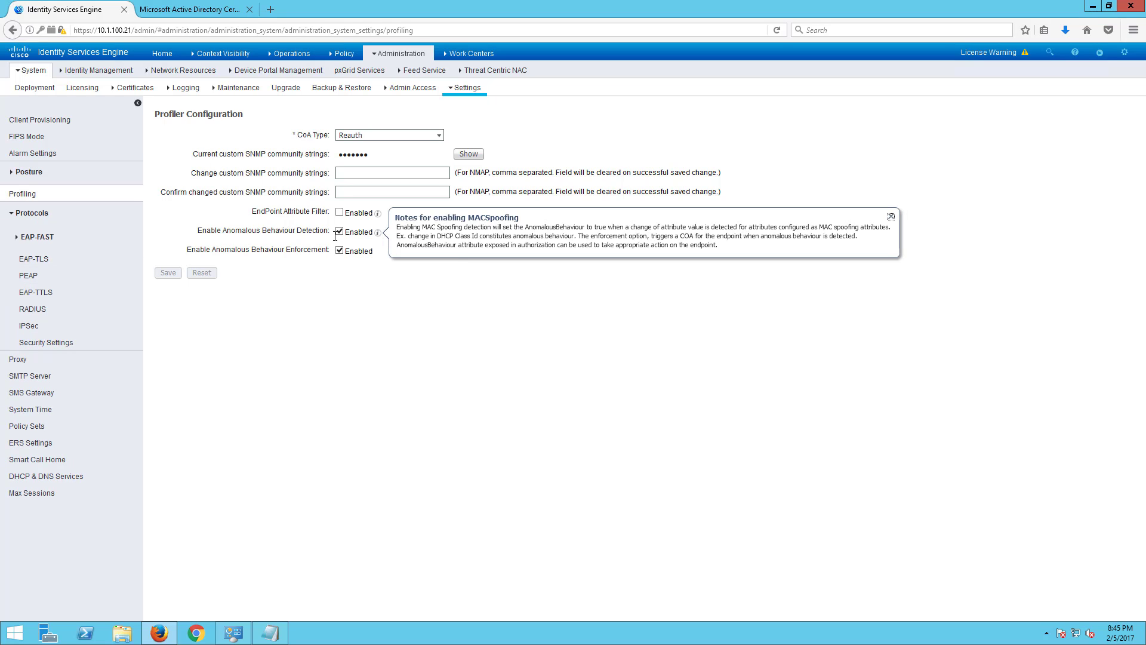
left_click(33, 311)
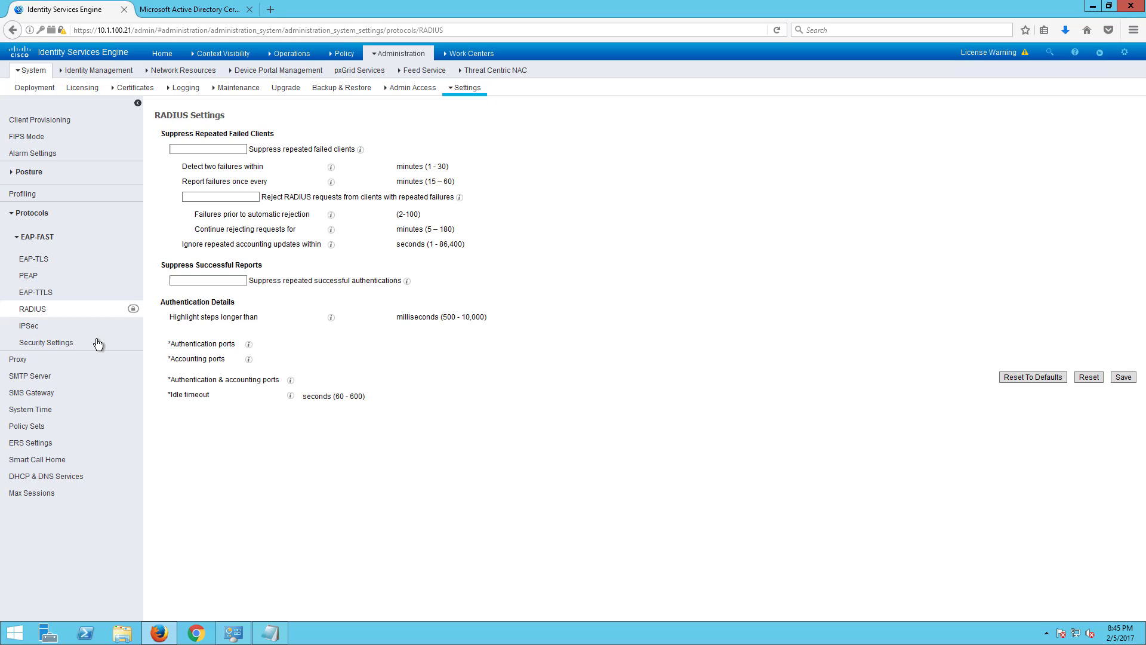
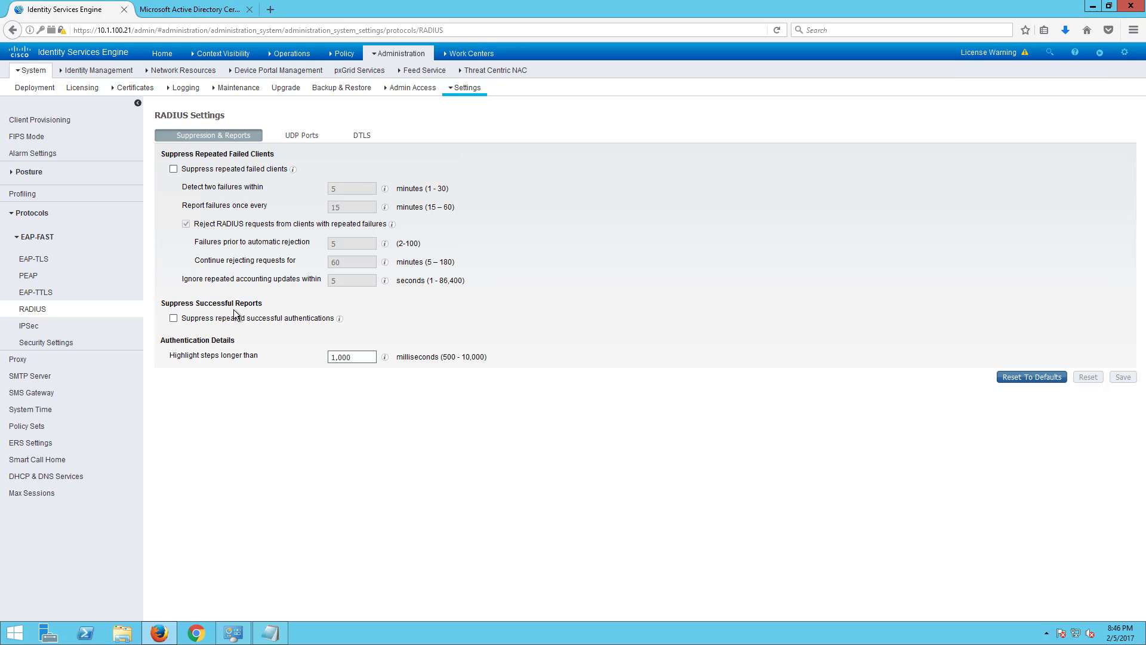
- Show Protocols > Security Settings, where TLS 1.0, SHA-1, renegotiation and 3DES ciphers are allowed
left_click(42, 345)
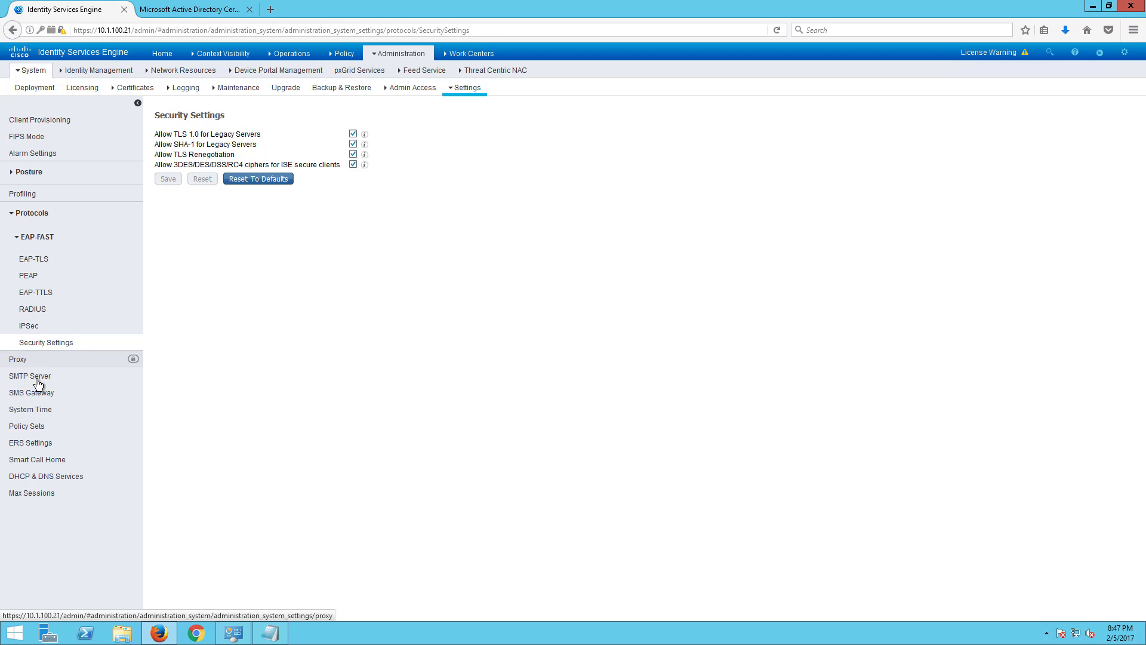
- Open the Policy Sets setting, close the AD certificate tab, and open Authentication Policy in a new tab
left_click(35, 429)
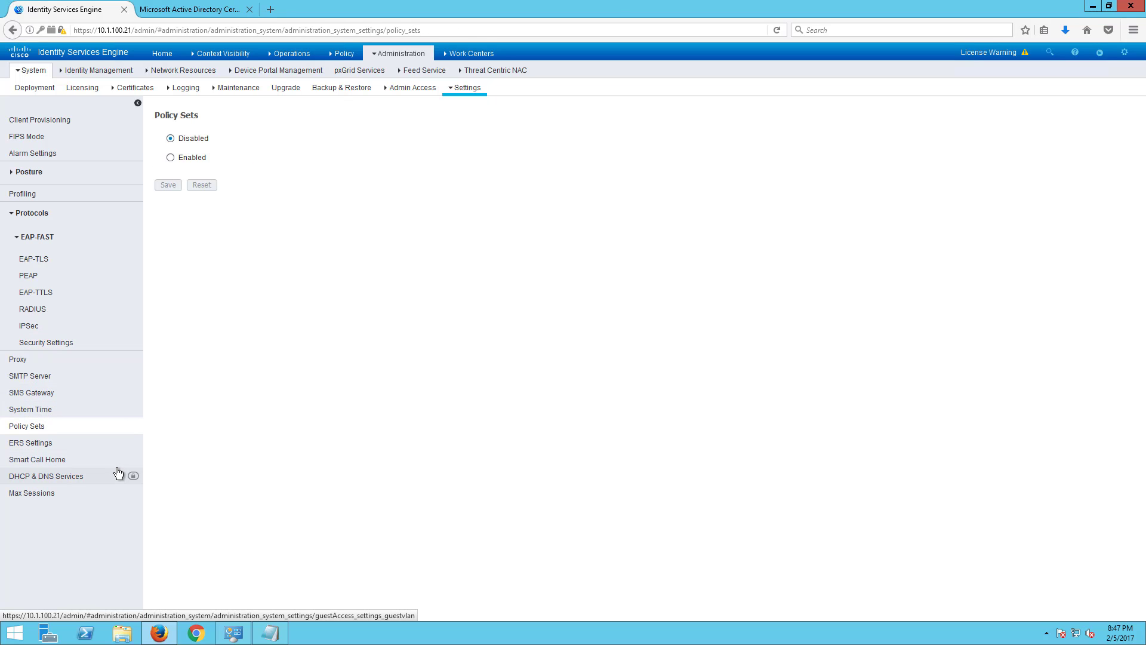
left_click(251, 9)
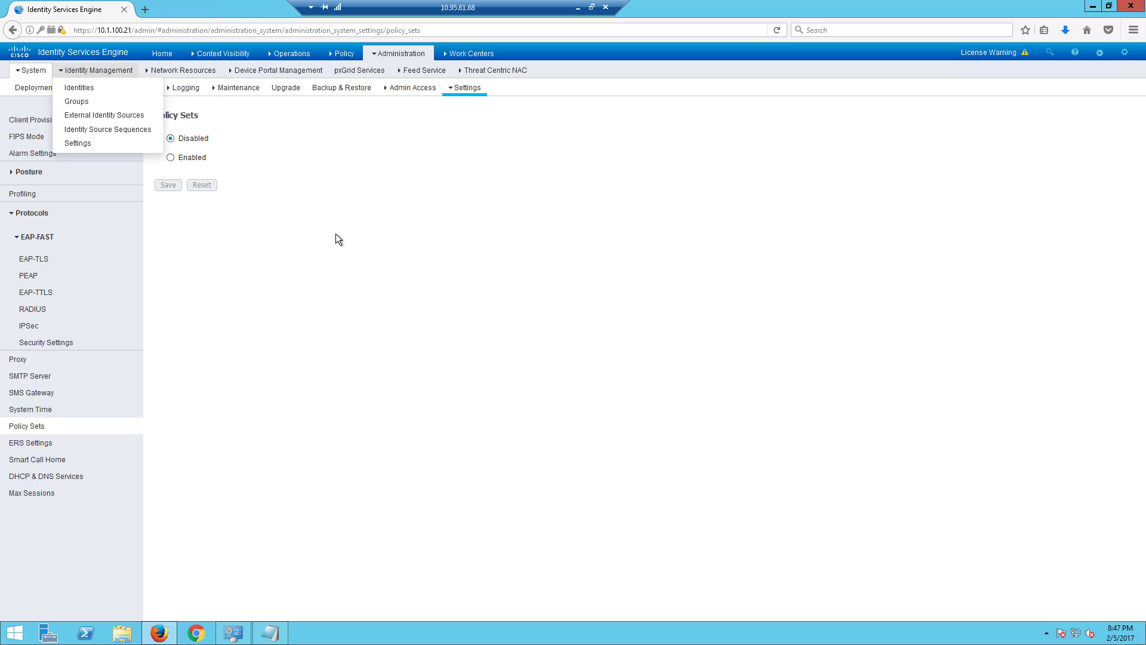
mouse_move(302, 56)
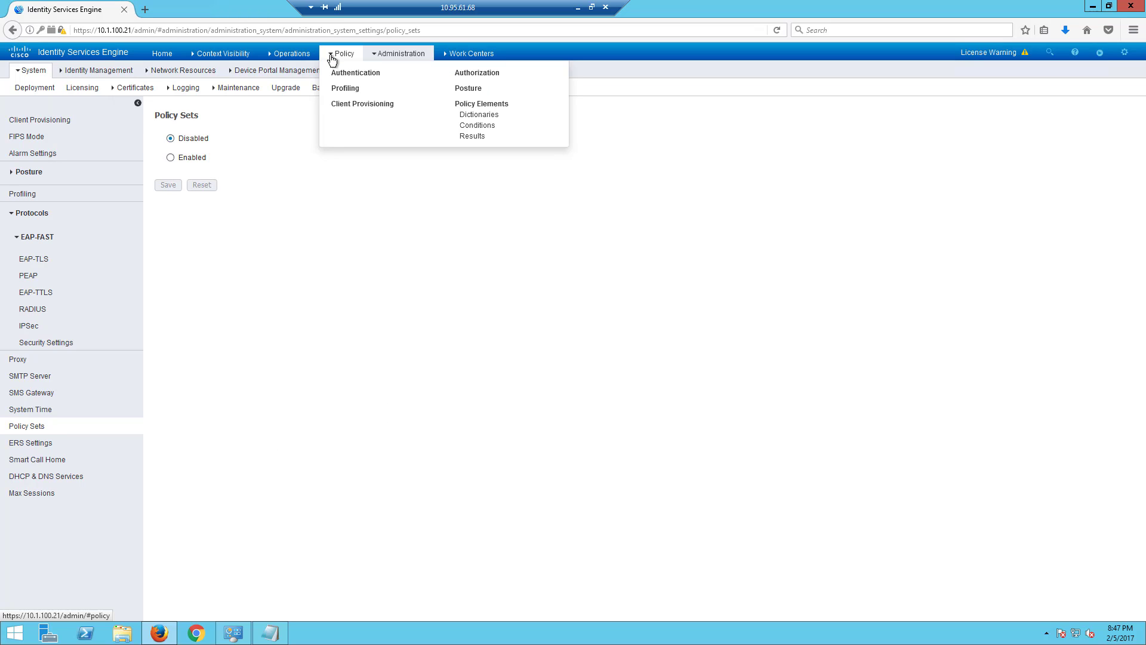
right_click(346, 78)
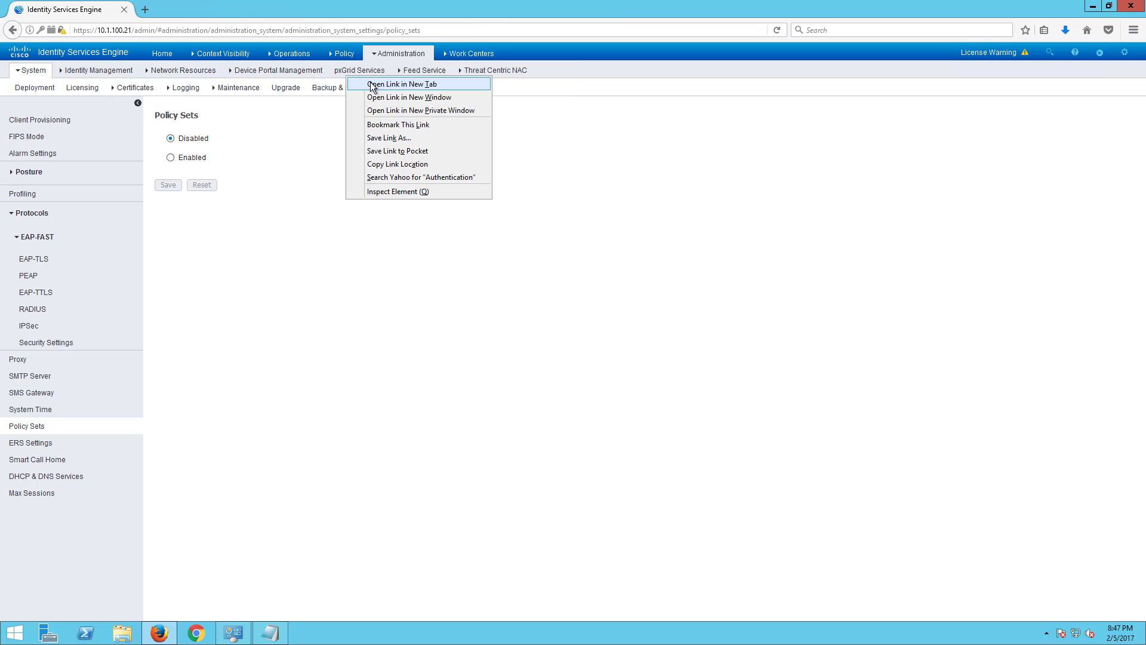
left_click(371, 84)
left_click(192, 11)
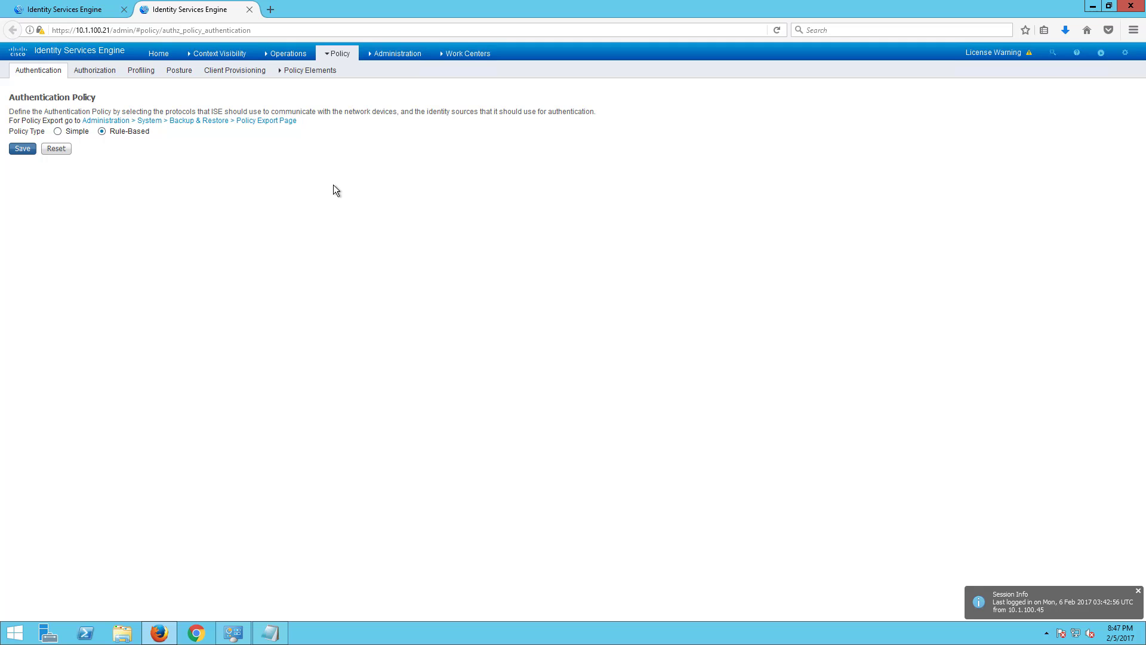
- Reload the Authentication Policy, review the authorization rules, and return to the Policy Sets setting tab
left_click(783, 31)
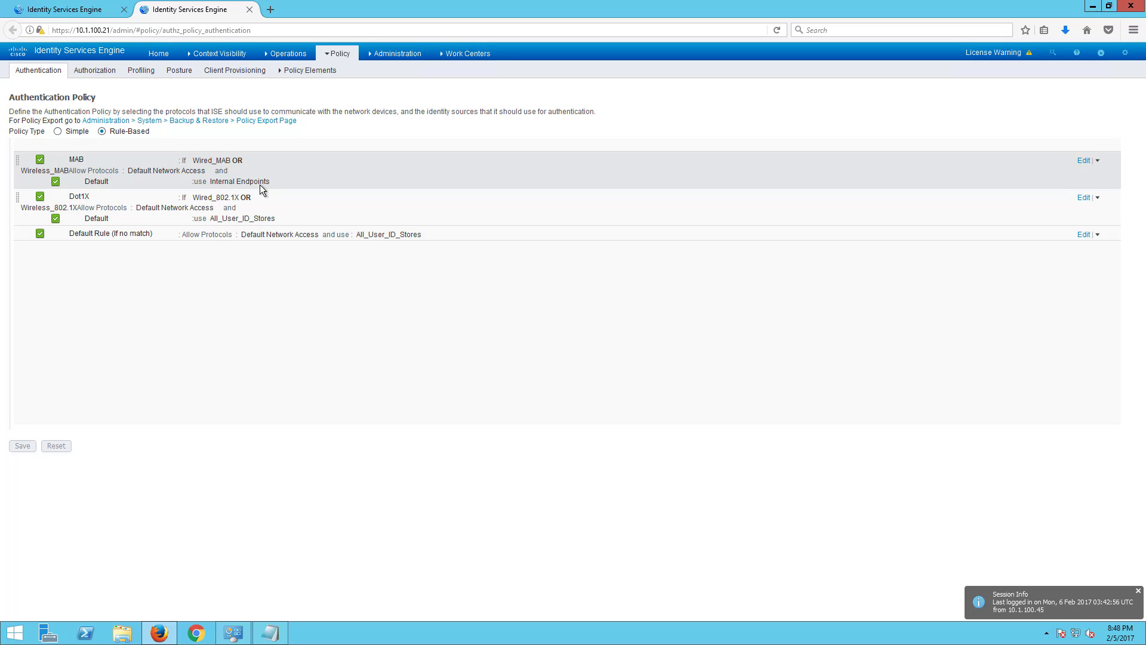
left_click(99, 71)
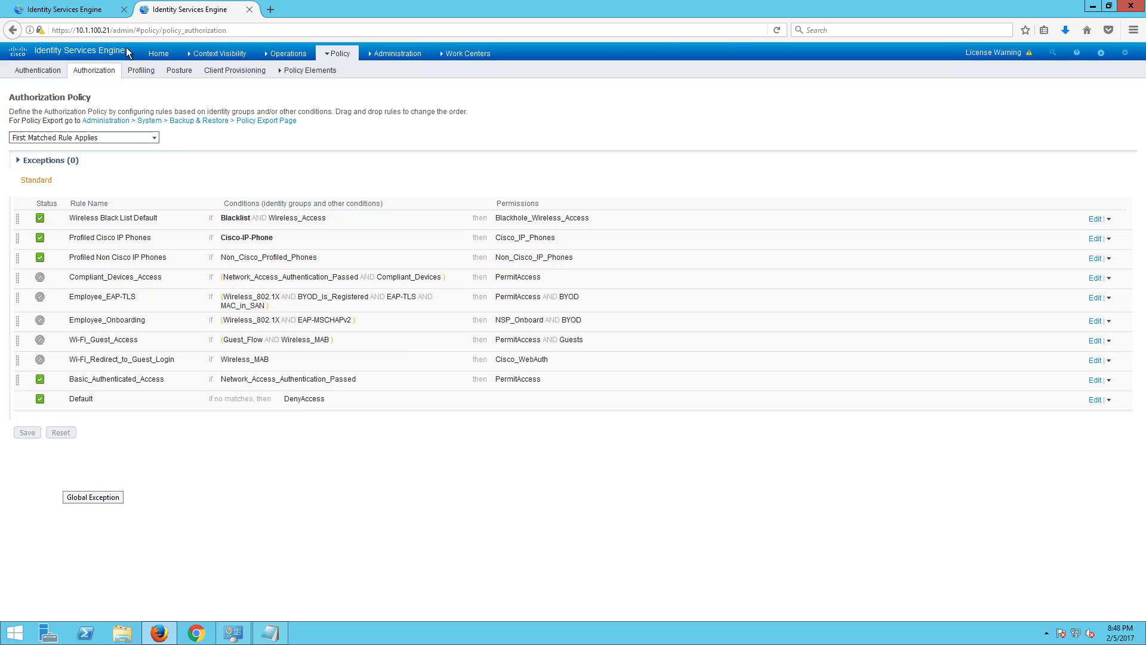
left_click(101, 8)
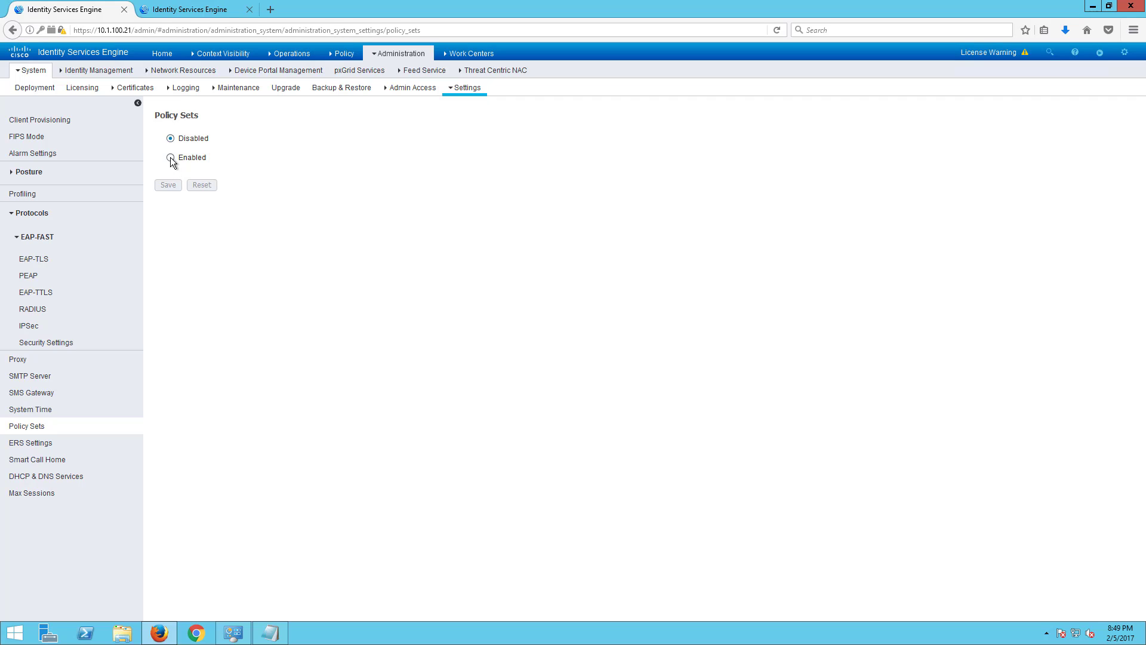
- Enable Policy Sets, save, and log back in as admin
left_click(171, 158)
left_click(175, 189)
left_click(661, 87)
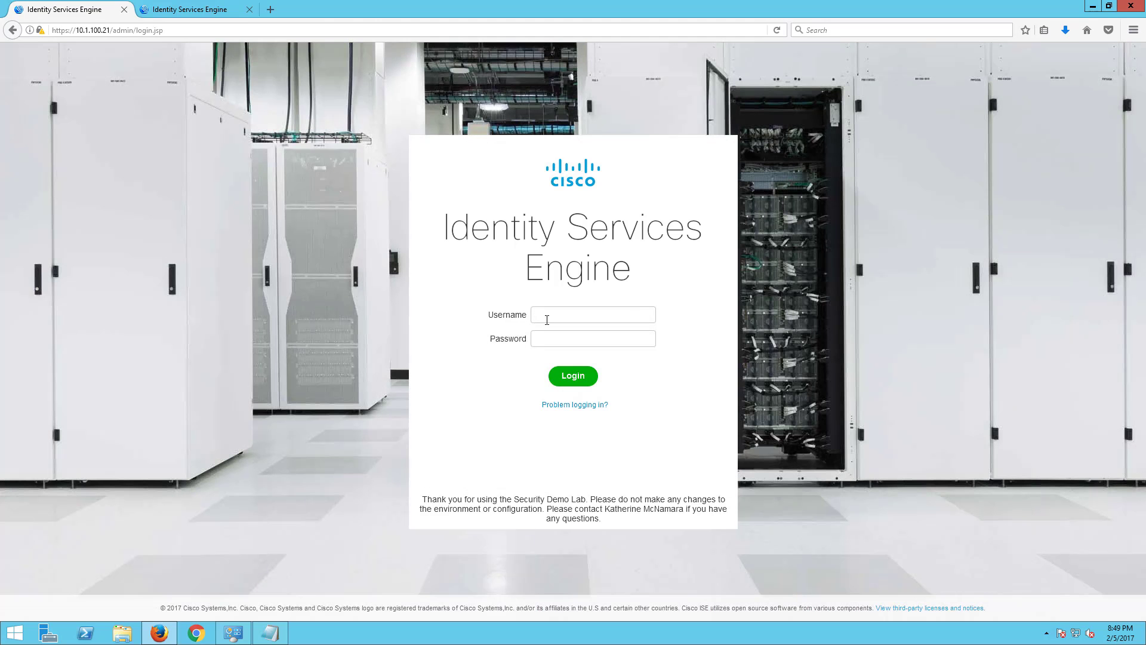
left_click(548, 311)
type("adm••••••••••")
key("Return")
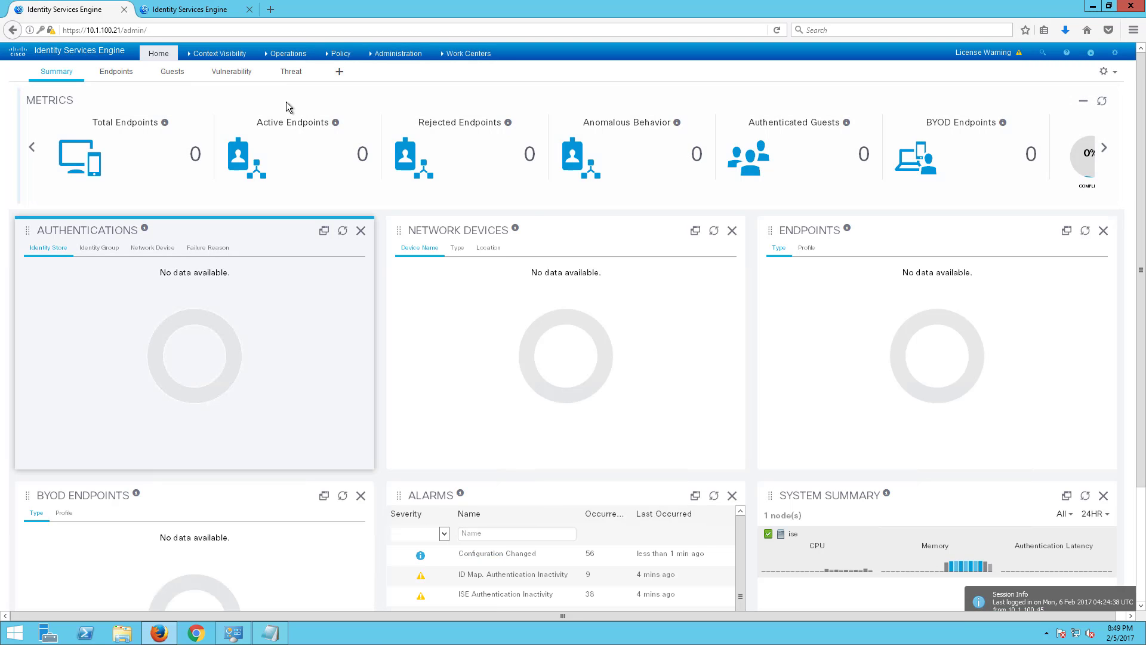
- Go to Policy > Policy Sets, sign in again, and close the extra ISE tab
mouse_move(339, 53)
left_click(347, 73)
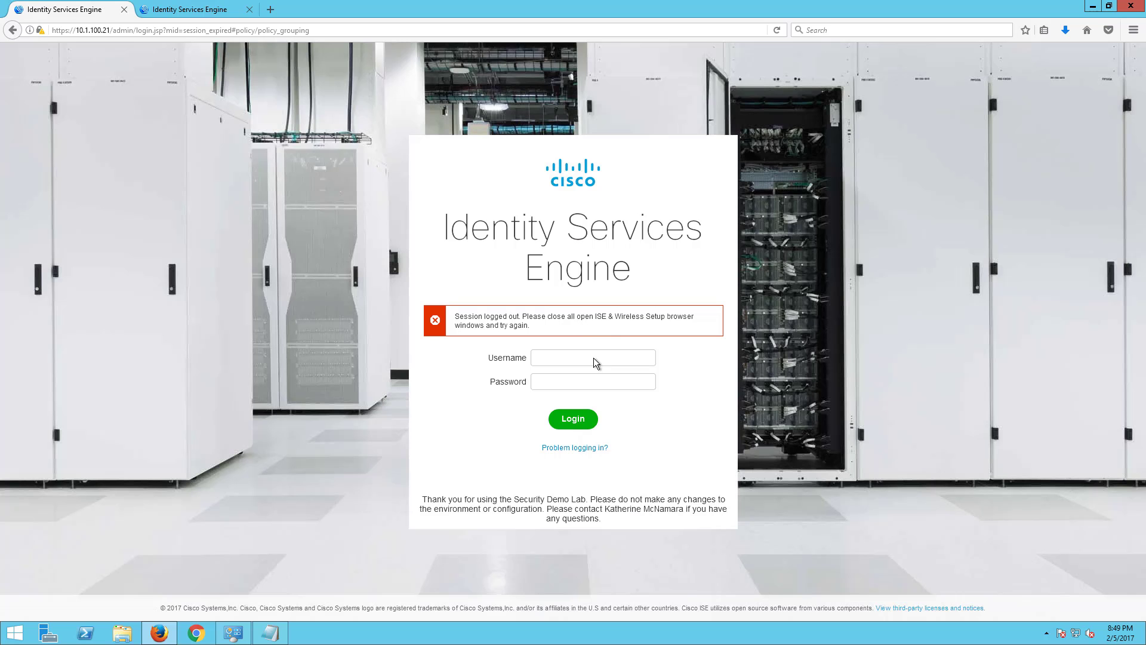
type("admin***********")
key("Return")
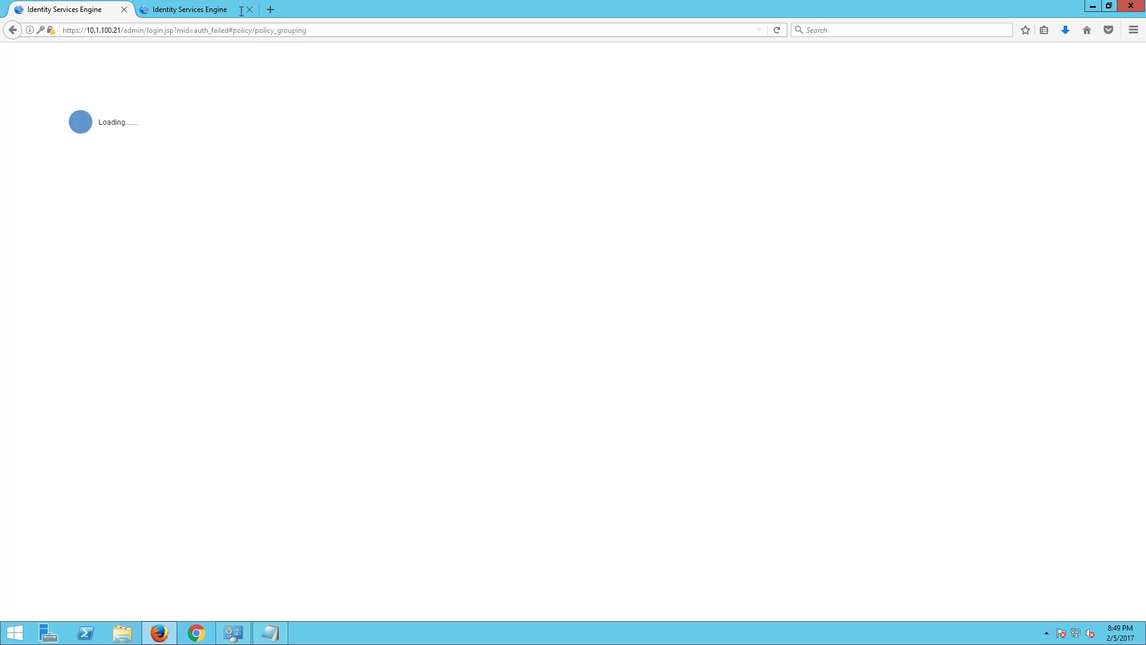
left_click(249, 9)
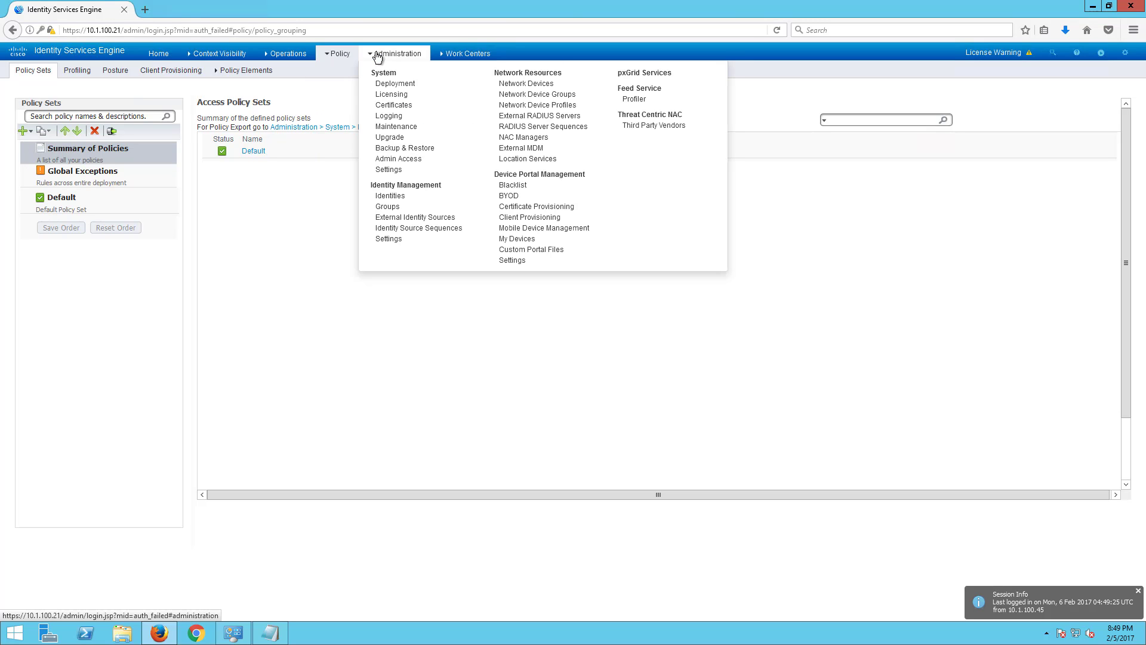
- Add Switches and Wireless Controllers device type groups under All Device Types
left_click(518, 95)
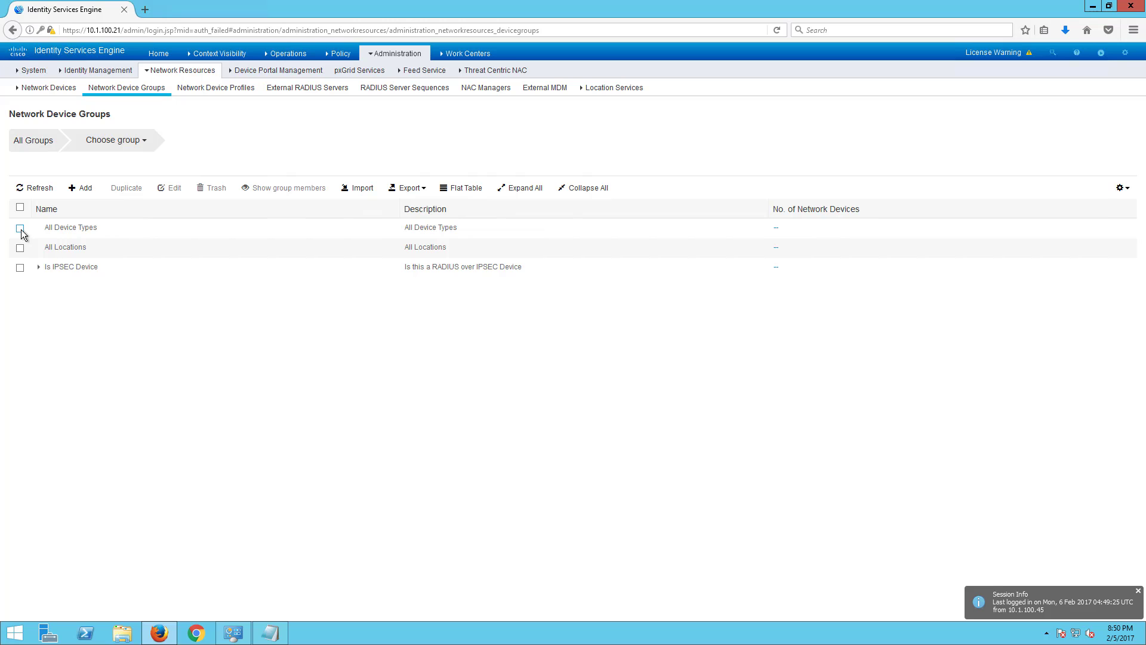
left_click(20, 228)
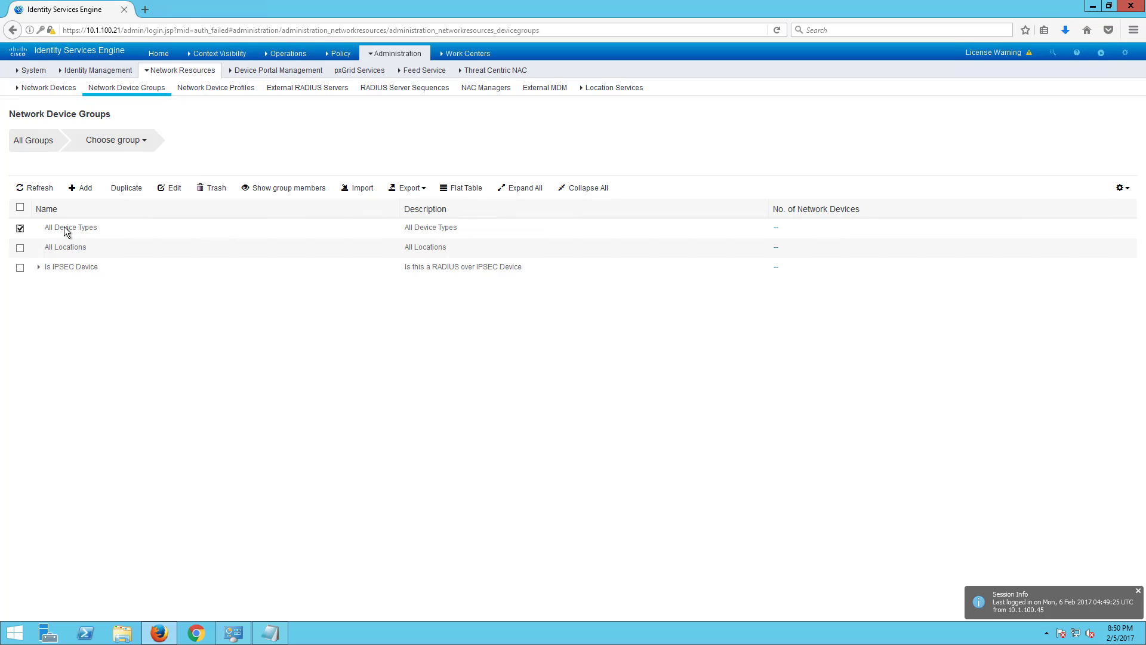
left_click(83, 188)
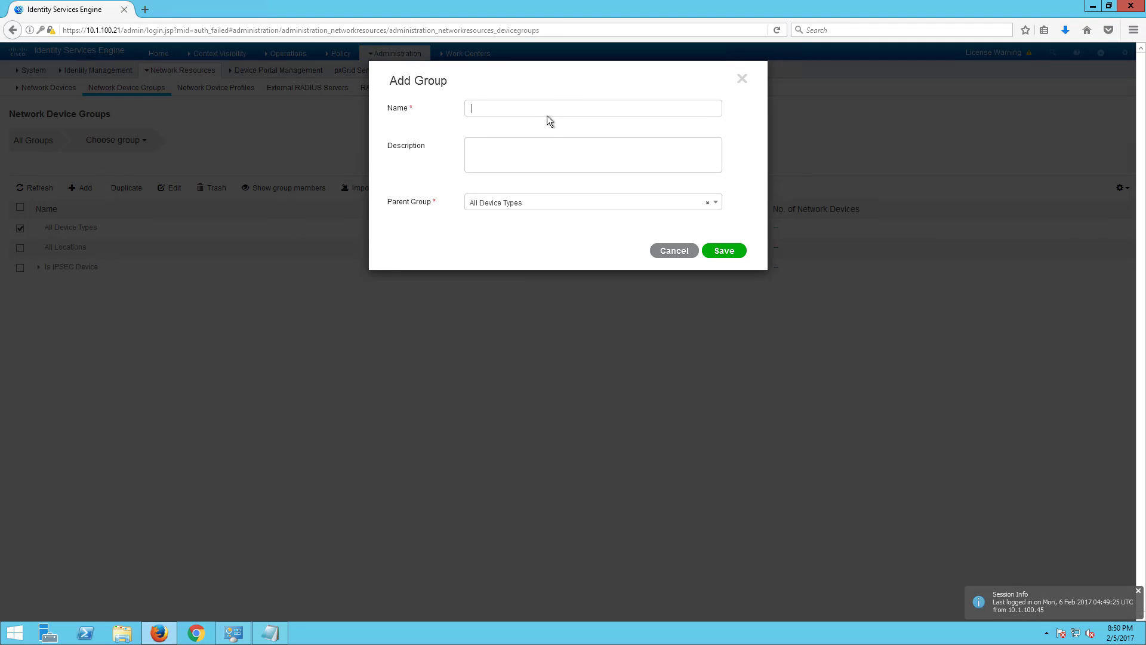
type("Switches")
left_click(711, 258)
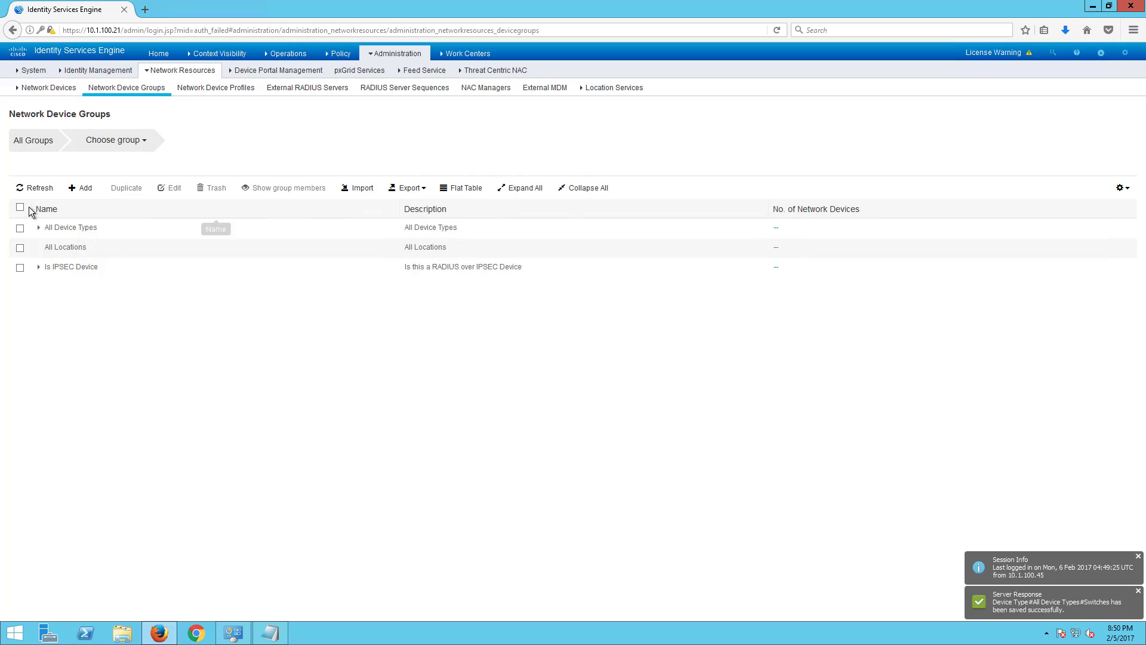
left_click(37, 228)
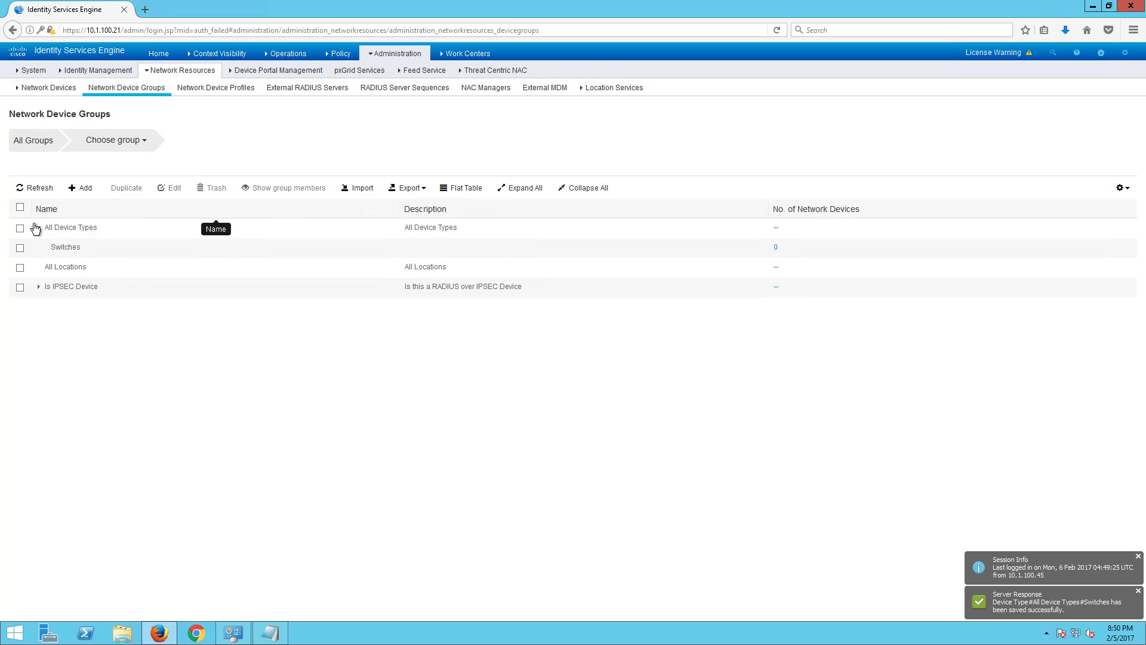
left_click(20, 228)
left_click(83, 191)
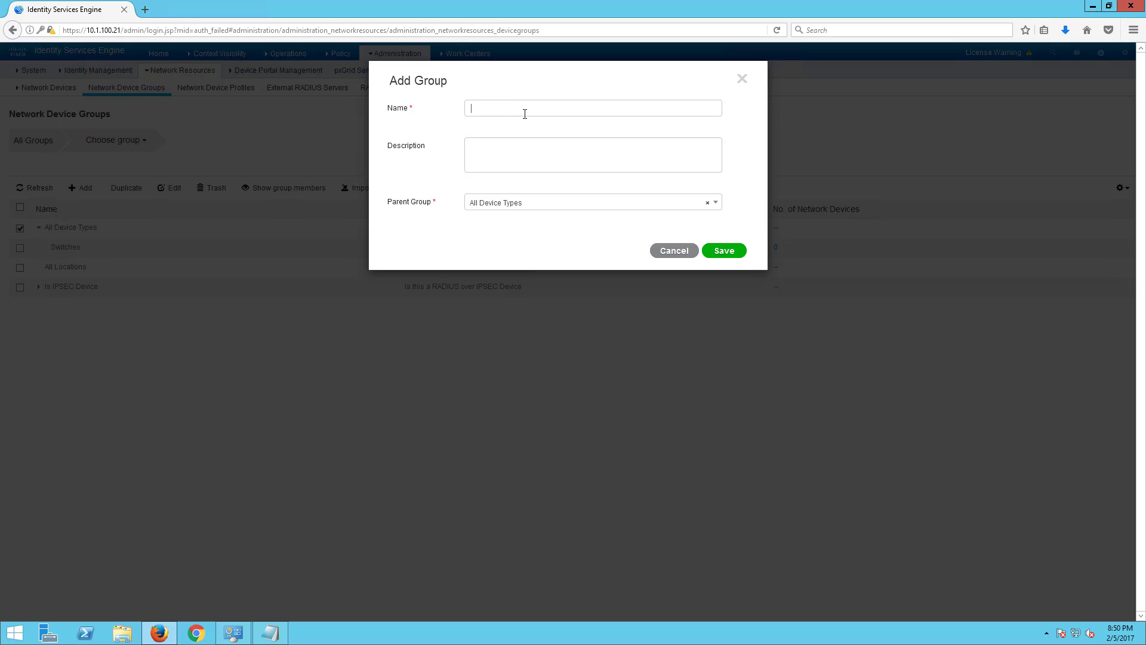
type("Wireless Controllers")
left_click(727, 250)
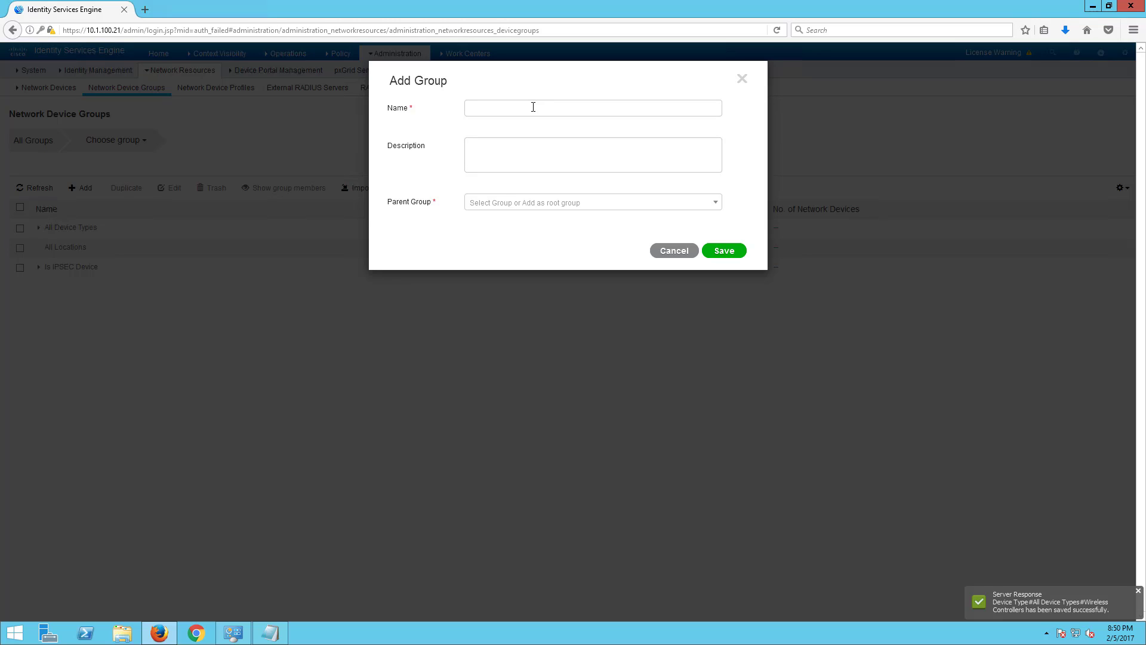
- Add a Firewalls device type group under All Device Types and check the new groups
type("Firewall")
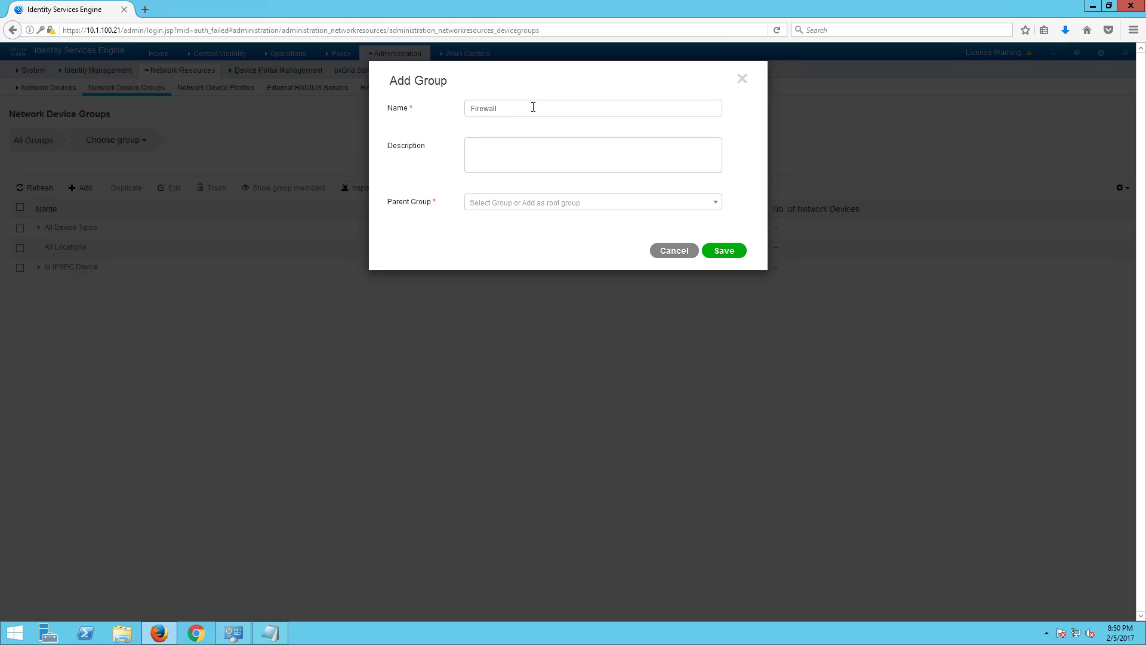
key("BackSpace")
key("BackSpace")
key("BackSpace")
key("BackSpace")
type("walls")
left_click(593, 204)
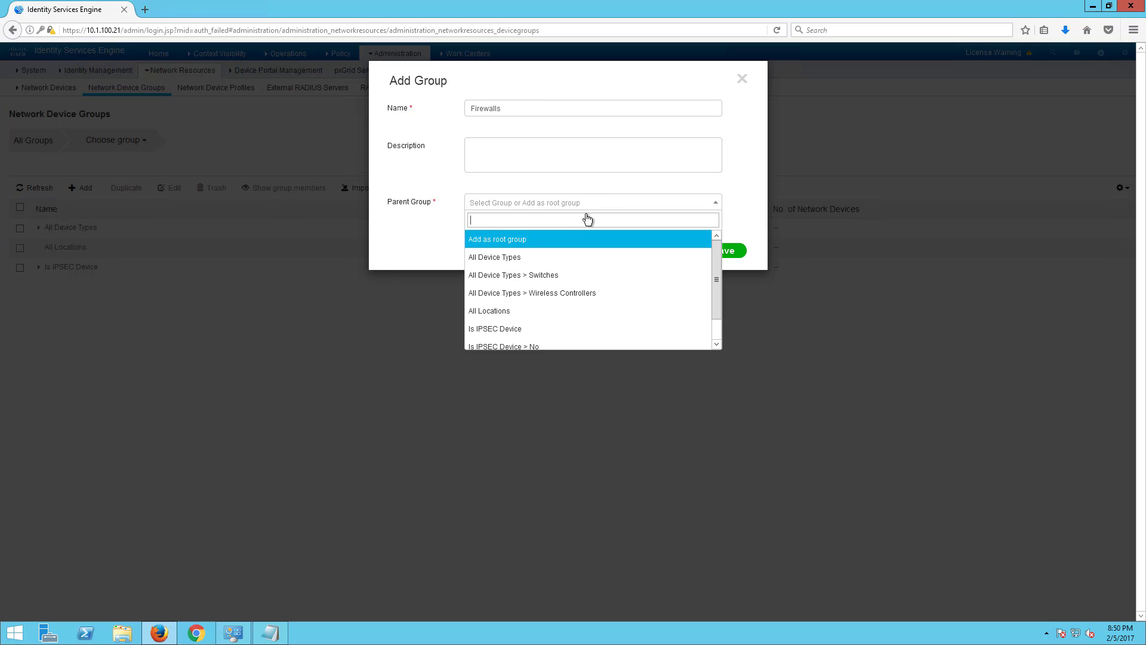
left_click(552, 265)
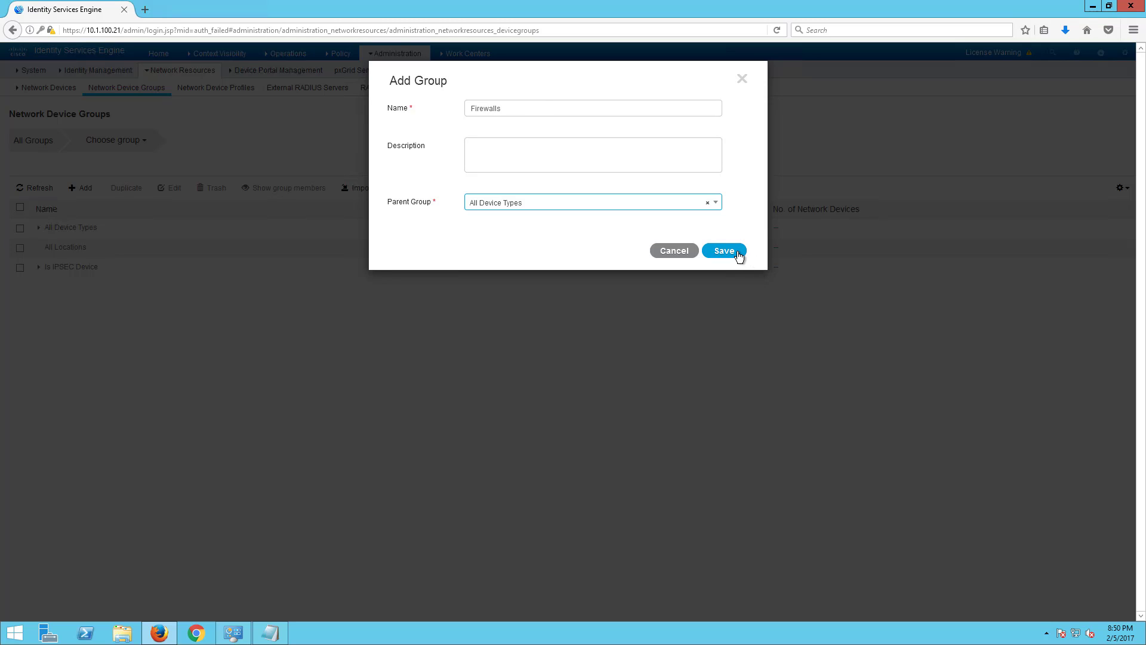
left_click(738, 255)
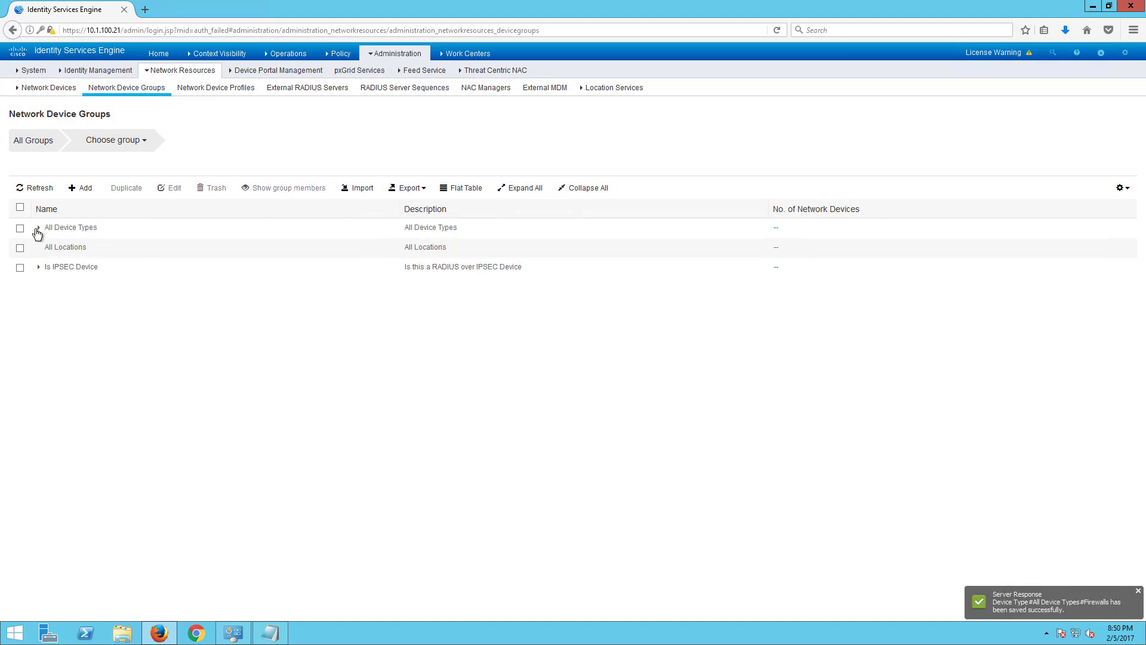
left_click(38, 229)
left_click(38, 228)
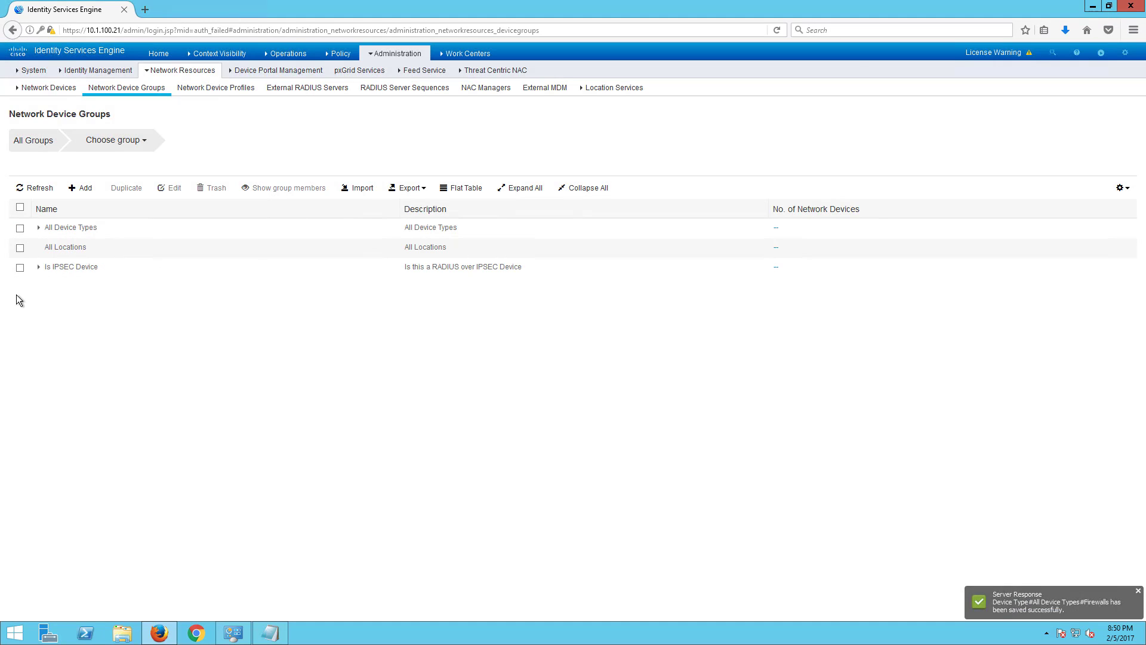
- Add the SecurityDemoLab location group under All Locations
left_click(21, 249)
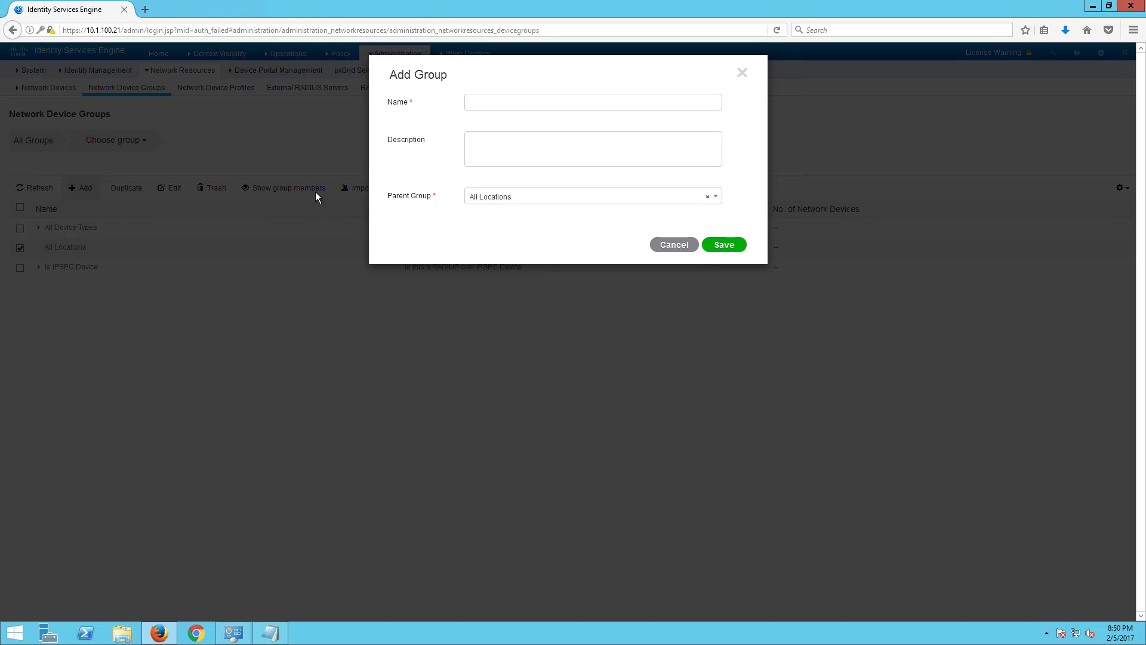
left_click(499, 106)
type("Se")
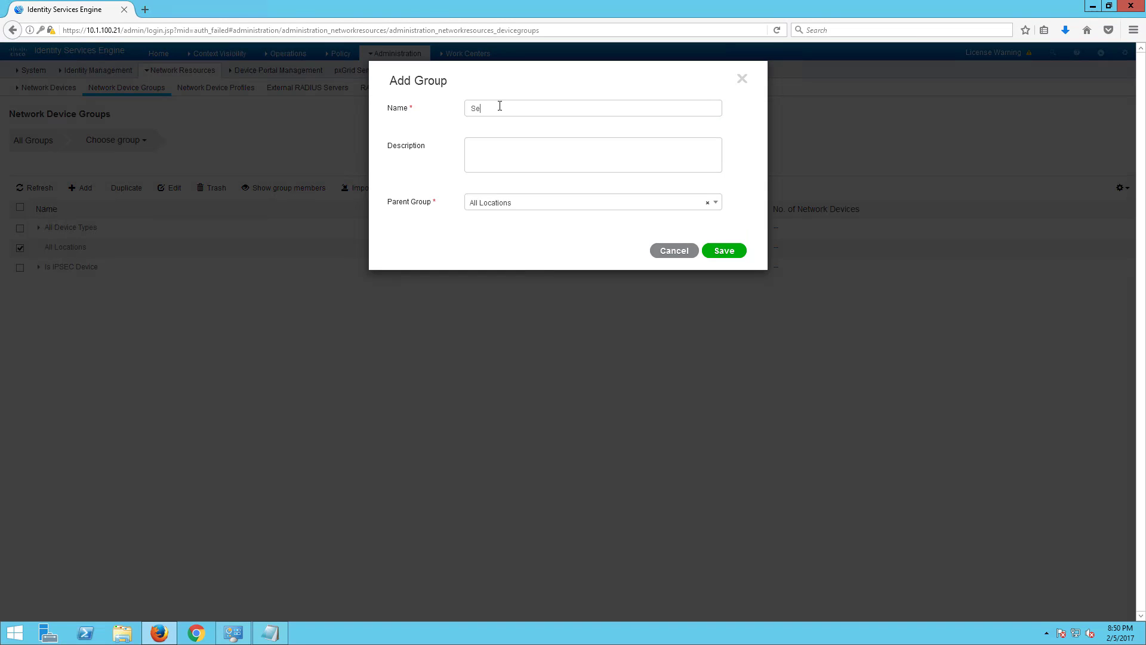
type("curityDemoLab")
left_click(723, 250)
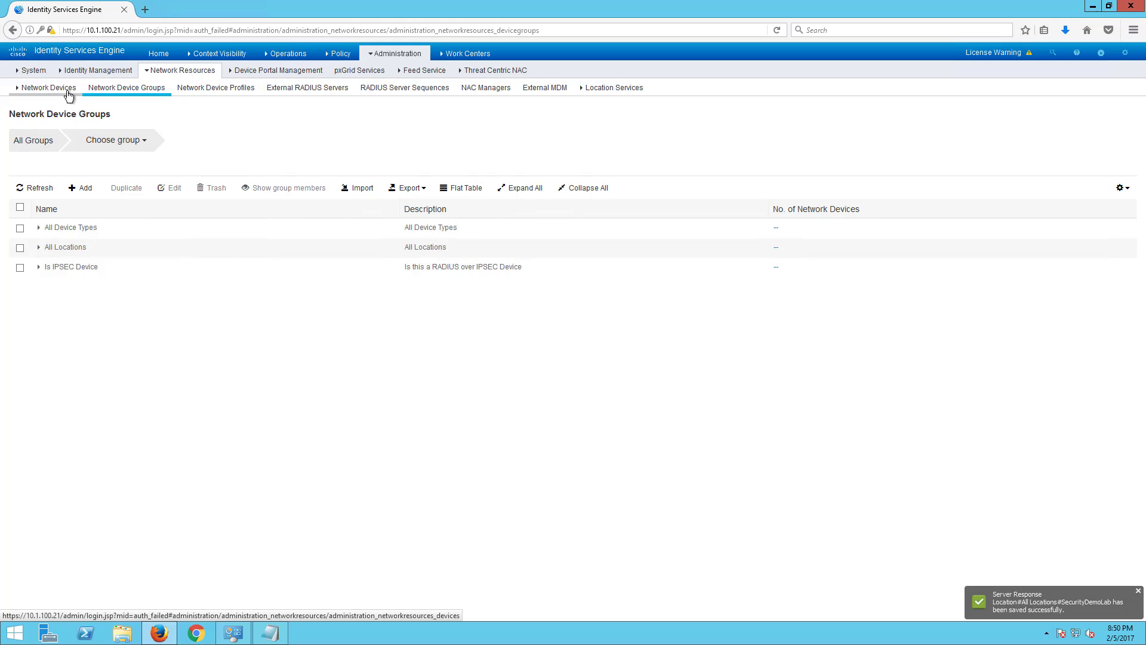
left_click(65, 90)
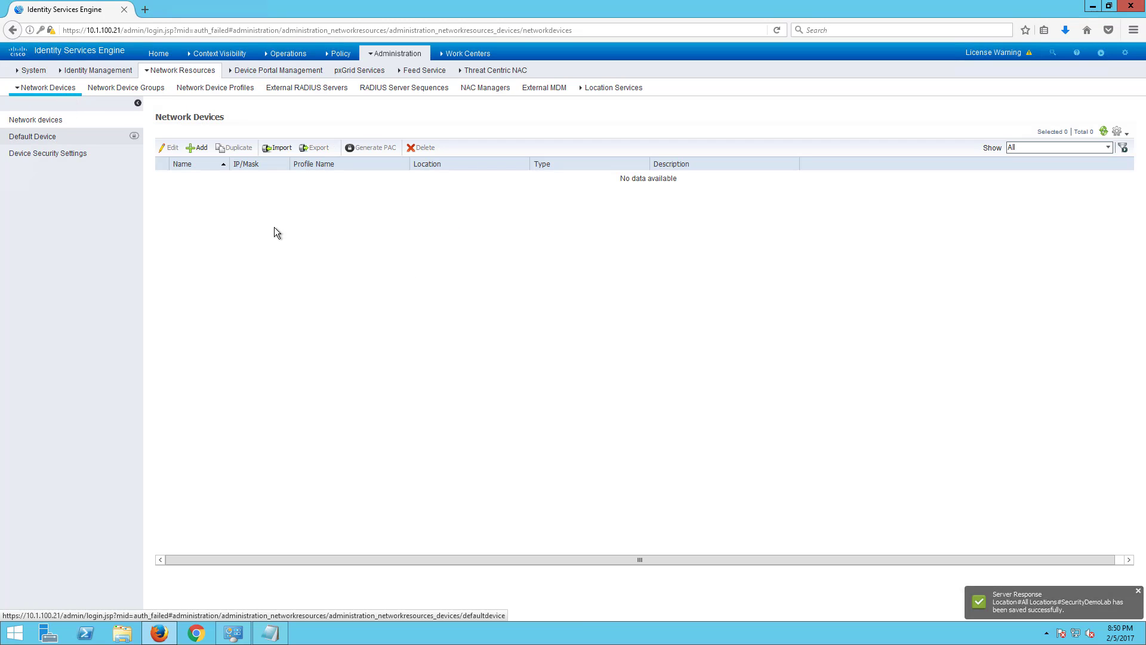
- Add device Sw01 at 10.1.100.75, type Switches, location SecurityDemoLab
left_click(203, 148)
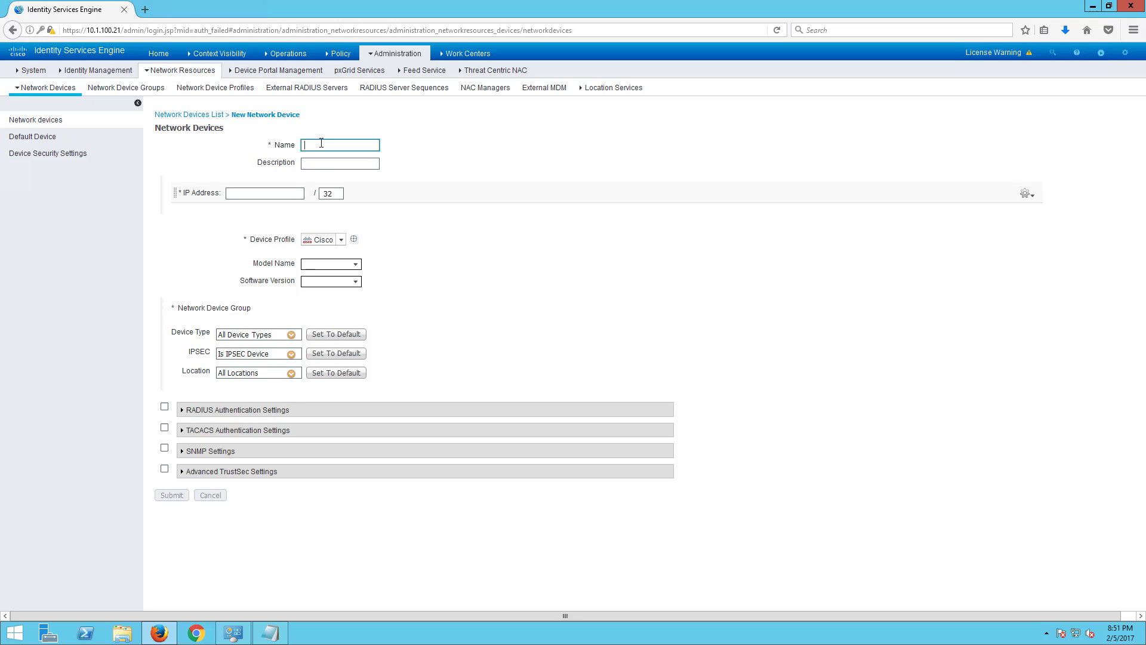
type("Sw01")
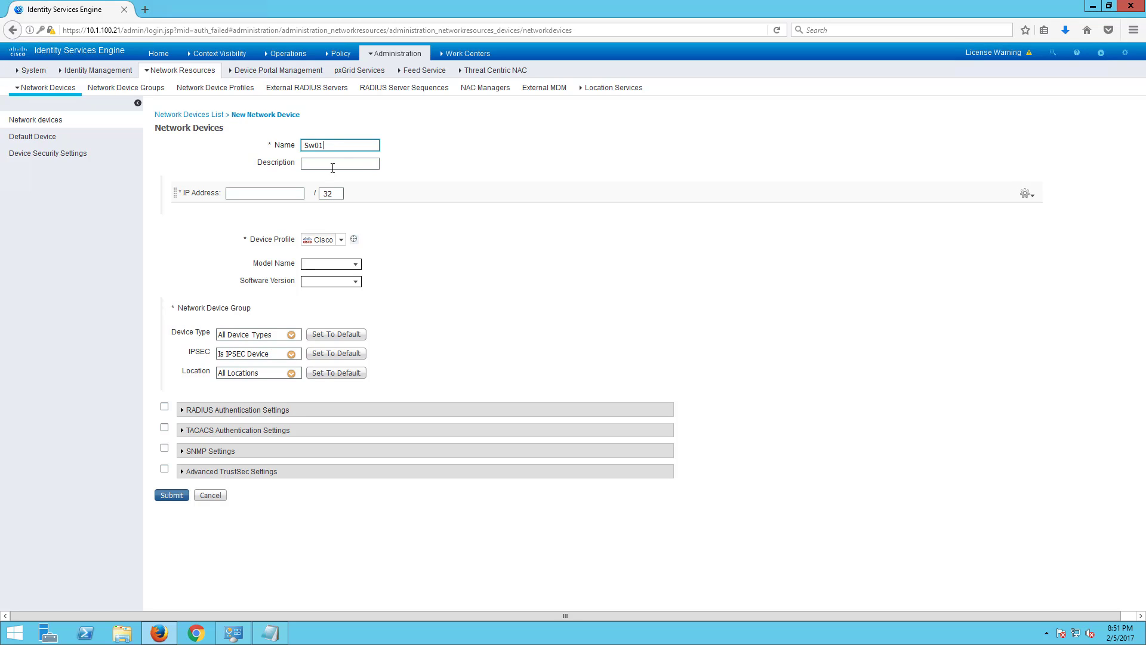
left_click(335, 164)
left_click(246, 194)
type("10")
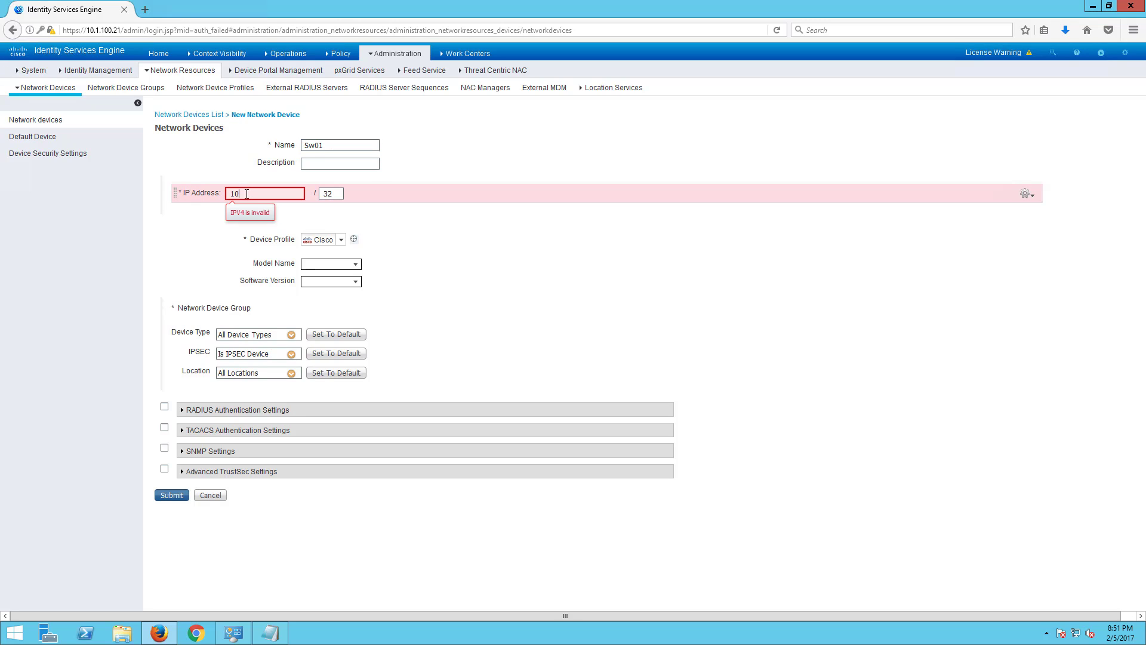
type(".1.100.75")
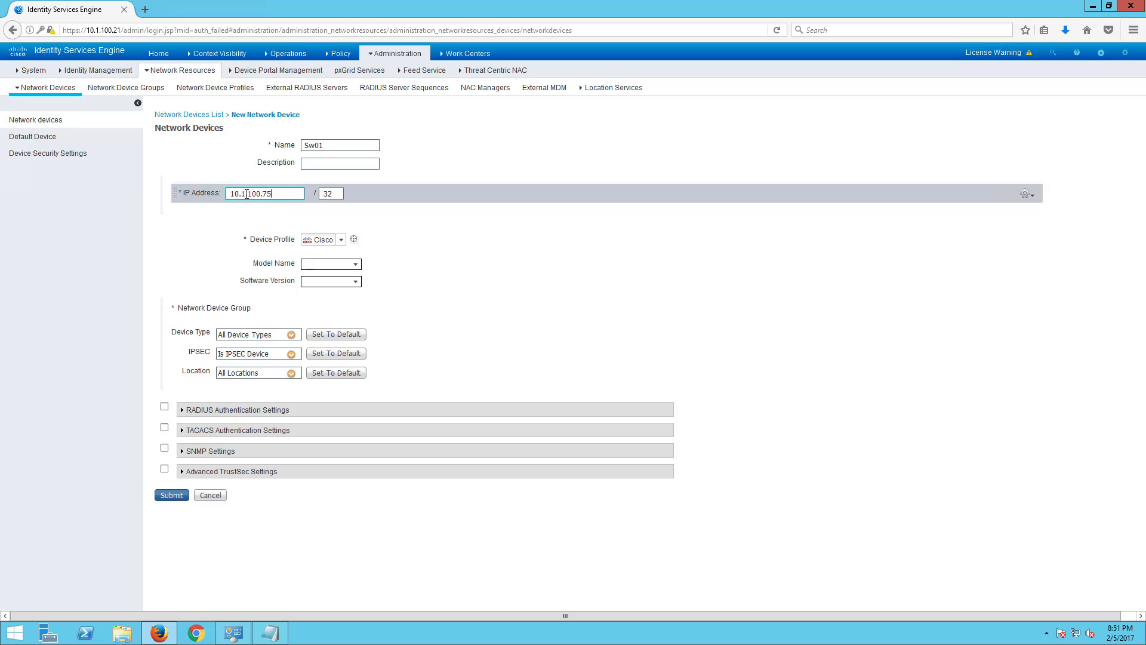
left_click(290, 335)
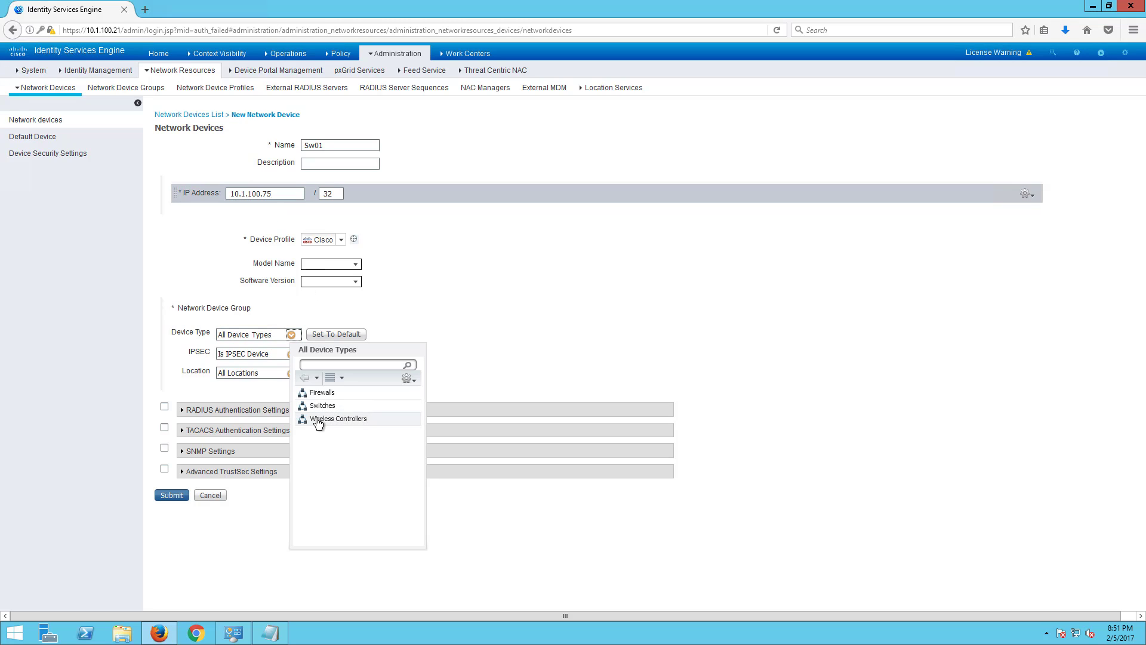
left_click(322, 419)
left_click(292, 335)
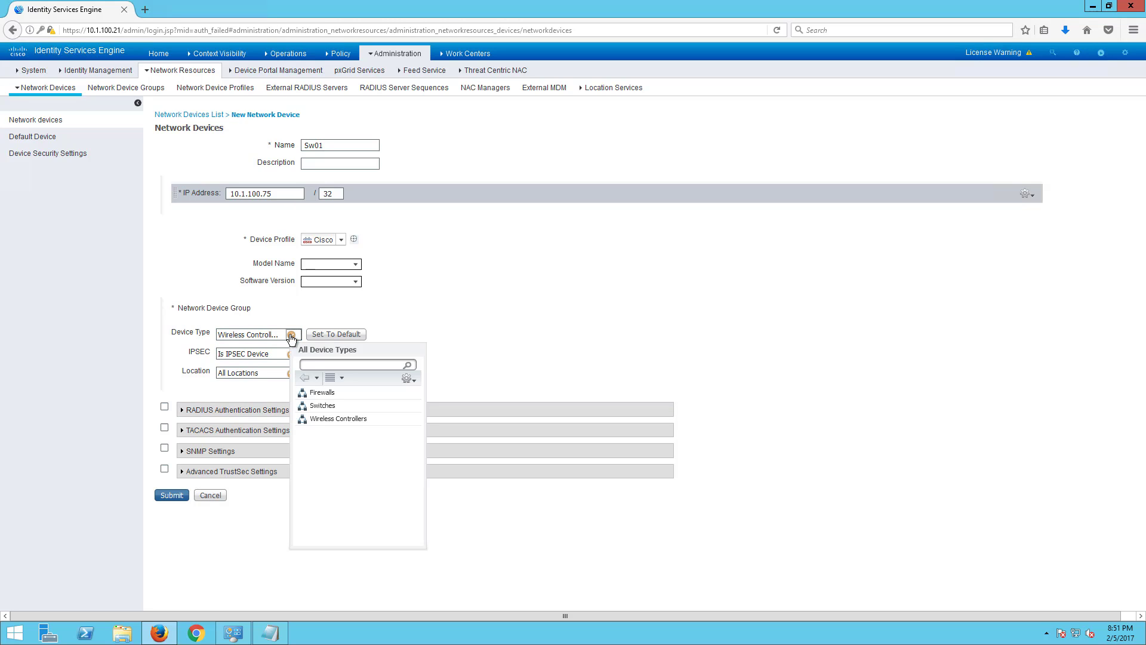
left_click(313, 406)
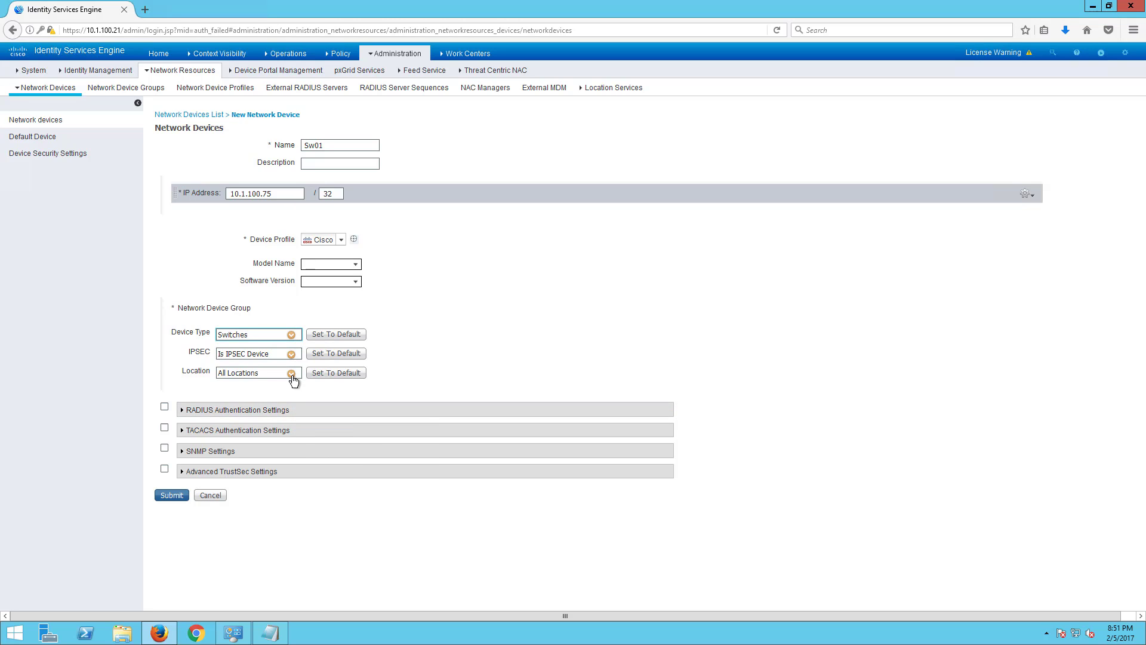
left_click(291, 374)
left_click(344, 432)
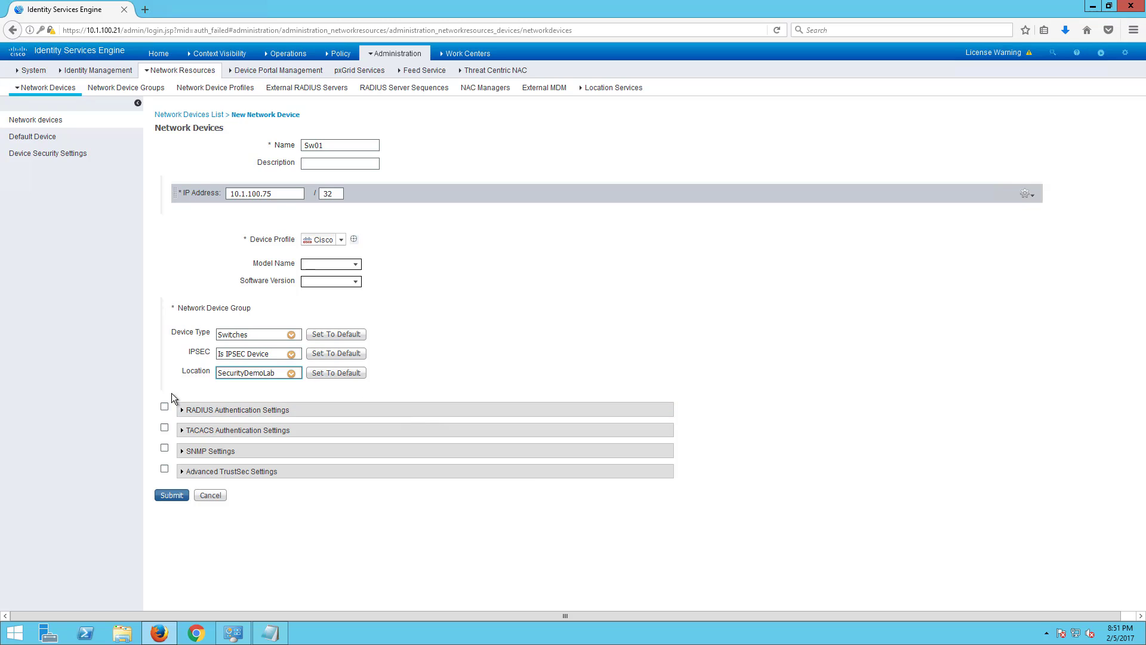
- Enable RADIUS authentication for Sw01 and enter the shared secret
left_click(166, 407)
left_click(165, 406)
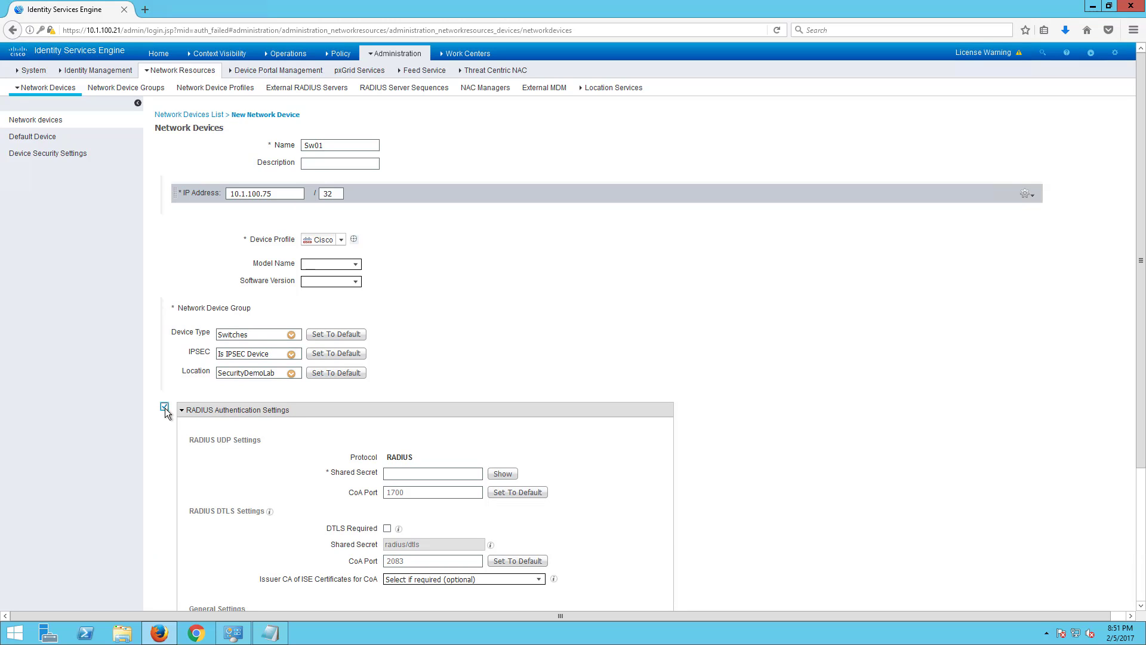
left_click(406, 474)
type("cisco123")
left_click(502, 473)
- Enable SNMP version 2c with the RO community and a 10,000-second polling interval
scroll(173, 428, "down", 3)
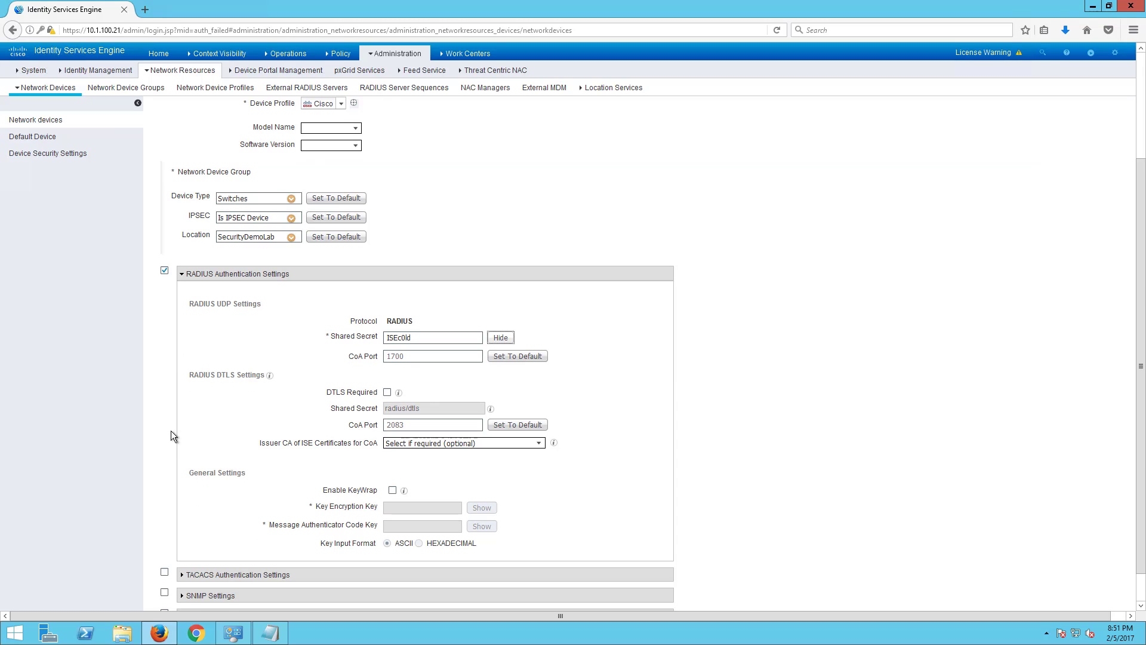
scroll(171, 431, "down", 1)
left_click(164, 558)
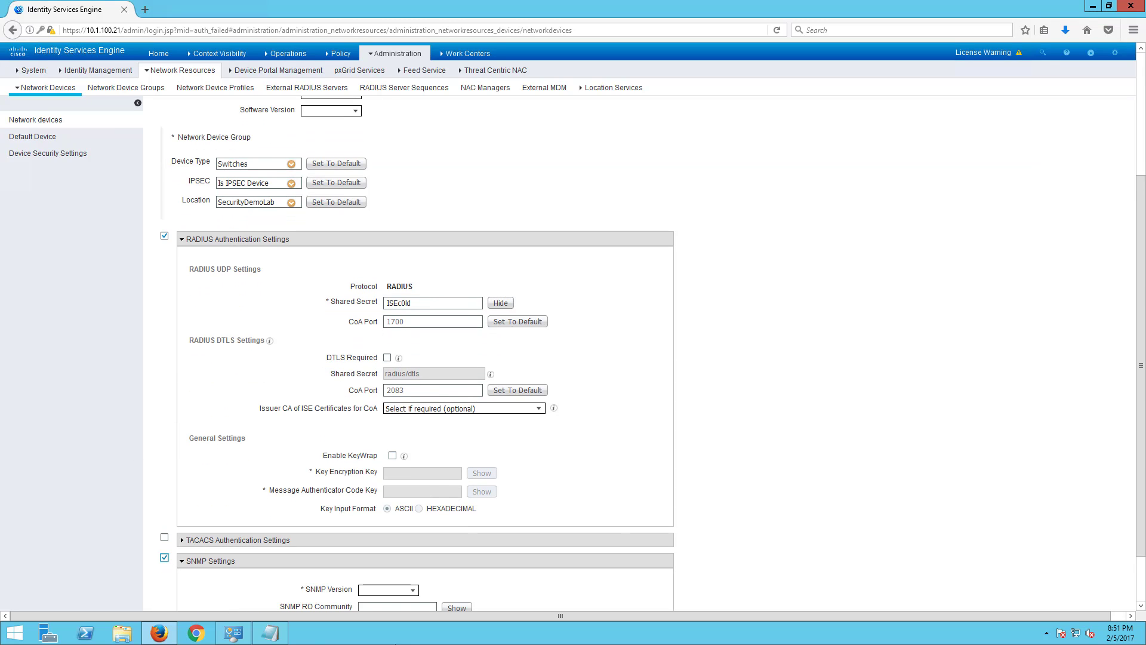
scroll(275, 528, "down", 5)
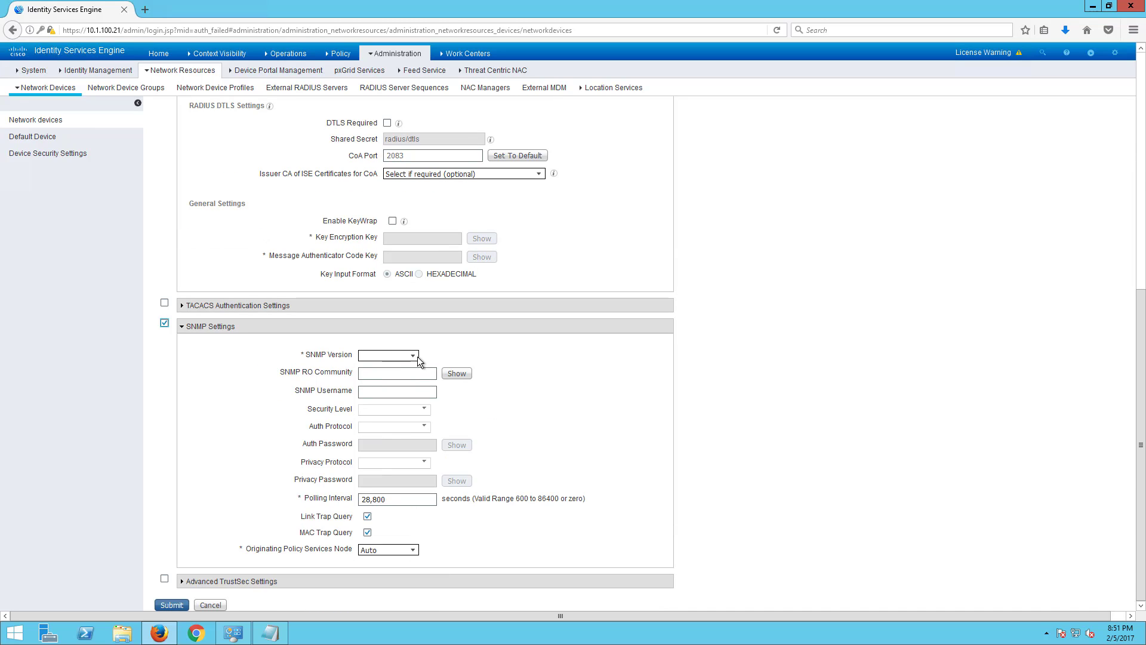
left_click(412, 356)
left_click(402, 383)
left_click(404, 376)
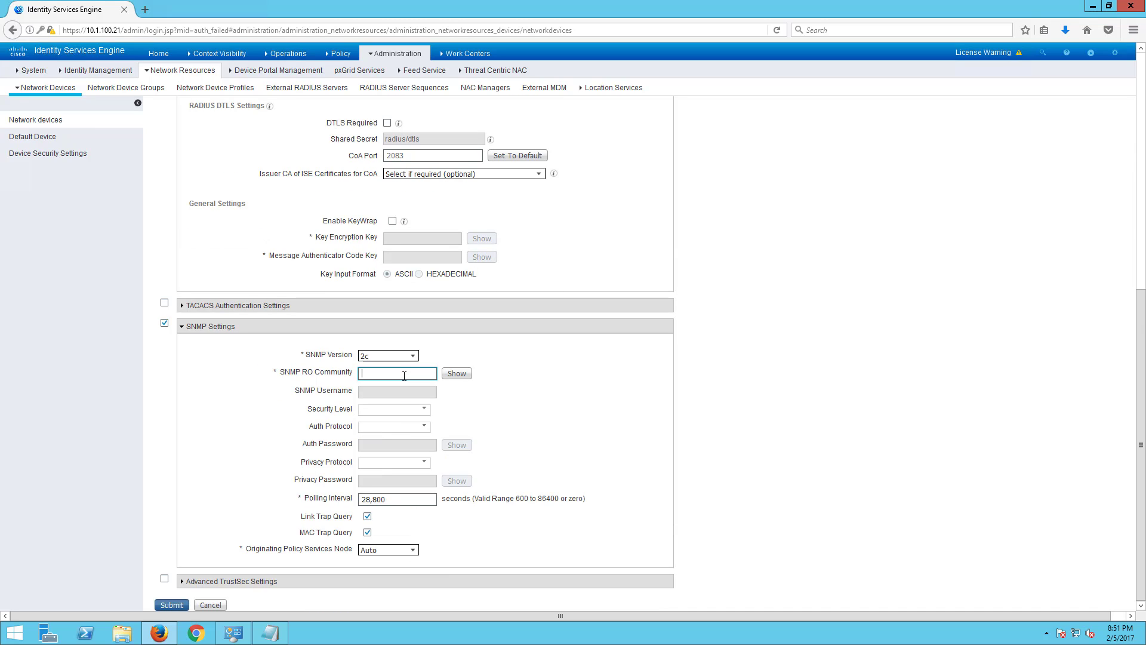
type("•••••••")
left_click(456, 375)
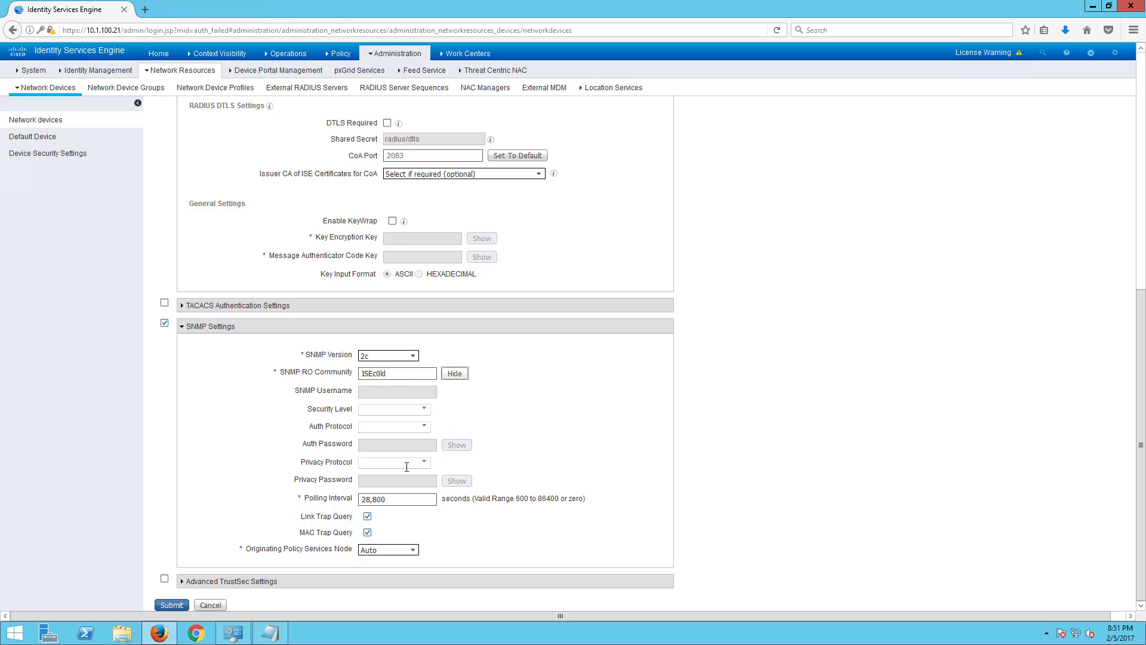
triple_click(382, 496)
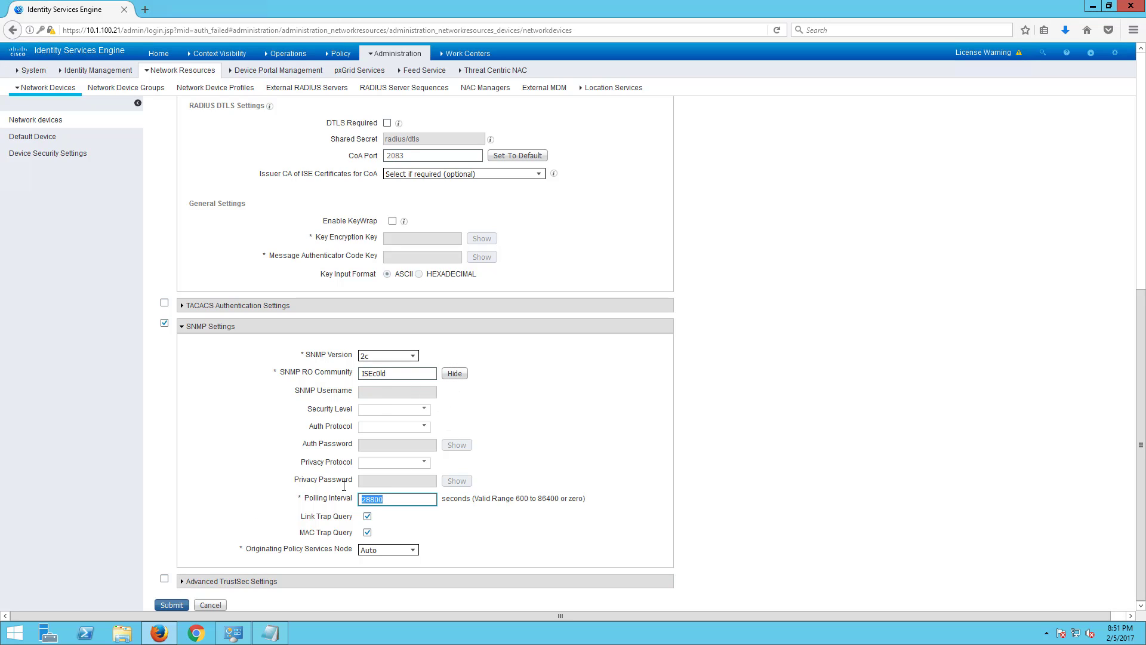
type("100")
left_click(167, 549)
- Review the TACACS and advanced TrustSec sections, then submit Sw01
left_click(182, 308)
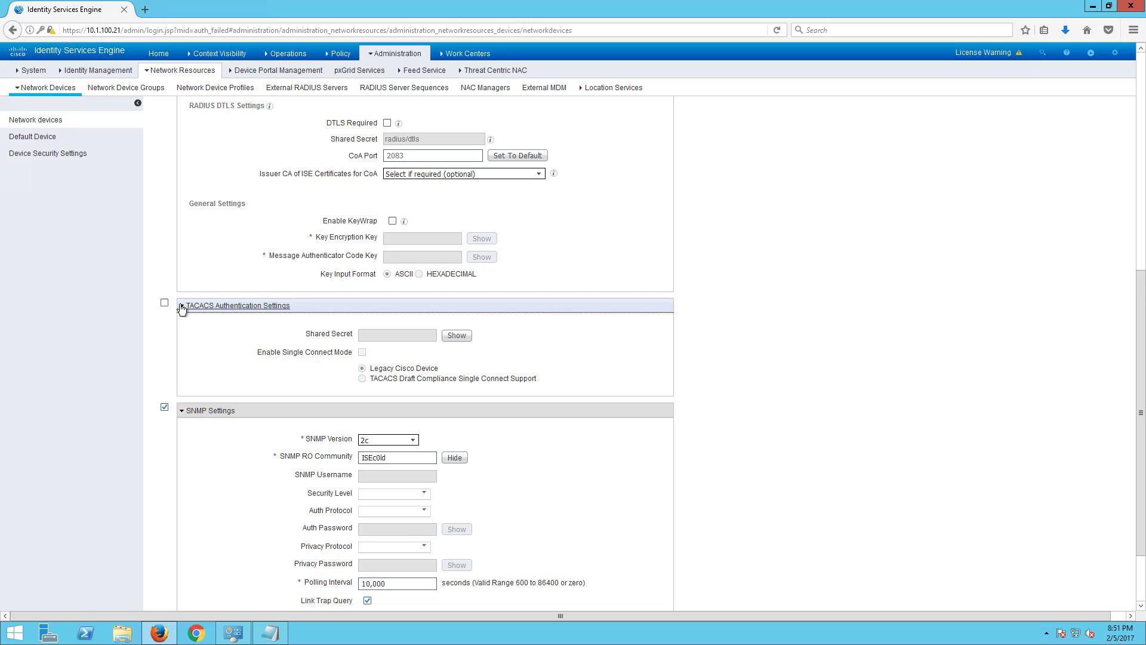
left_click(182, 306)
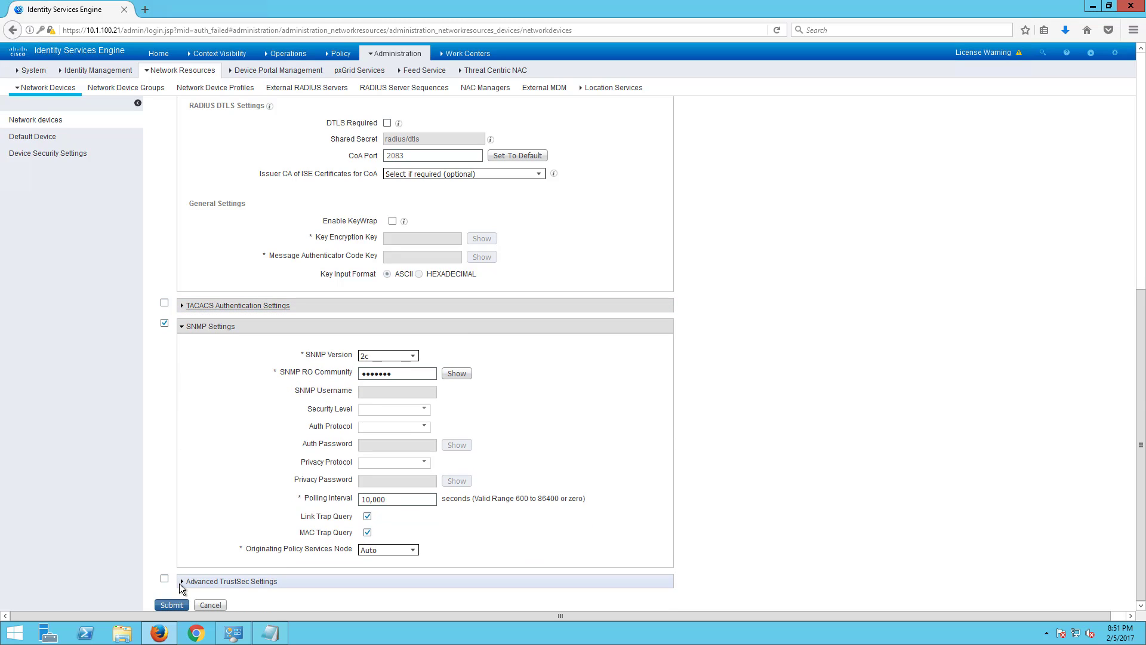
left_click(182, 307)
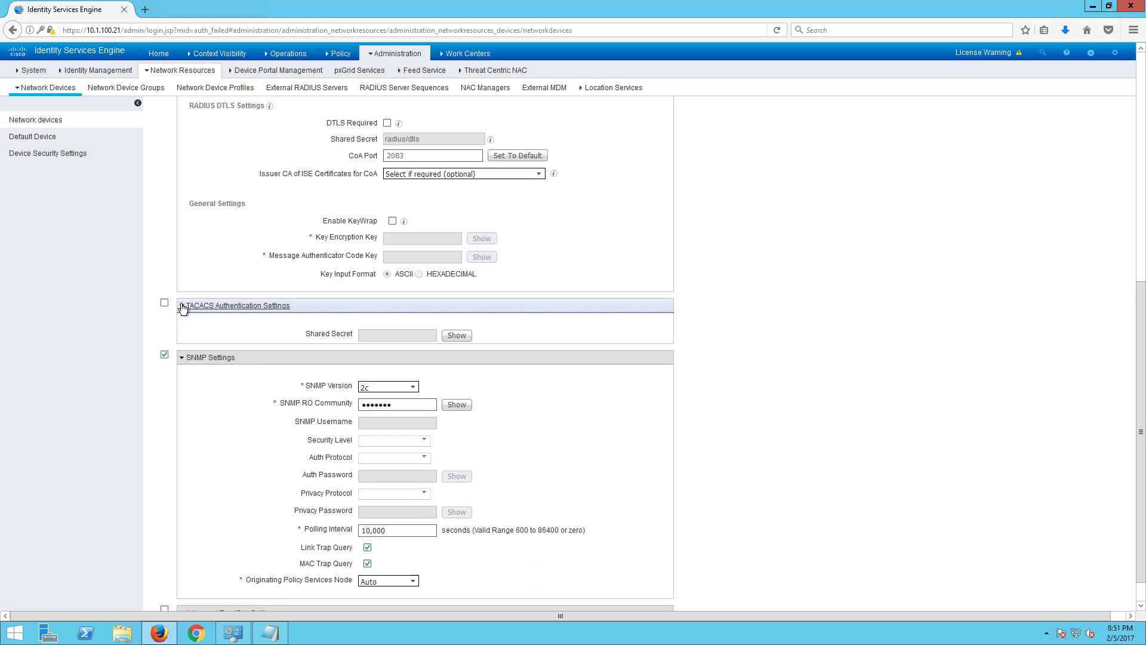
left_click(182, 306)
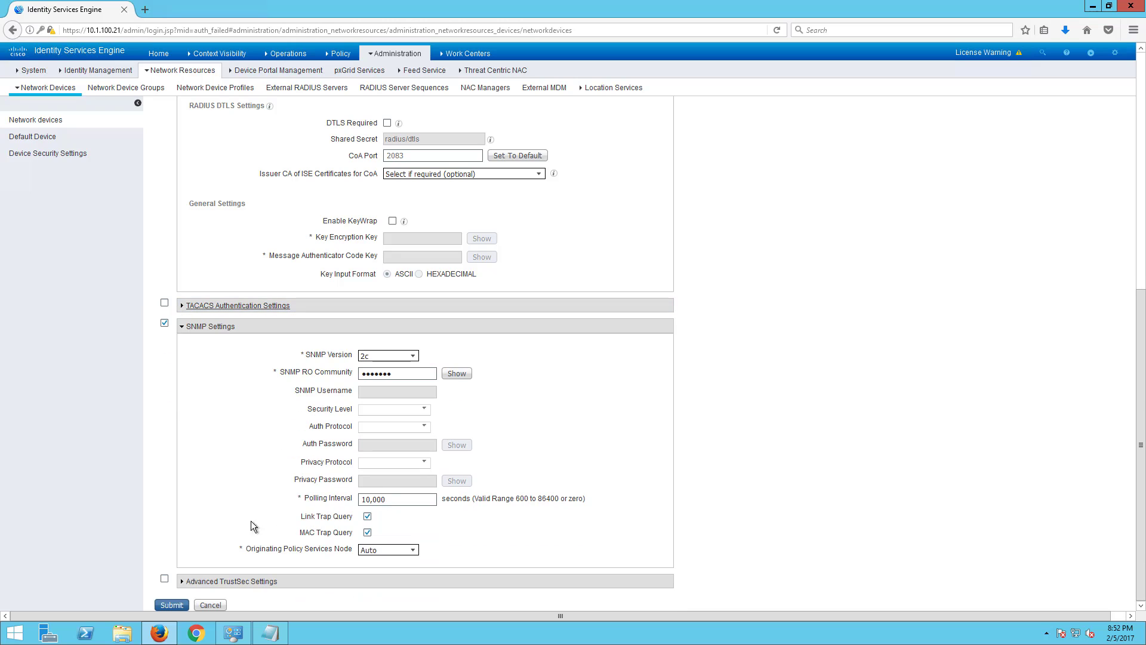
left_click(181, 582)
scroll(184, 561, "down", 9)
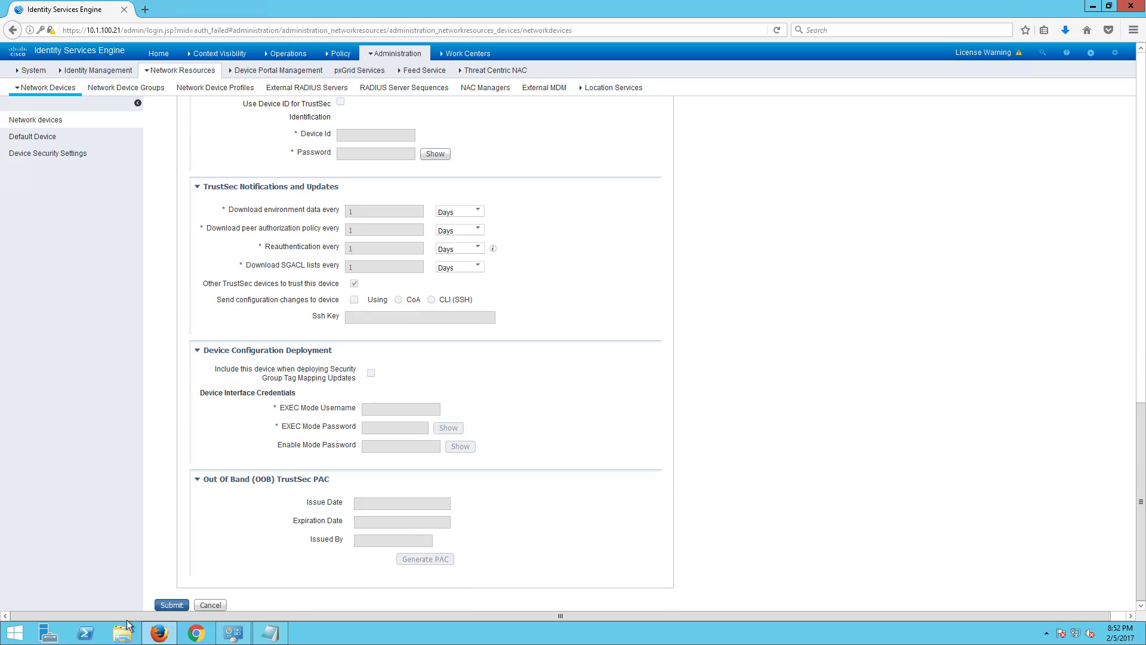
scroll(230, 417, "up", 6)
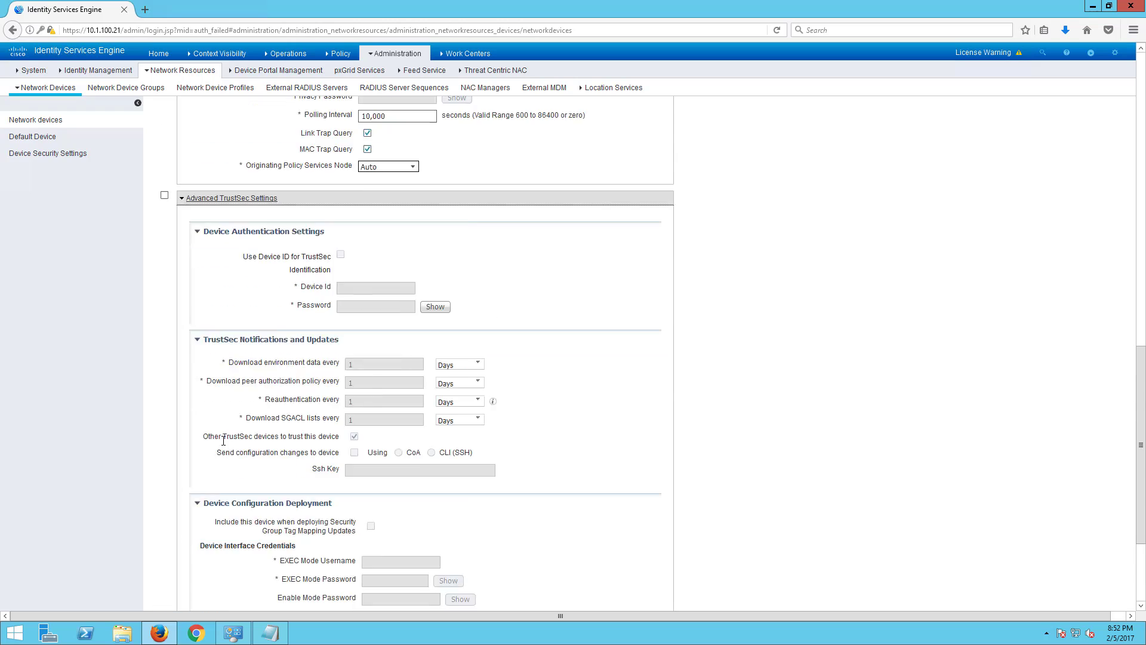
left_click(181, 385)
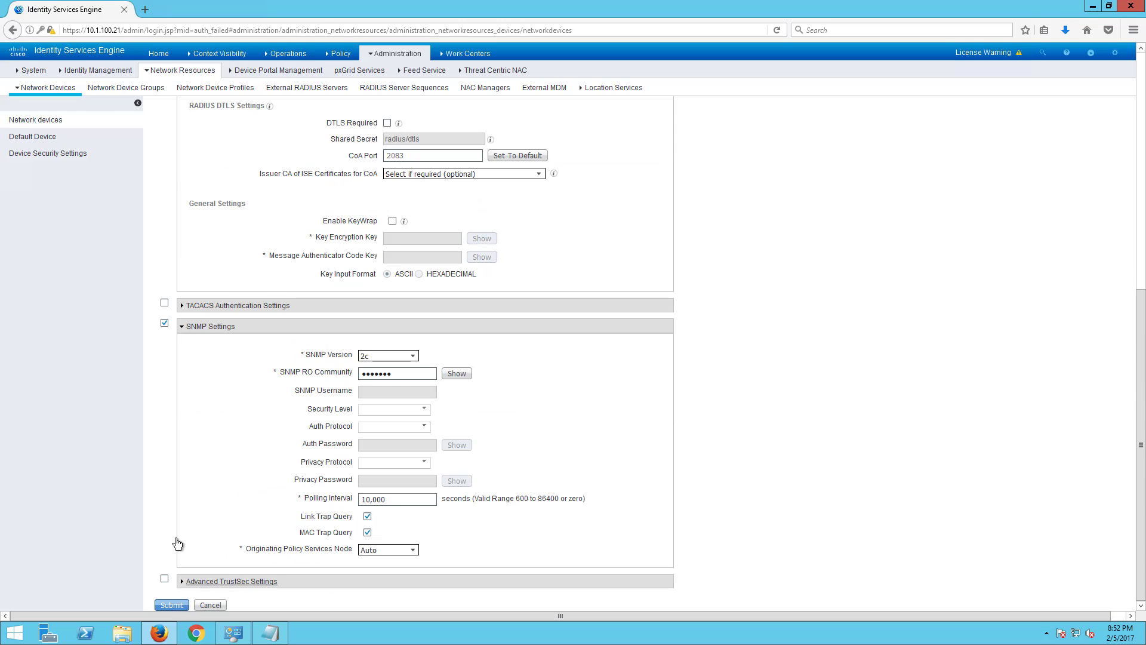
scroll(248, 489, "up", 3)
scroll(197, 552, "down", 3)
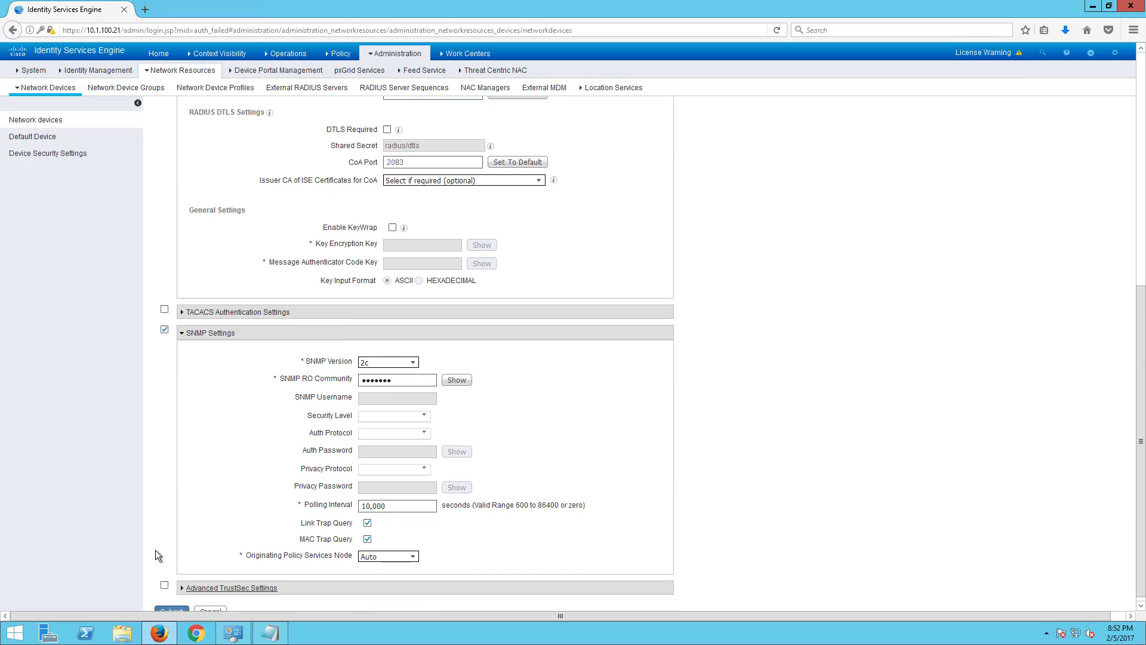
left_click(170, 604)
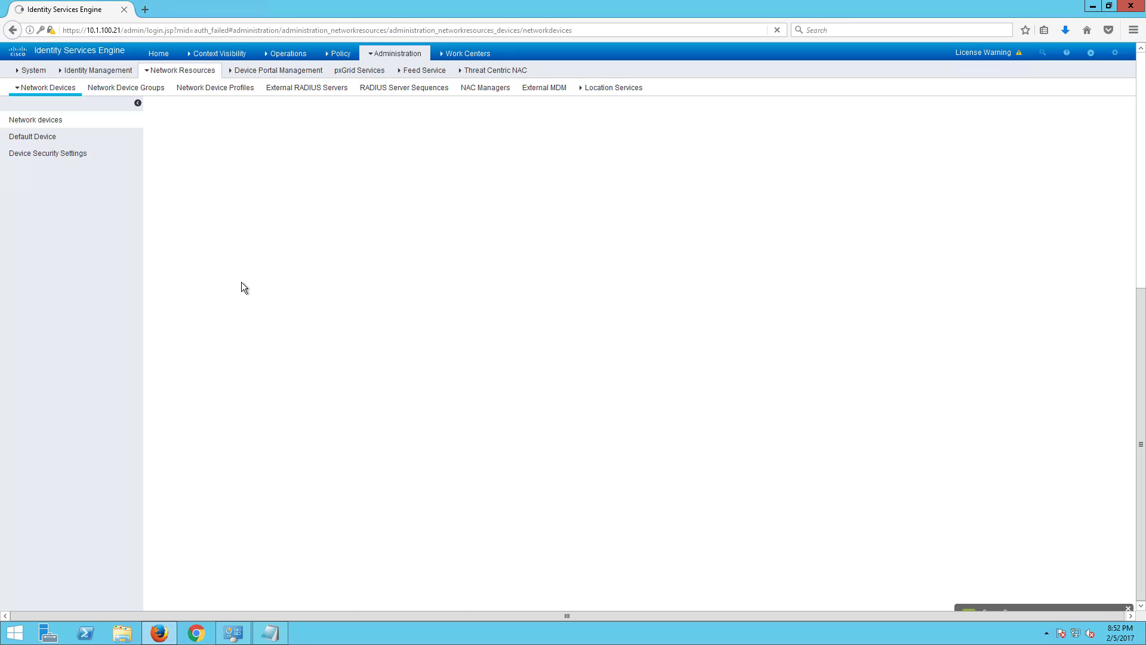
- Add a new device at 10.1.100.41, type Wireless Controllers, location SecurityDemoLab
left_click(201, 148)
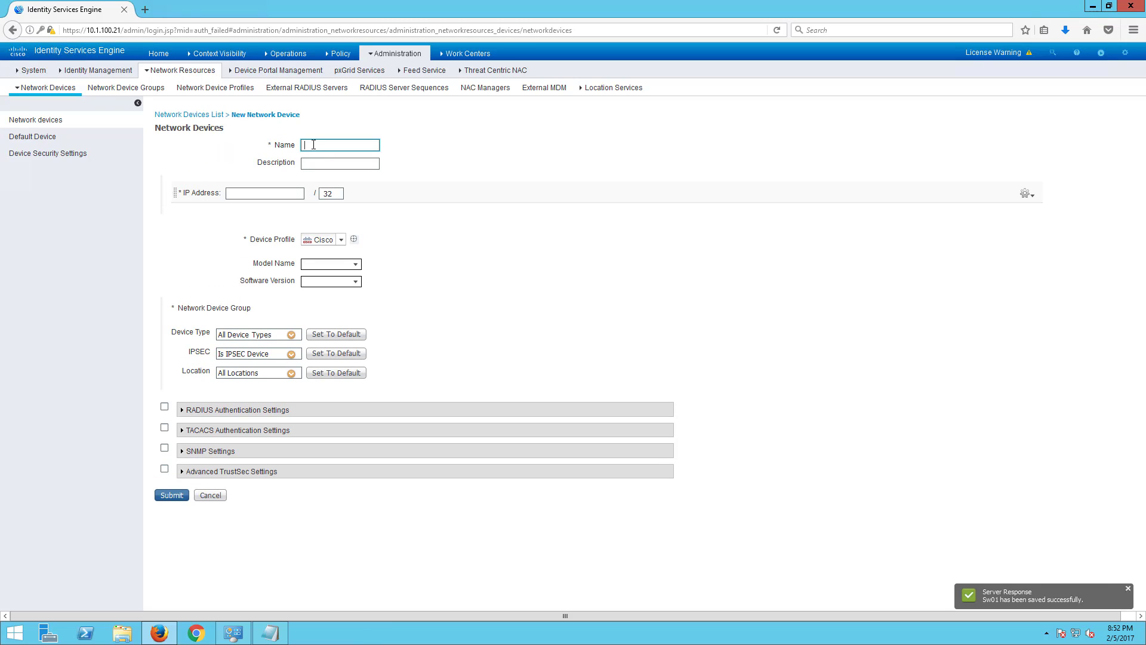
left_click(298, 192)
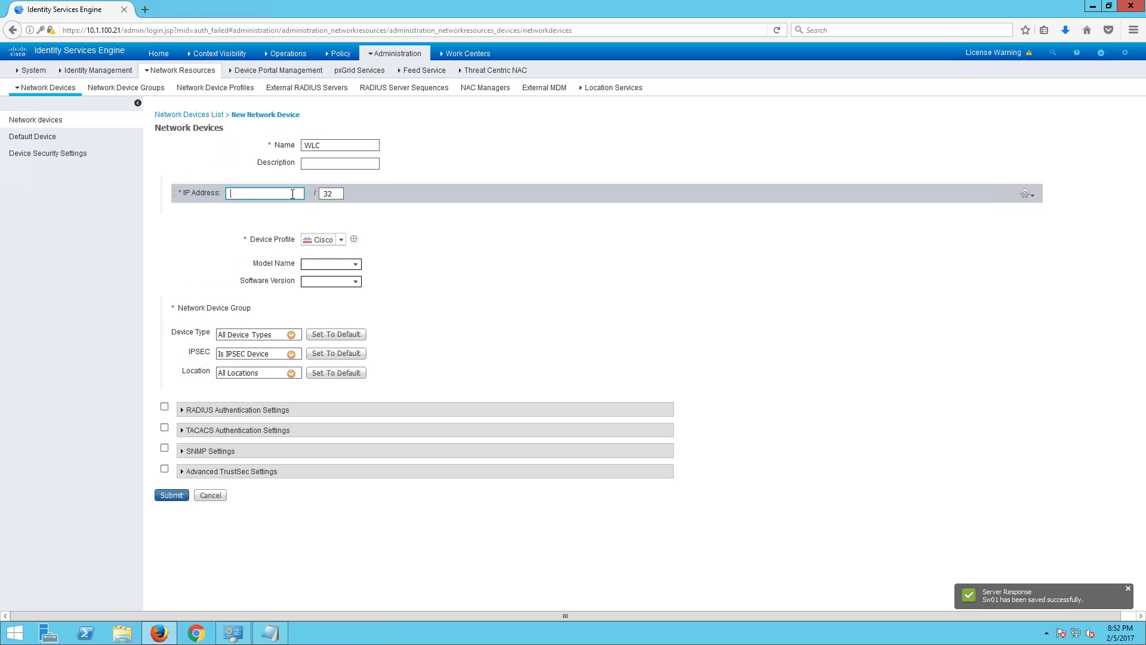
type("10.1.100.")
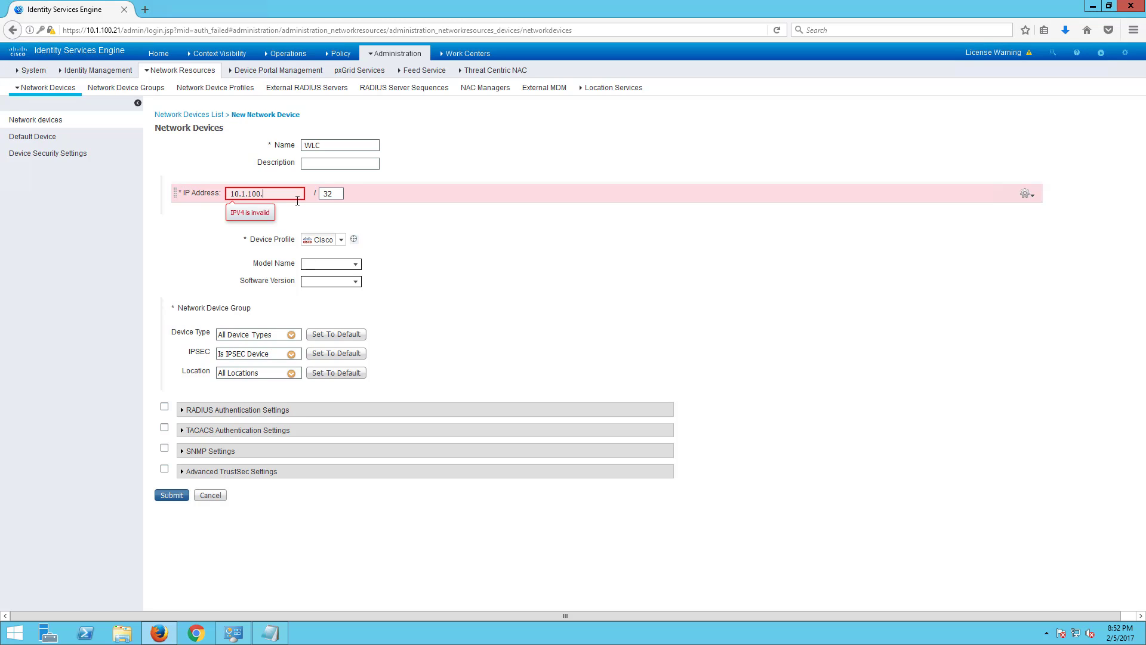
type("41")
left_click(291, 334)
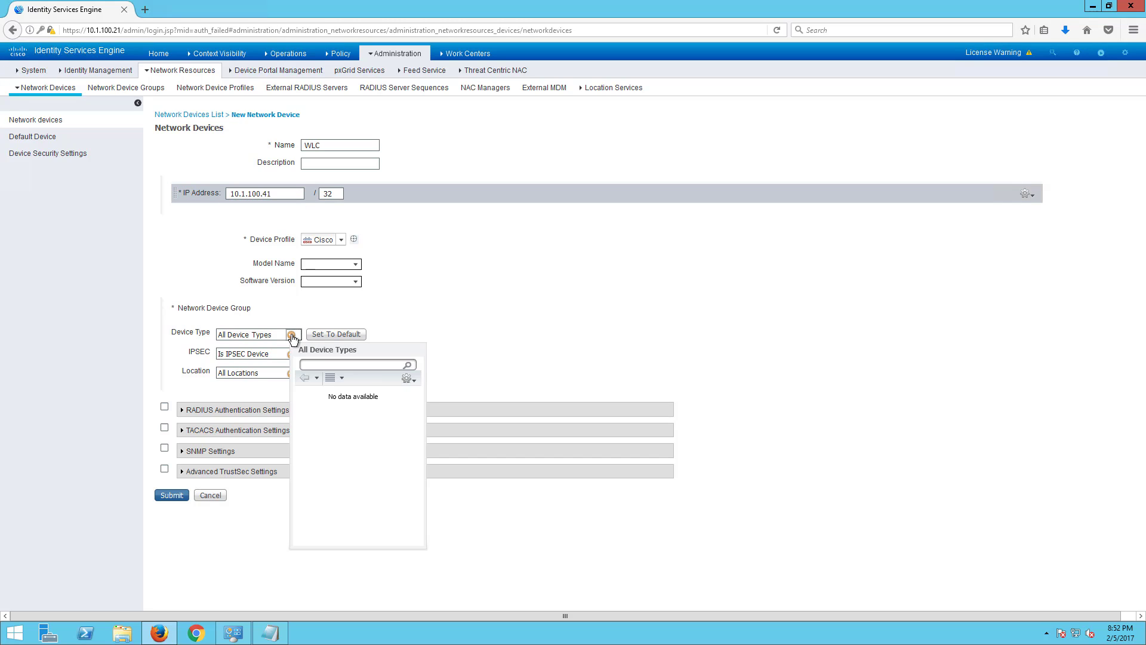
left_click(311, 421)
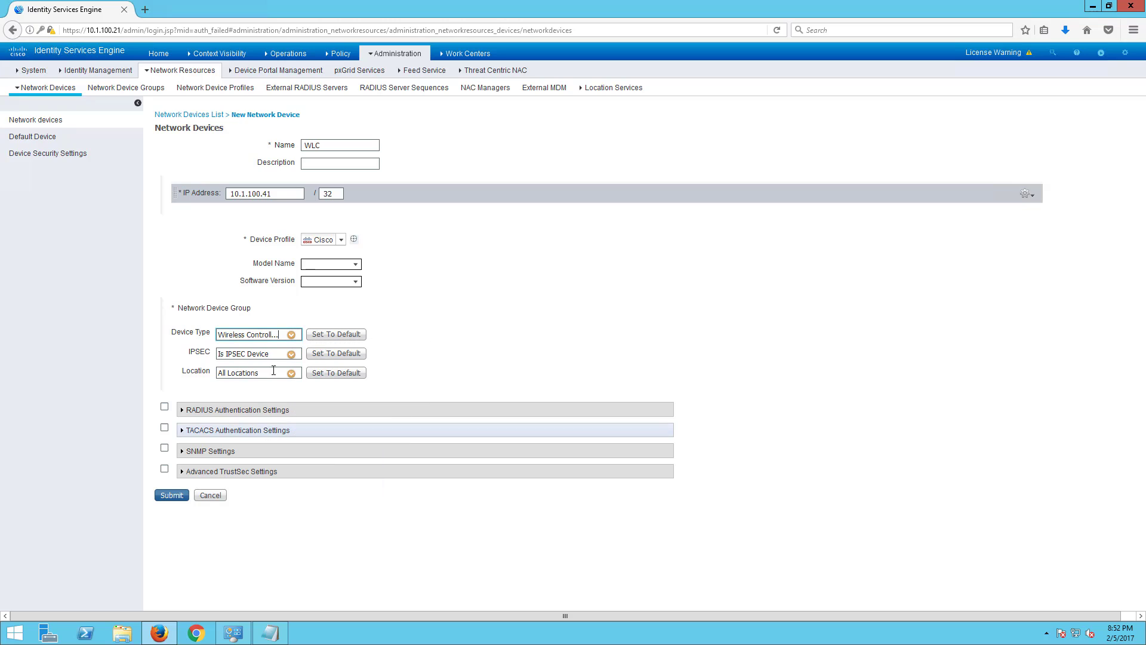
left_click(291, 373)
left_click(333, 432)
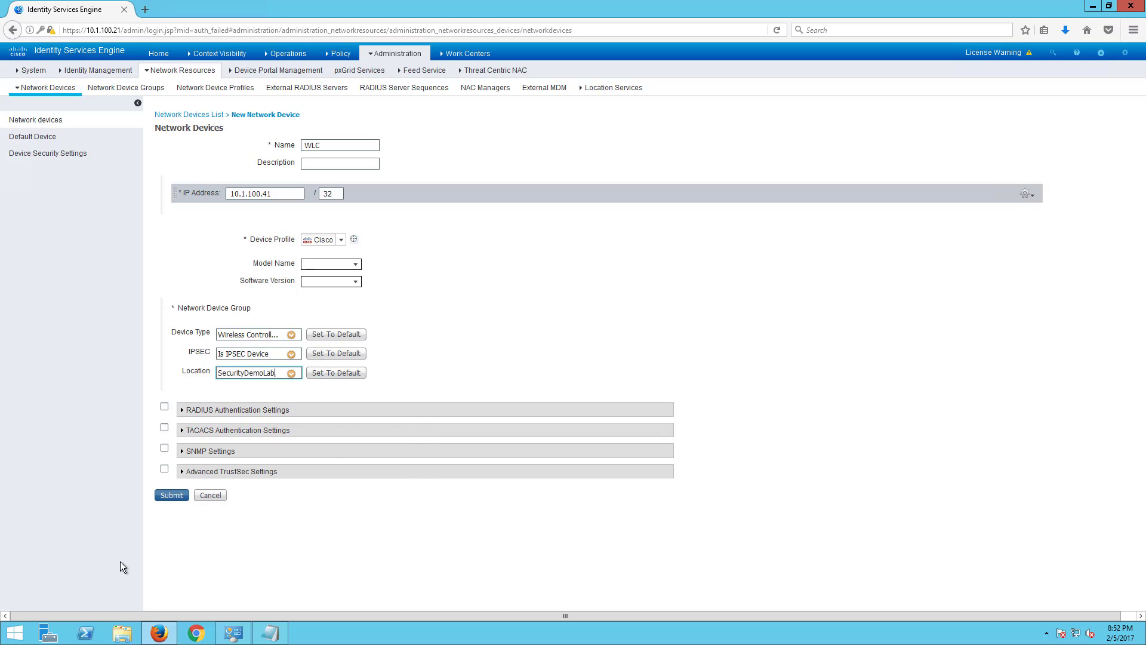
- Enable RADIUS with the shared secret and turn on SNMP settings for the WLC
left_click(165, 407)
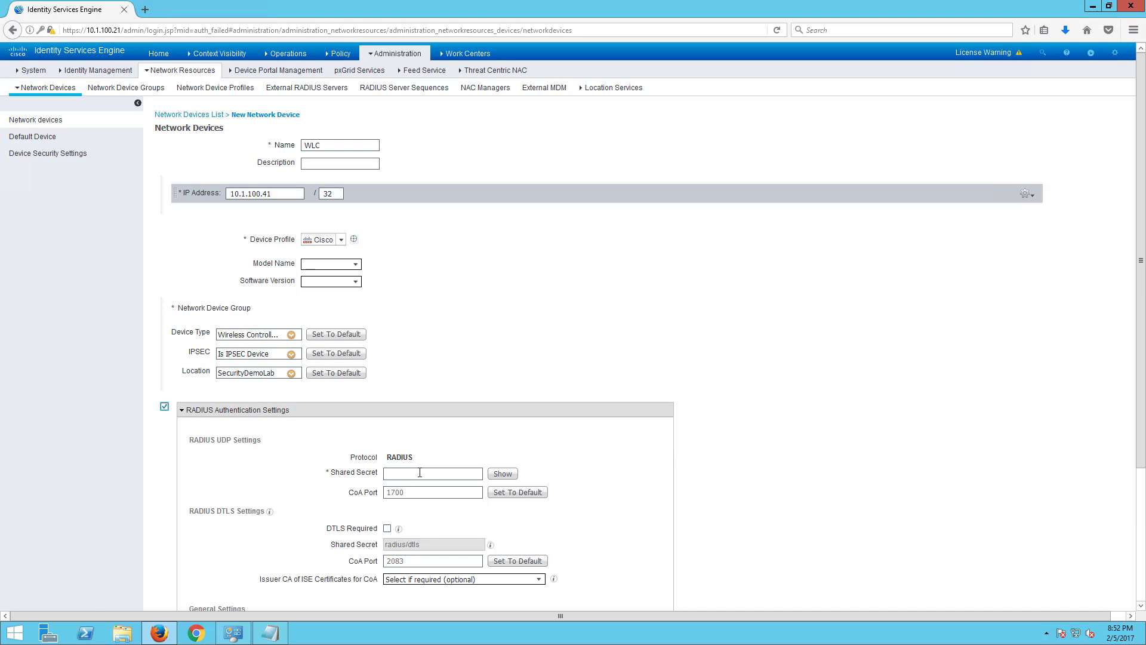
type("cisco12")
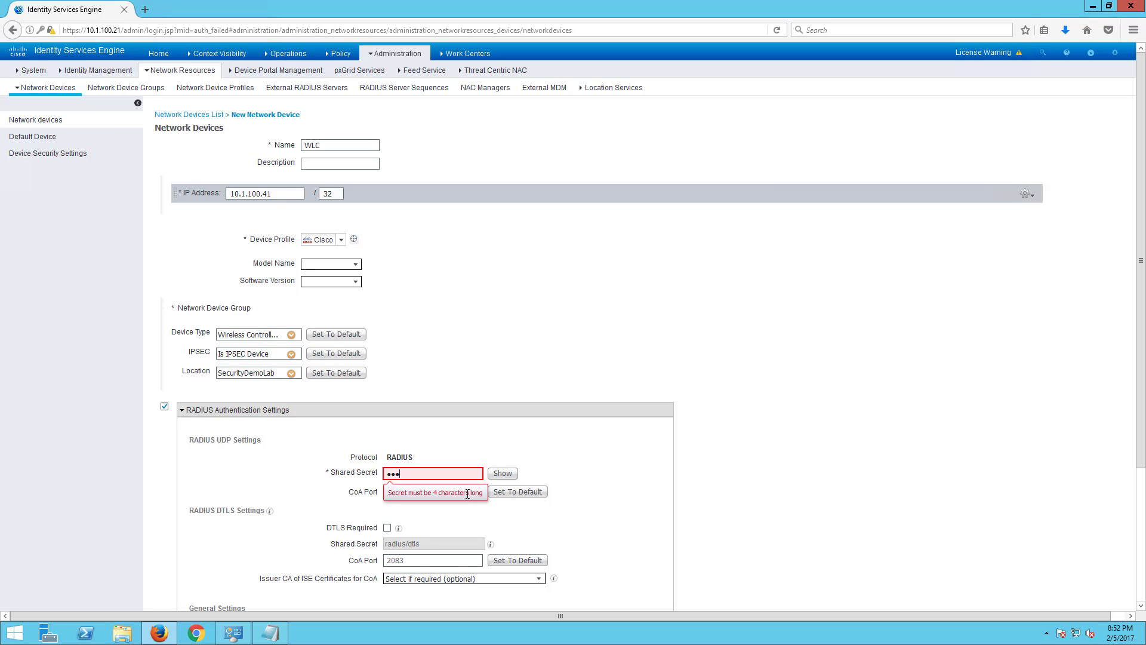
left_click(491, 476)
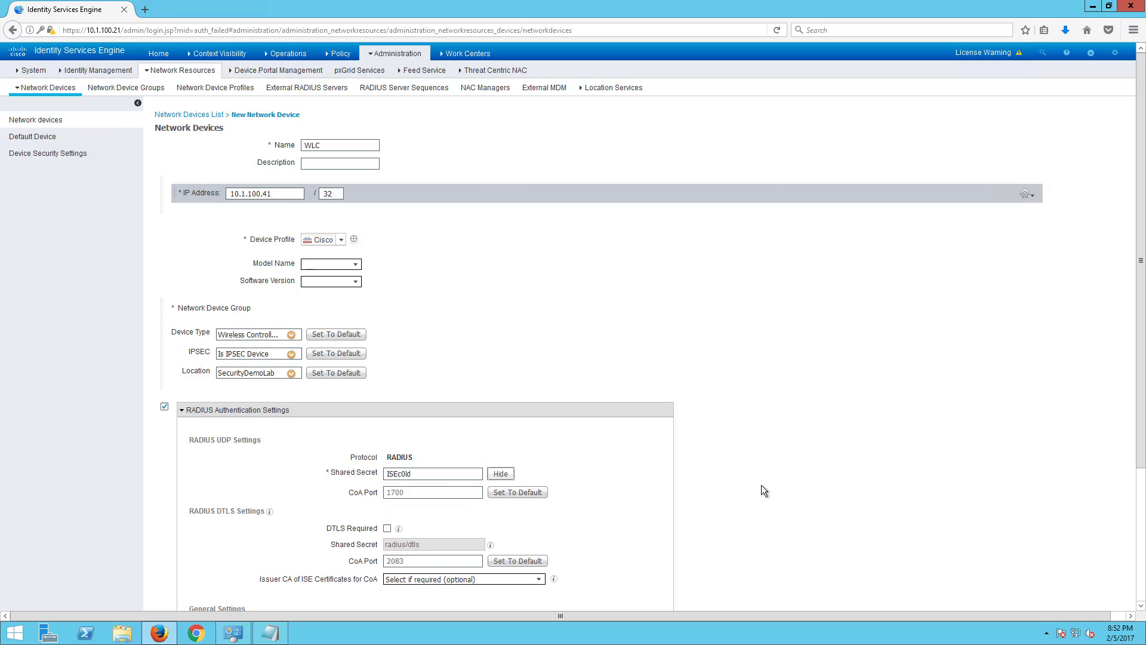
scroll(716, 471, "down", 5)
left_click(165, 558)
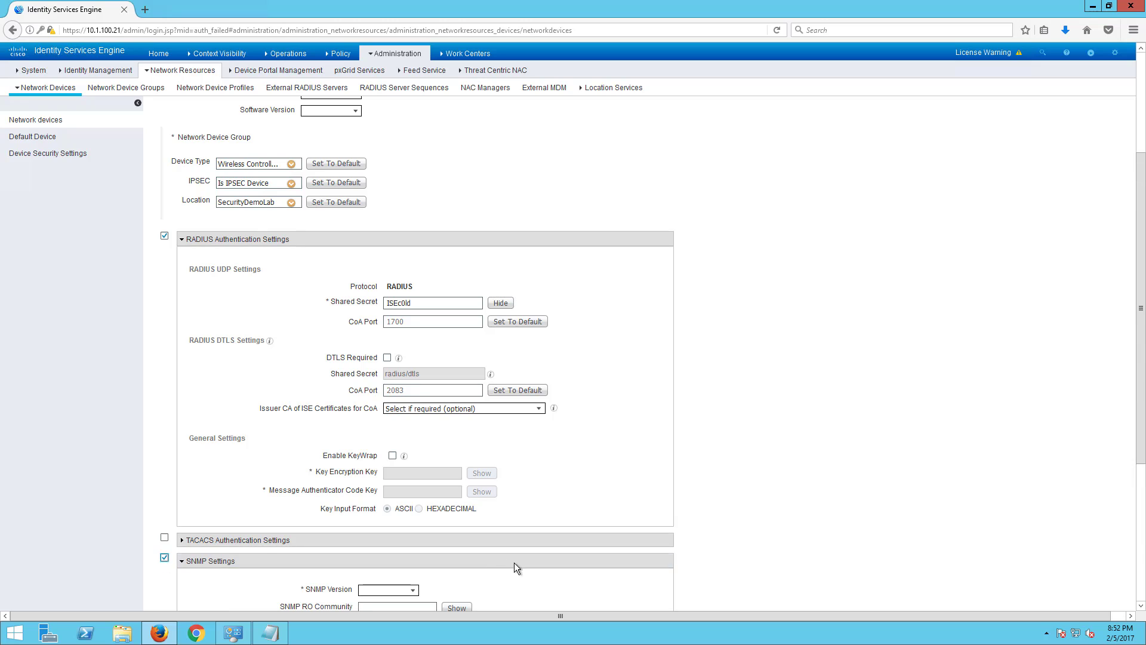
- Choose SNMP version 2c, edit the RO community and polling interval, and submit the WLC
scroll(431, 463, "down", 4)
left_click(412, 355)
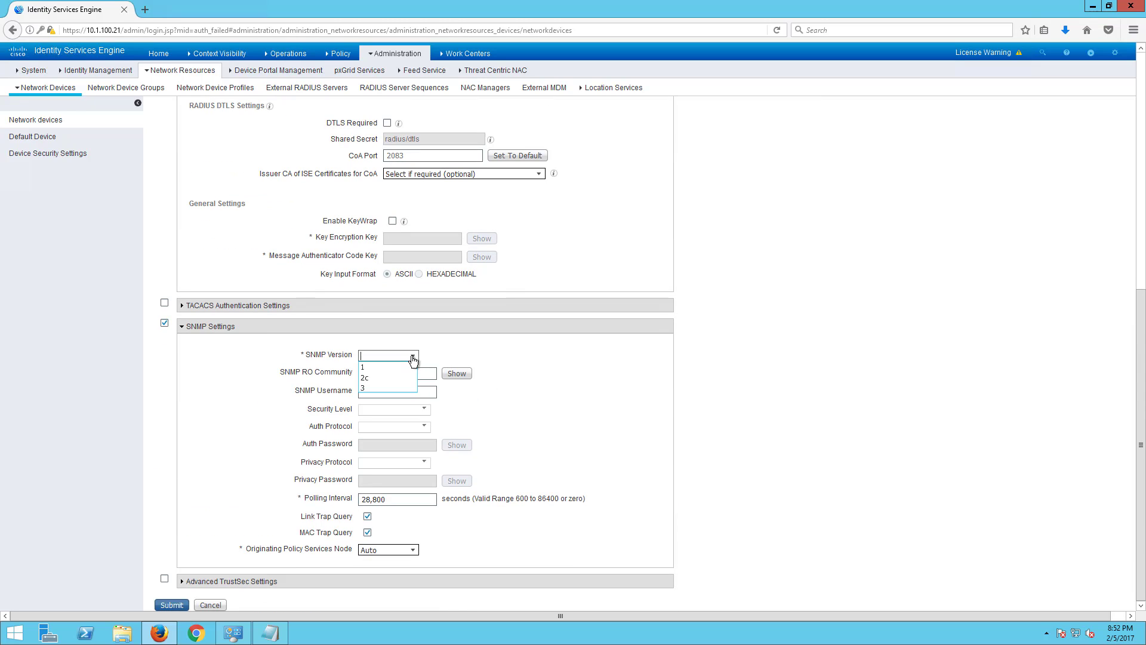
left_click(412, 355)
left_click(411, 355)
left_click(384, 378)
left_click(381, 375)
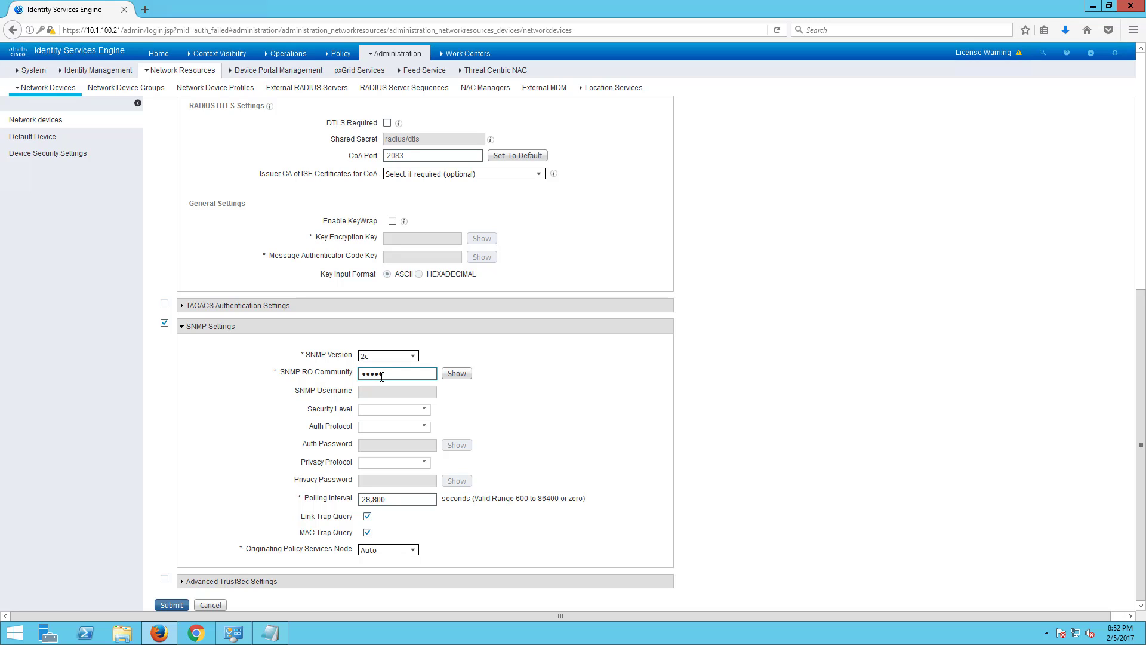
left_click(385, 499)
key("ctrl+a")
type("10")
left_click(171, 604)
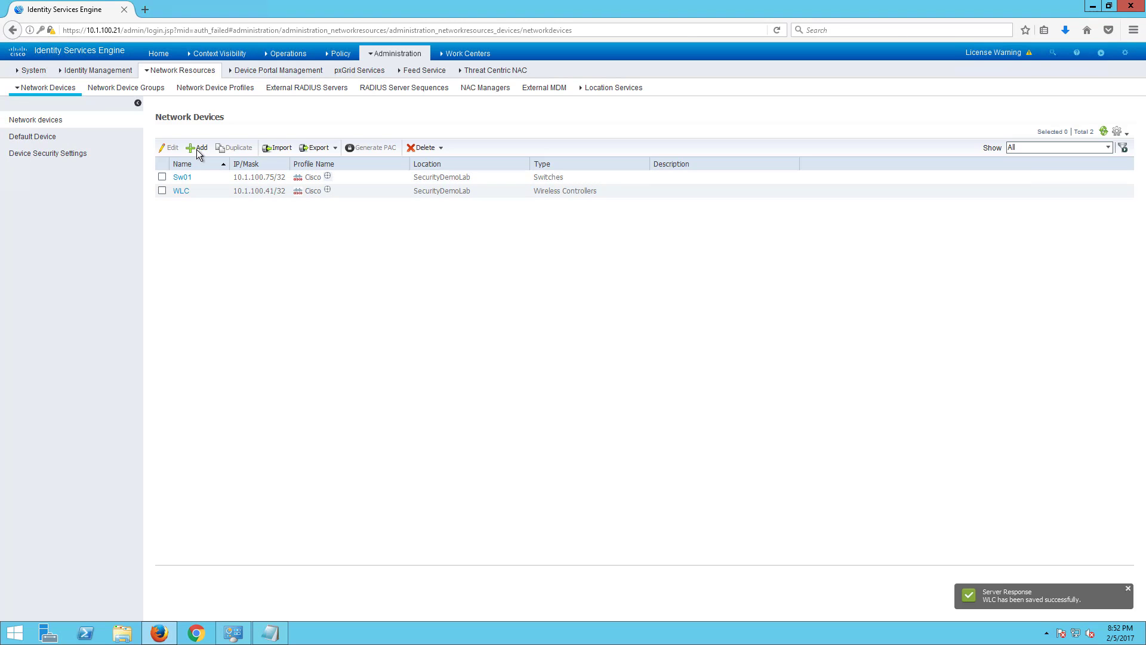
- Add device ASA at 10.0.100.70, type Firewalls, location SecurityDemoLab
left_click(196, 150)
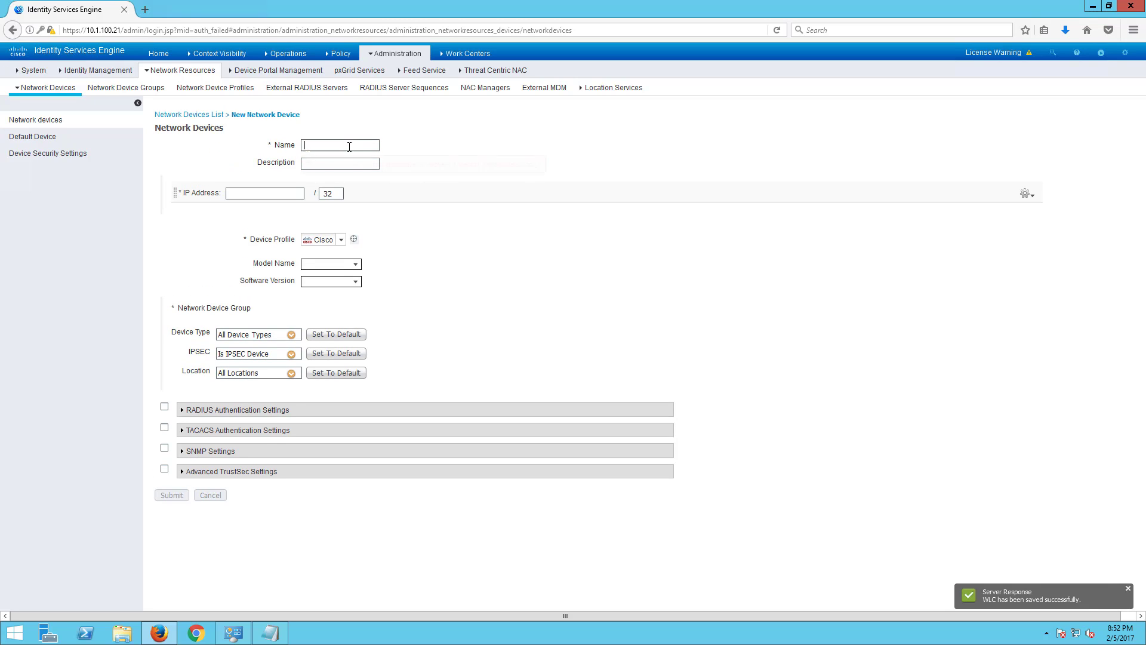
left_click(352, 147)
type("ASA")
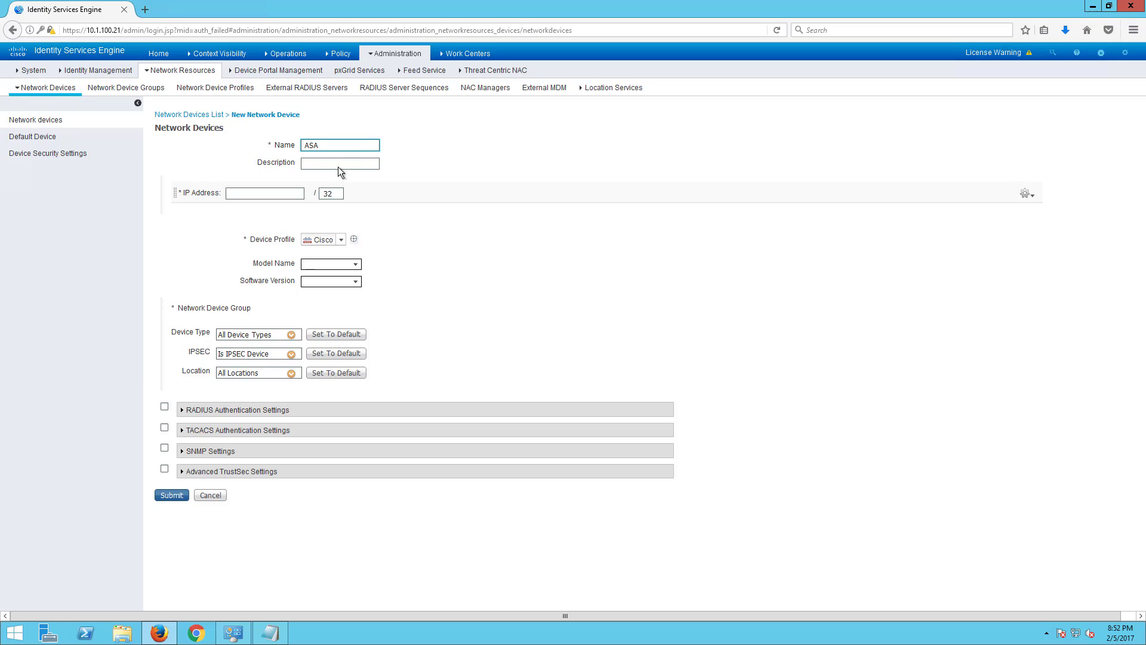
left_click(285, 192)
type("10.0")
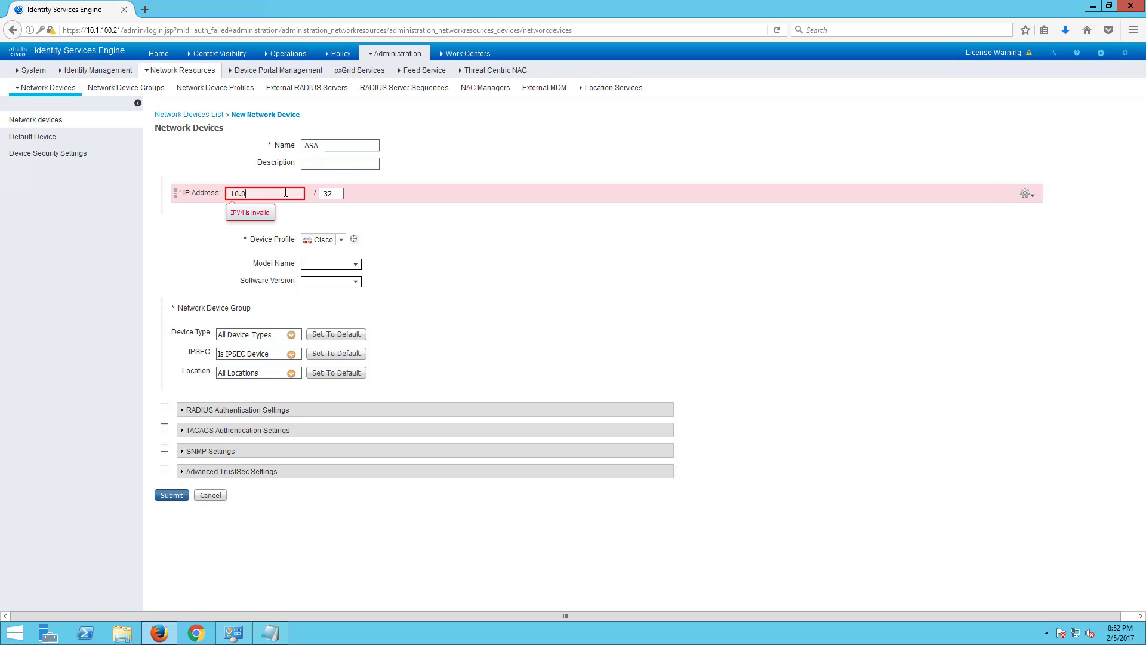
type(".100.70")
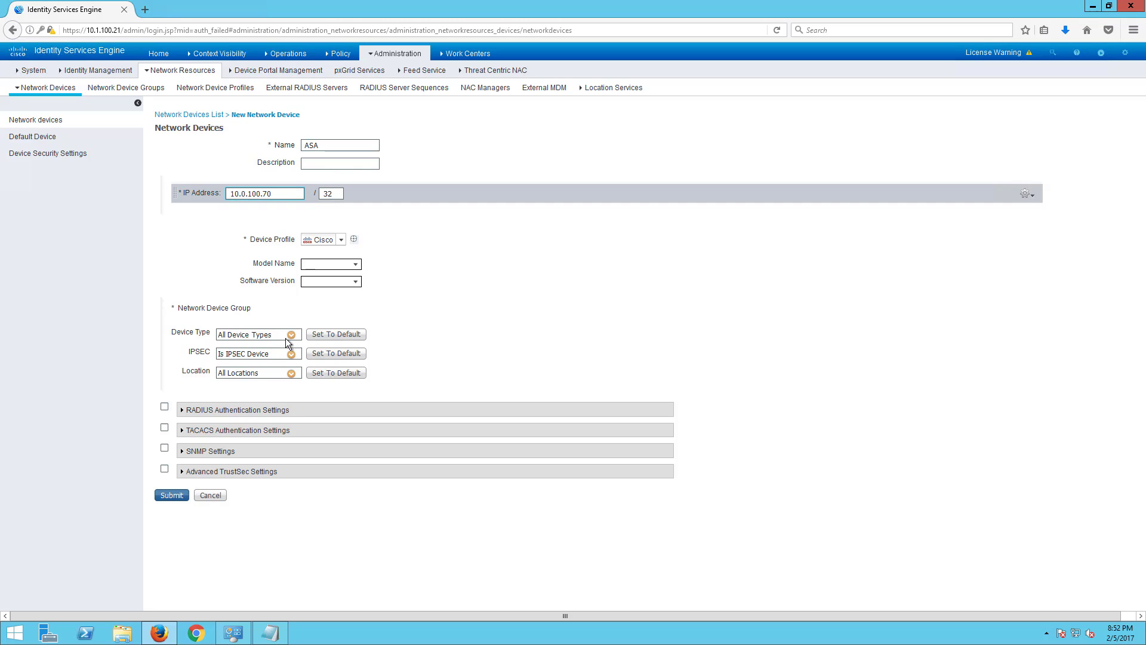
left_click(290, 334)
left_click(292, 334)
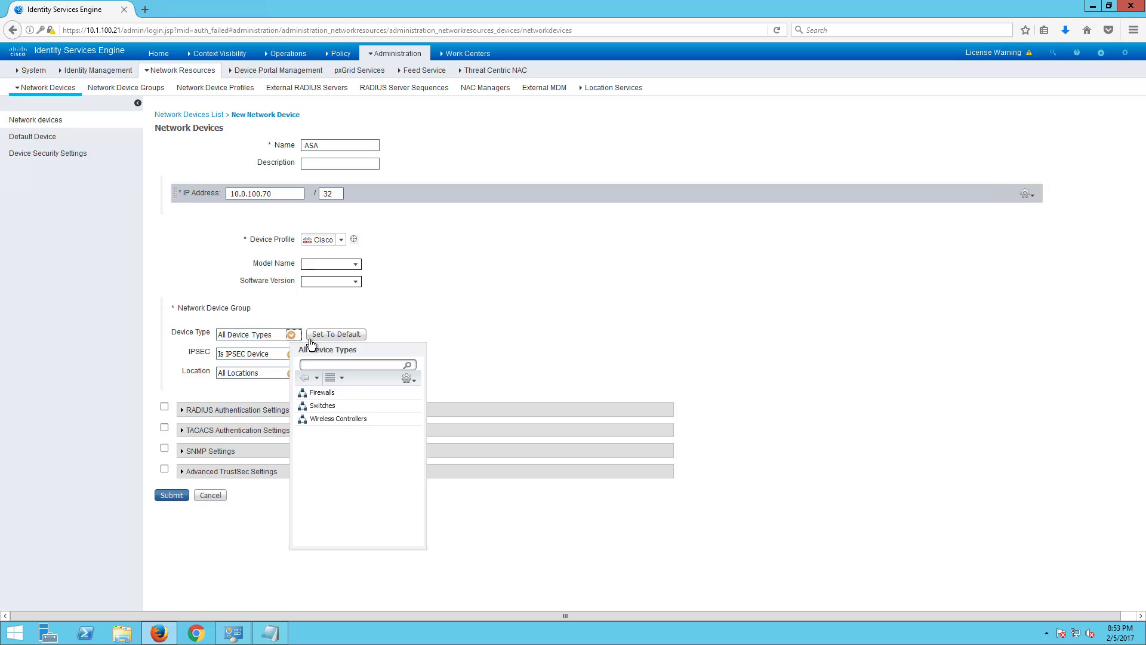
left_click(317, 393)
left_click(290, 373)
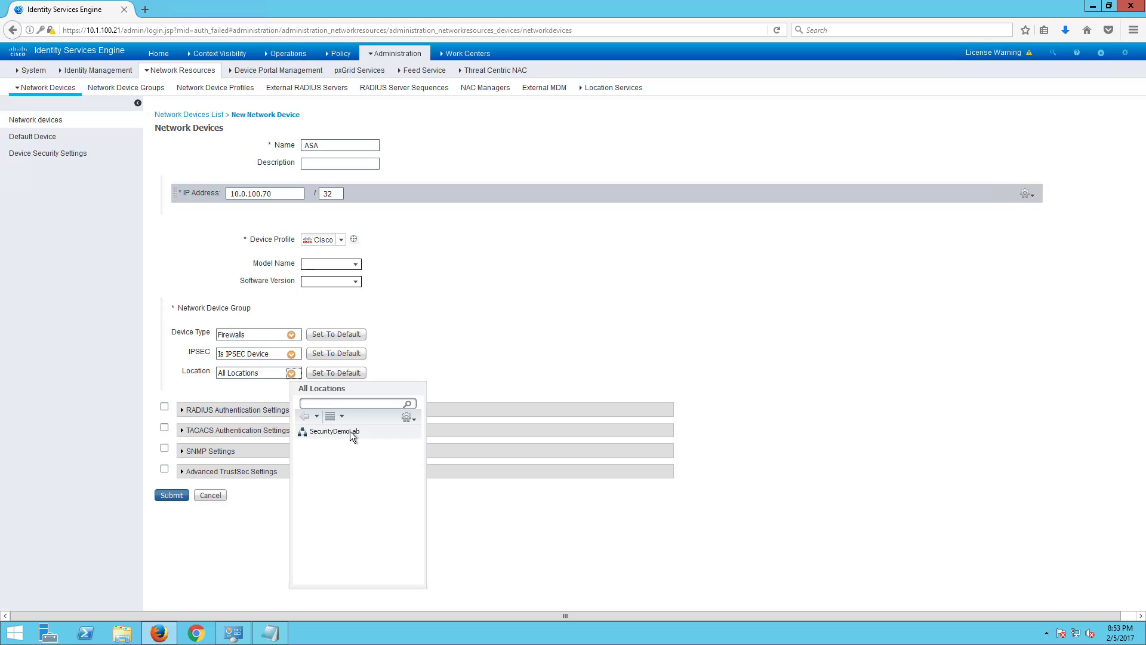
left_click(325, 427)
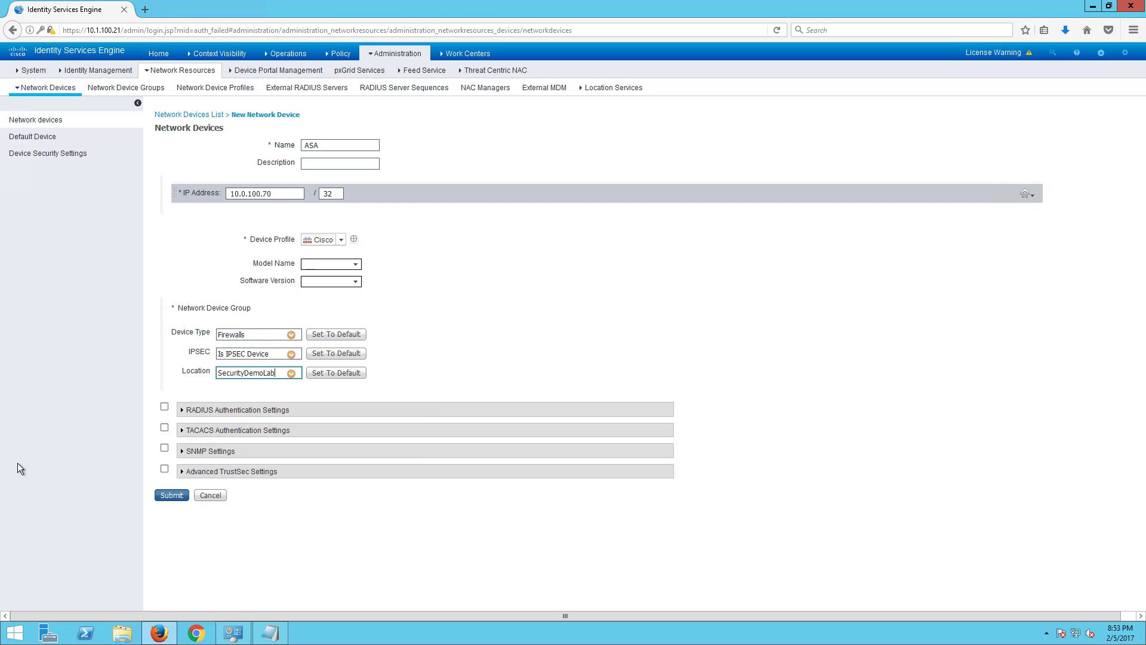
- Enable RADIUS authentication for the ASA and enter the shared secret
left_click(164, 408)
left_click(400, 471)
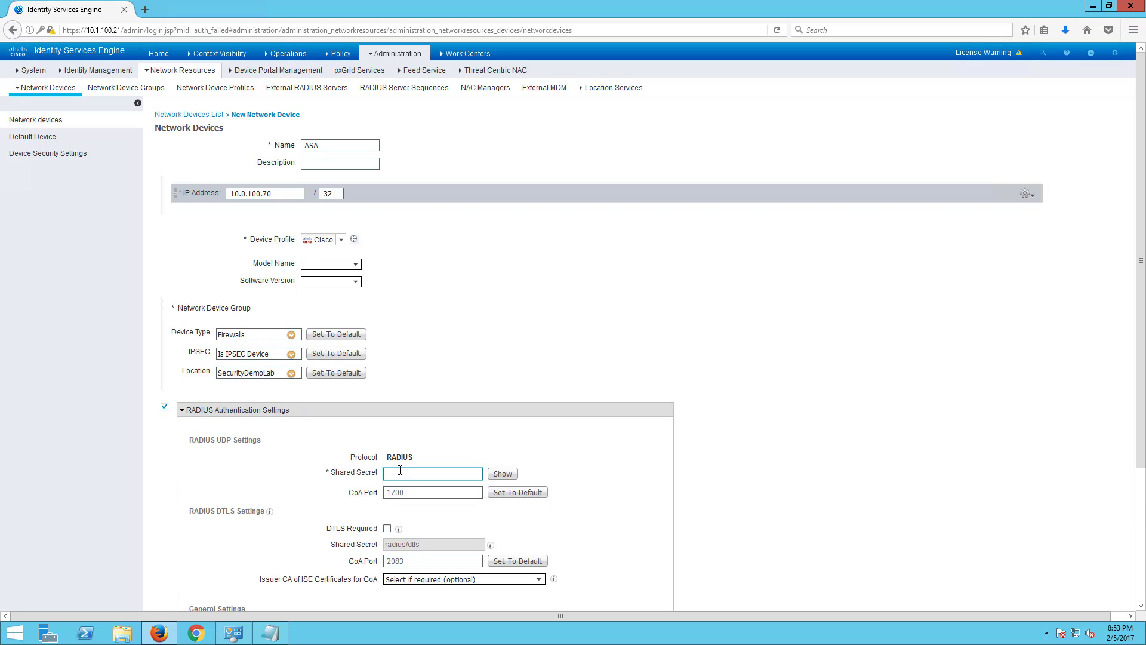
type("cisco123")
left_click(502, 472)
scroll(136, 485, "down", 5)
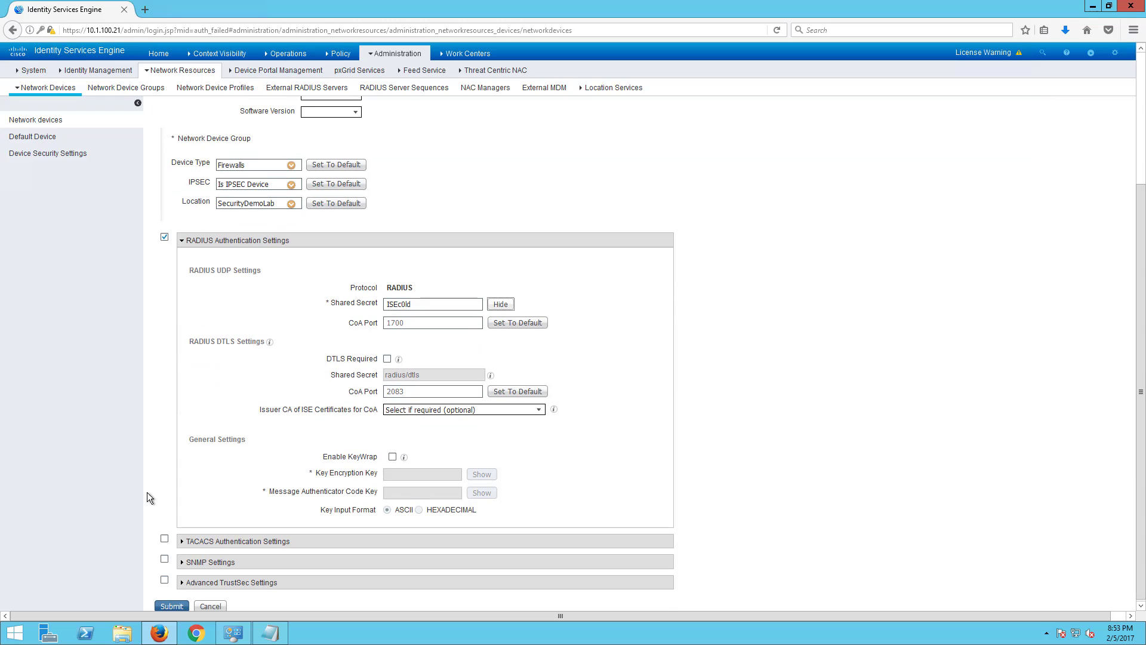
- Enable SNMP version 2c, replace the polling interval, and submit the ASA
left_click(165, 558)
scroll(426, 370, "down", 5)
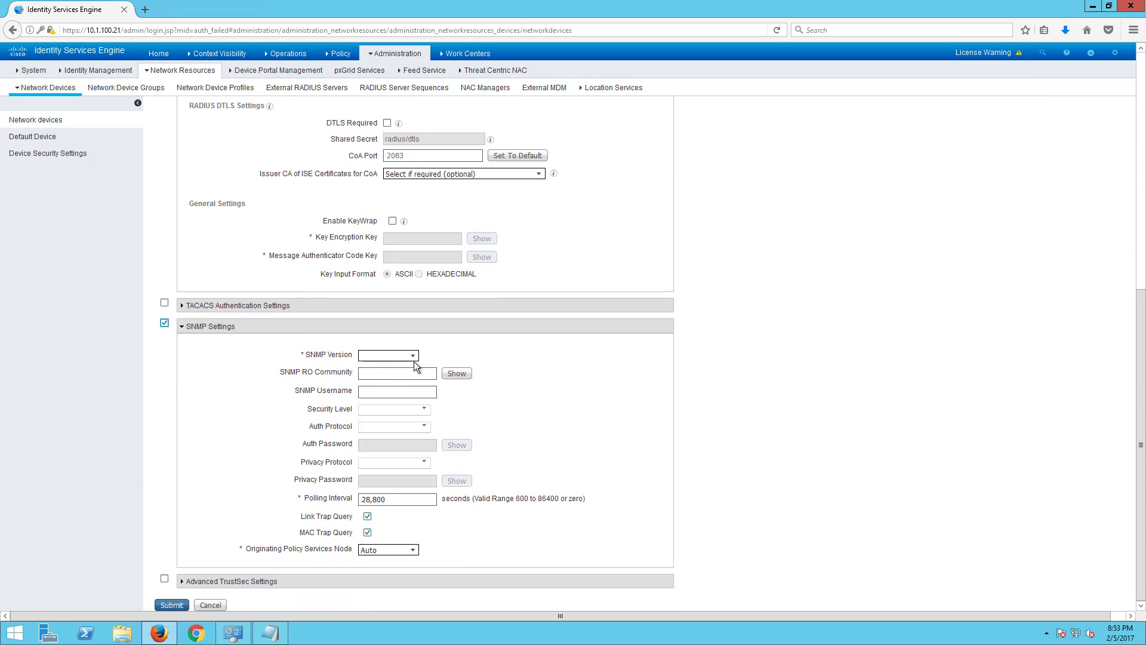
left_click(413, 357)
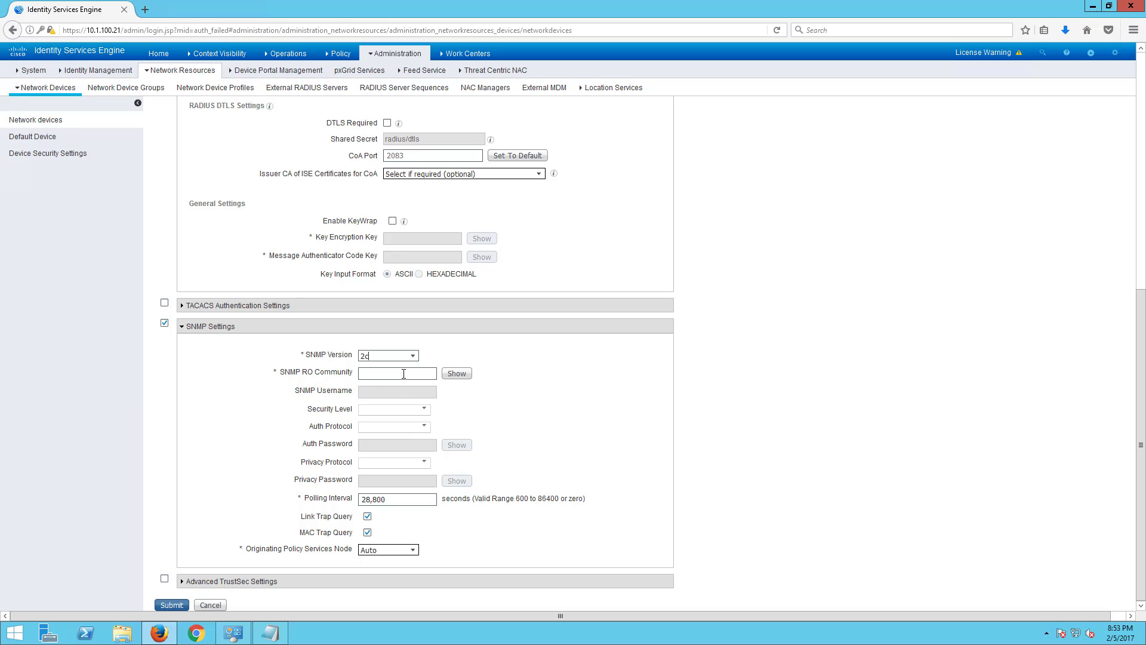
left_click(403, 374)
left_click_drag(399, 500, 340, 498)
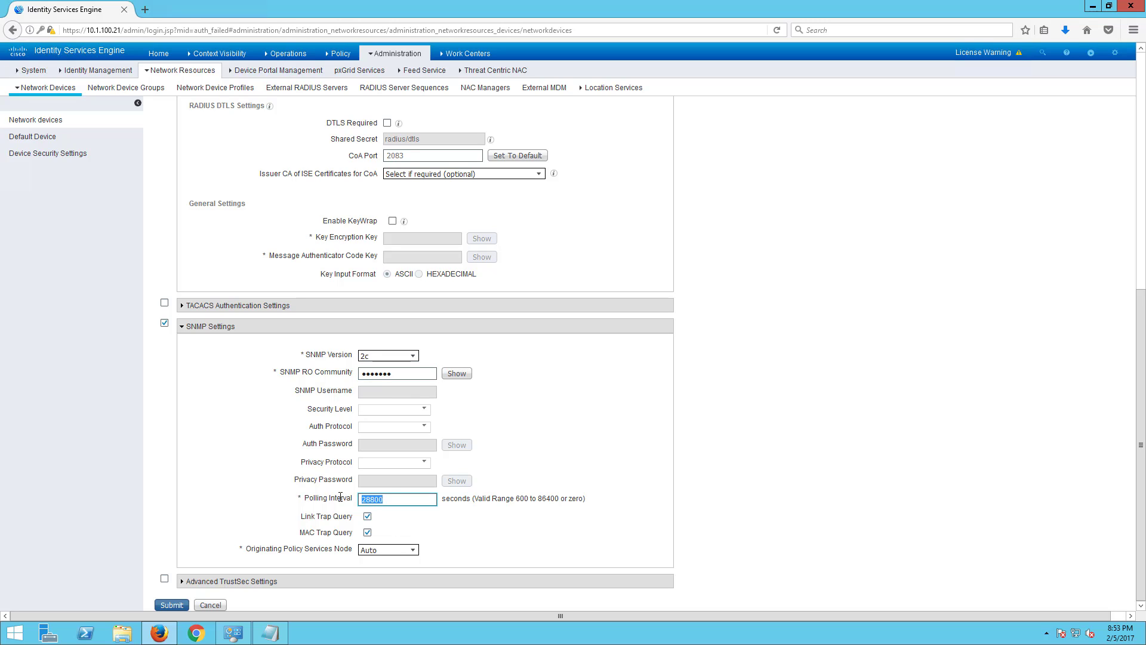
type("10000")
left_click(161, 606)
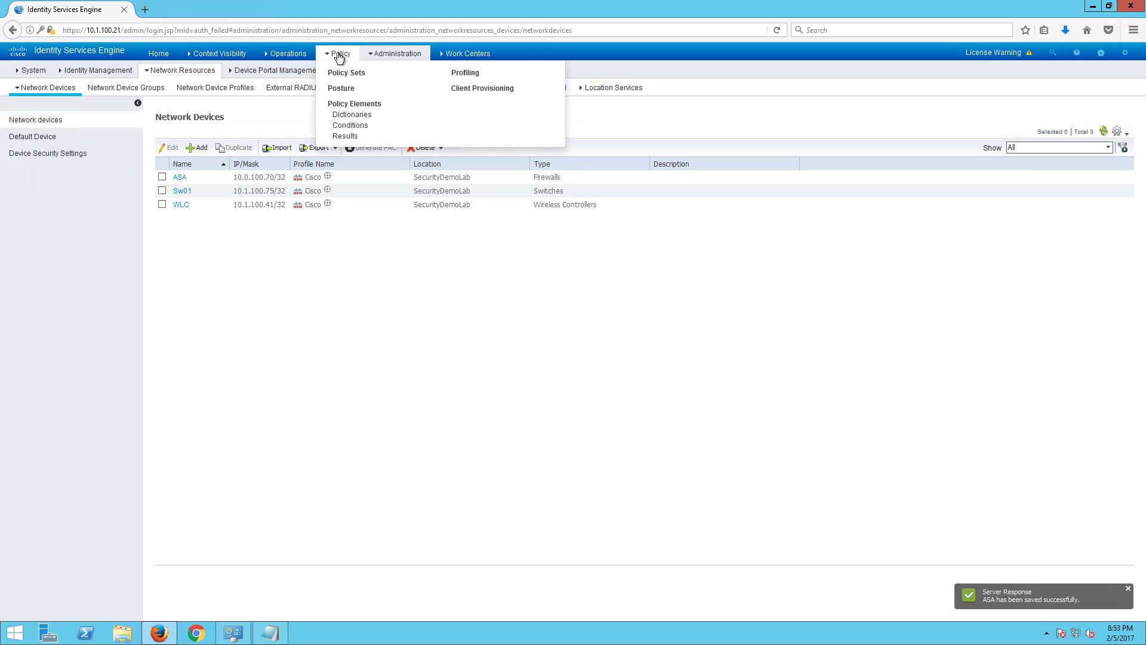
- Under Policy > Policy Sets, create New Policy Set 1 above the Default set
left_click(342, 70)
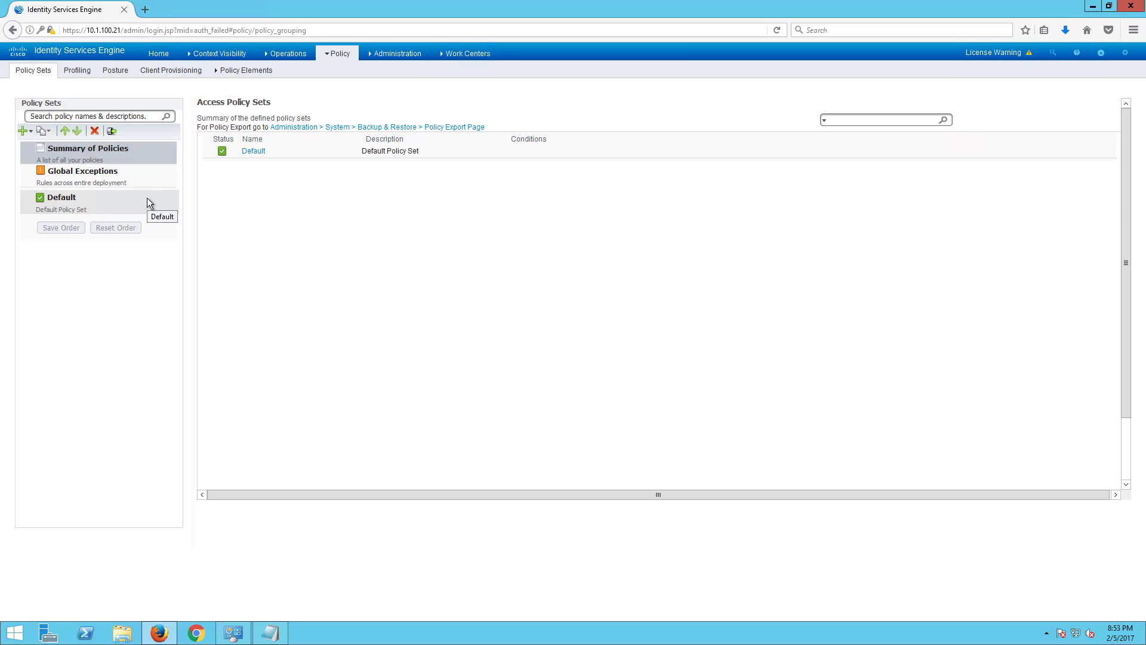
left_click(34, 136)
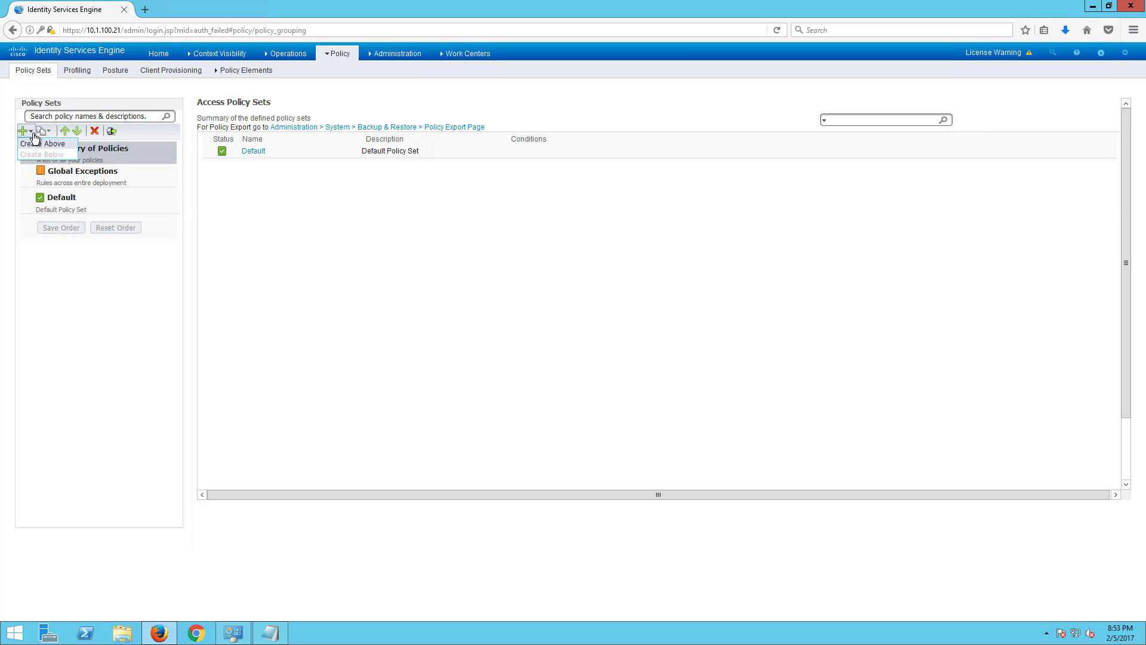
left_click(39, 144)
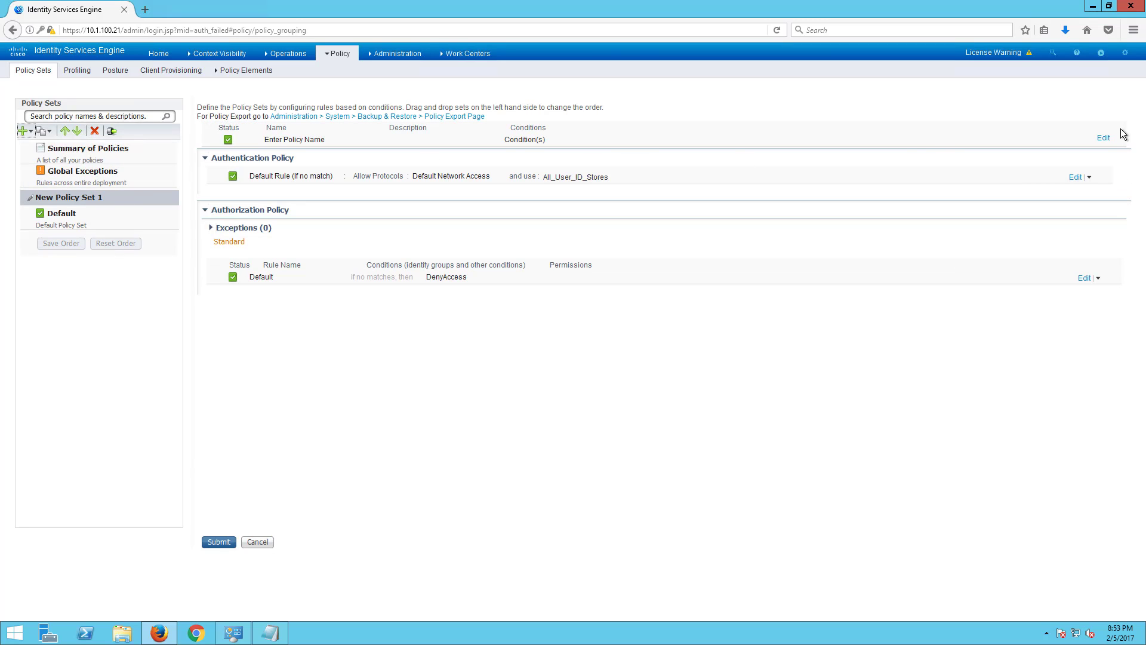
- Name the new policy set 'SecurityDemo Wired' and start its description with 'This is a'
left_click(1103, 138)
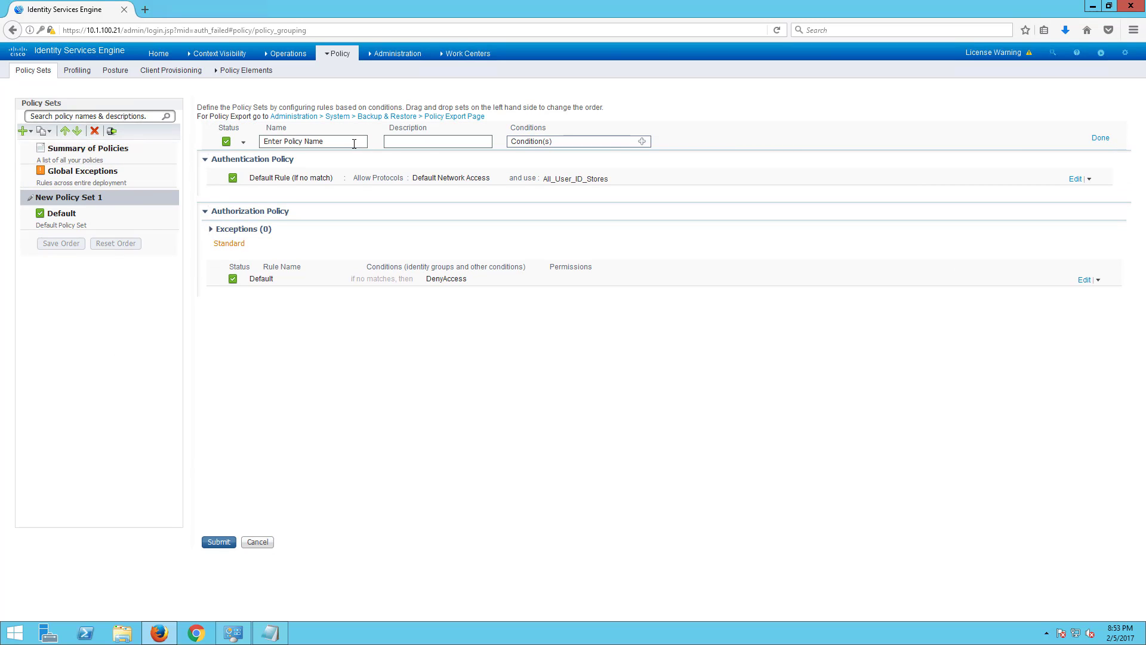
left_click_drag(360, 143, 262, 141)
type("Wir")
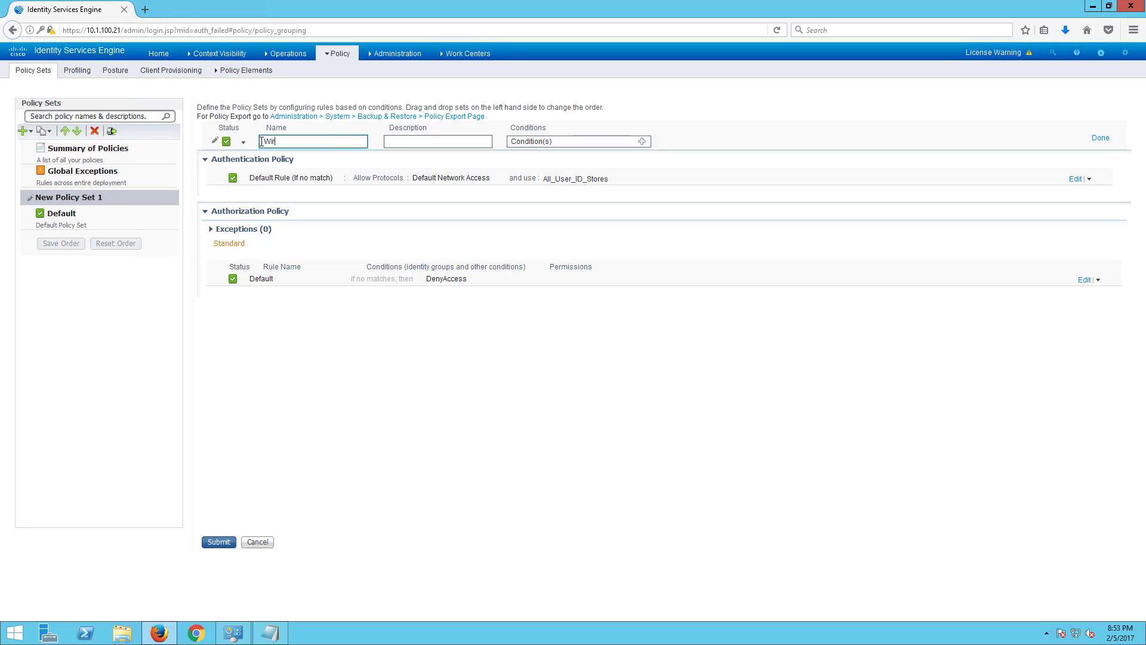
type("ed")
left_click(403, 139)
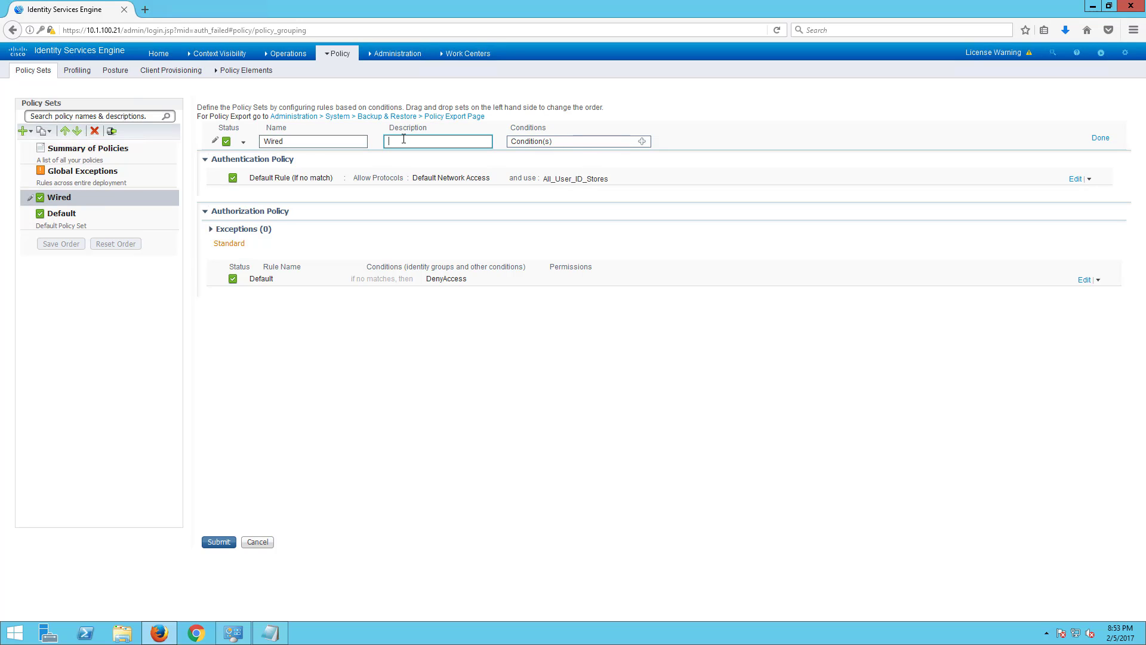
type("This is a policy")
left_click(337, 141)
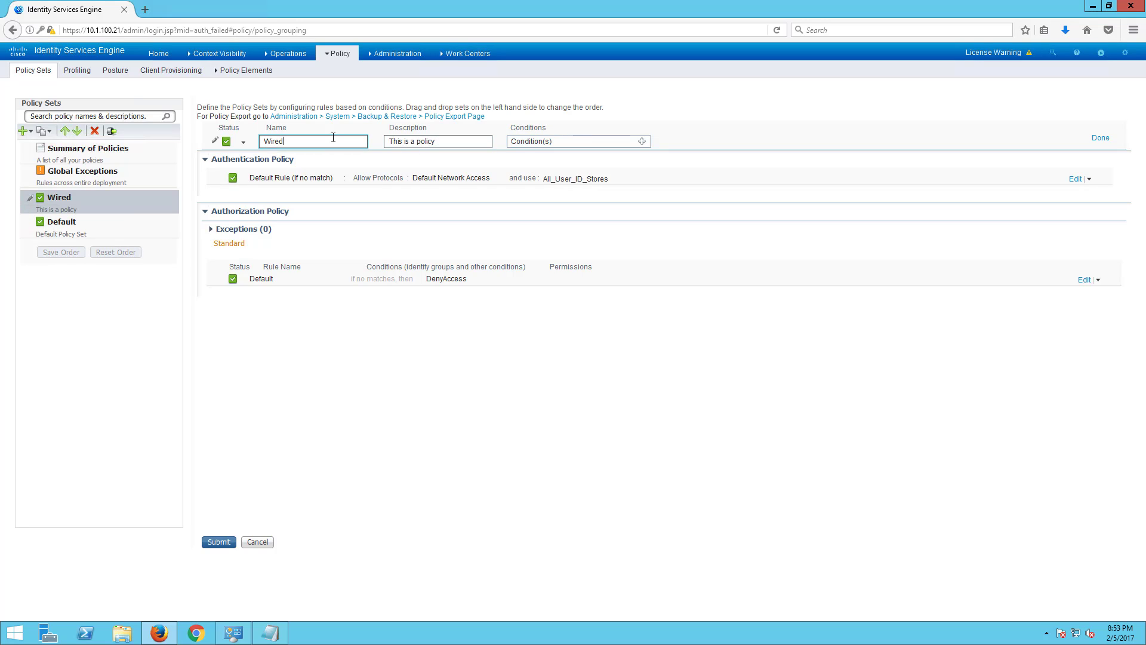
left_click_drag(337, 141, 250, 138)
type("SecurityDemo")
- Finish the description as wired access for the Security Demo Lab location
left_click(444, 140)
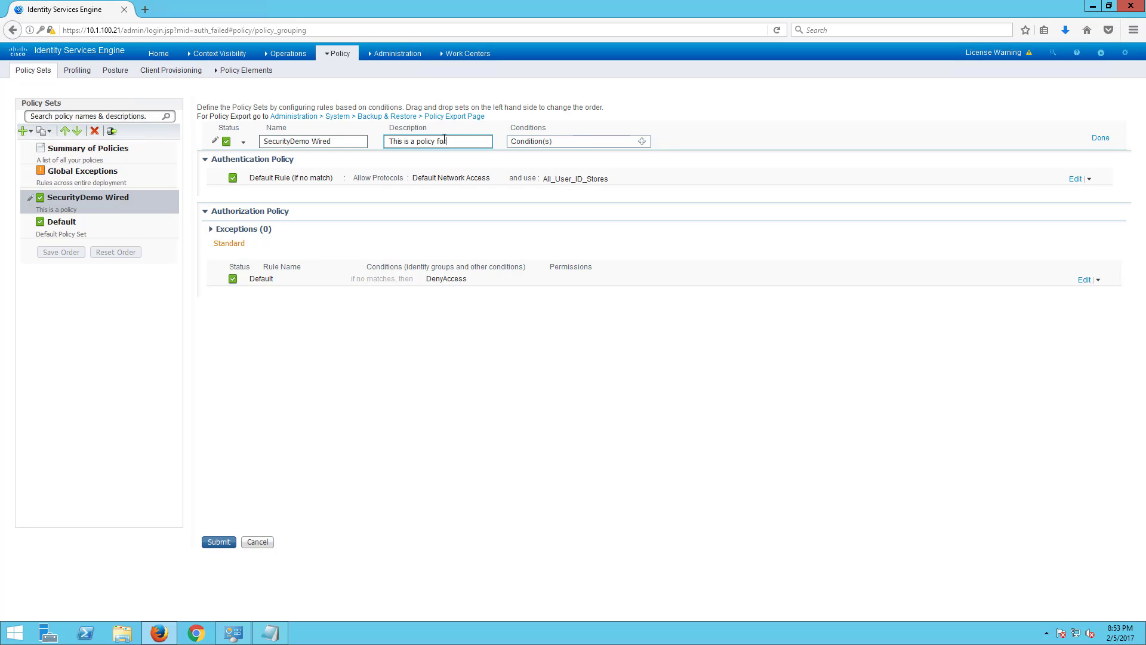
type("for the wired access for S")
key("BackSpace")
type("the Security Demo Lab location")
left_click(643, 142)
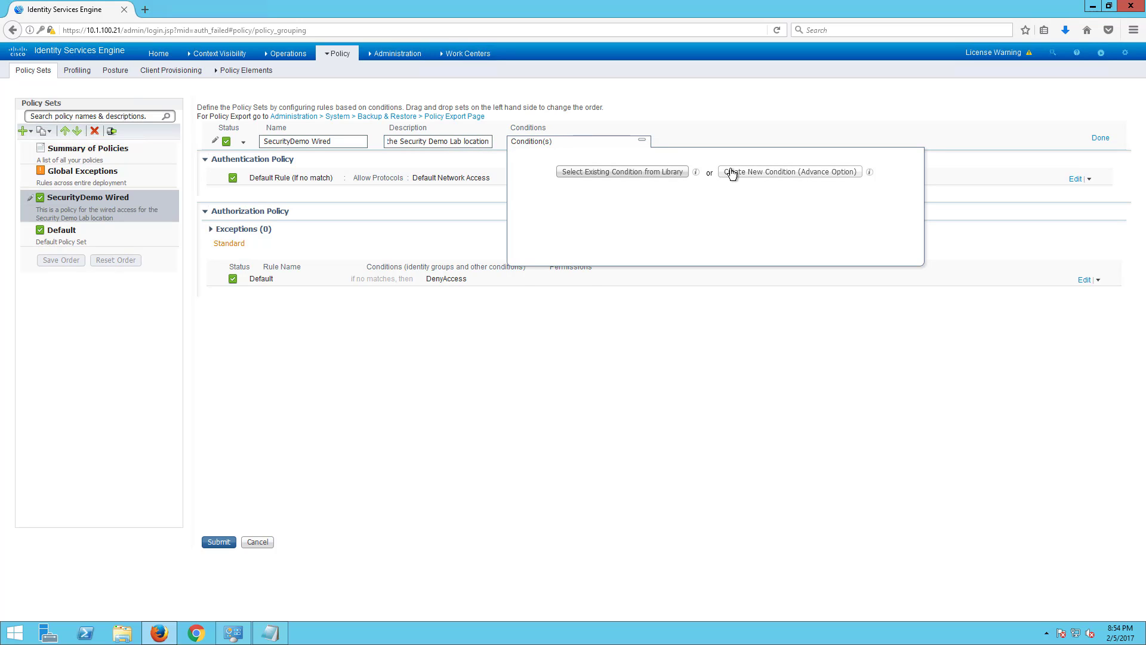
- Add a condition requiring DEVICE Device Type equals Switches
left_click(732, 173)
left_click(699, 194)
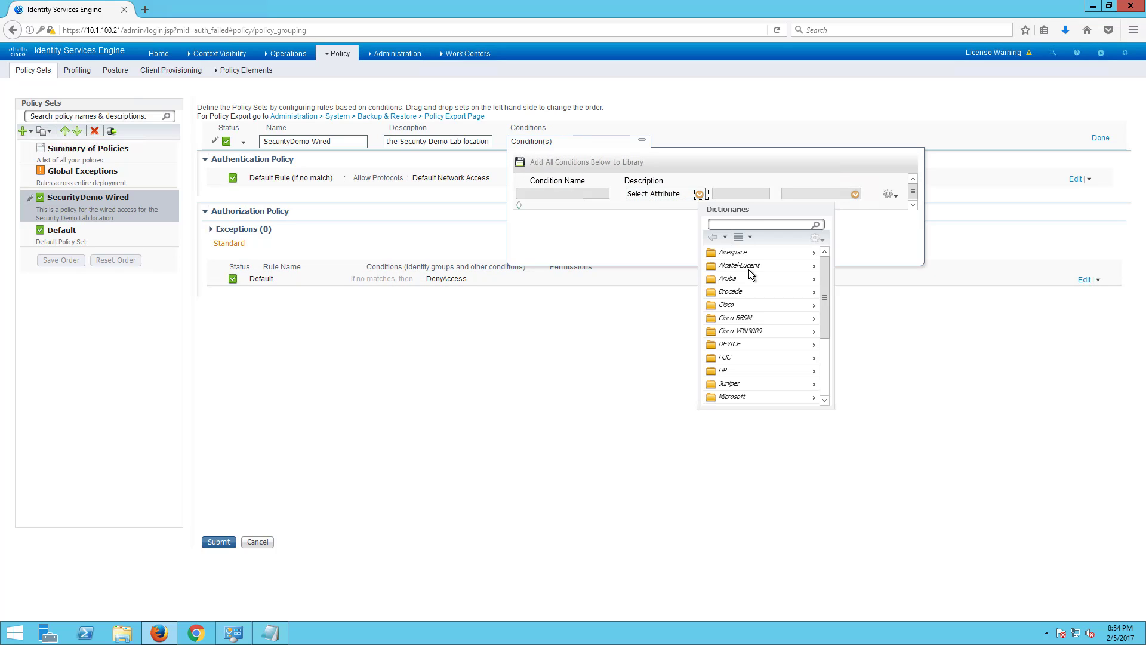
left_click(738, 347)
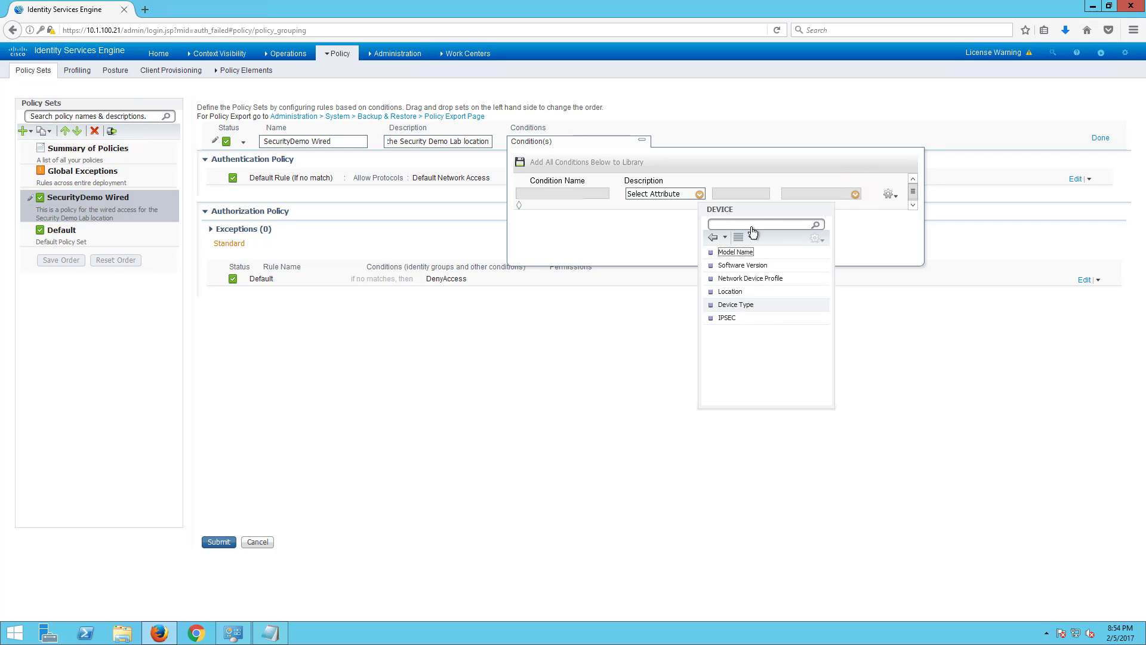
left_click(739, 306)
left_click(848, 195)
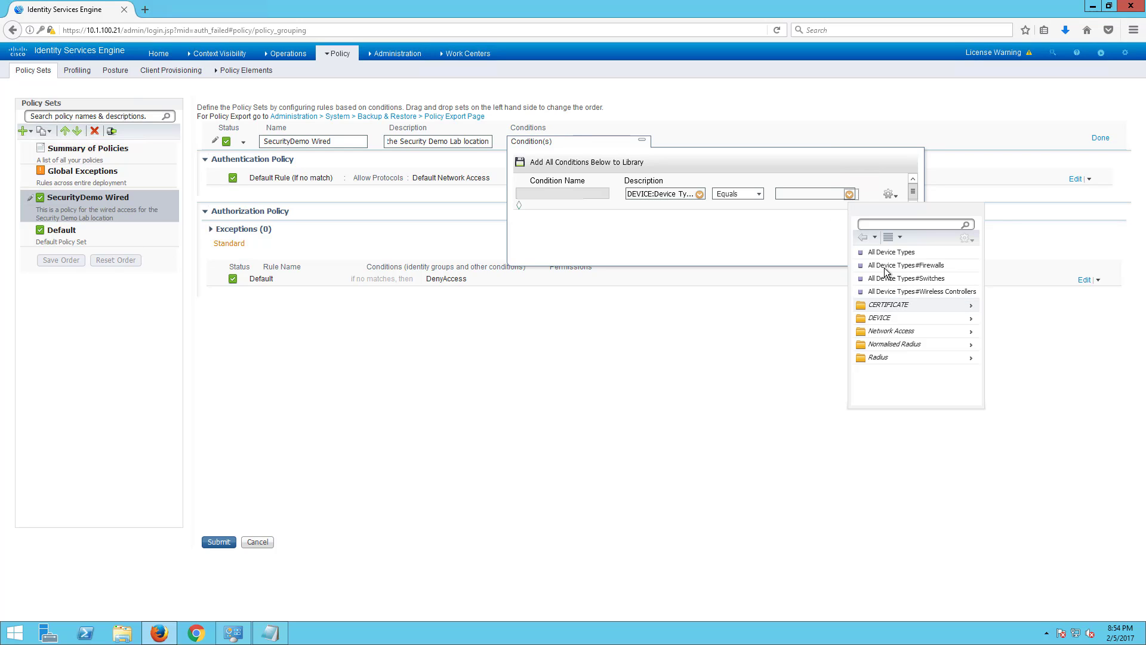
left_click(904, 278)
- AND a DEVICE Location equals SecurityDemoLab condition, then submit the policy set
left_click(898, 197)
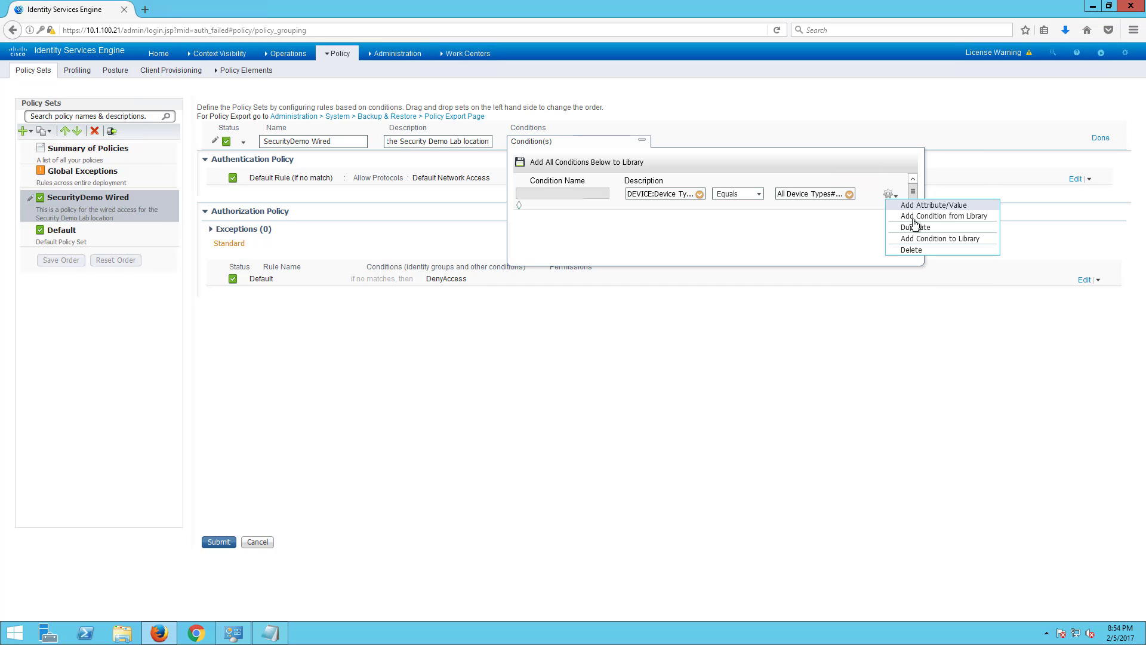
left_click(913, 207)
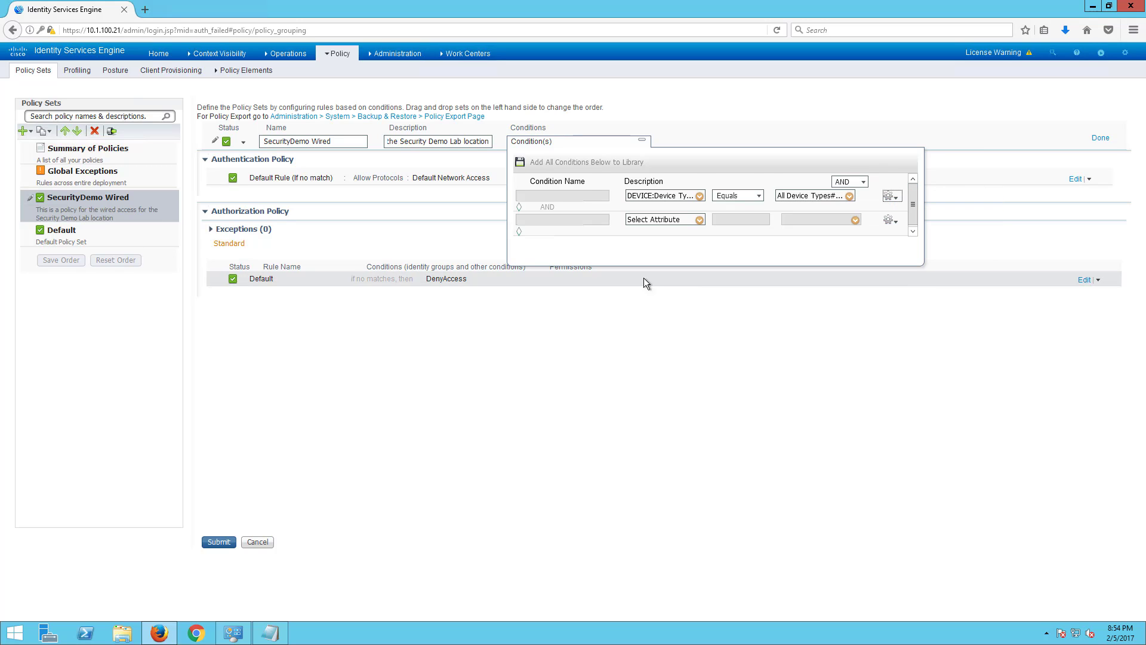
left_click(699, 220)
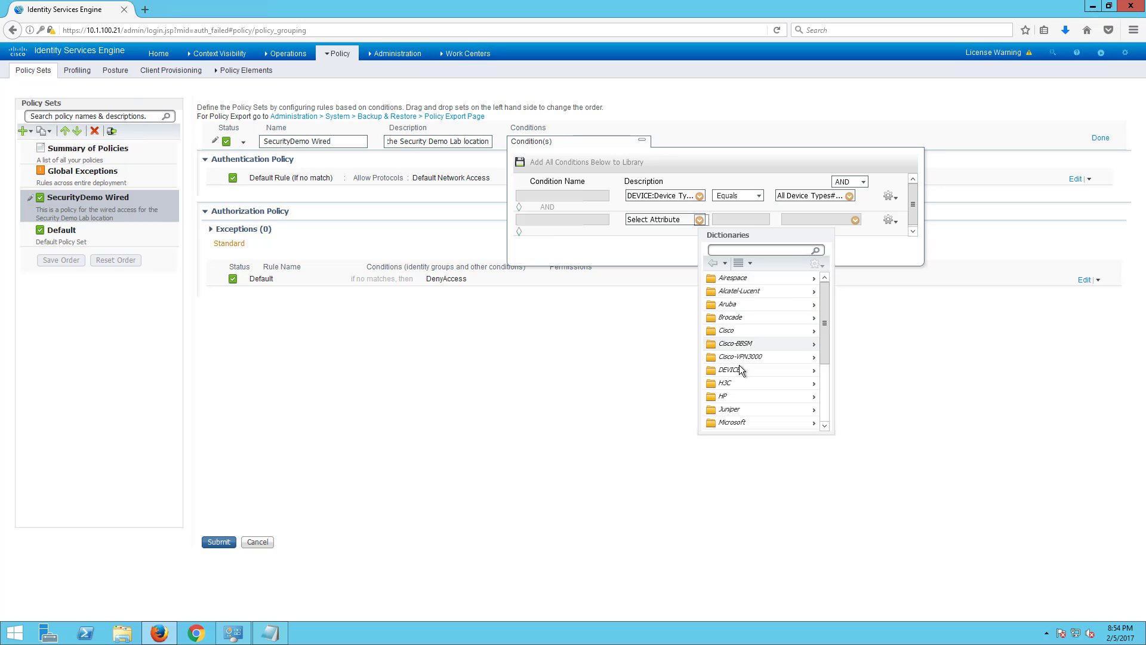
left_click(739, 370)
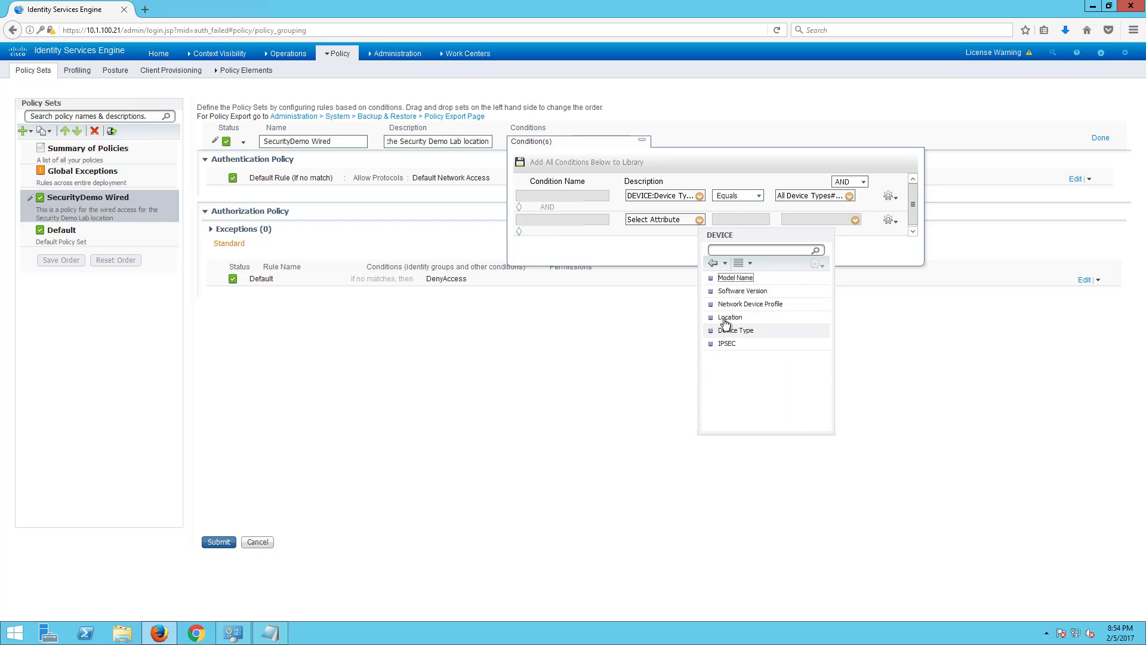
left_click(740, 317)
left_click(849, 221)
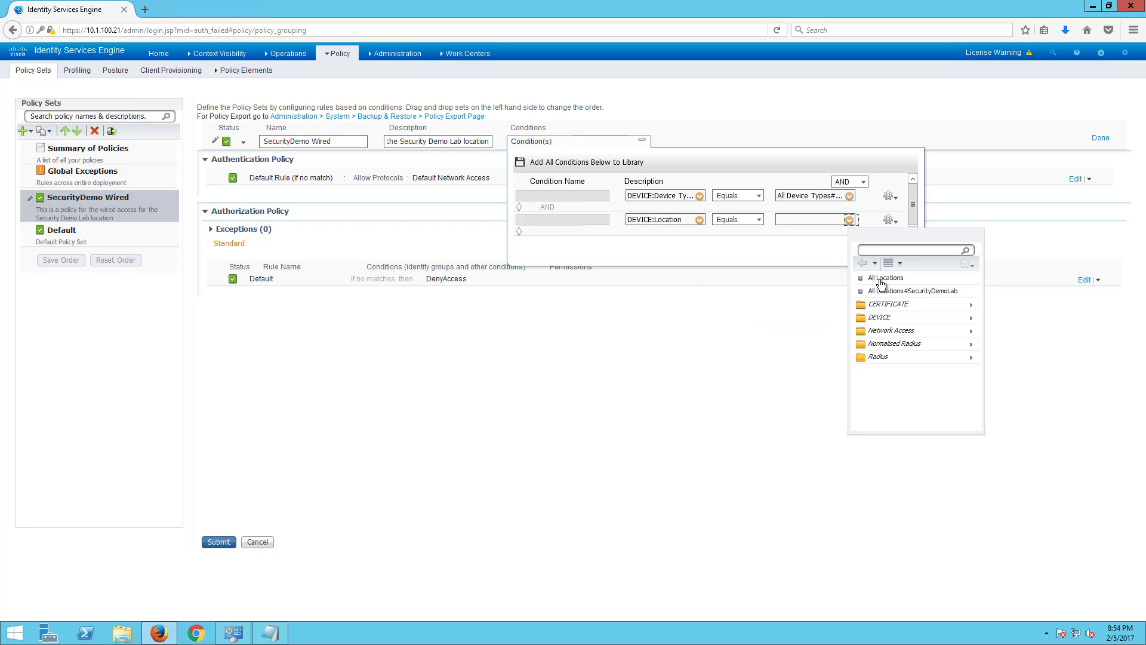
left_click(897, 291)
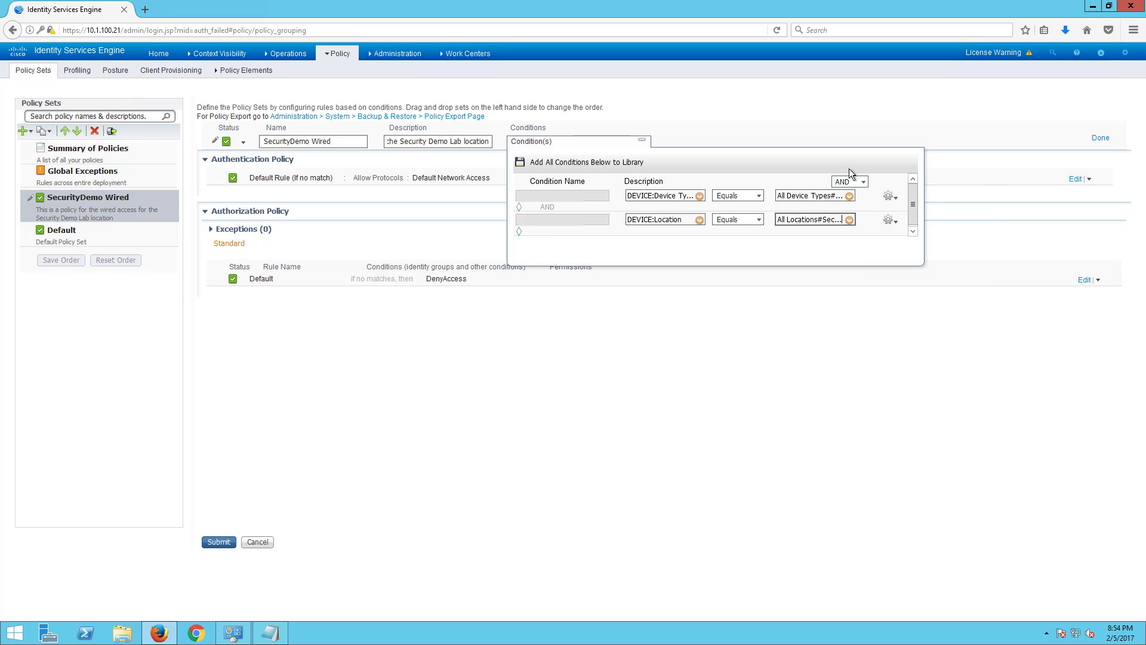
left_click(1102, 136)
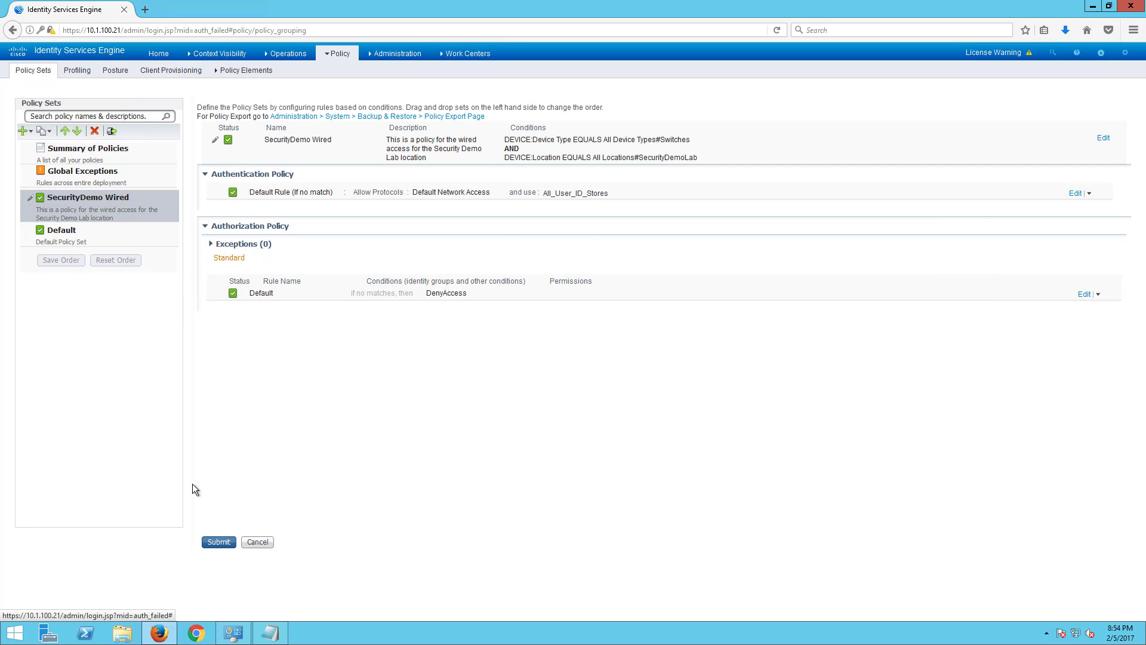
left_click(213, 543)
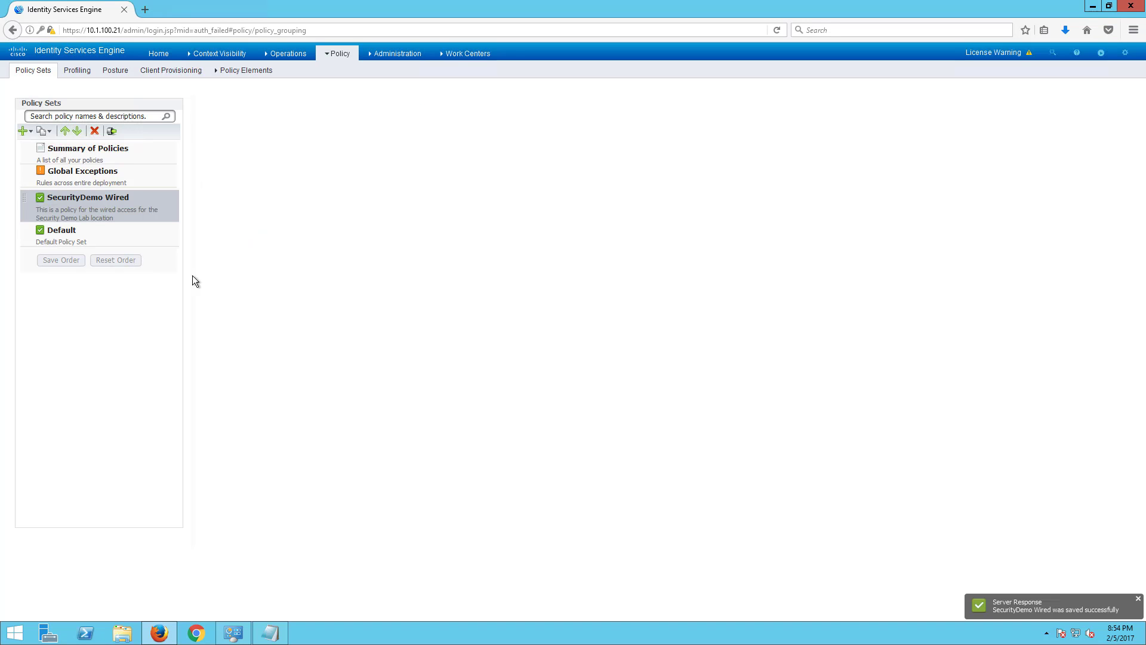
- Insert a policy set above SecurityDemo Wired and name it 'SecurityDemo Dot1x Wireless'
left_click(24, 131)
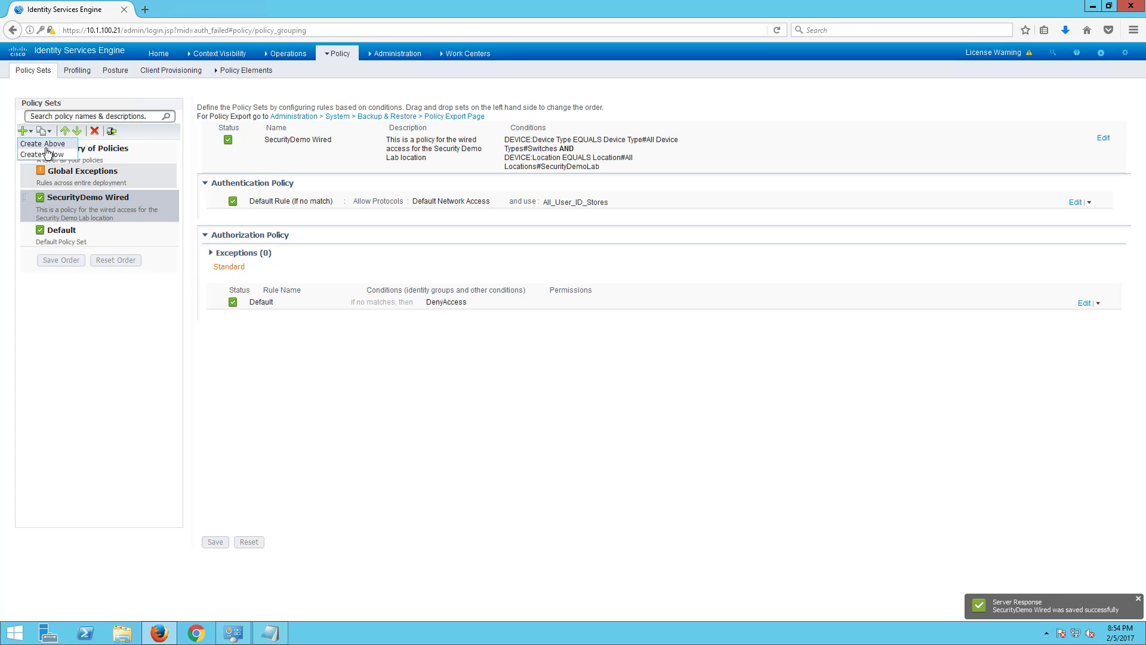
left_click(43, 144)
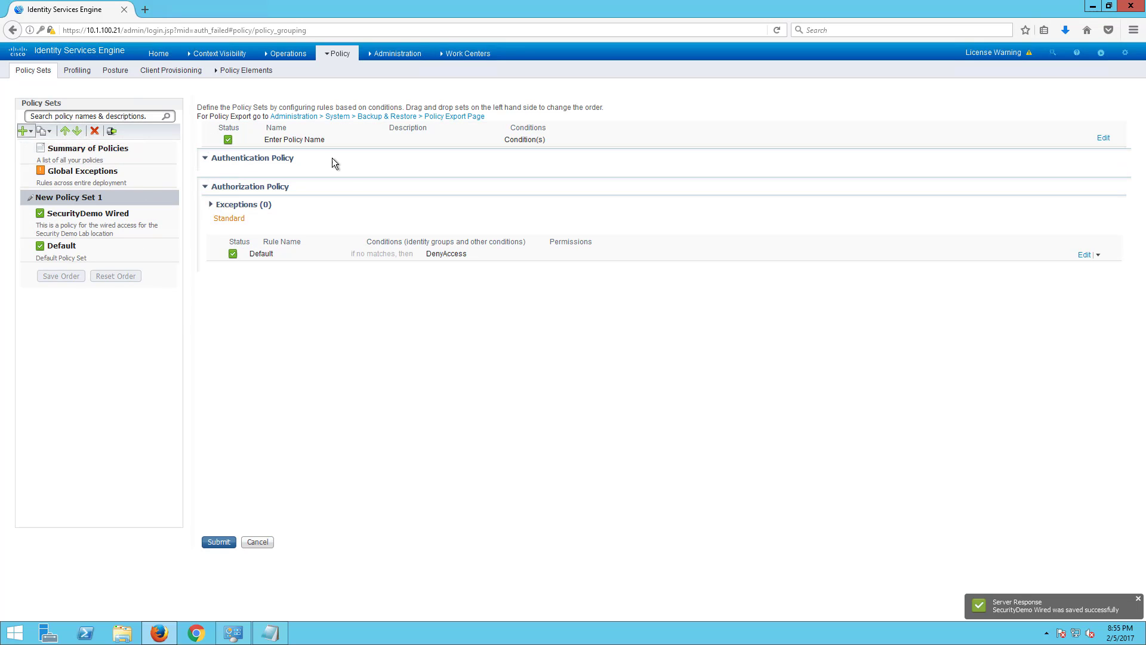
left_click(1101, 138)
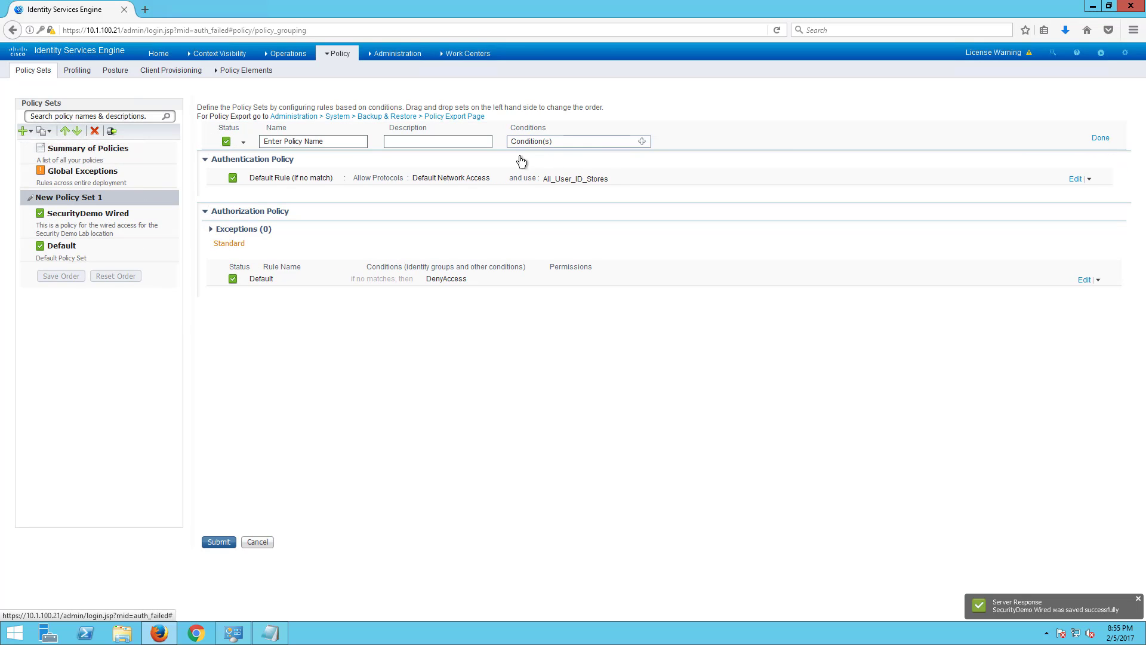
left_click_drag(337, 142, 231, 135)
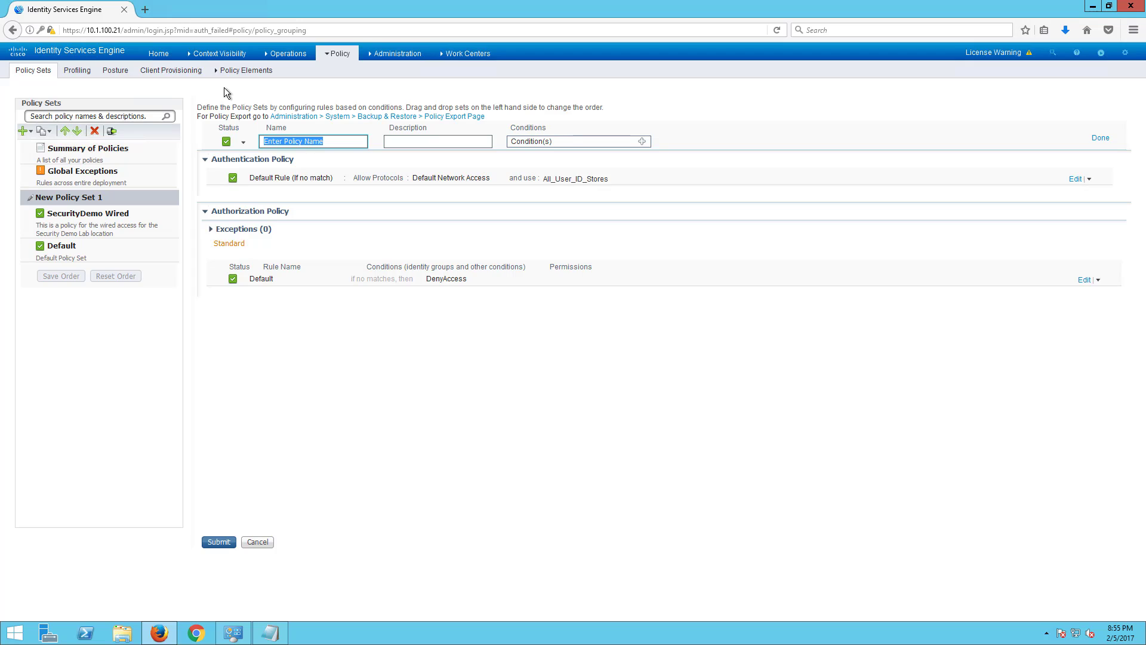
type("Wireless")
key("BackSpace")
key("BackSpace")
key("BackSpace")
key("BackSpace")
key("BackSpace")
key("BackSpace")
key("BackSpace")
key("BackSpace")
type("SecurityDemo Wireless")
left_click(643, 142)
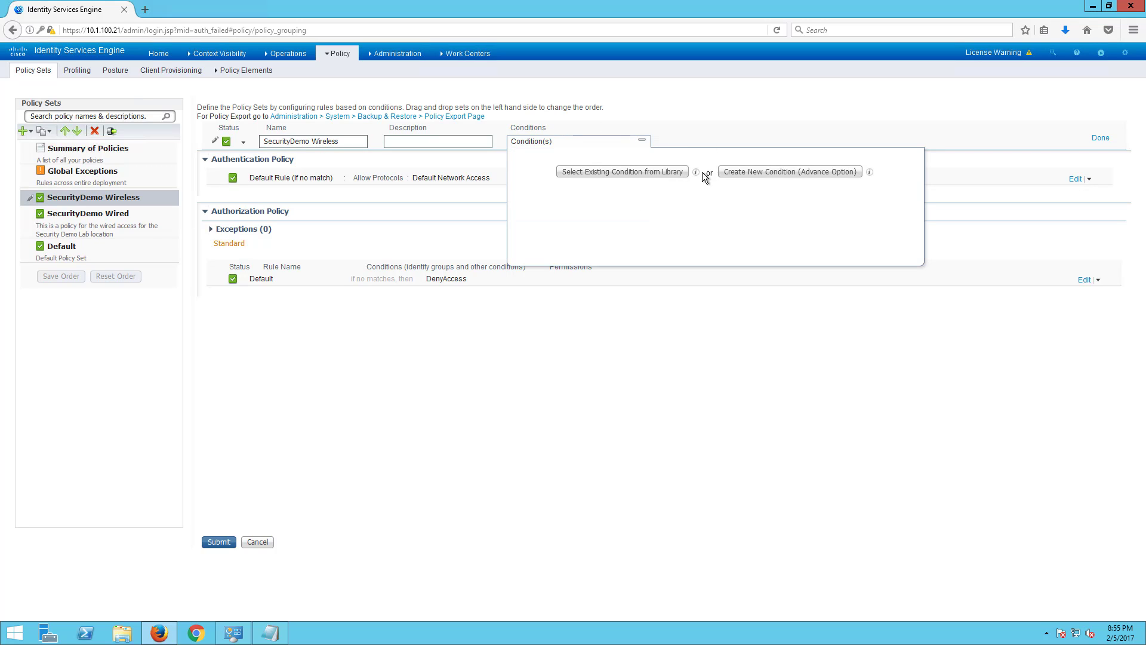
left_click(787, 173)
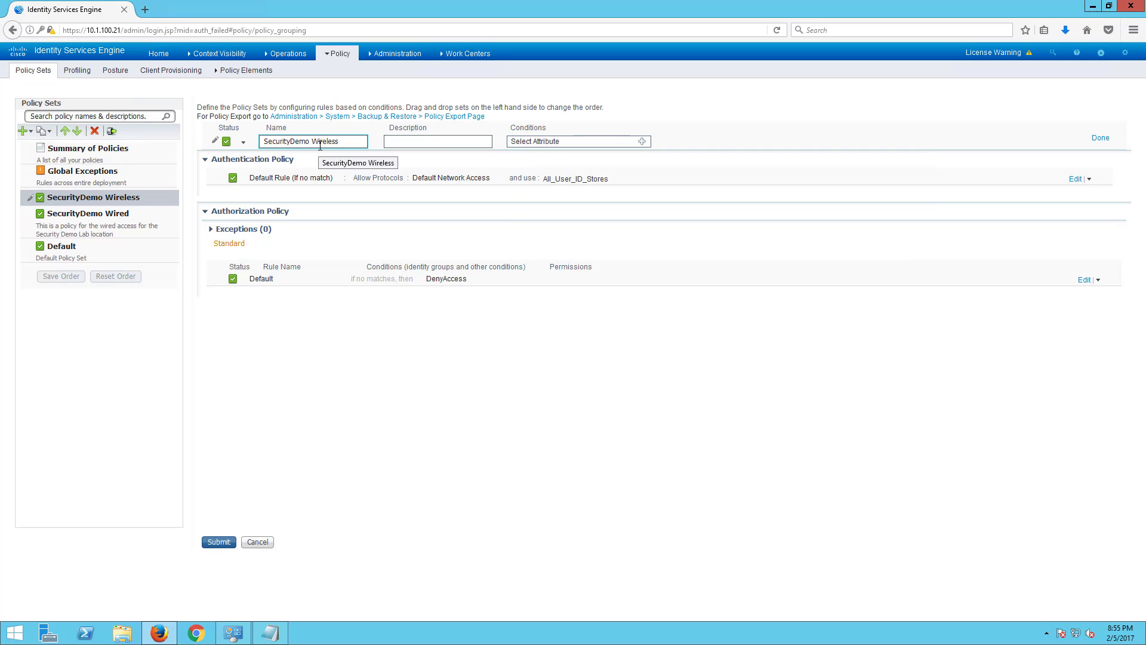
type("Dot1x")
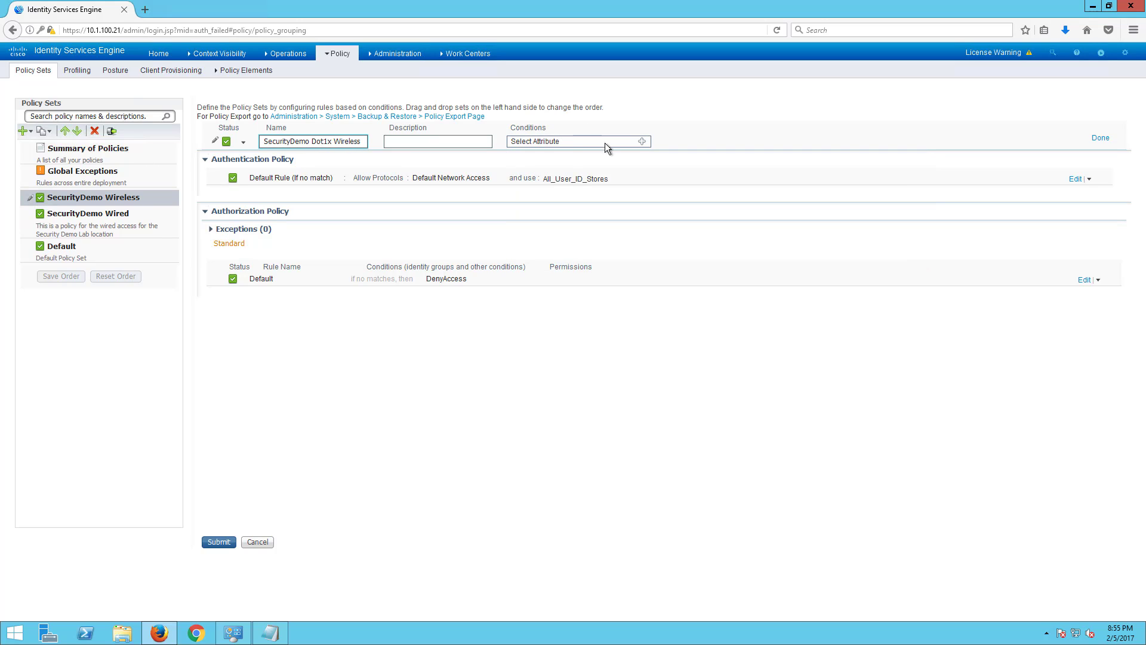
- Add a condition requiring DEVICE Device Type equals Wireless Controllers
left_click(642, 141)
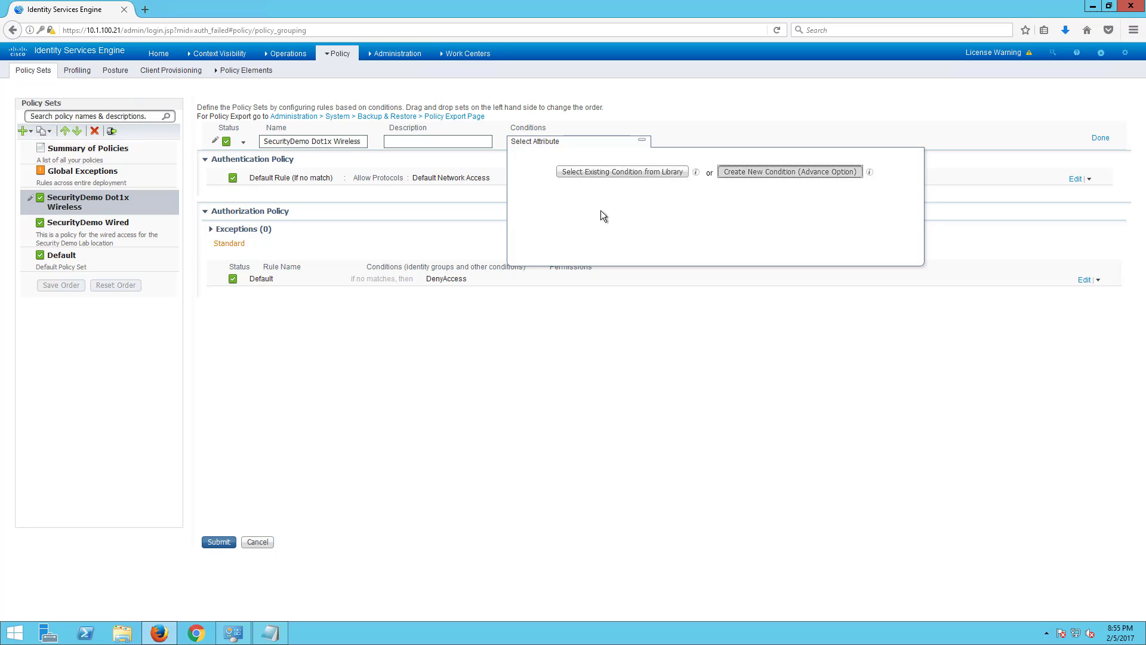
left_click(699, 195)
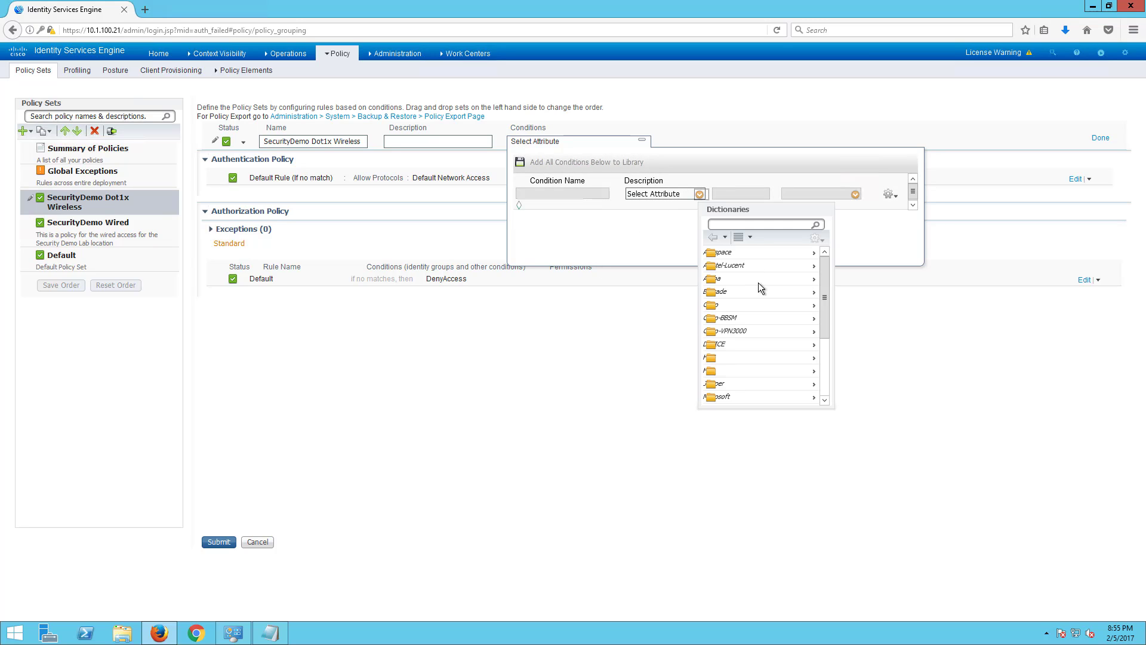
scroll(771, 351, "down", 3)
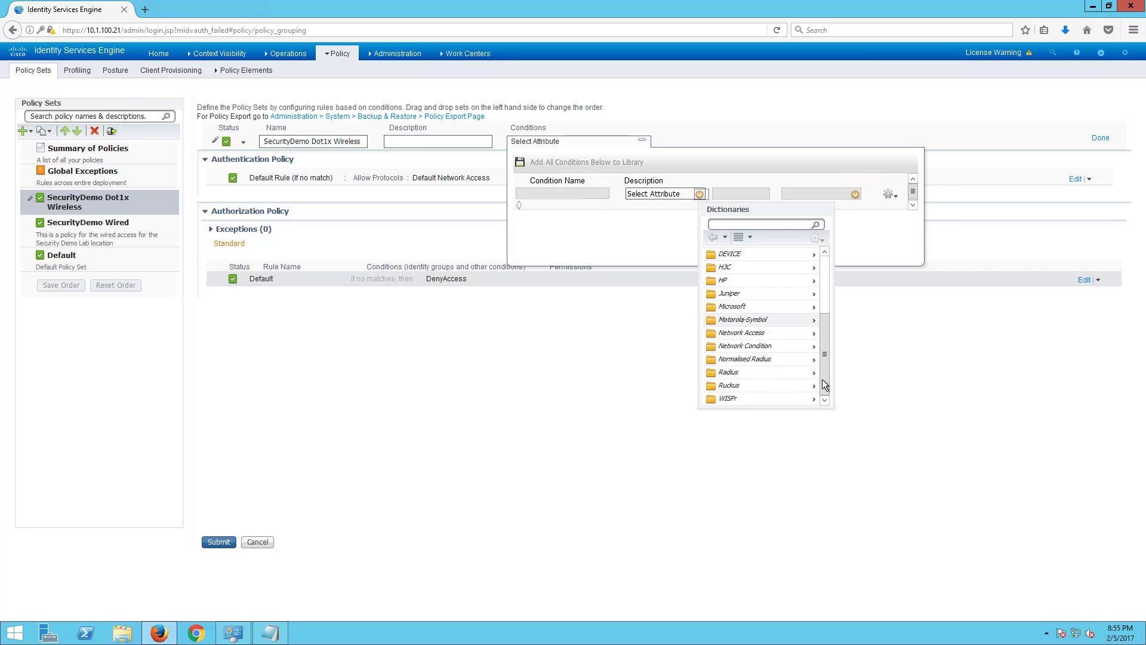
scroll(779, 322, "up", 3)
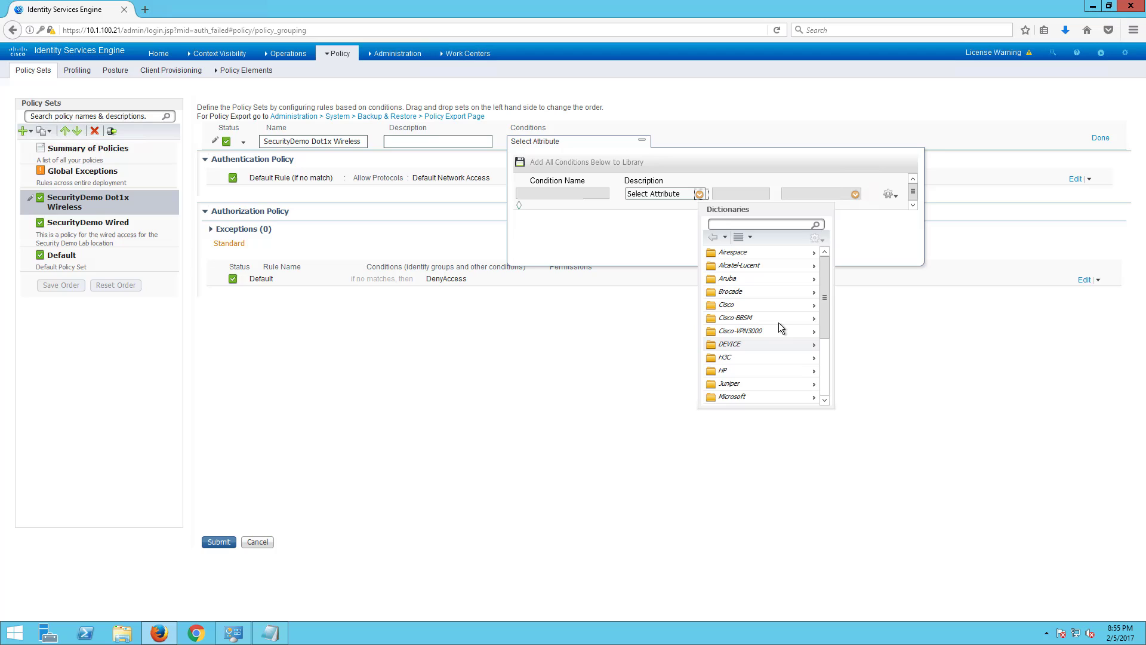
left_click(813, 345)
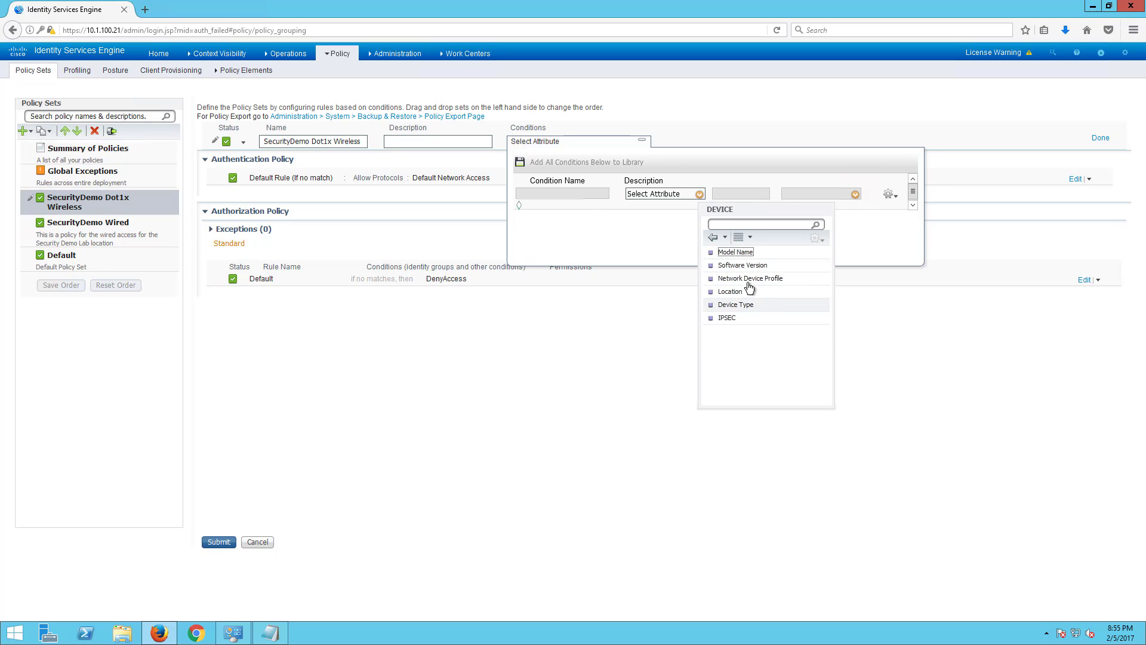
left_click(735, 305)
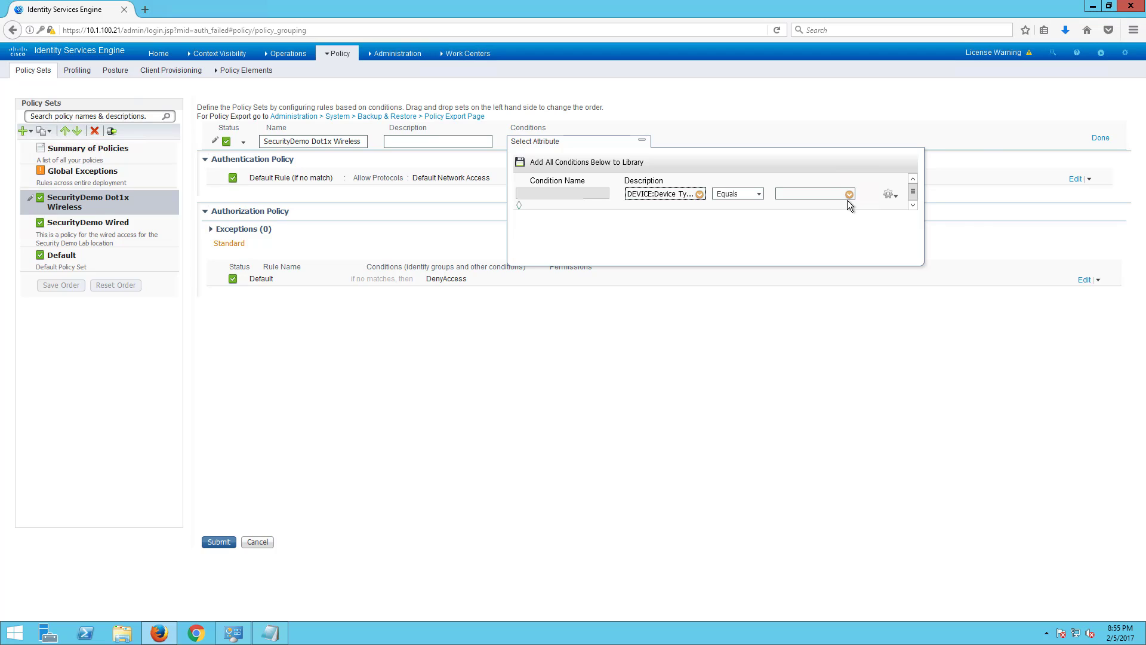
left_click(848, 194)
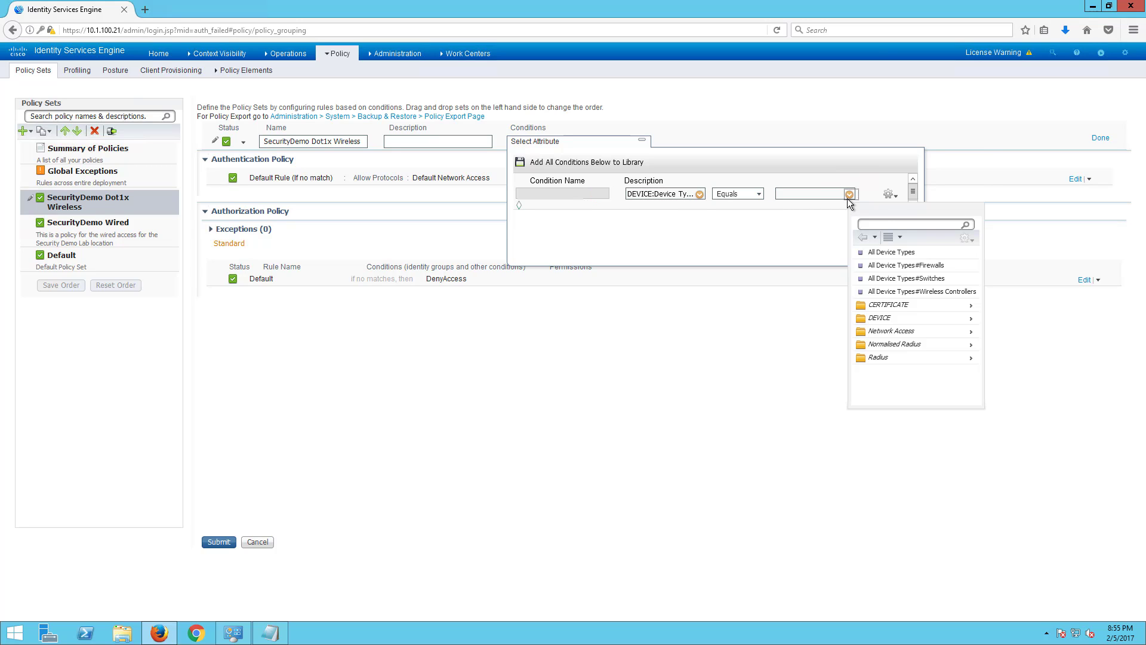
left_click(897, 294)
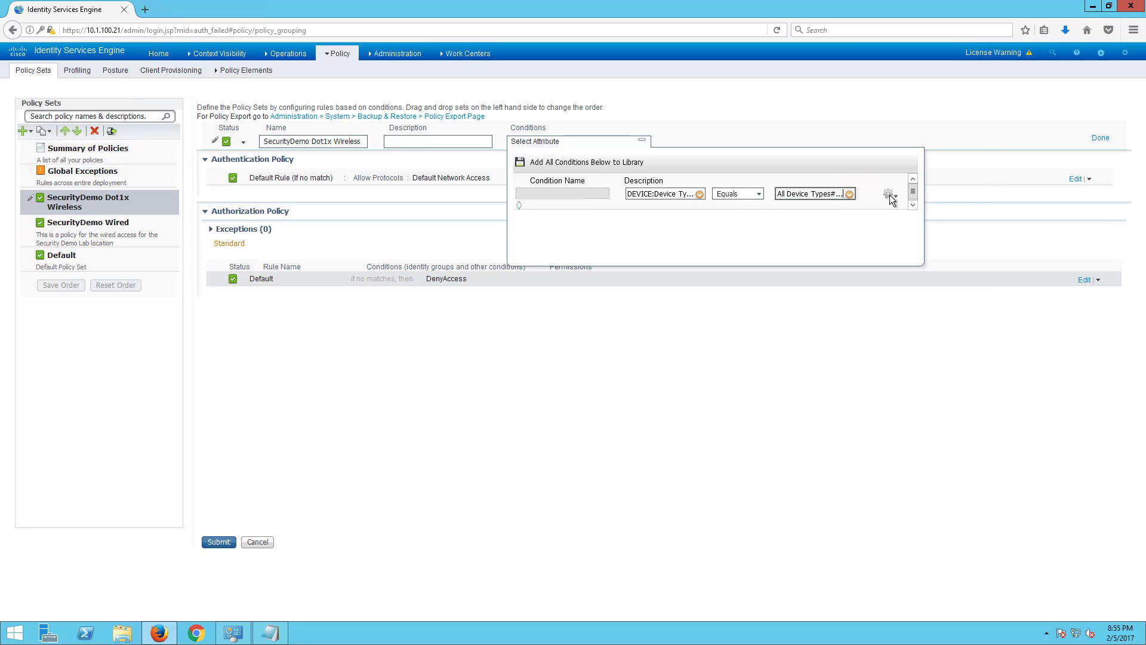
- AND a second condition requiring DEVICE Location equals SecurityDemoLab
left_click(889, 194)
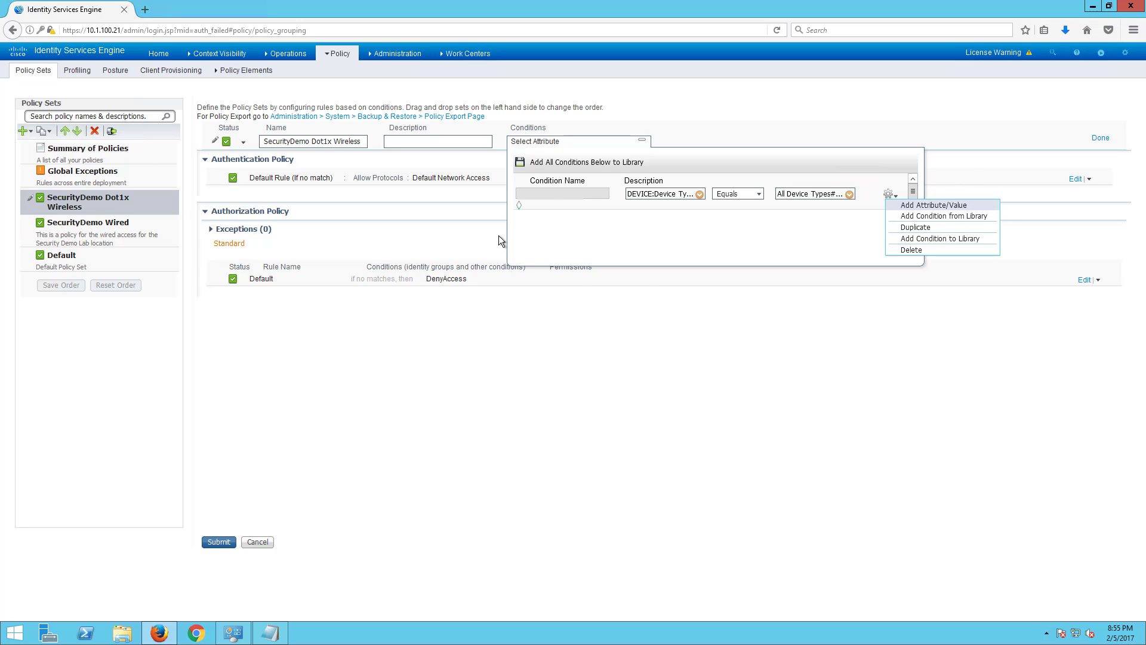
left_click(933, 205)
left_click(700, 220)
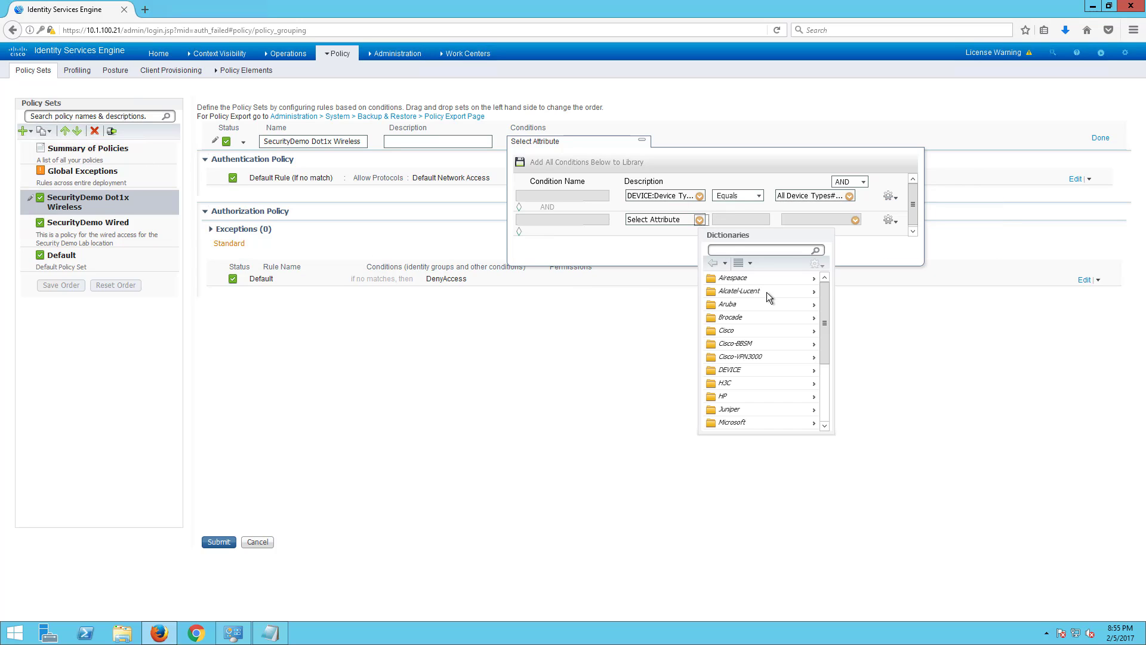
scroll(766, 385, "down", 3)
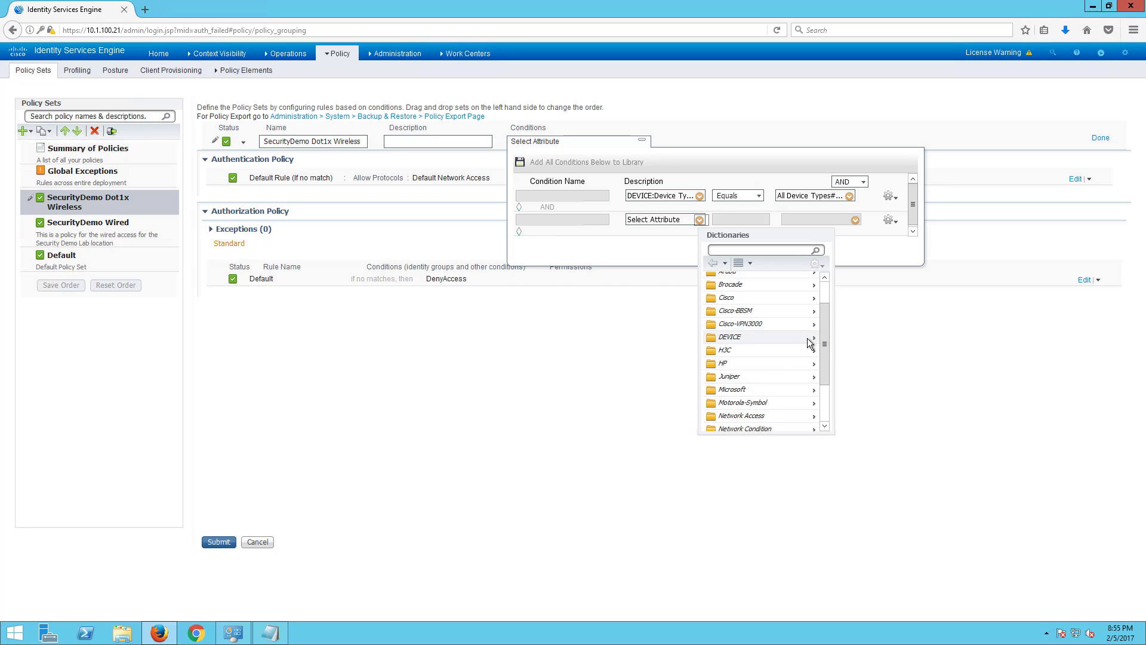
left_click(809, 336)
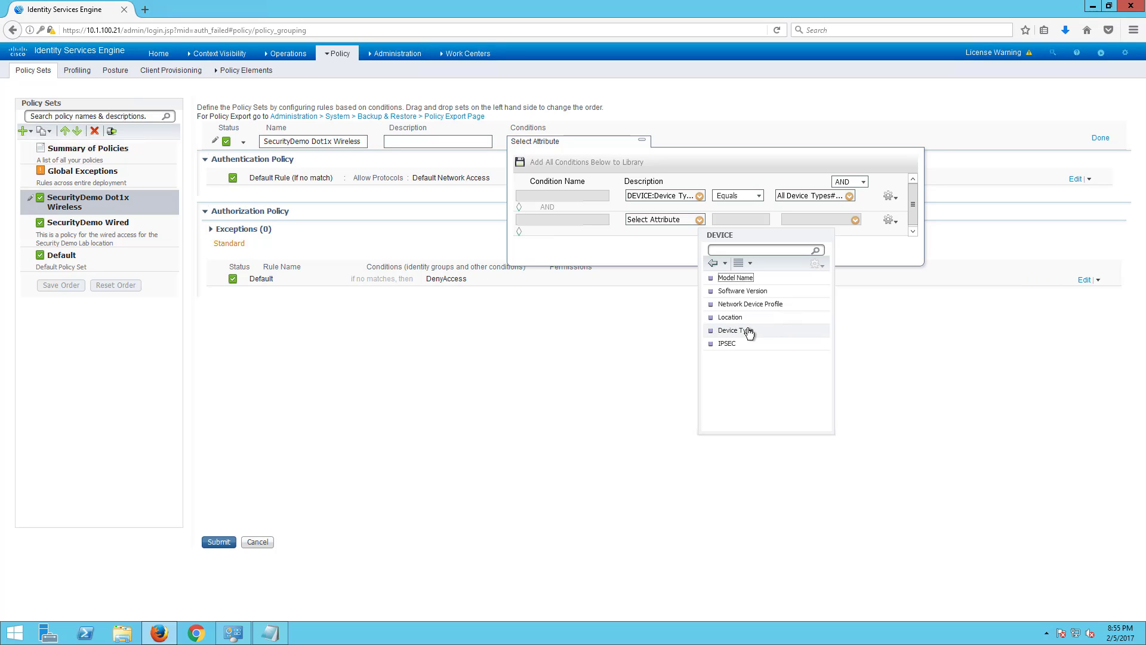
left_click(743, 318)
left_click(849, 220)
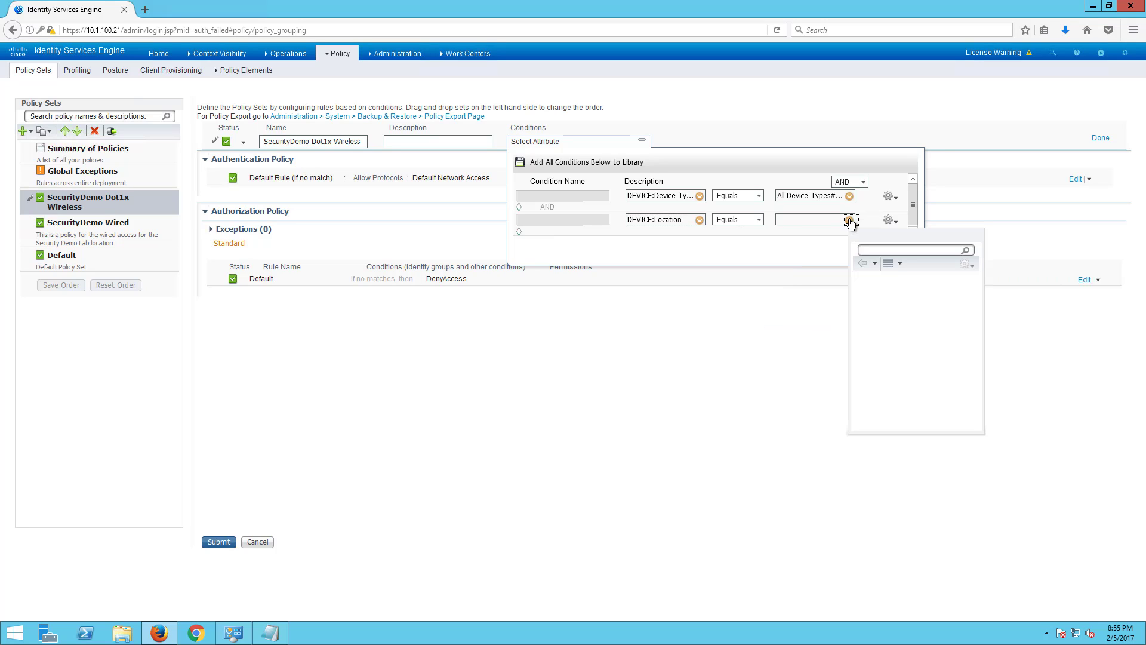
left_click(888, 292)
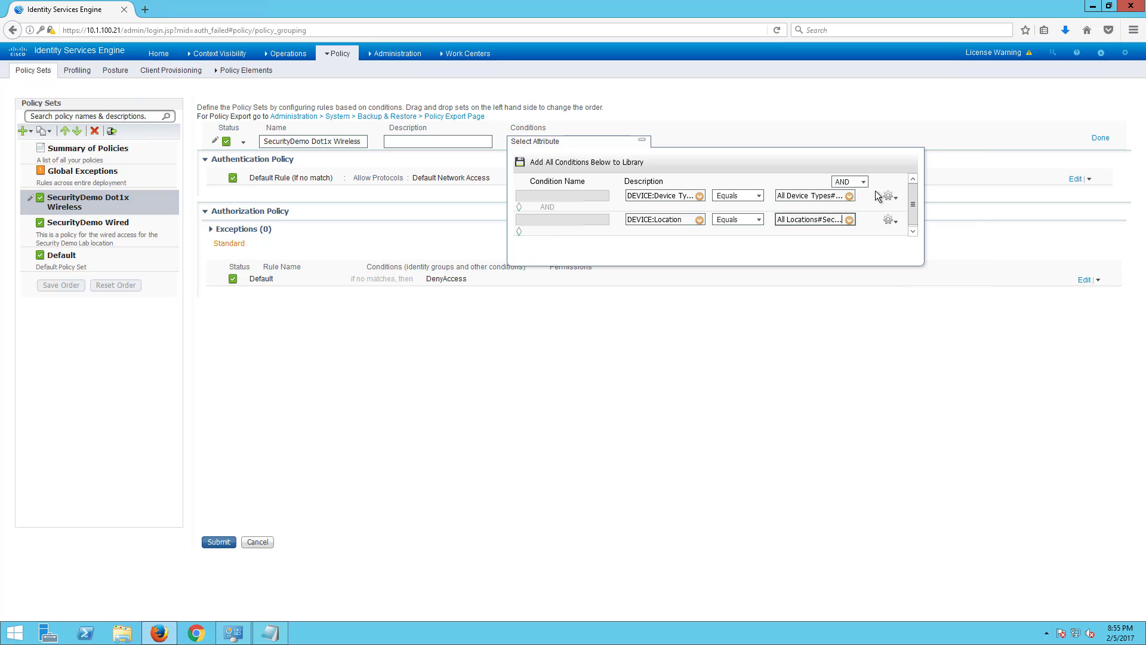
- AND the Wireless_802.1X compound condition from the library and finish the conditions
left_click(889, 220)
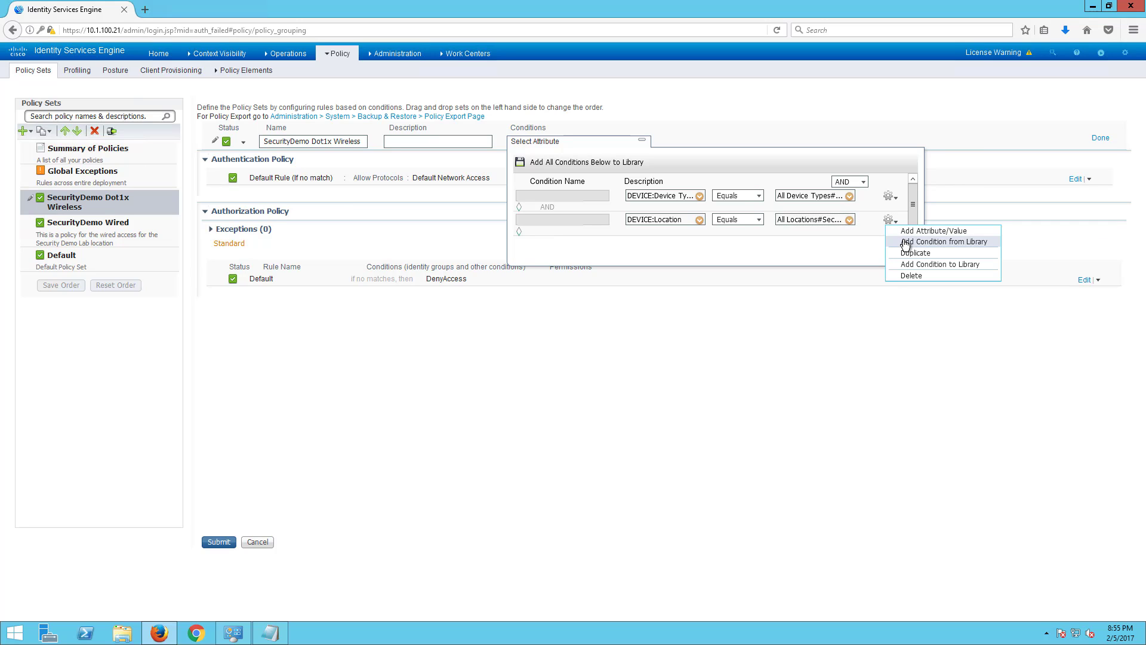
left_click(904, 241)
left_click(600, 236)
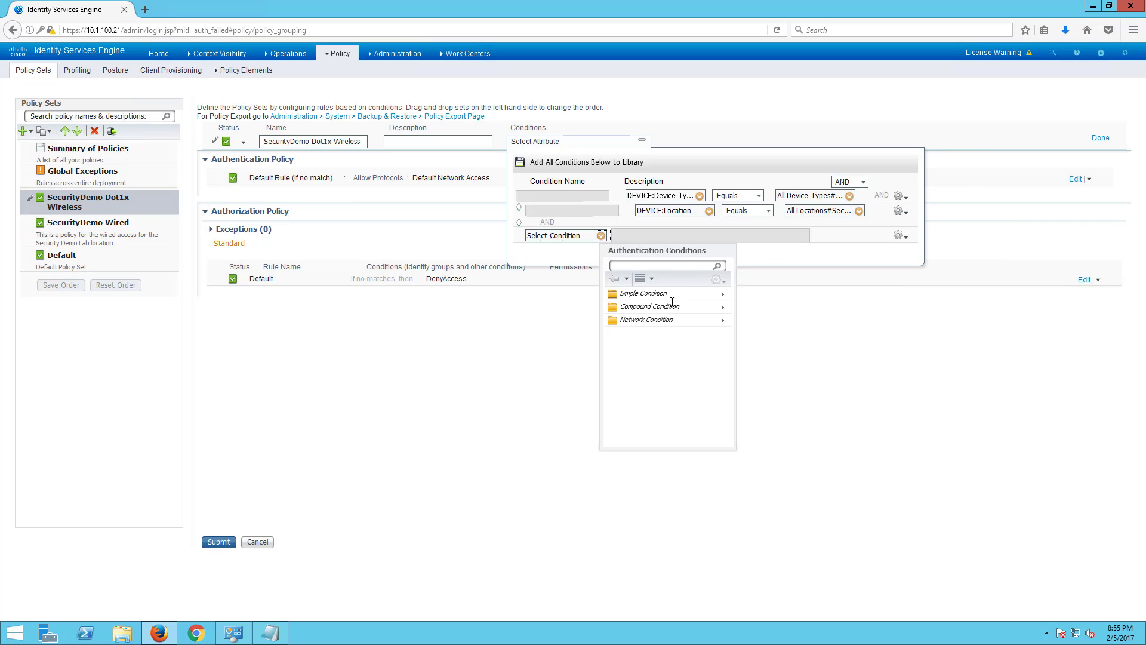
left_click(651, 307)
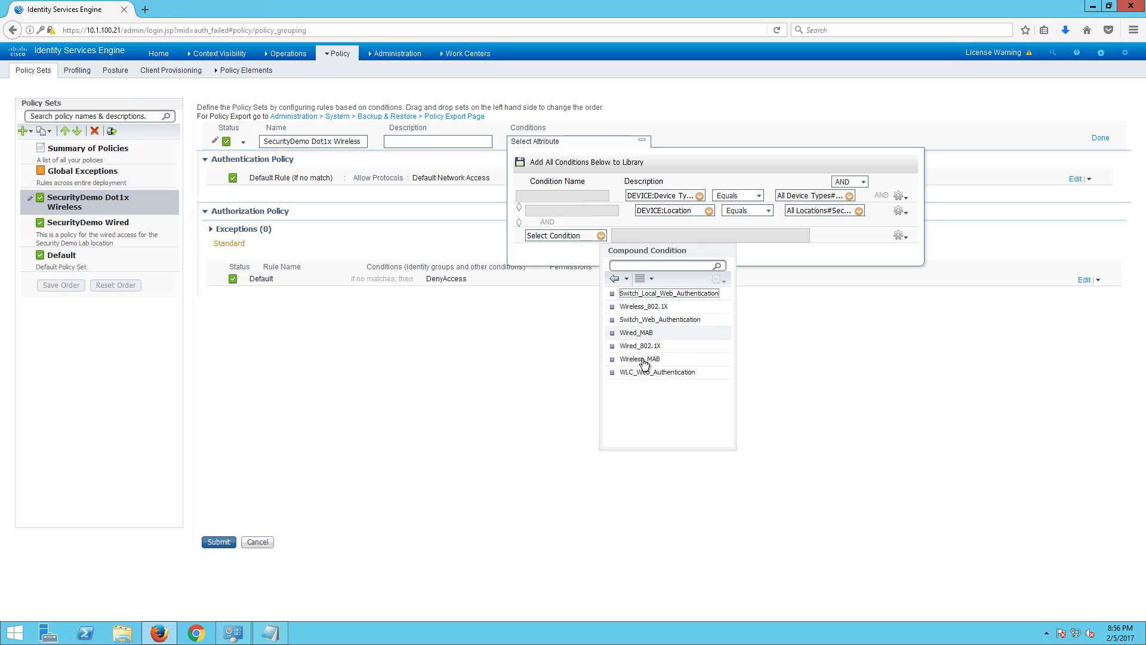
left_click(644, 306)
left_click(1099, 138)
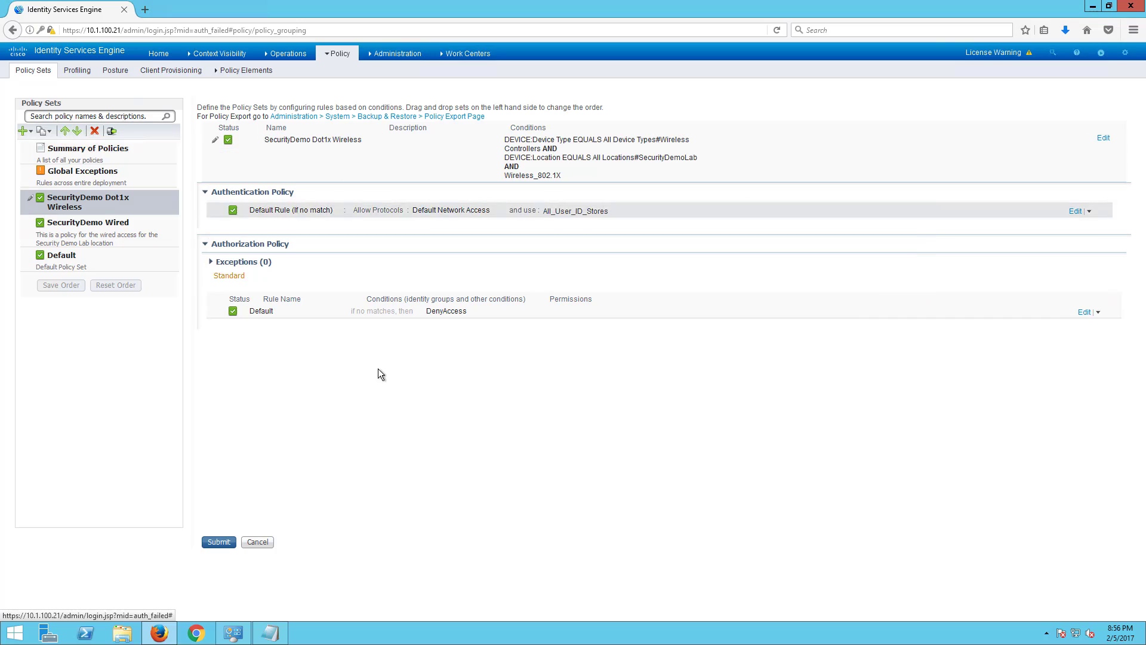
- Describe it as 'This is a policy for the wireless dot1x access for the Security Demo Lab location' and submit
left_click(1102, 138)
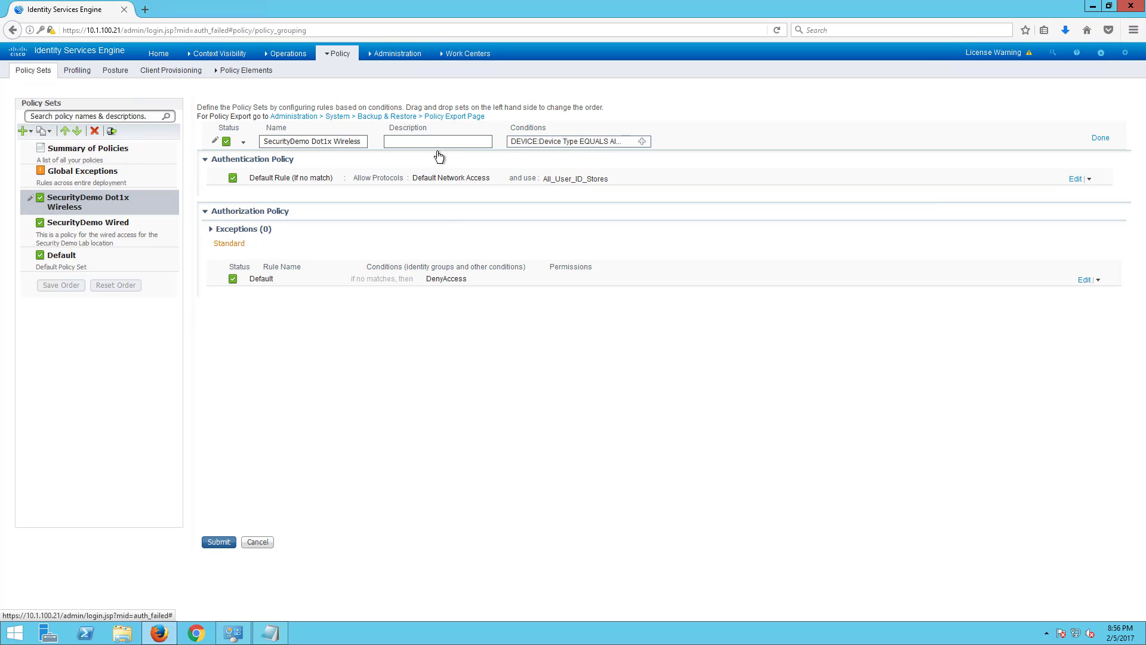
left_click(460, 143)
type("Thi")
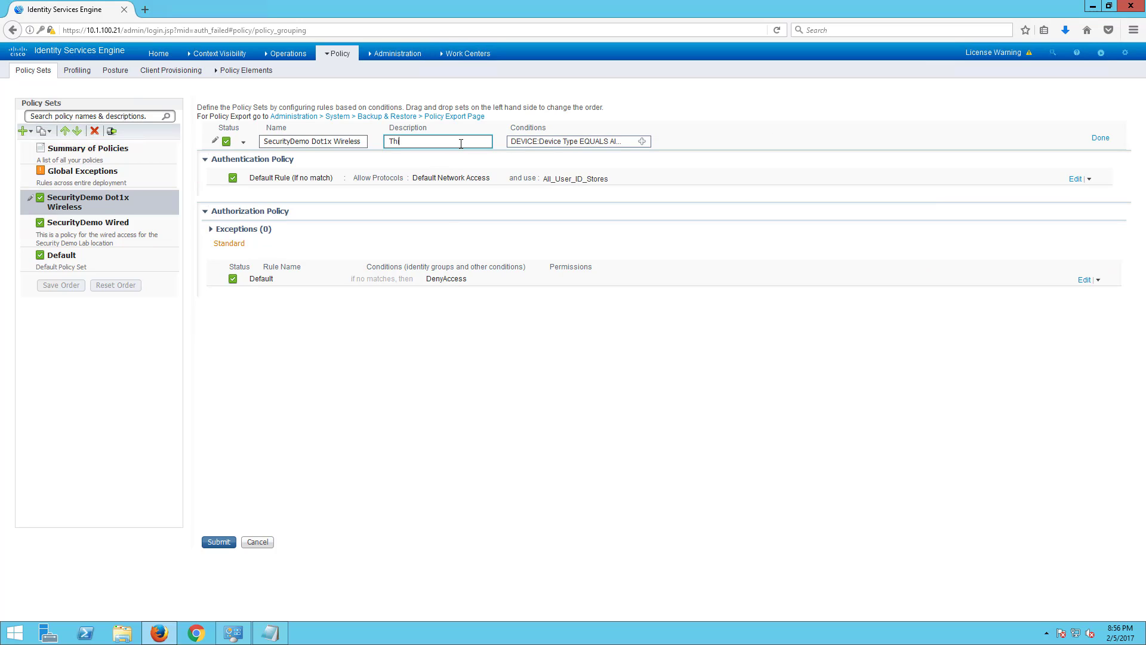
type("s is a p")
type("olicy for the wireless dot1x ")
type("access for the S")
type("ecurity Demo Lab")
type(" location")
left_click(1096, 137)
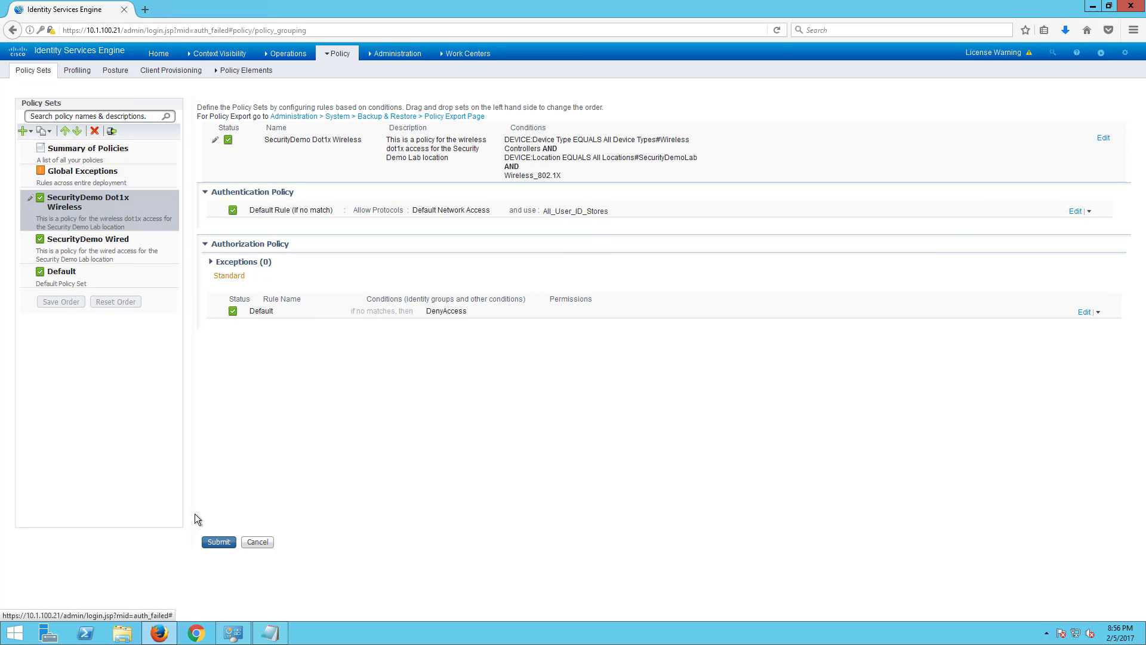
left_click(218, 541)
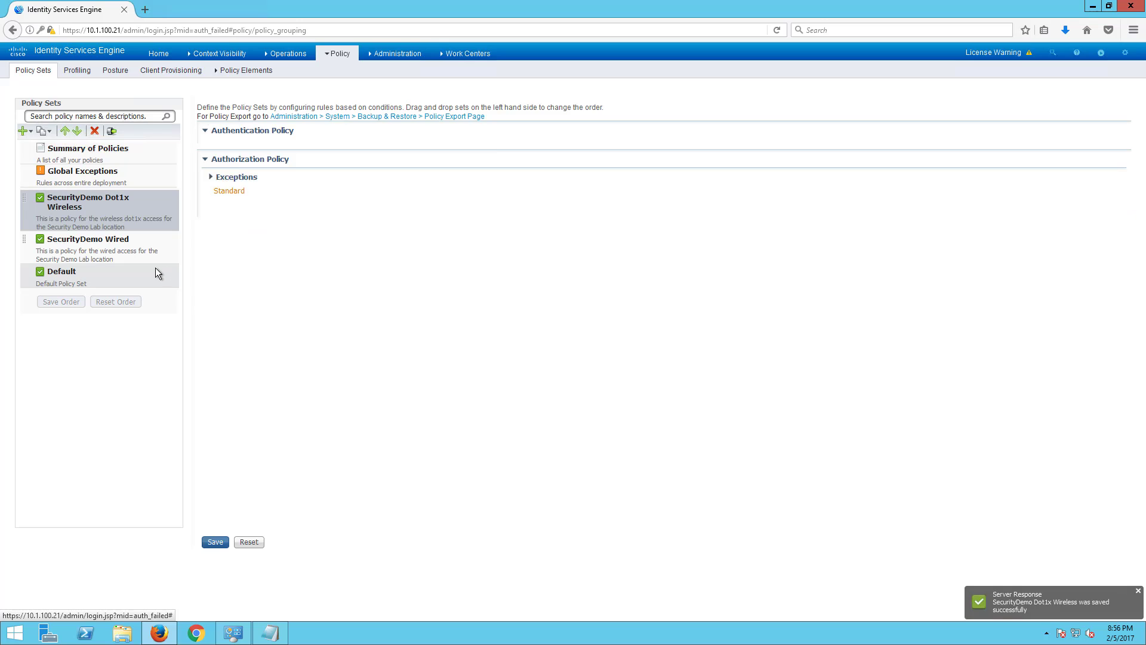
left_click(25, 131)
- Insert a policy set named 'VPN' described as 'This is the policy for VPN access'
left_click(36, 144)
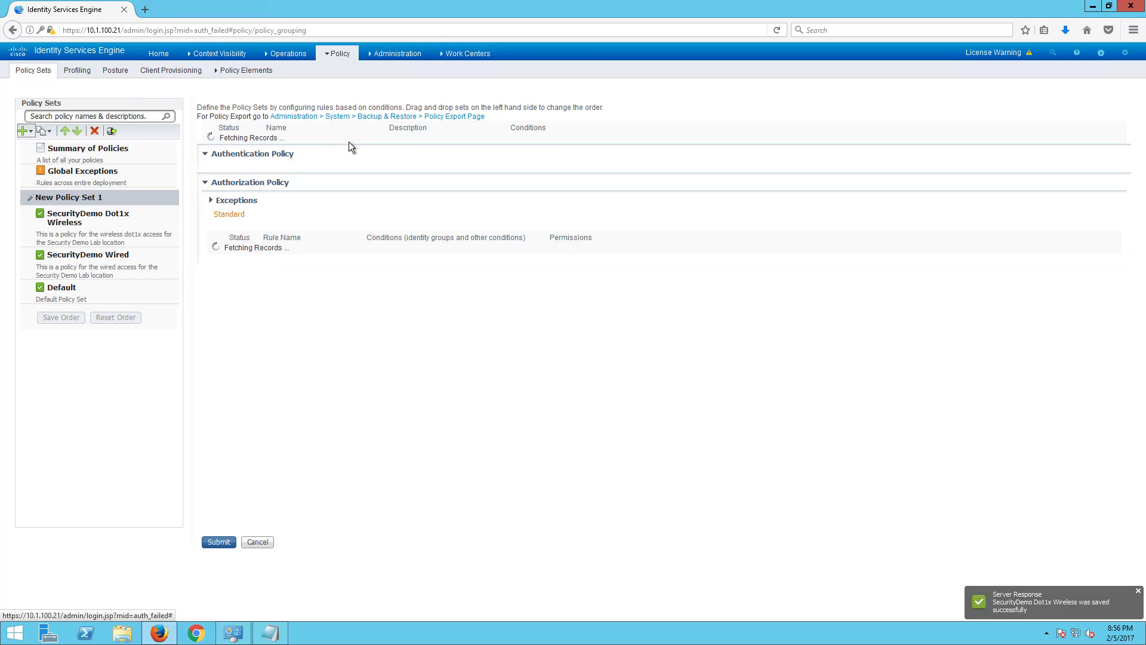
left_click(1103, 137)
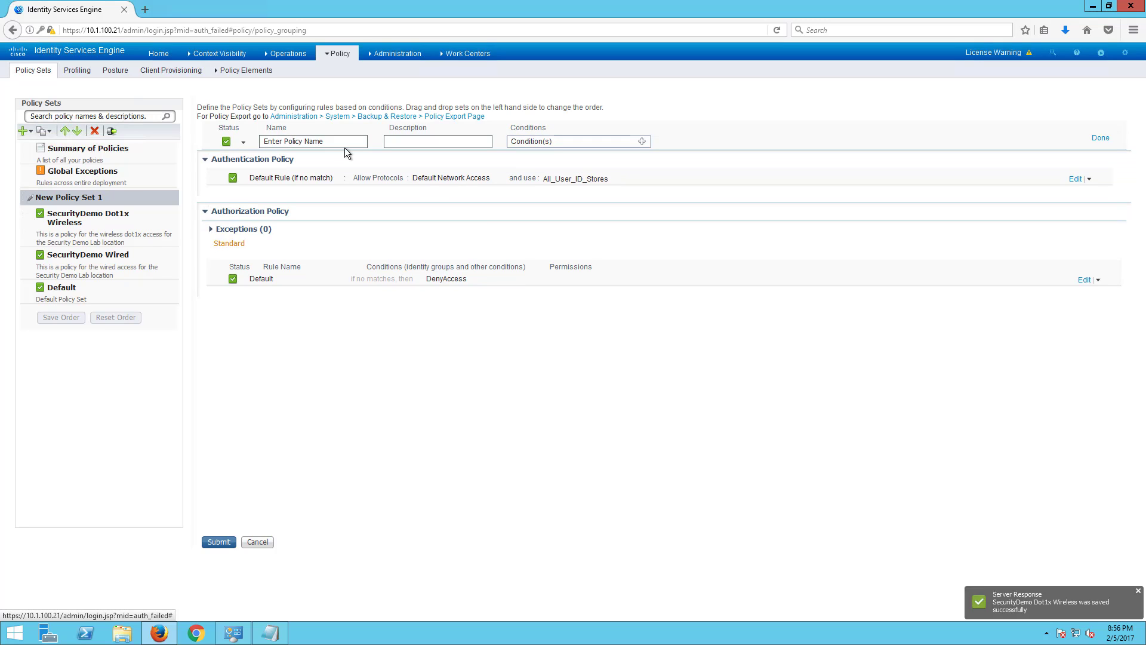
left_click_drag(323, 141, 208, 133)
type("VP")
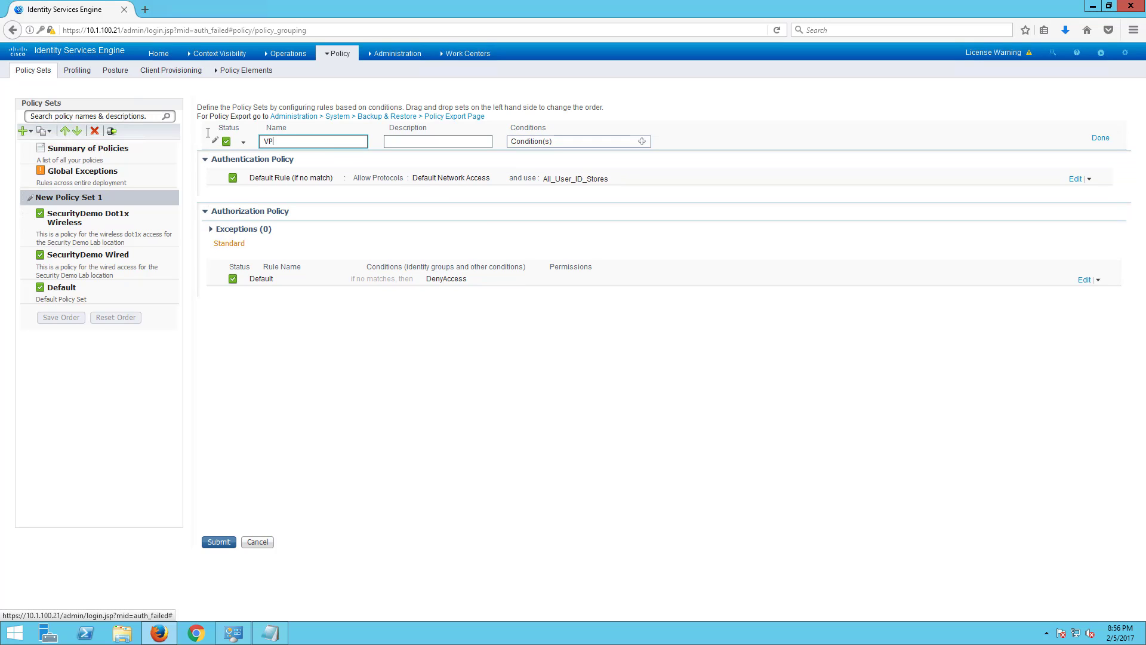
type("N")
key("Tab")
type("T")
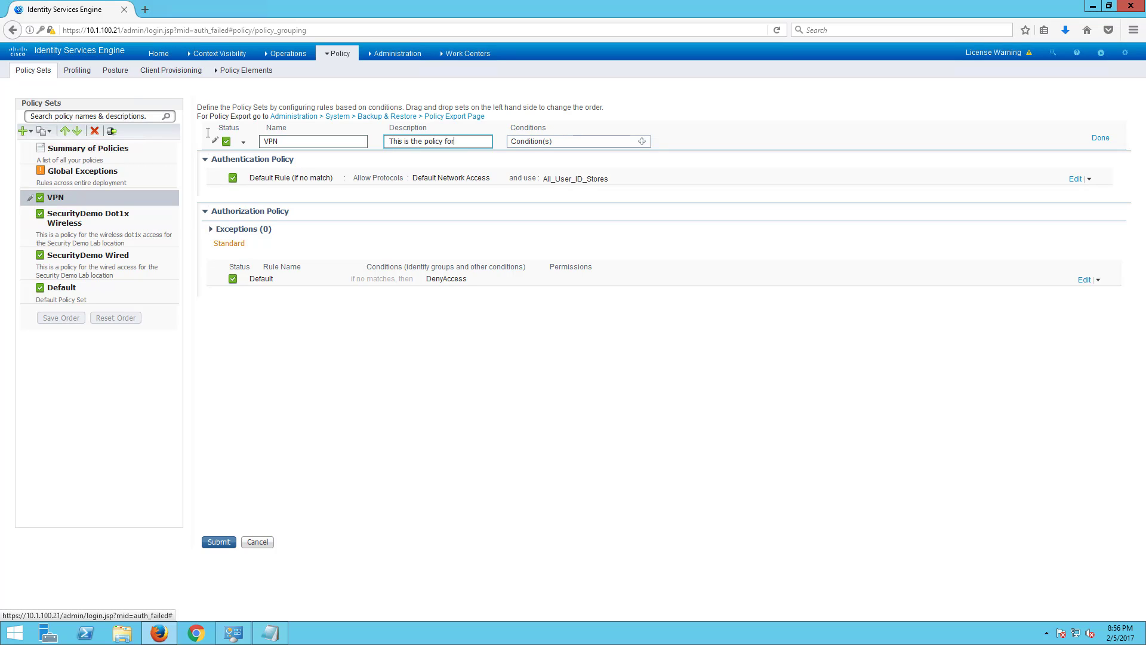
type("his is the policy for VPN access")
left_click(644, 142)
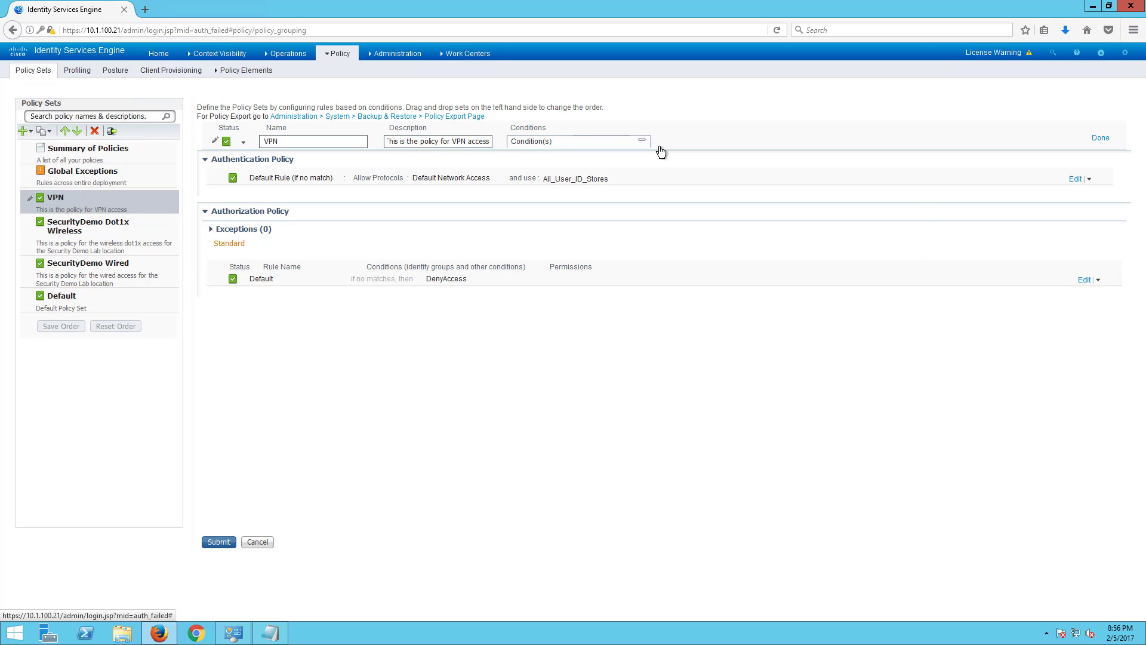
- Give VPN the condition Device Type equals All Device Types#Firewalls and submit it
left_click(771, 170)
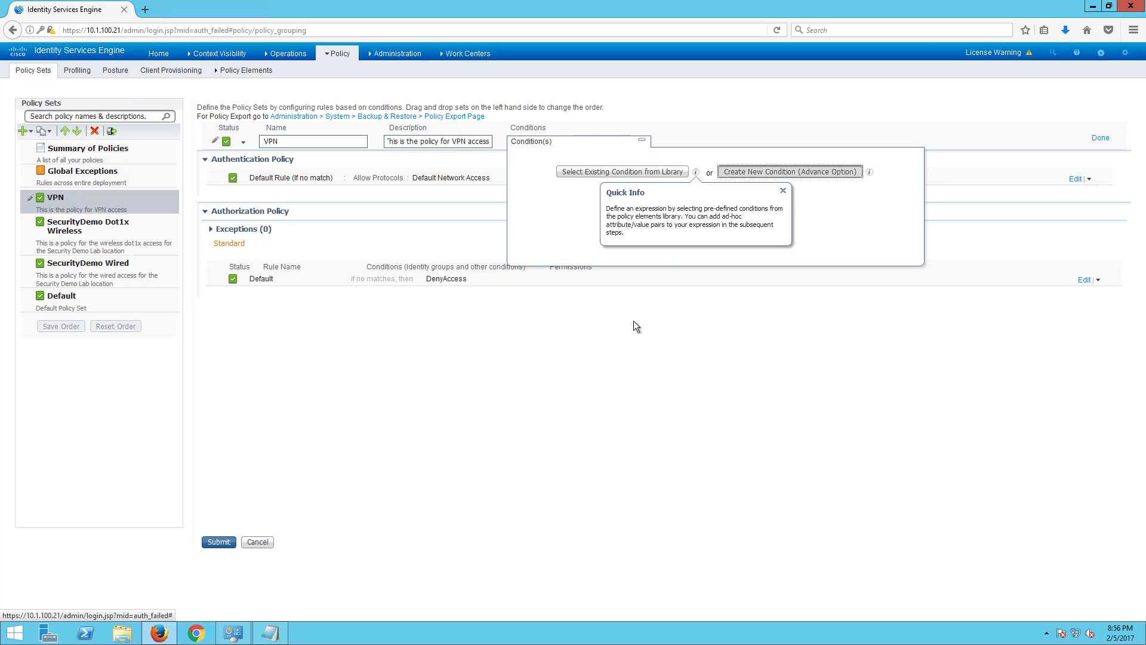
left_click(784, 192)
left_click(700, 194)
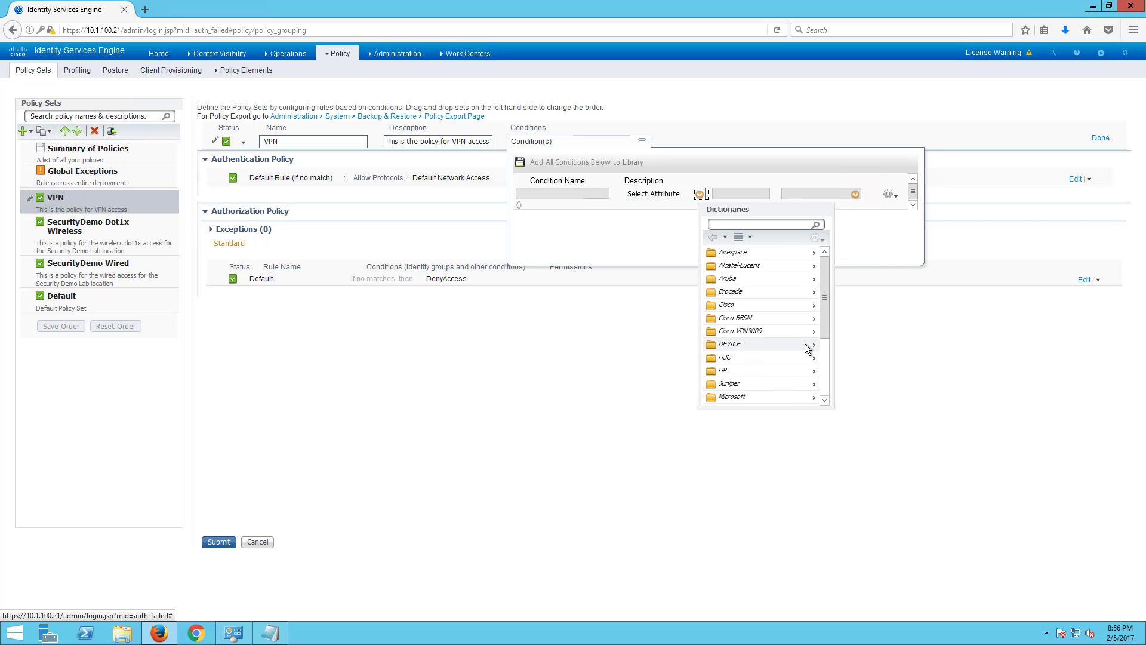
left_click(803, 344)
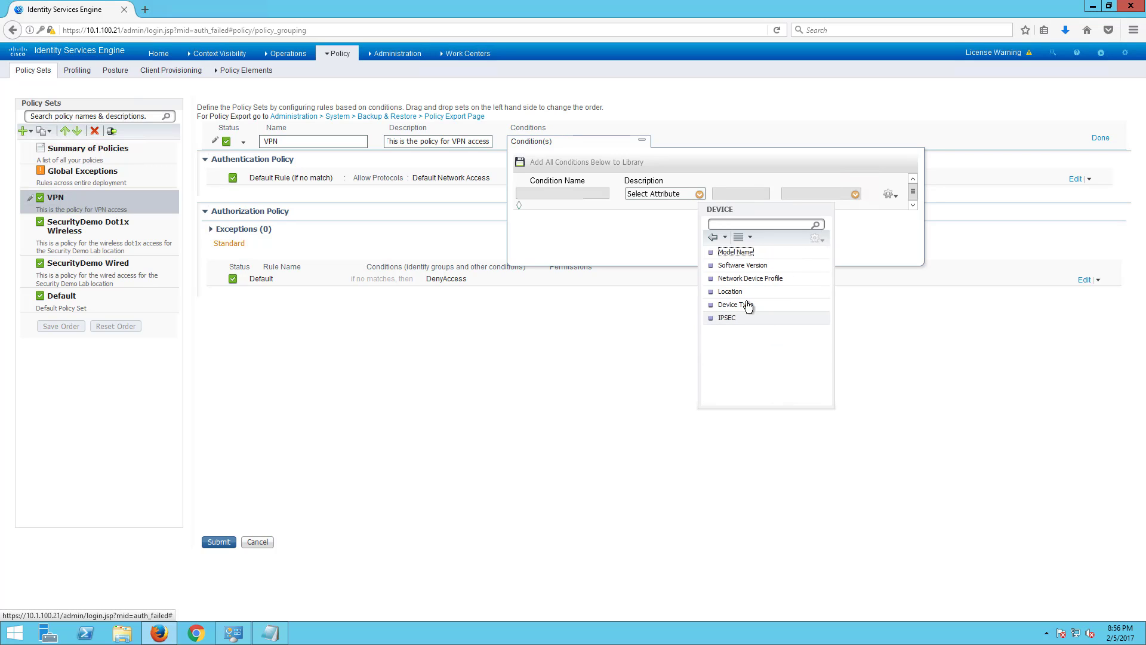
left_click(735, 305)
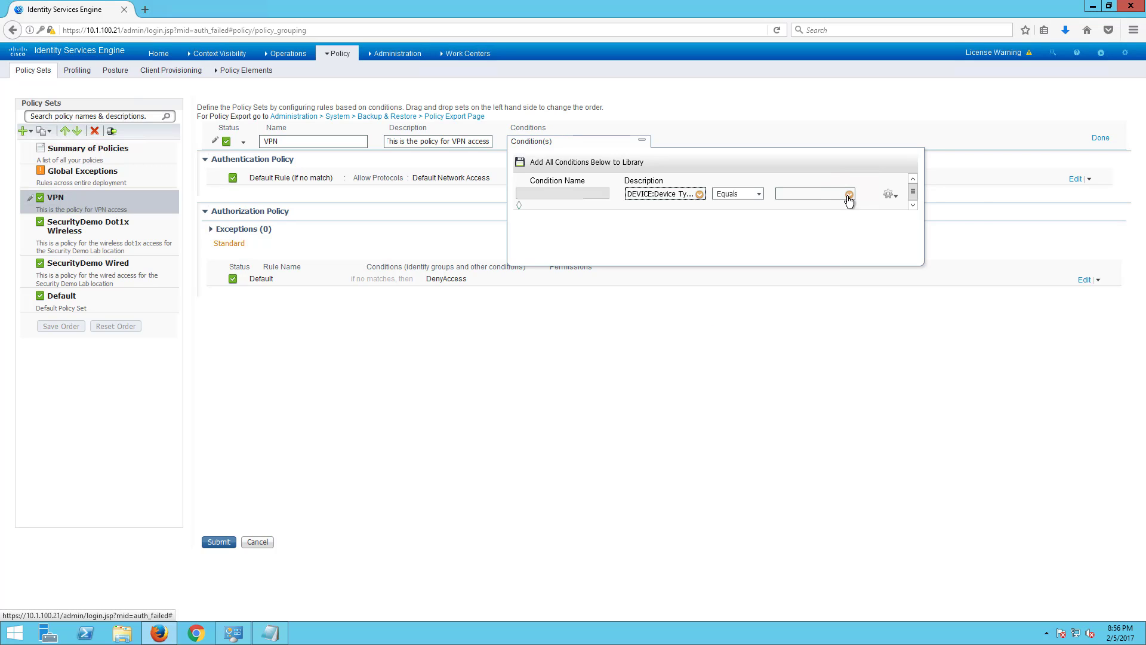
left_click(850, 195)
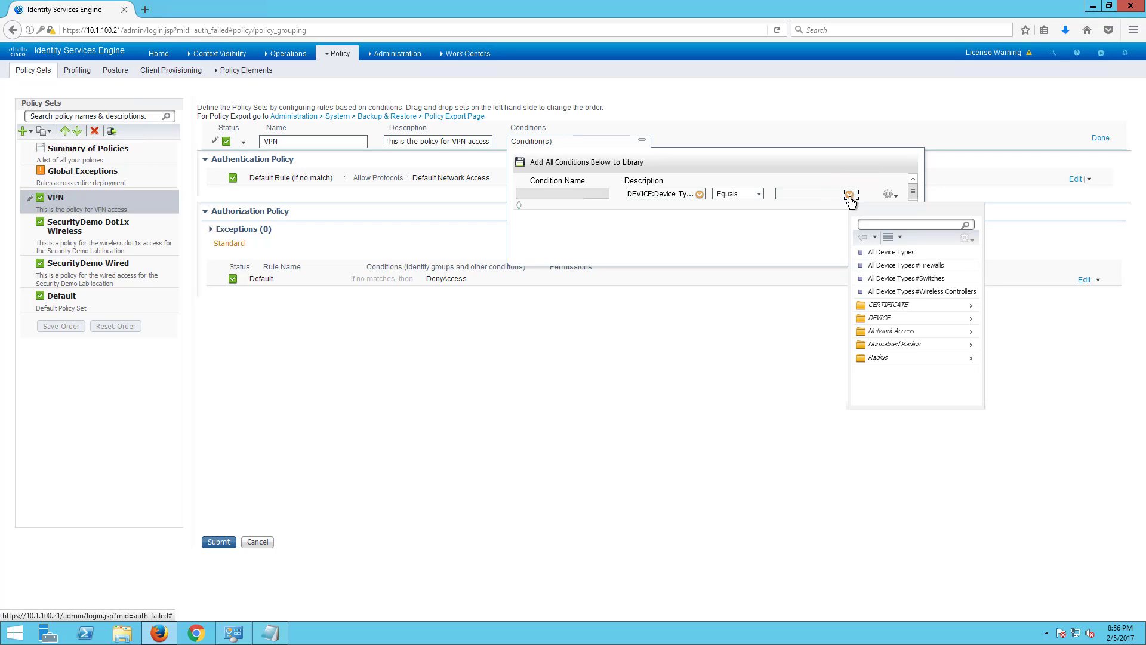
left_click(898, 265)
left_click(1097, 138)
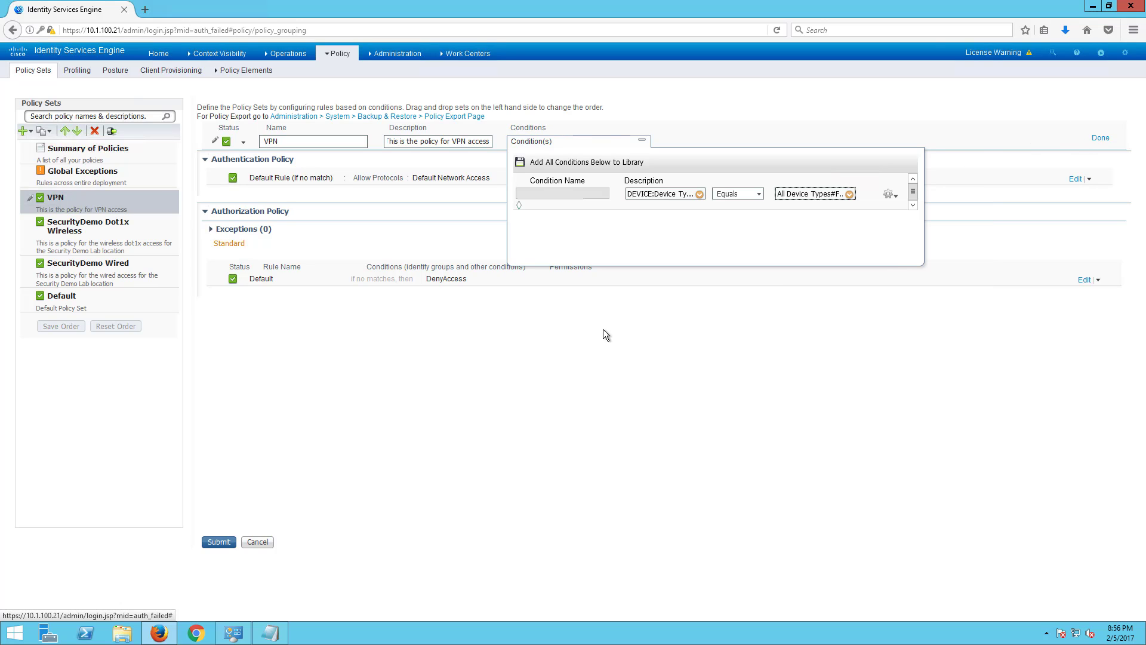
left_click(225, 546)
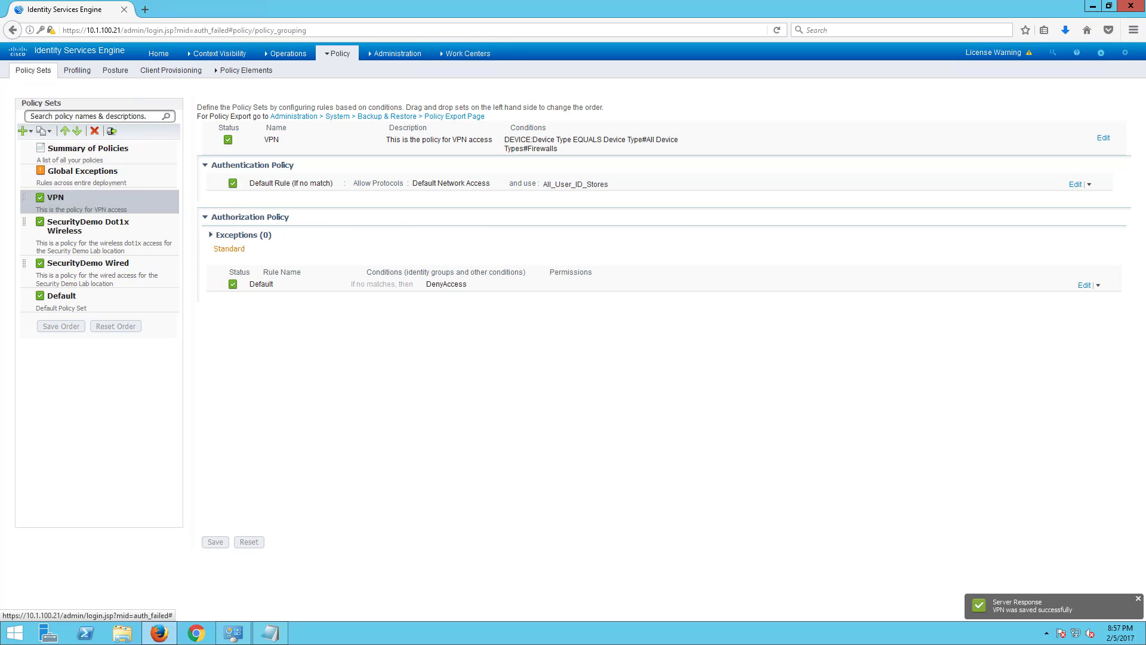
left_click(101, 233)
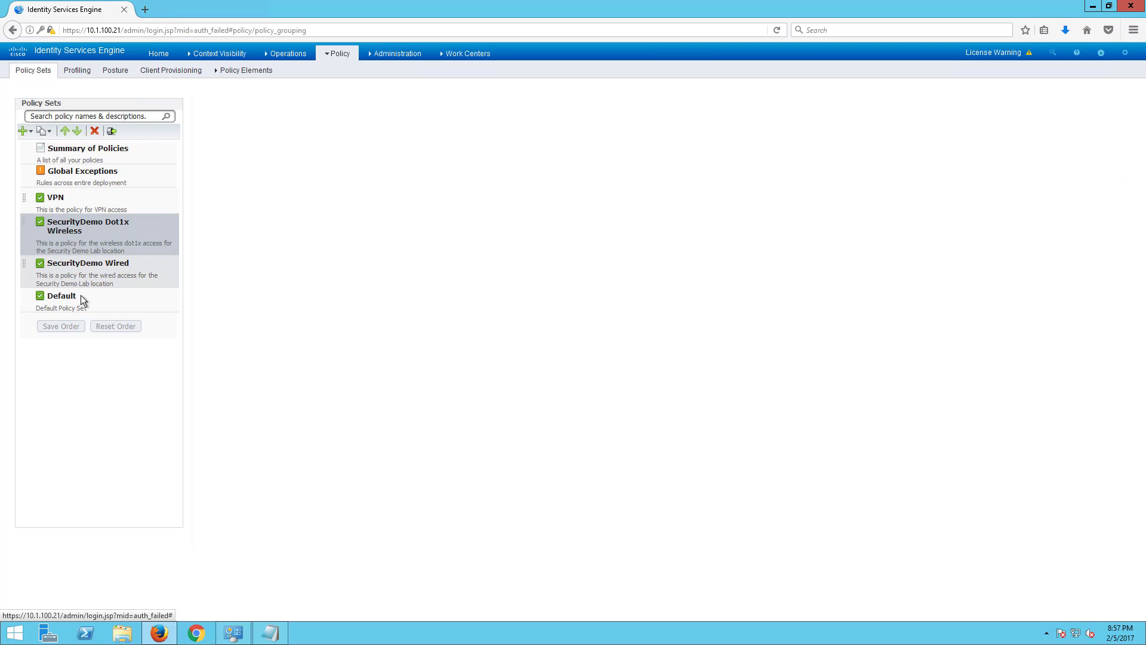
- Review the Default and VPN policy sets, then go to Administration > External Identity Sources > Active Directory
left_click(80, 297)
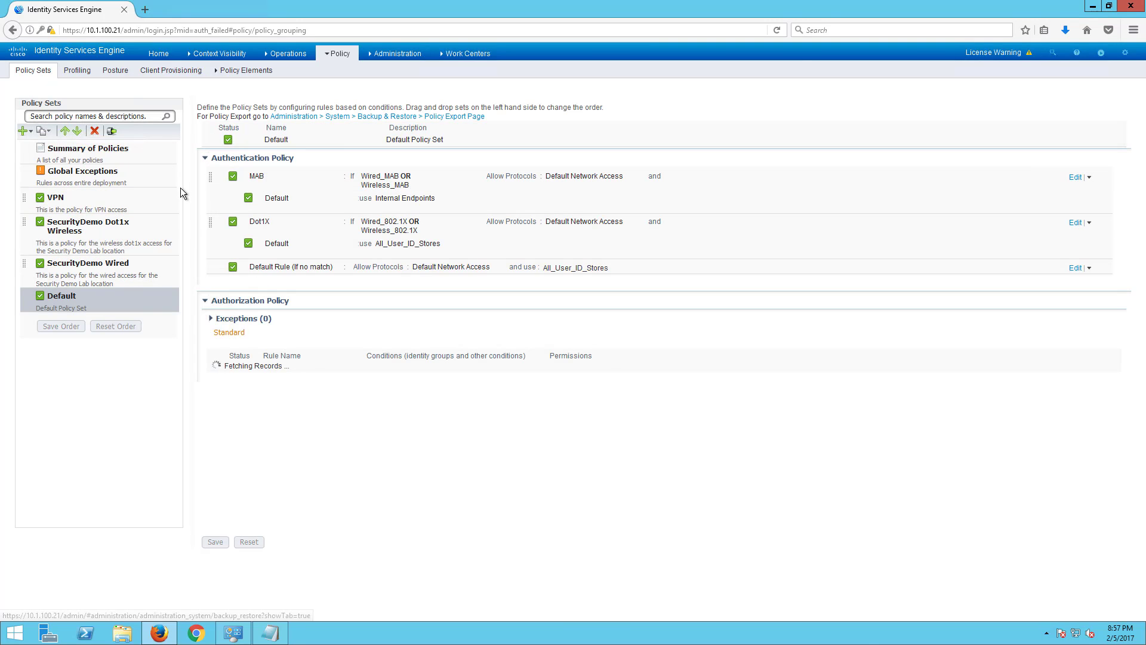
left_click(107, 203)
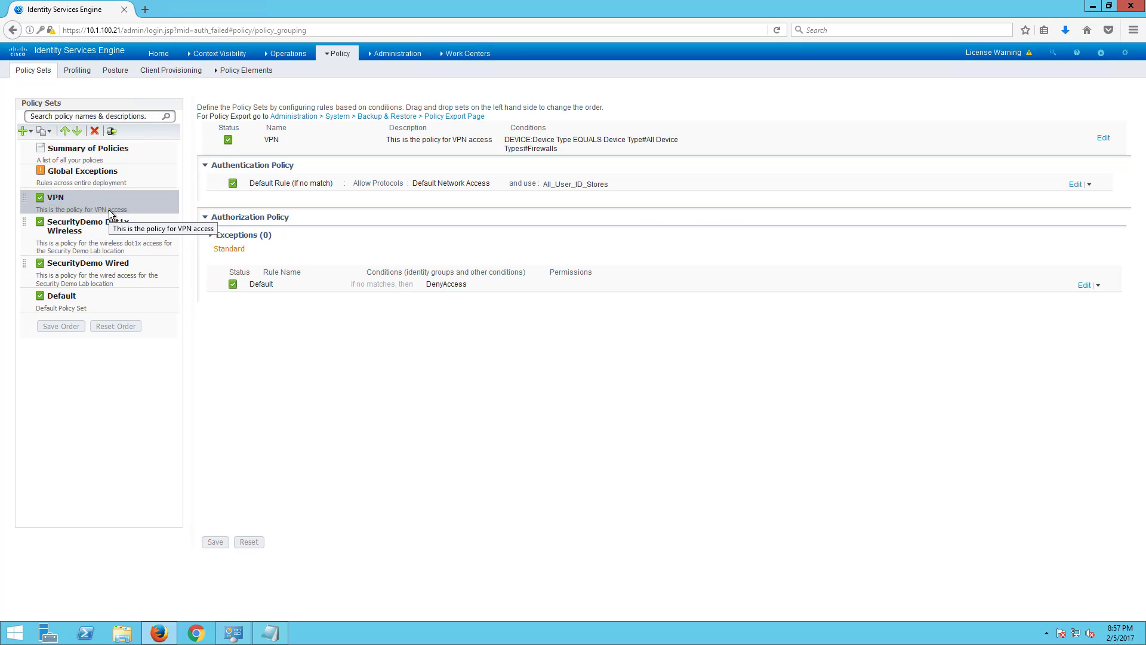
left_click(332, 55)
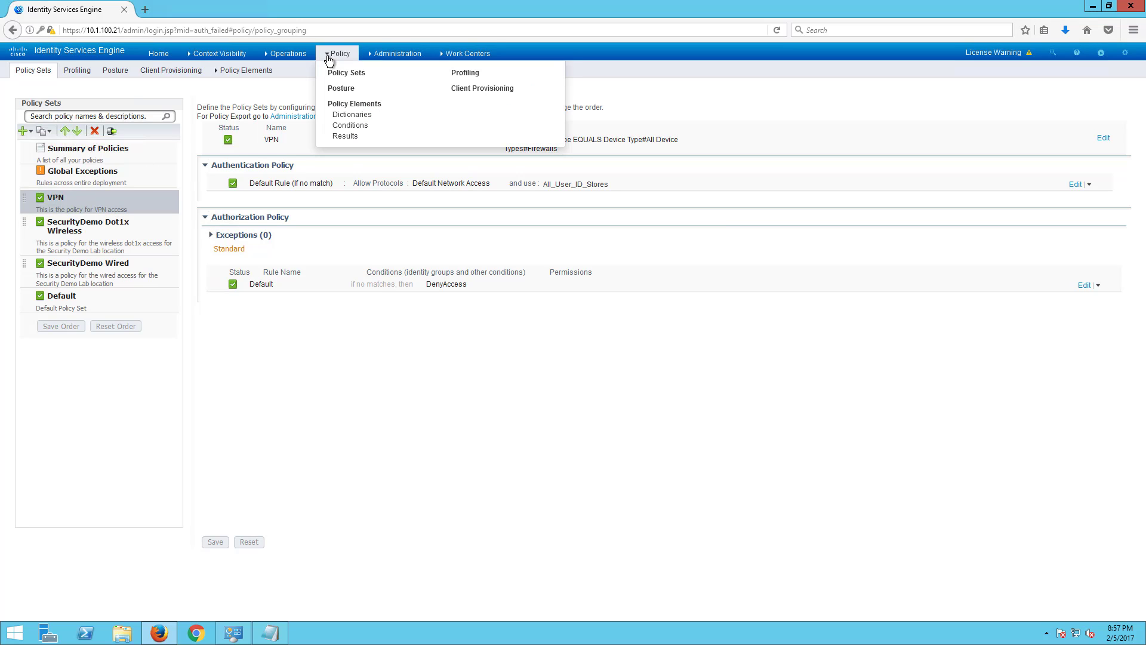
left_click(370, 57)
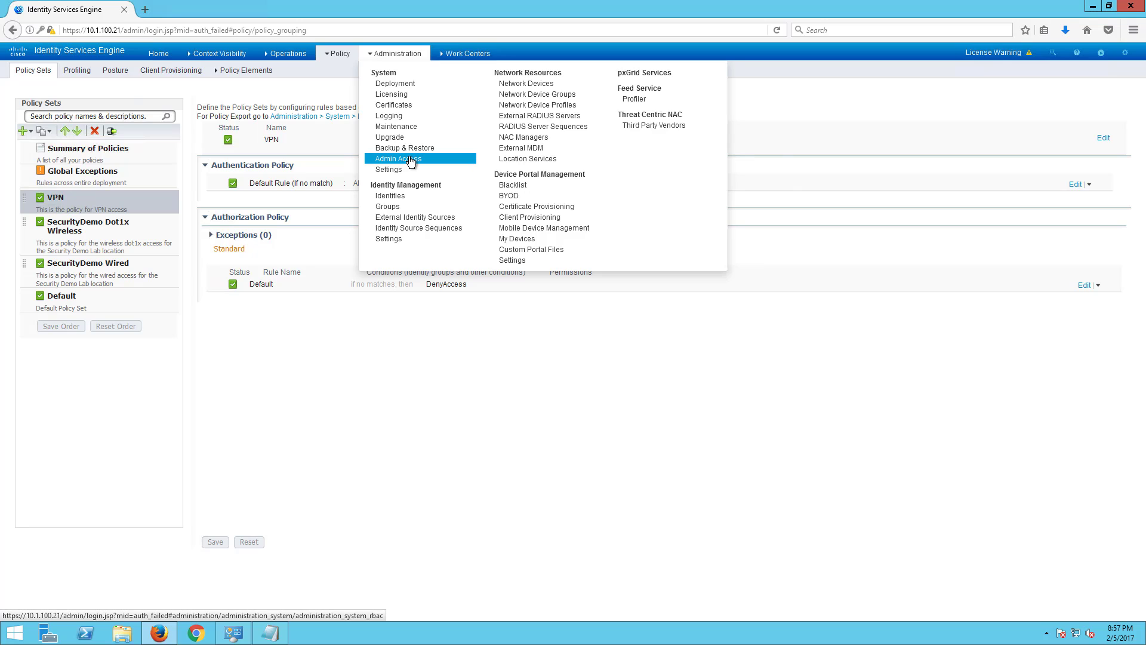
left_click(406, 220)
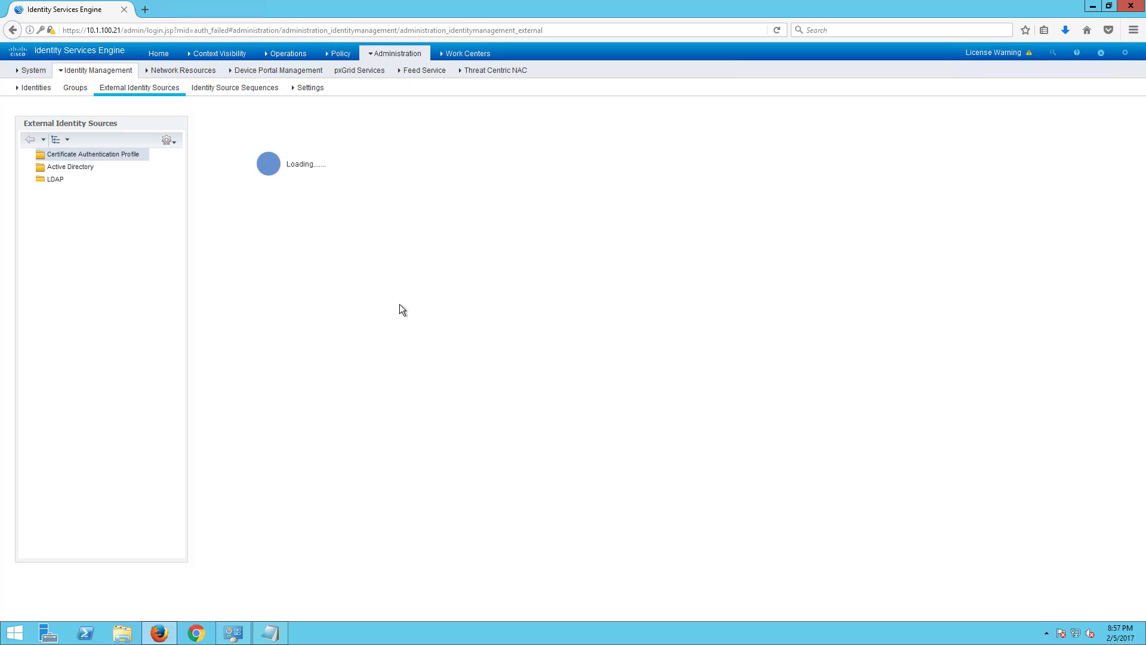
left_click(69, 166)
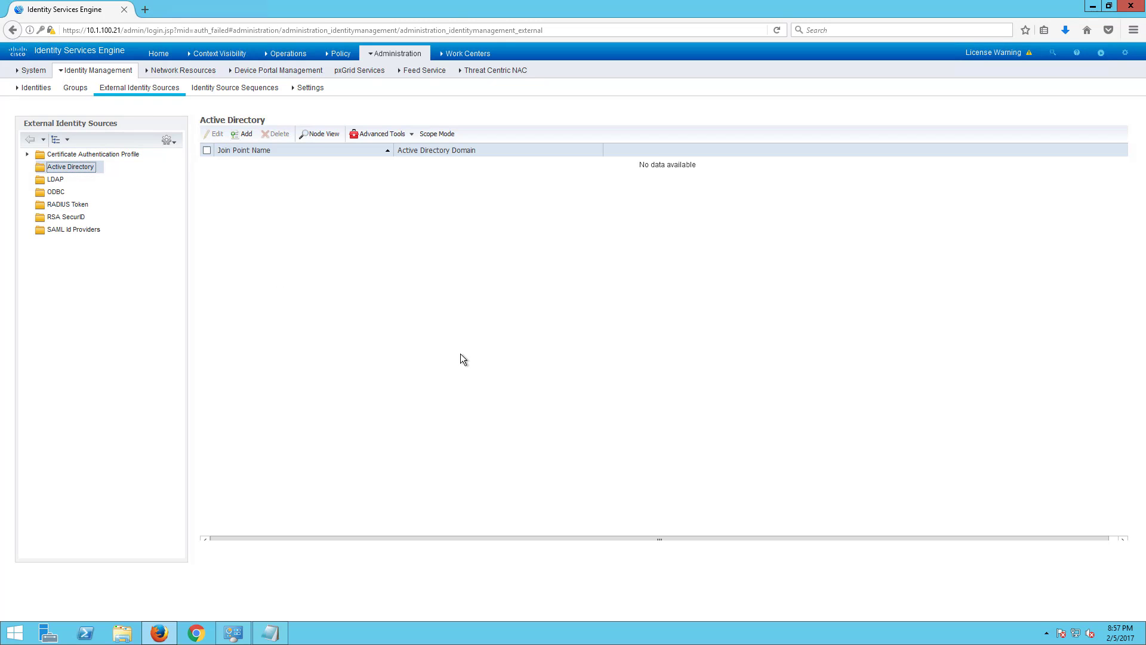
- Add join point 'AD1' for Active Directory domain securitydemo.net and submit it
left_click(246, 140)
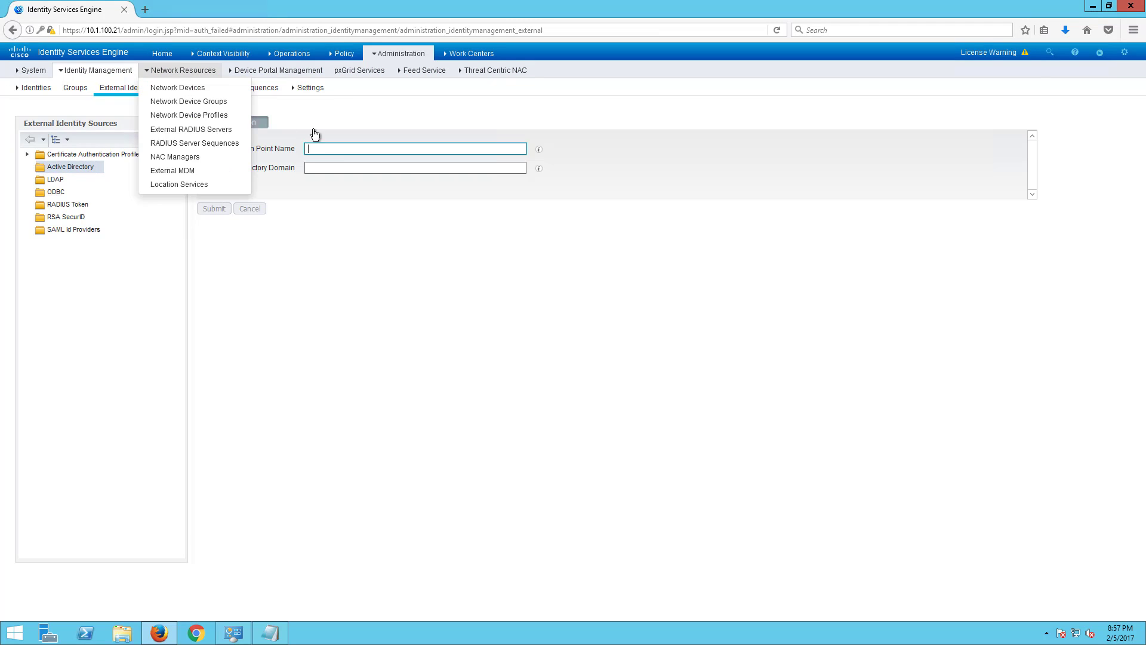
left_click(326, 149)
type("AD1")
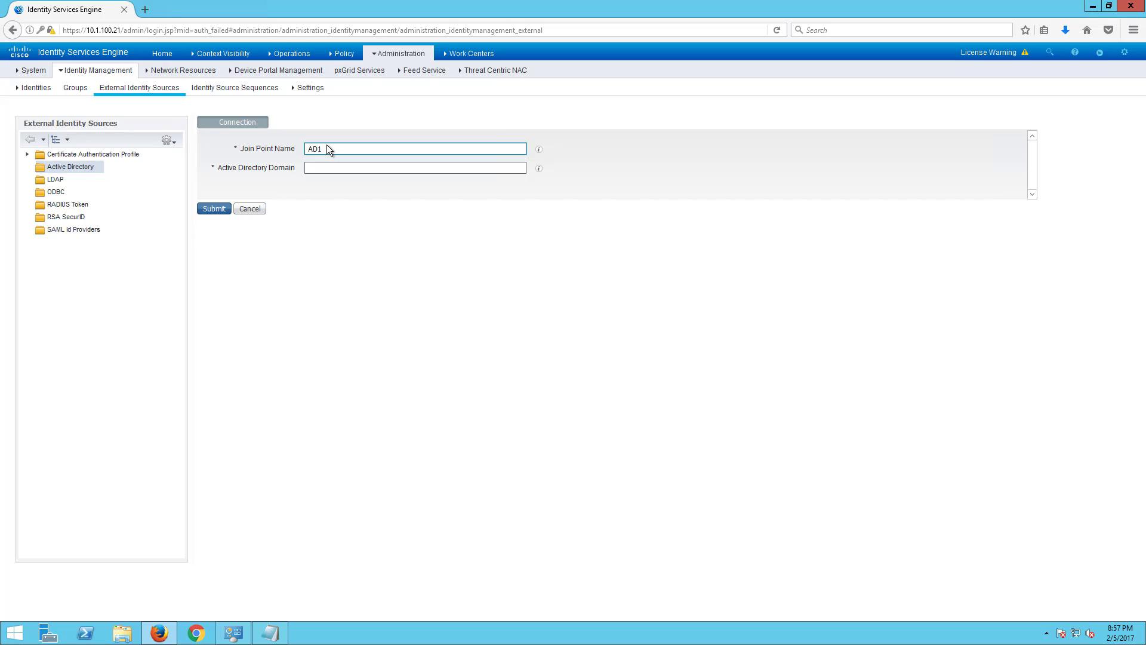
key("Tab")
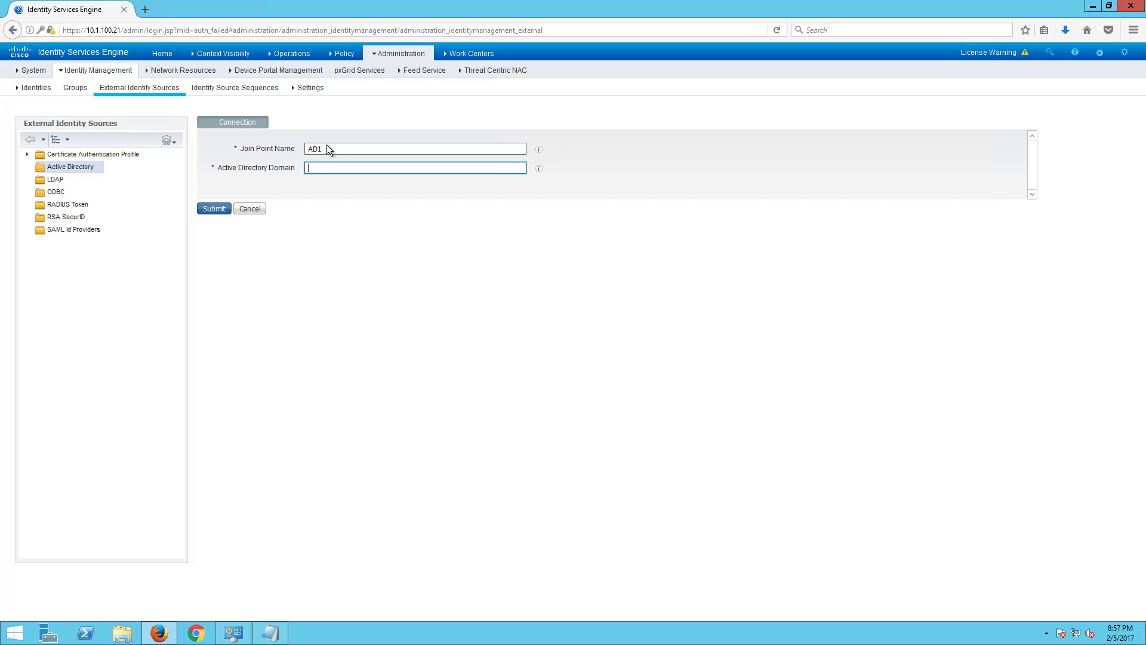
type("securitydemo.net")
left_click(216, 208)
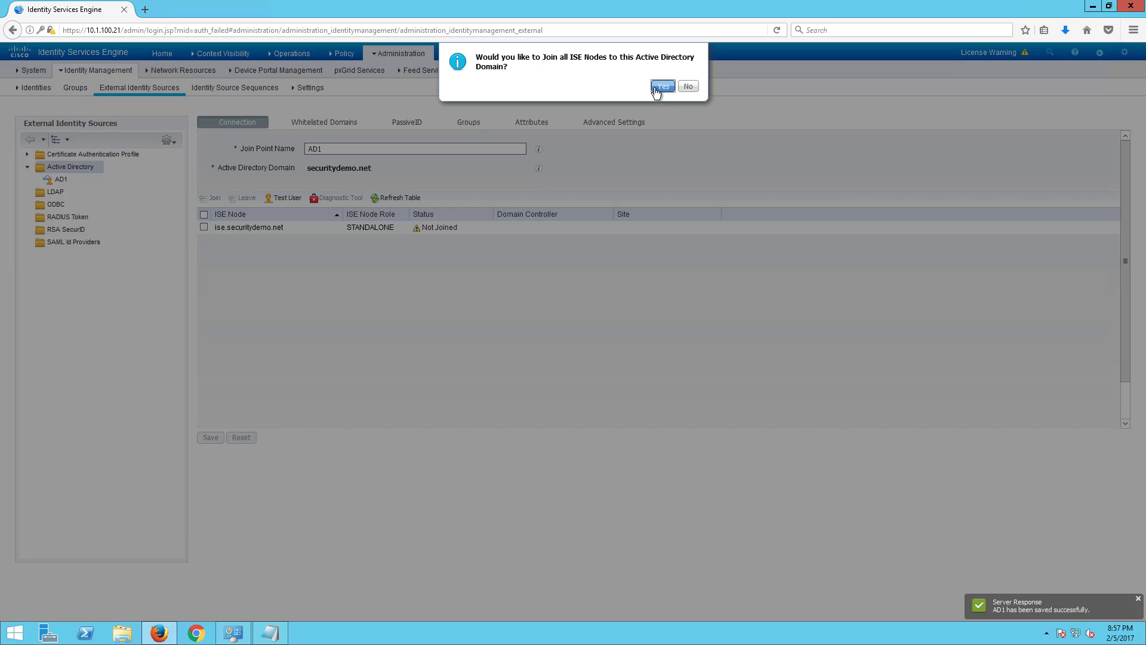
- Join all ISE nodes to securitydemo.net with the domain admin credentials and close the success report
left_click(662, 87)
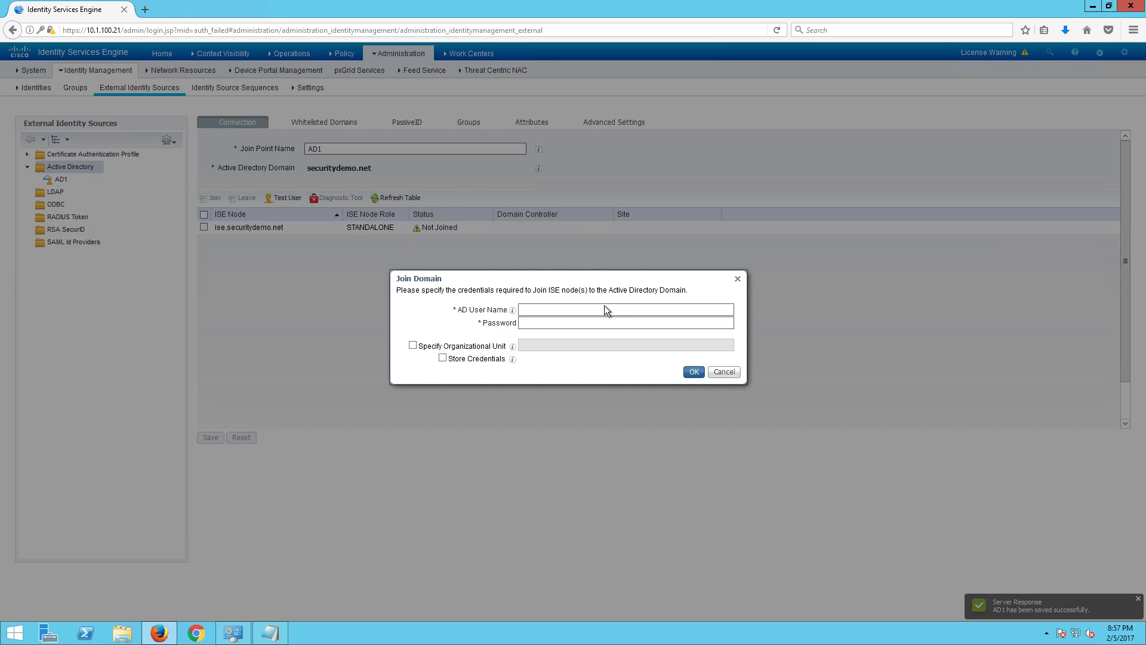
left_click(605, 309)
type("administrator")
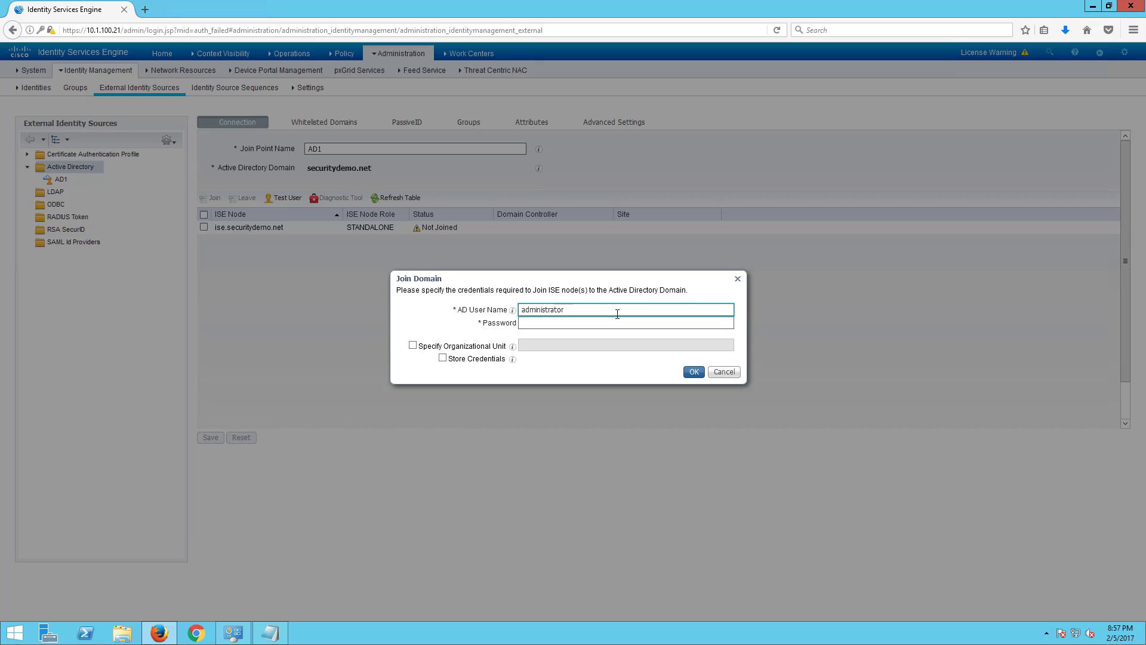
key("Tab")
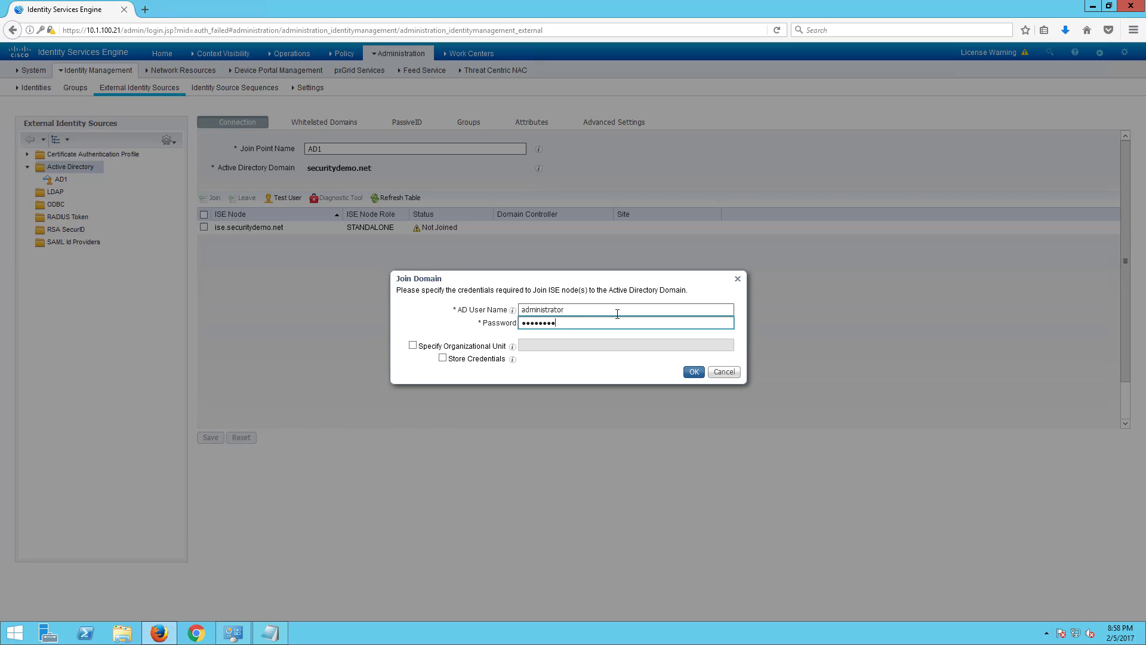
left_click(694, 371)
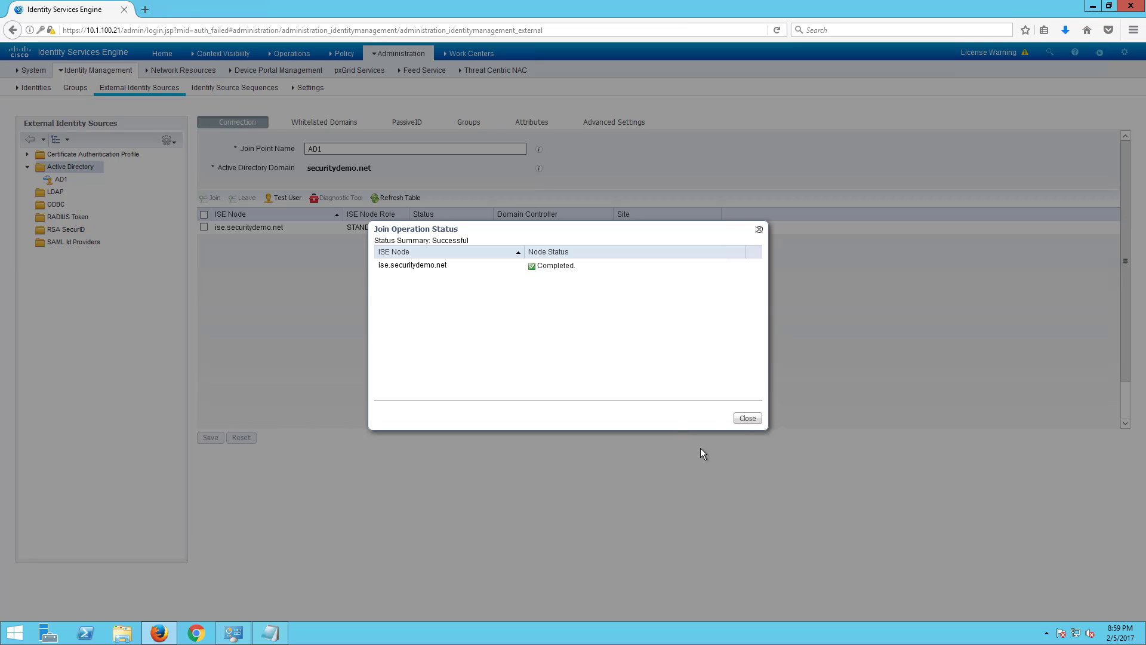
left_click(750, 417)
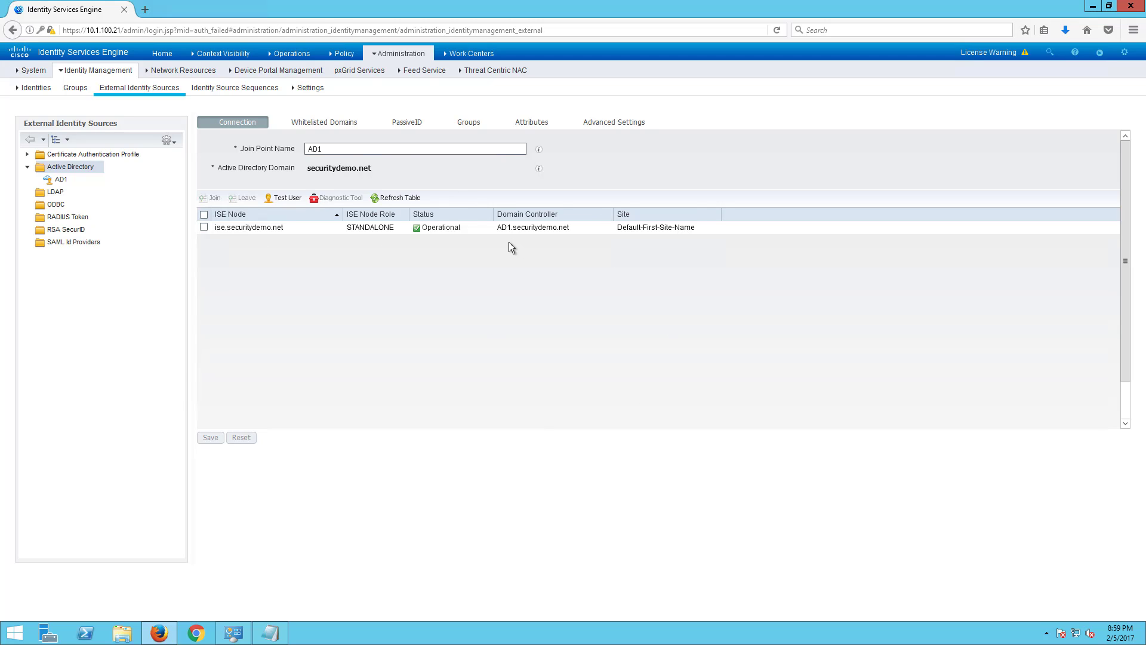
left_click(469, 122)
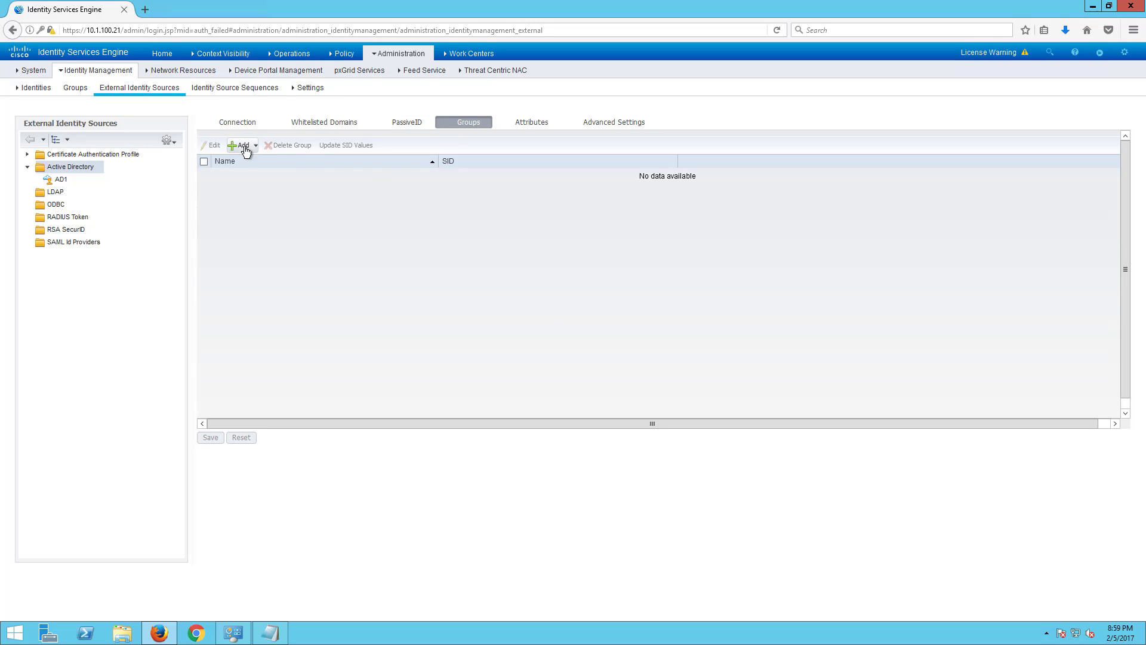
- Retrieve the securitydemo.net directory groups for AD1 using a wildcard name filter
left_click(244, 147)
left_click(247, 158)
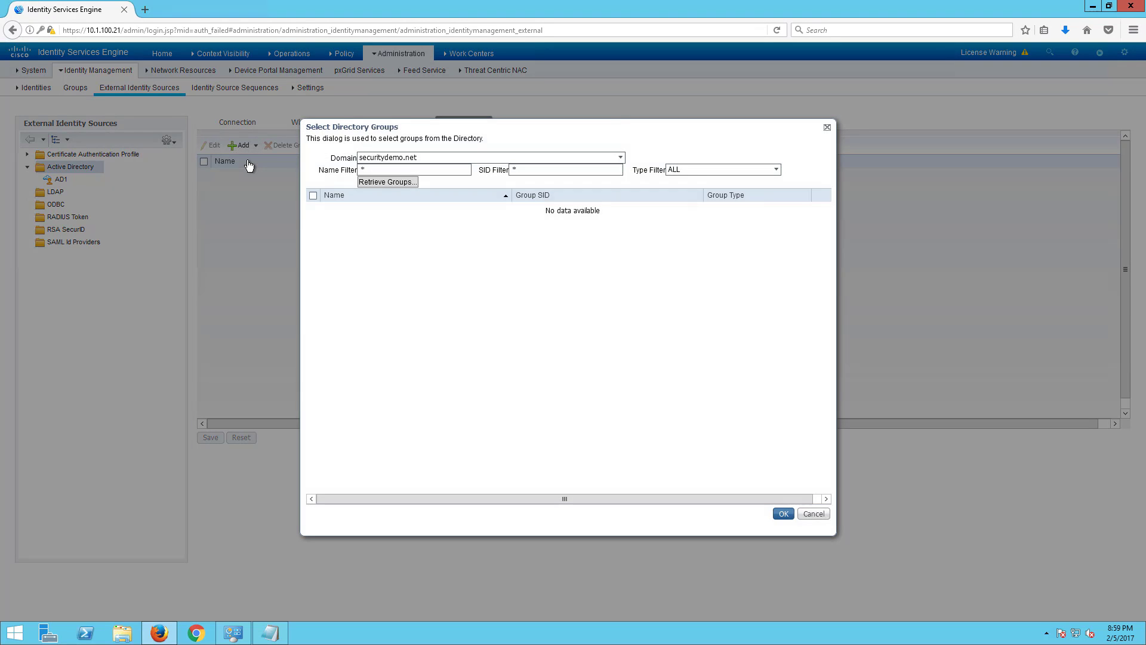
left_click(382, 184)
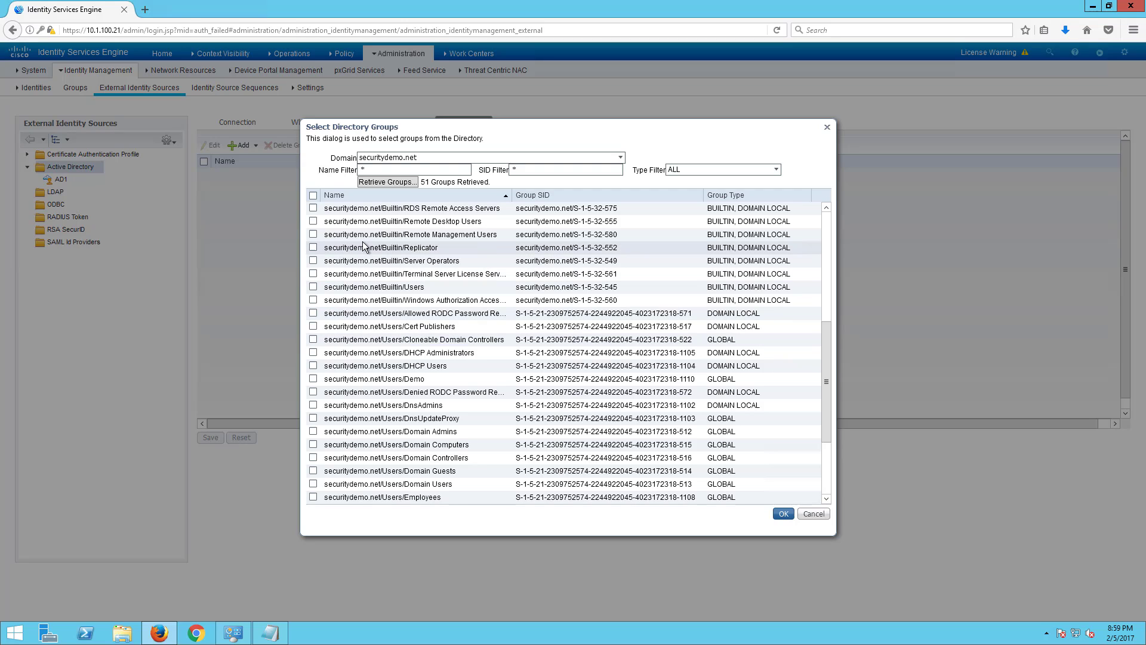
left_click(360, 169)
double_click(368, 168)
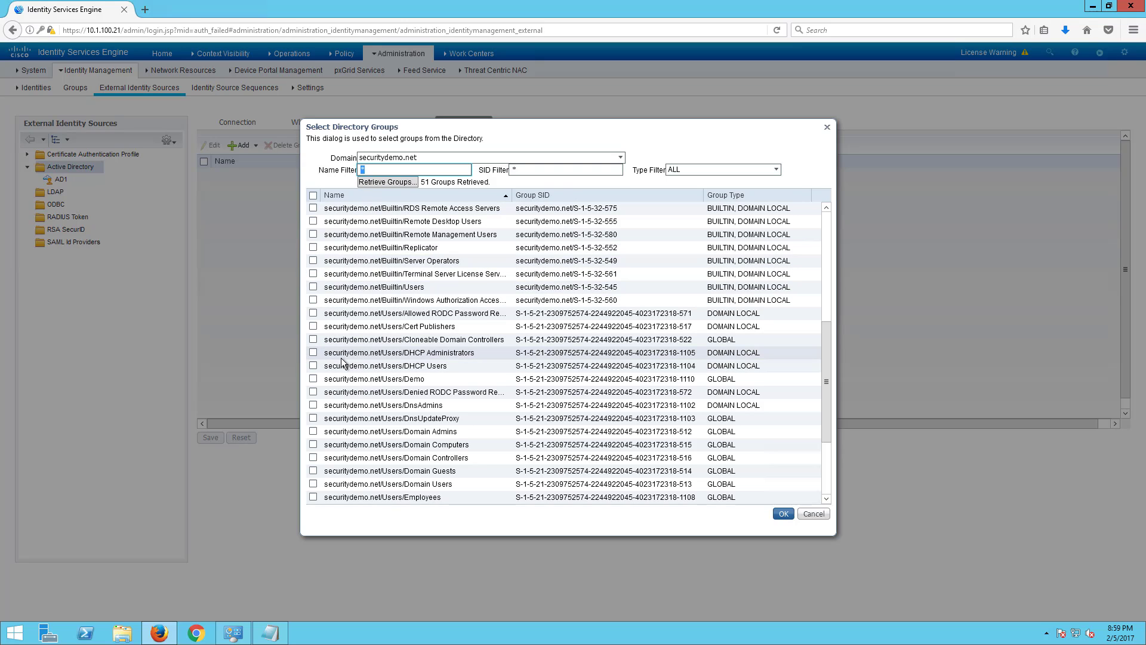
- Select Domain Computers, Domain Users, Employees, Domain Admins and Vendors, then save AD1
left_click(313, 444)
left_click(313, 484)
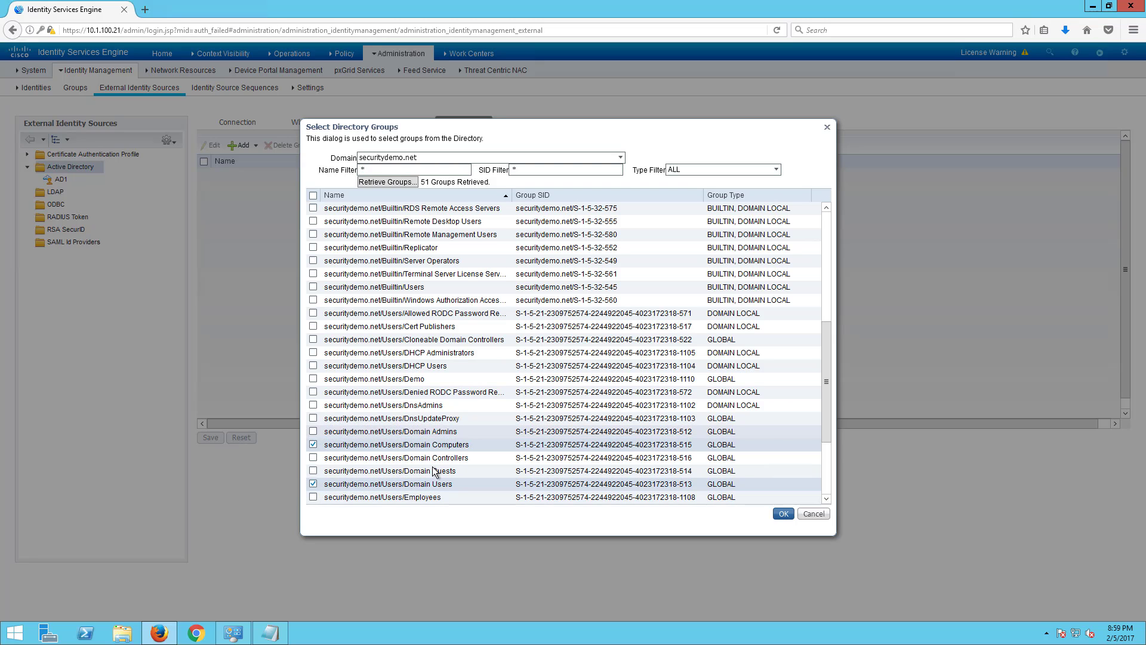
scroll(440, 467, "down", 2)
scroll(434, 468, "down", 1)
left_click(312, 378)
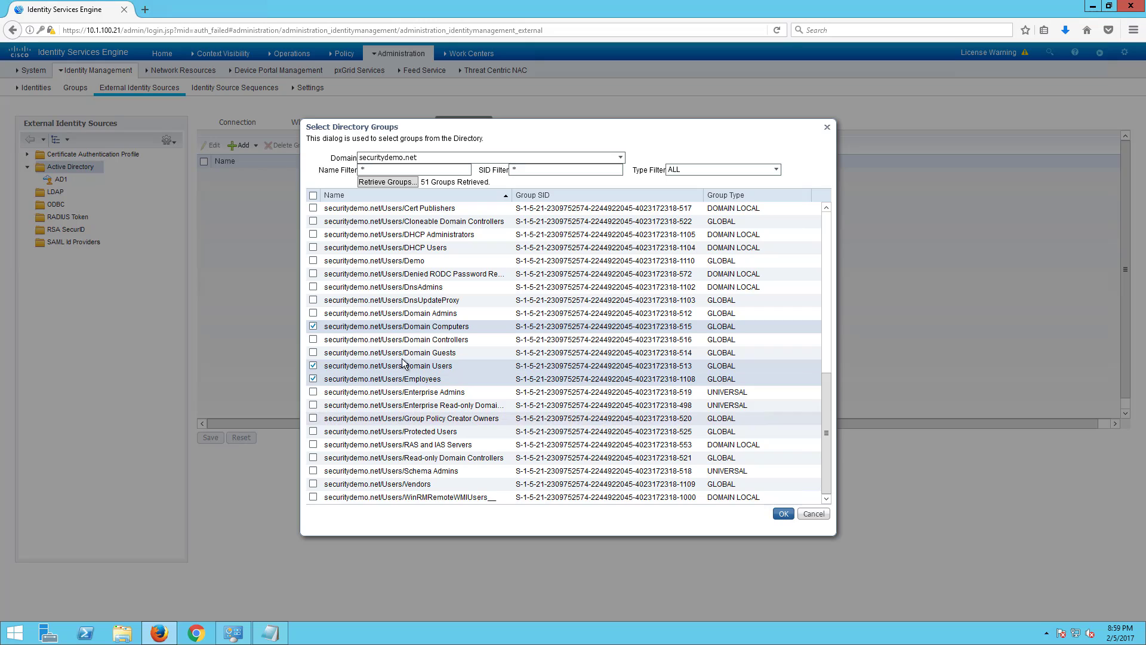
left_click(312, 313)
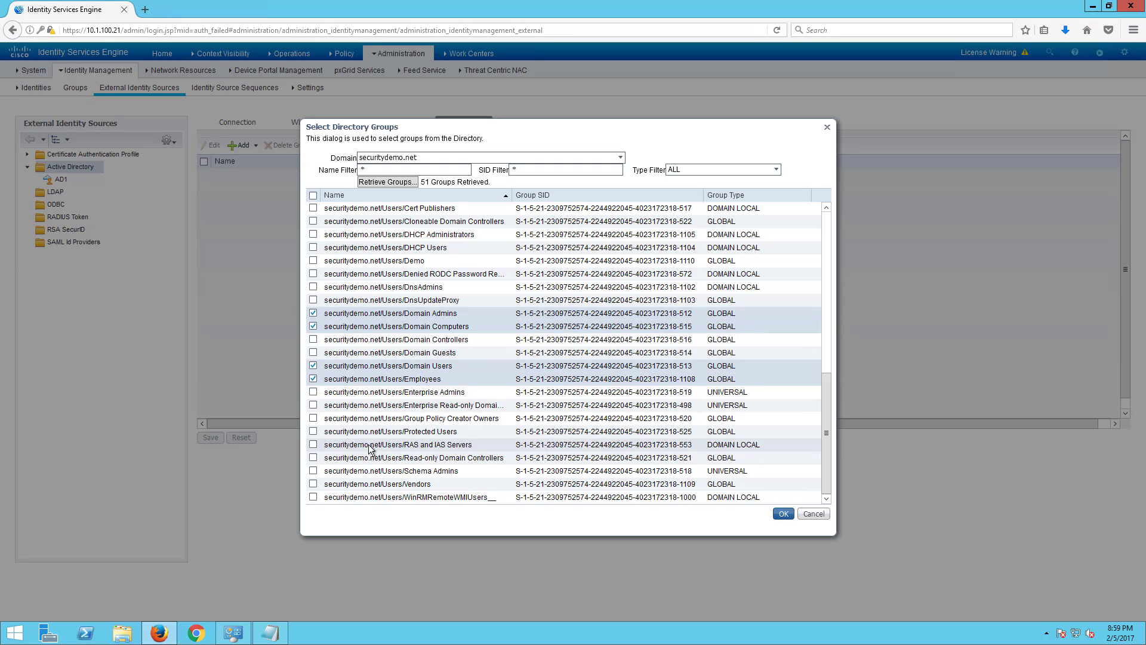
left_click(312, 484)
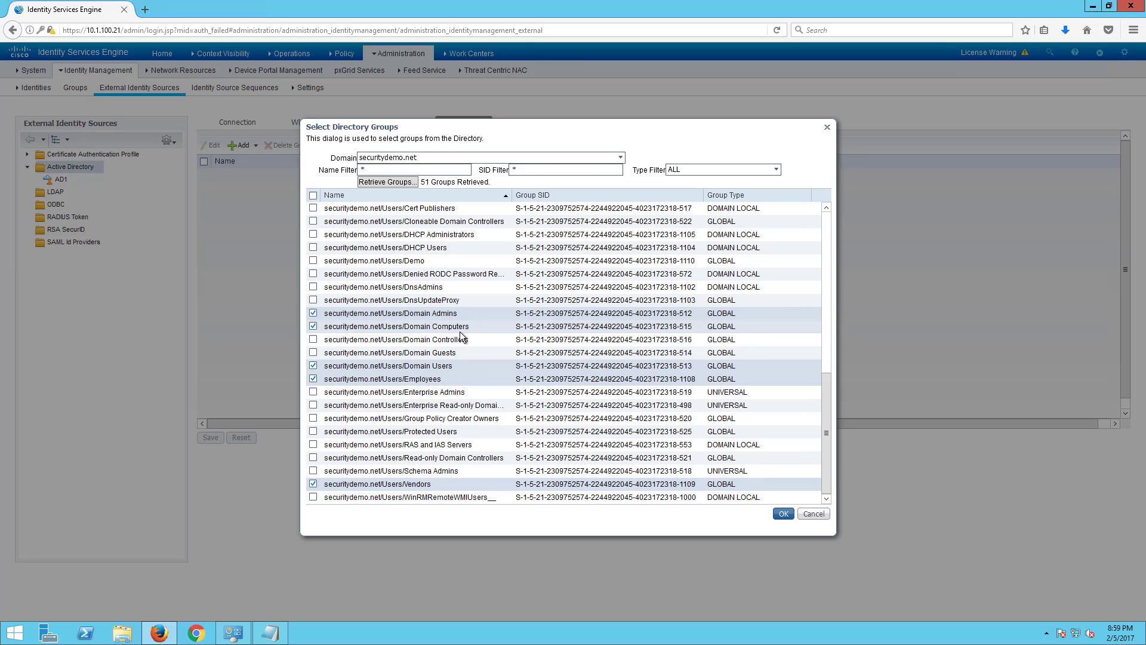
left_click(781, 514)
left_click(210, 437)
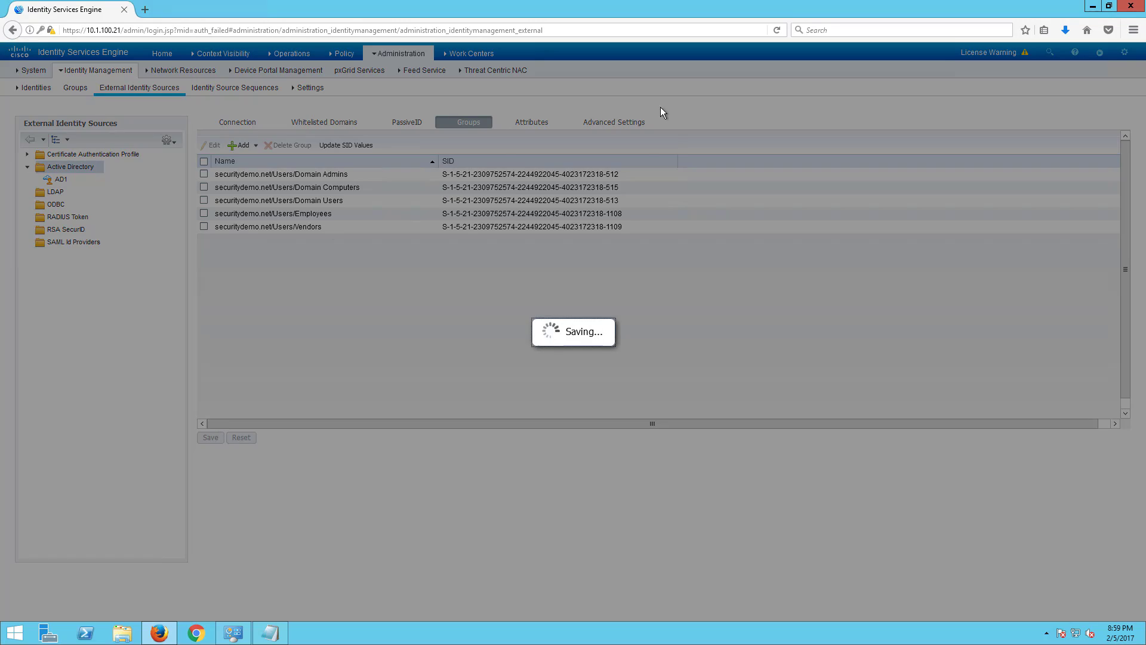
left_click(537, 121)
mouse_move(280, 72)
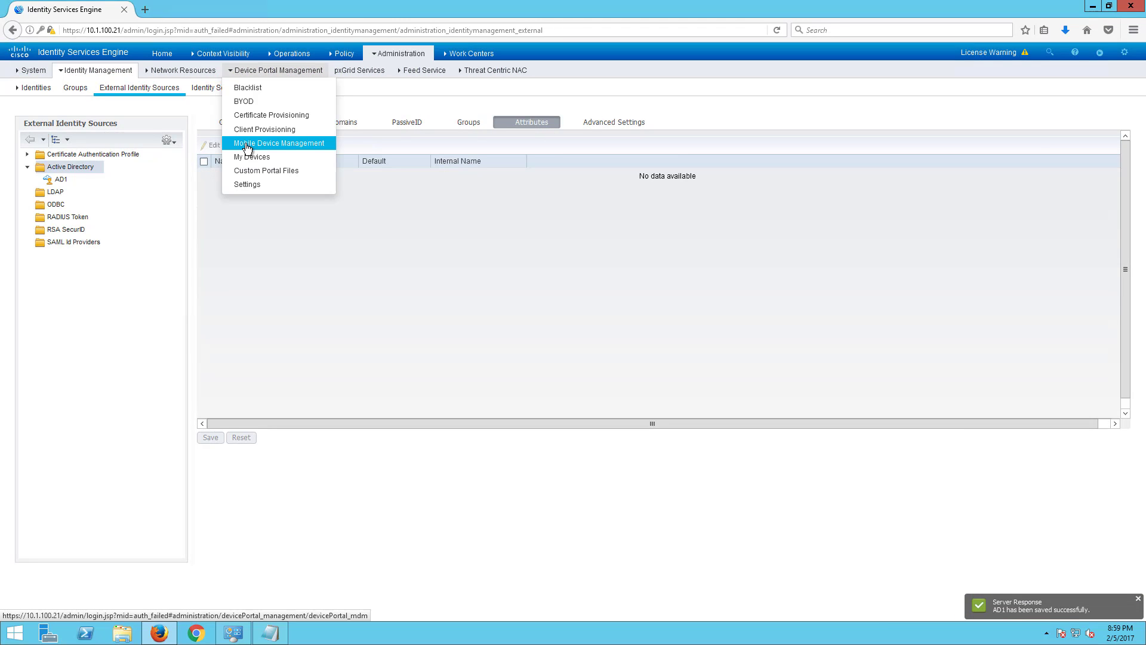
left_click(248, 145)
mouse_move(346, 53)
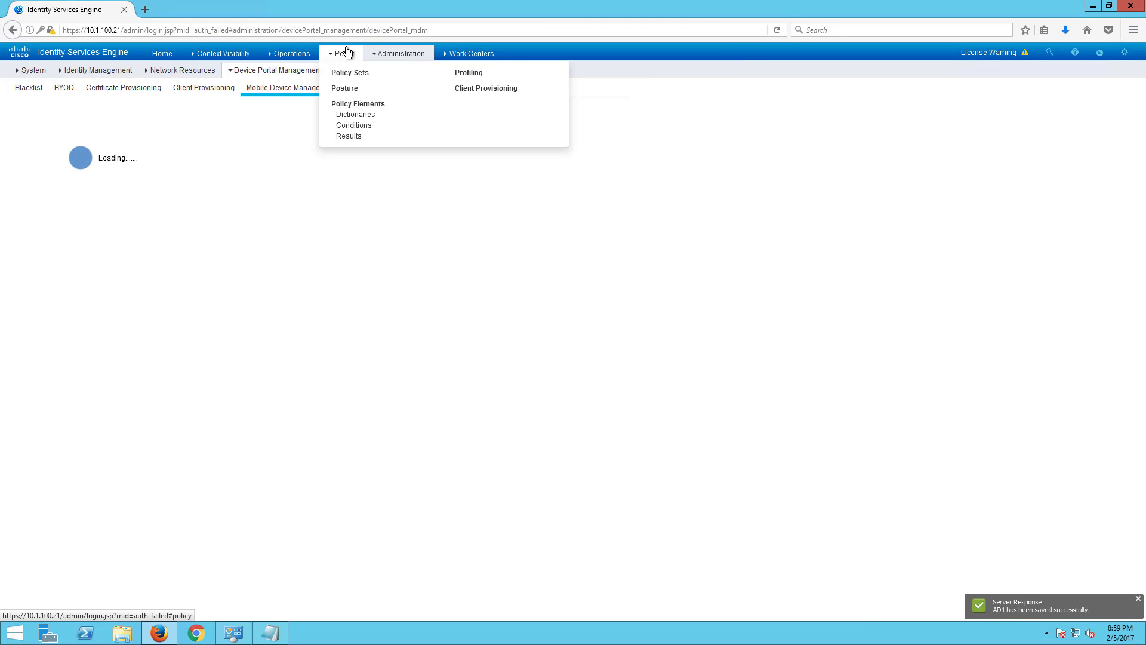
mouse_move(308, 58)
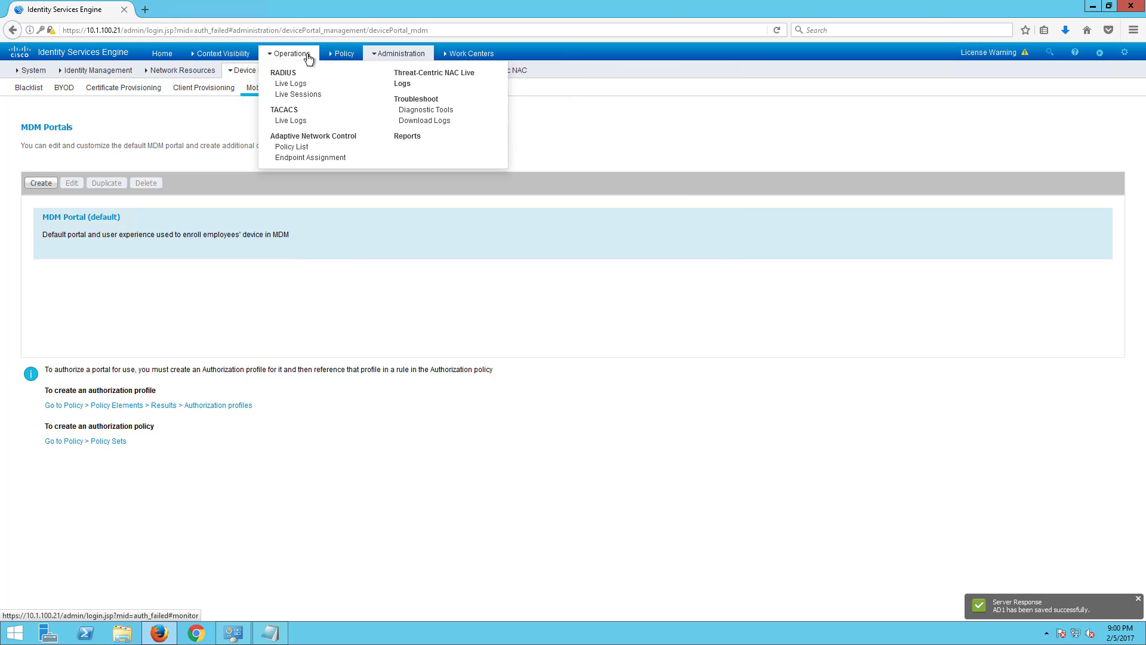
mouse_move(451, 55)
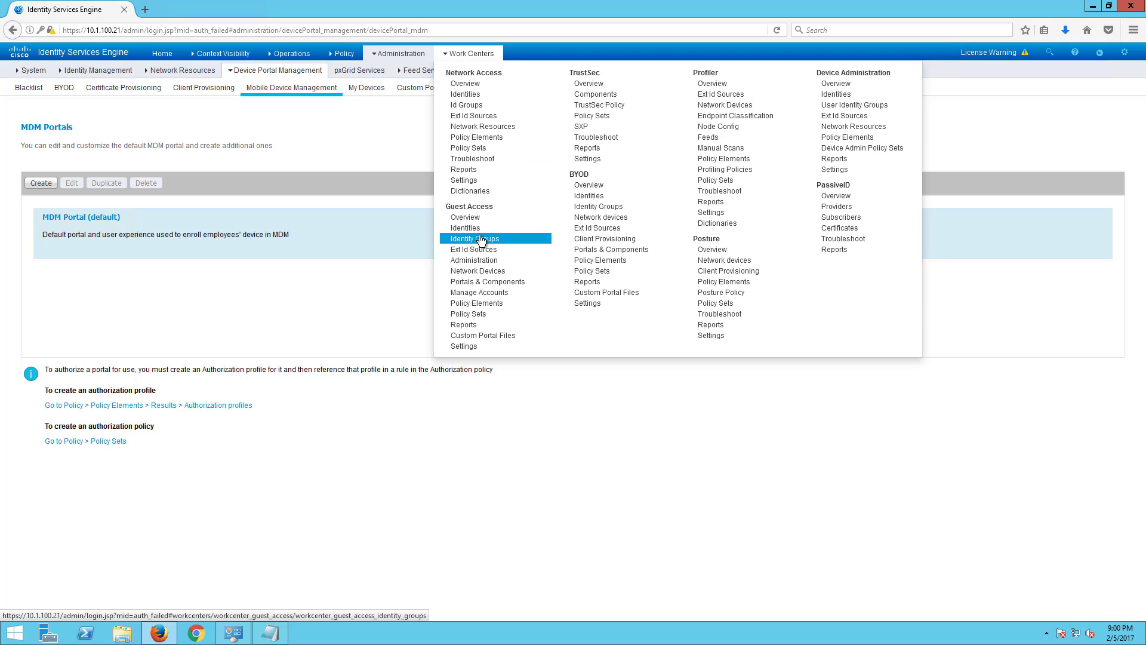
mouse_move(399, 54)
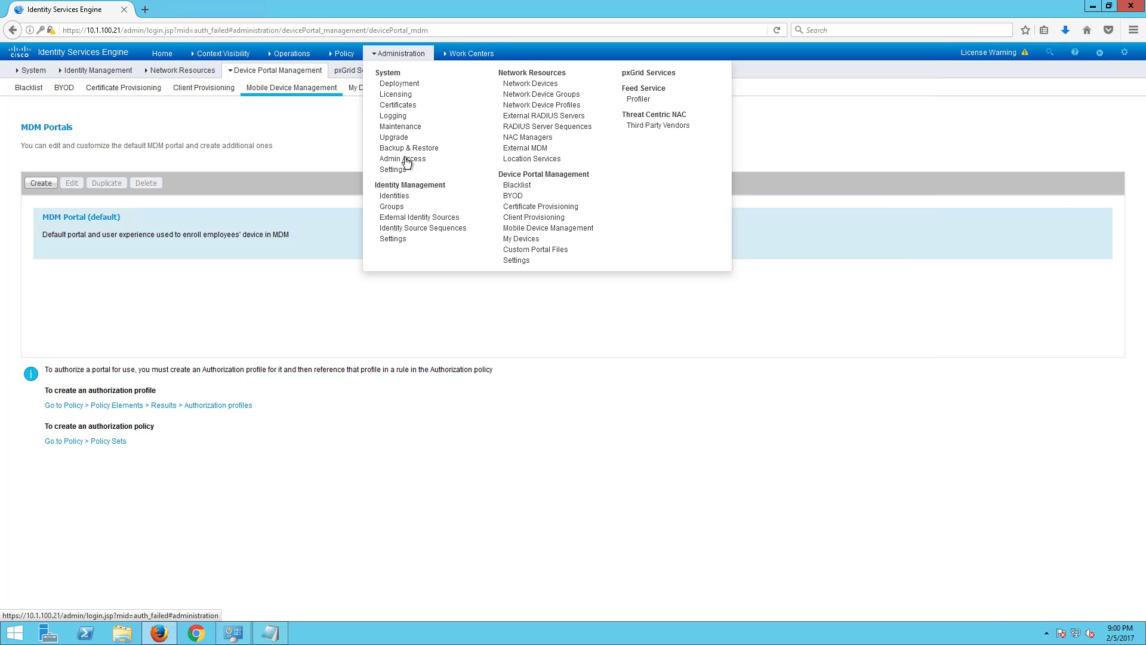
left_click(408, 218)
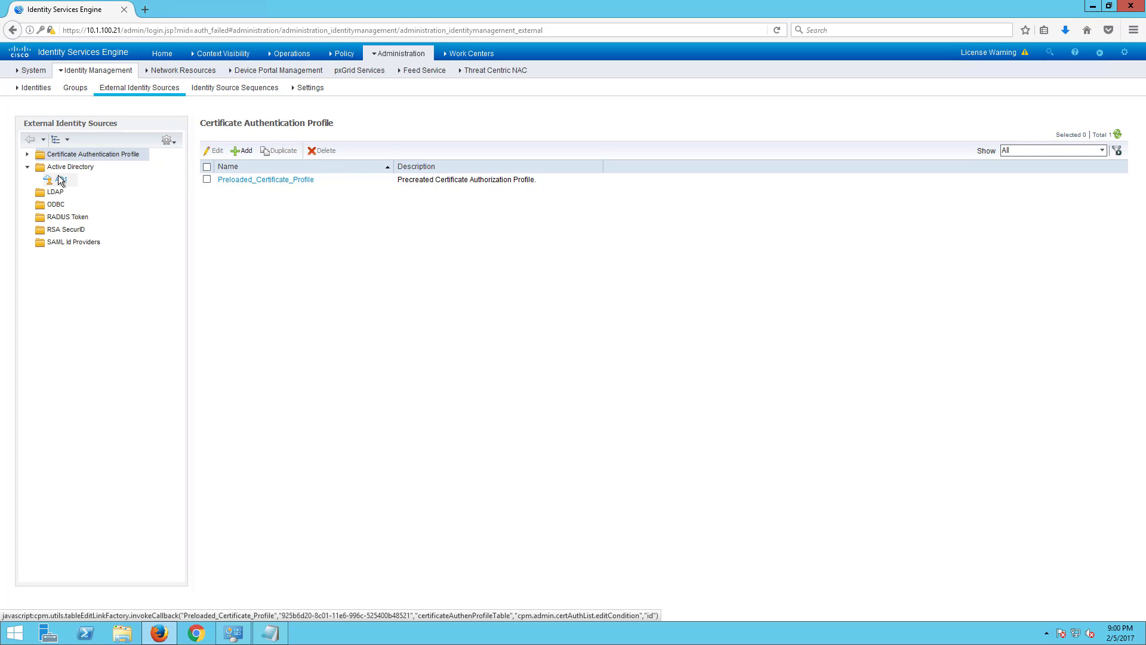
left_click(61, 180)
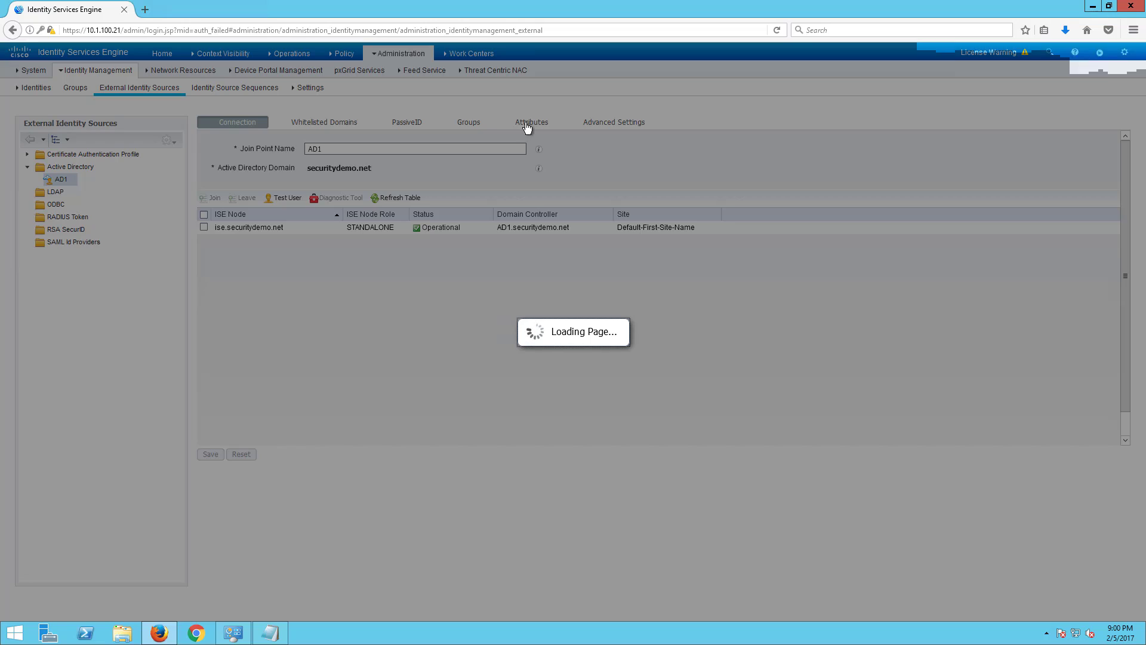
- Retrieve attributes from a sample administrator account, add memberOf to AD1, and save
left_click(527, 124)
left_click(254, 146)
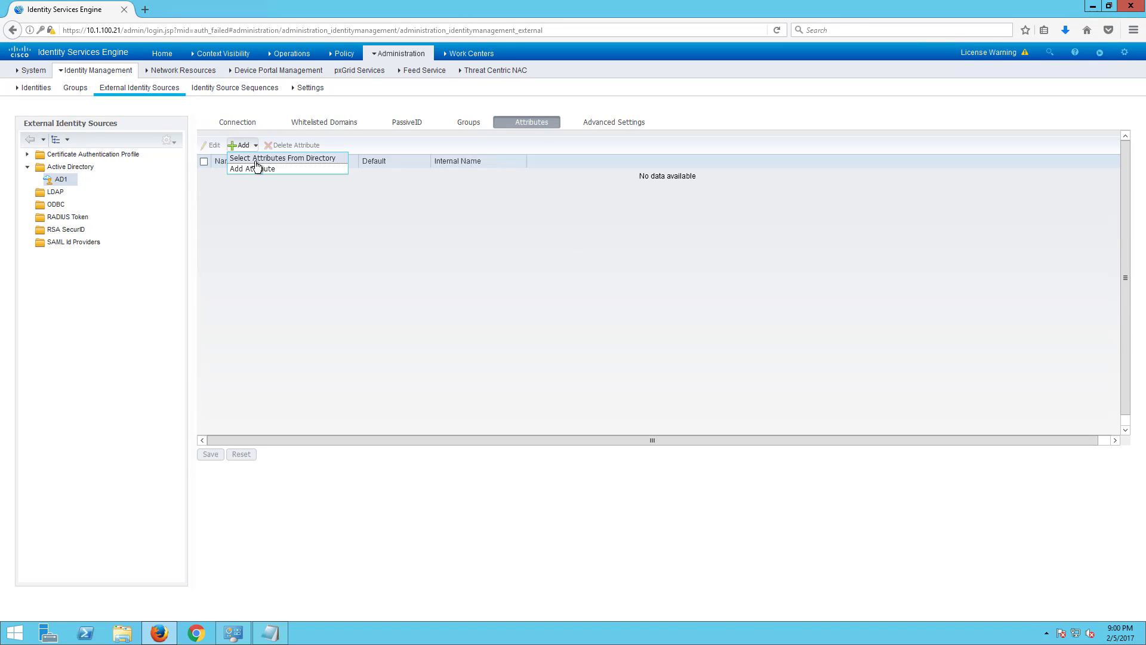
left_click(256, 159)
left_click(463, 153)
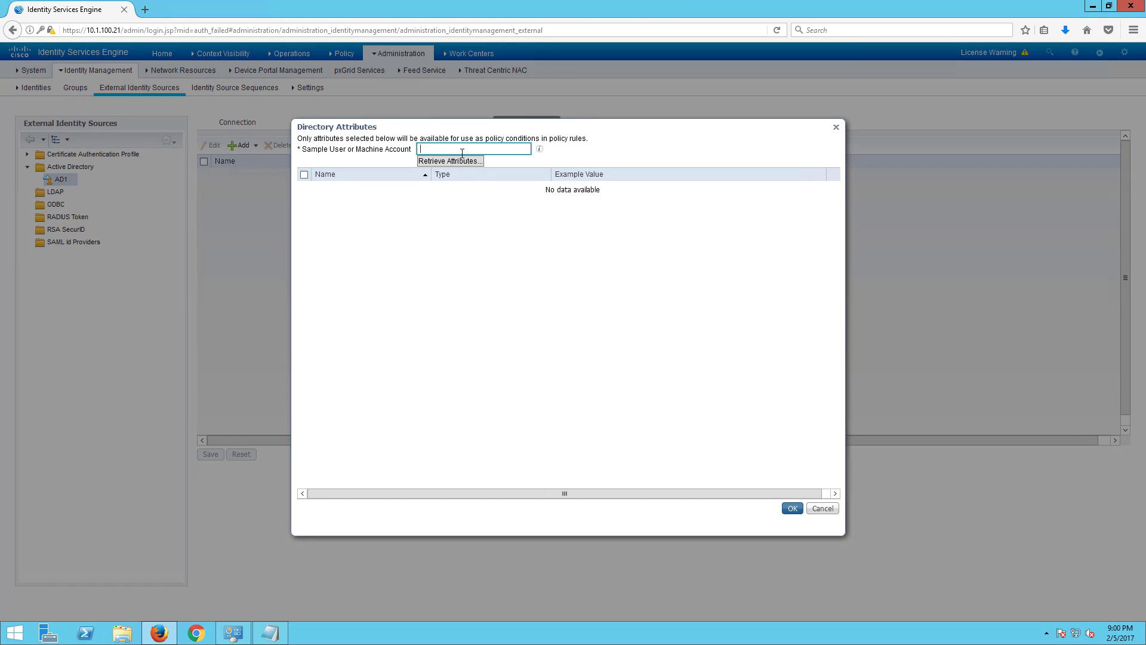
type("administrator")
left_click(465, 161)
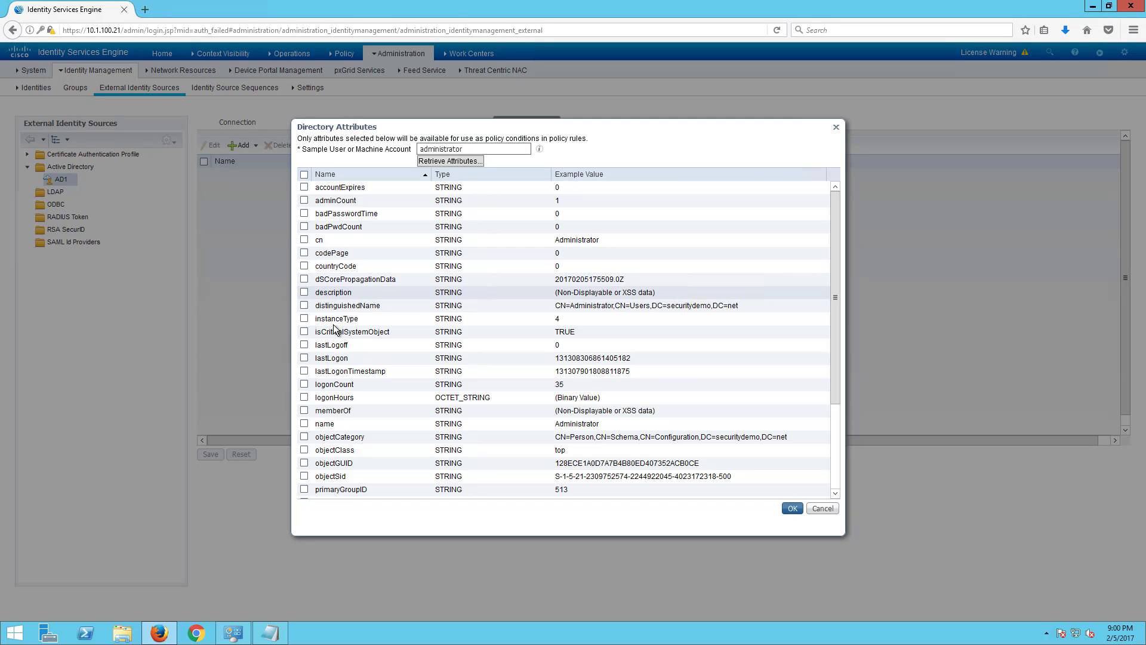
scroll(381, 456, "down", 3)
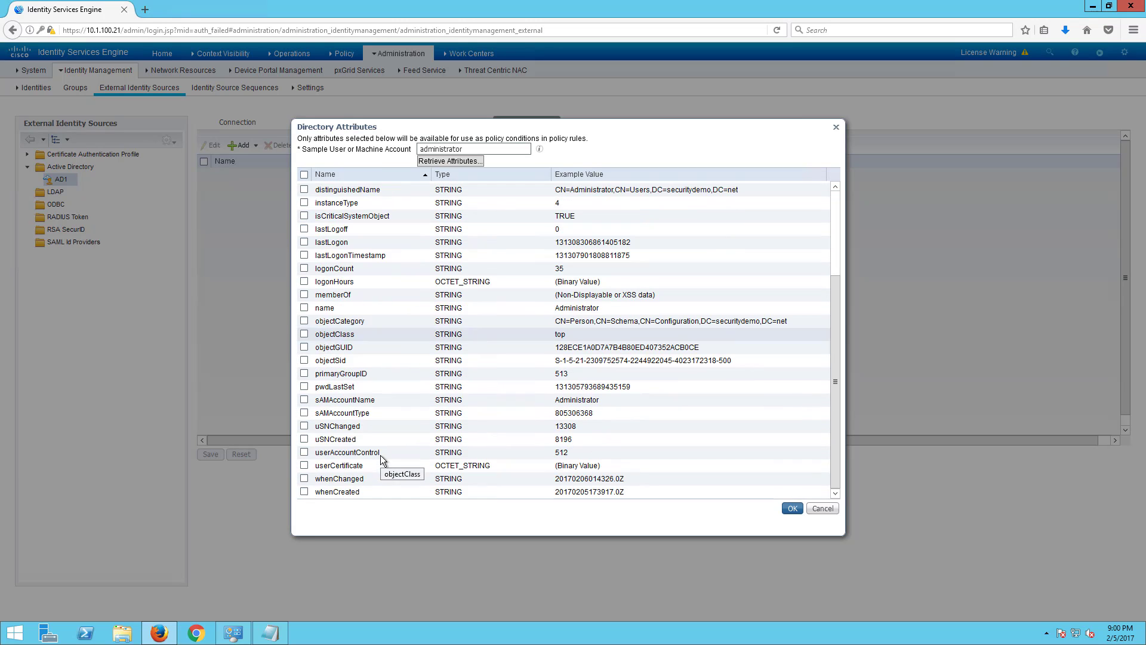
scroll(367, 315, "up", 3)
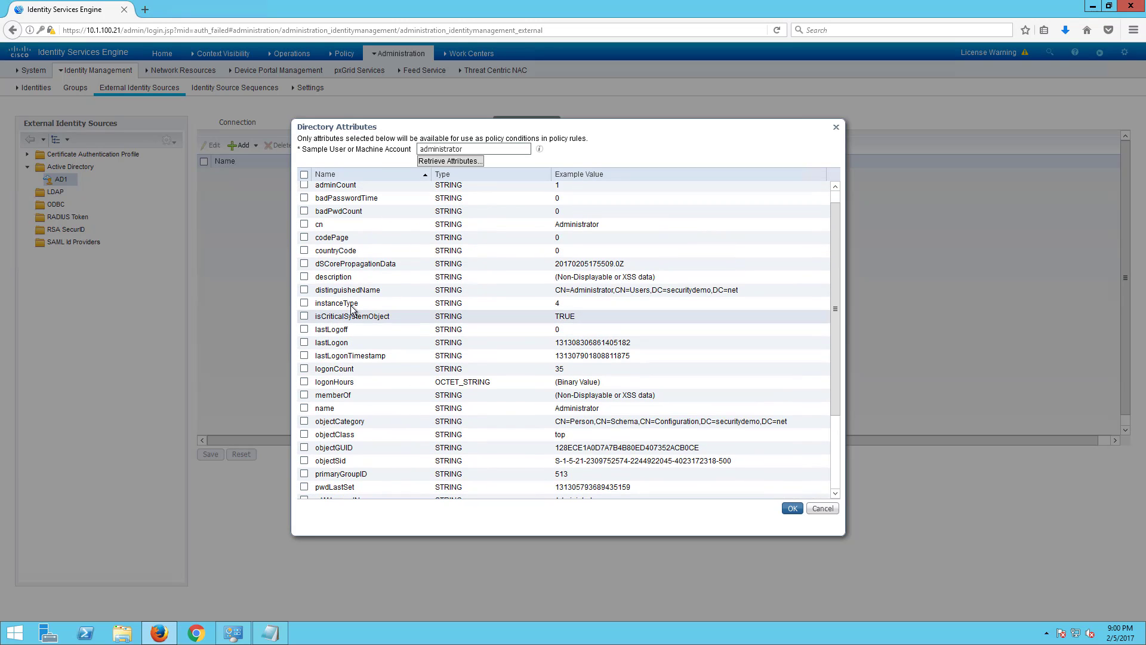
left_click(304, 395)
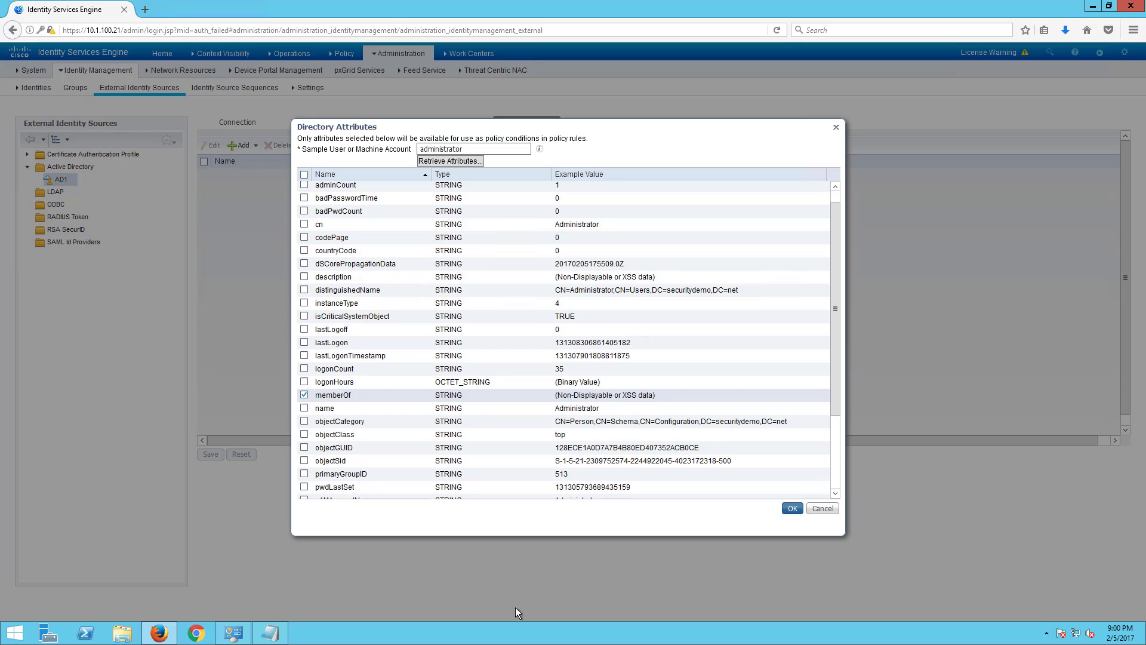
left_click(792, 508)
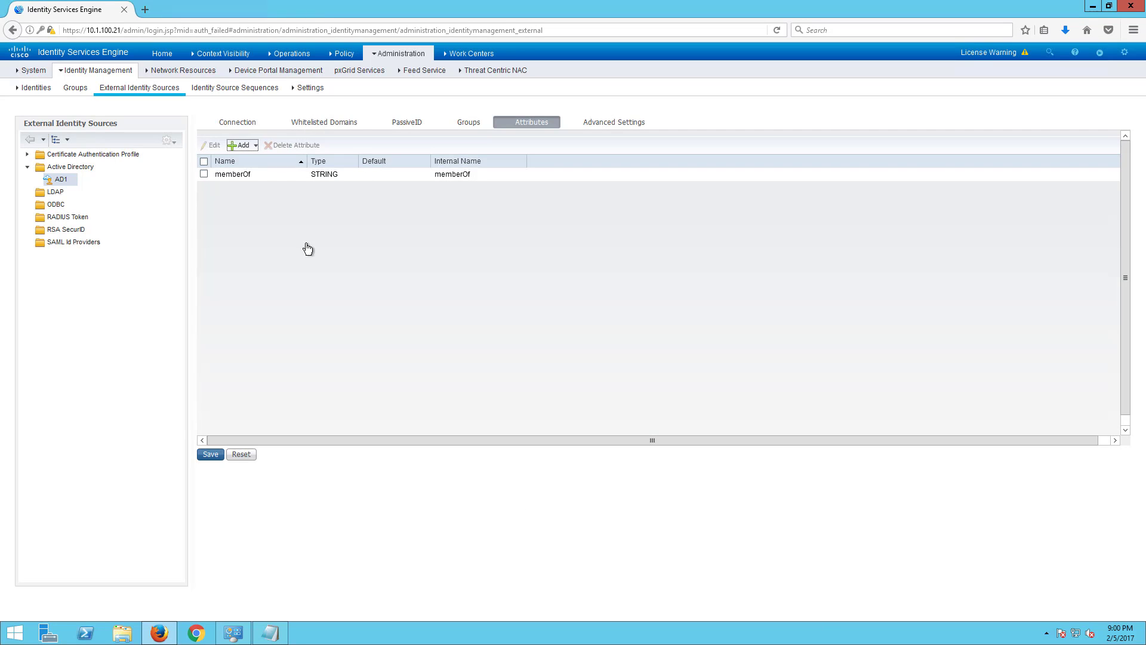
left_click(205, 454)
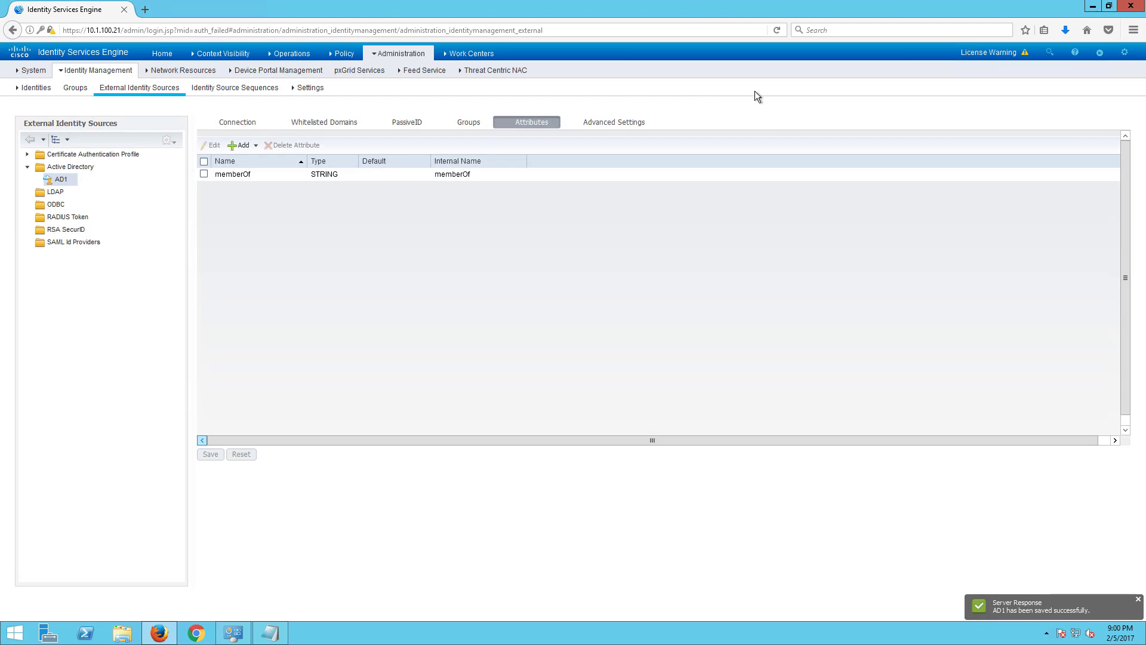
- Review AD1's advanced settings and Preloaded_Certificate_Profile, then return to the certificate profile list
left_click(634, 118)
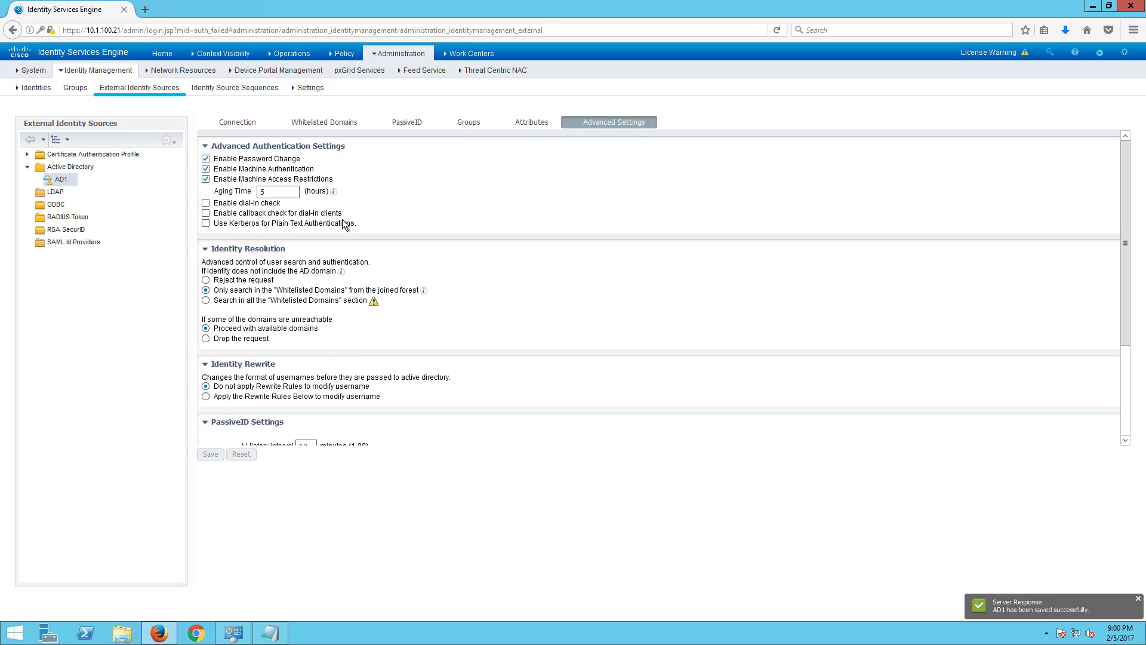
scroll(371, 355, "down", 3)
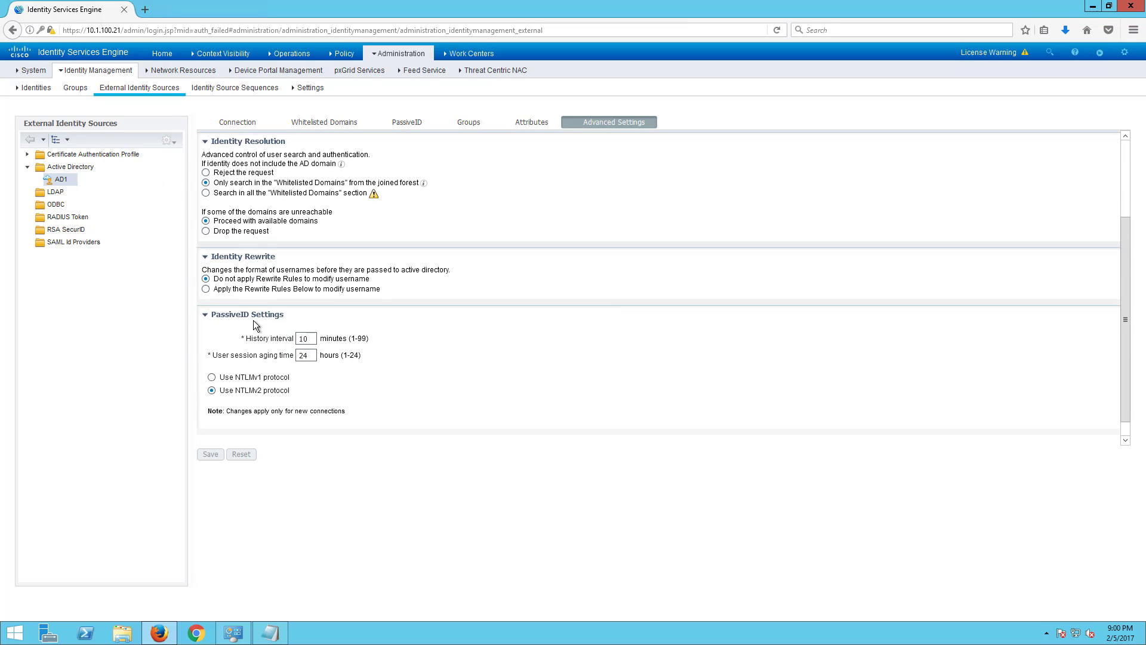
left_click(64, 155)
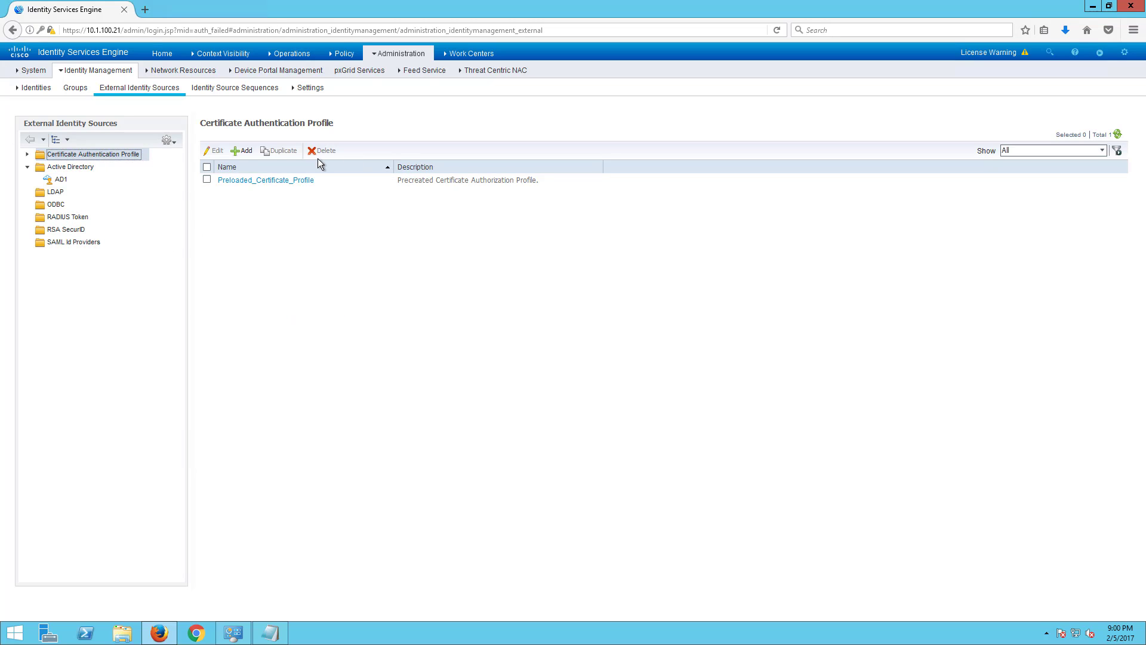
left_click(226, 181)
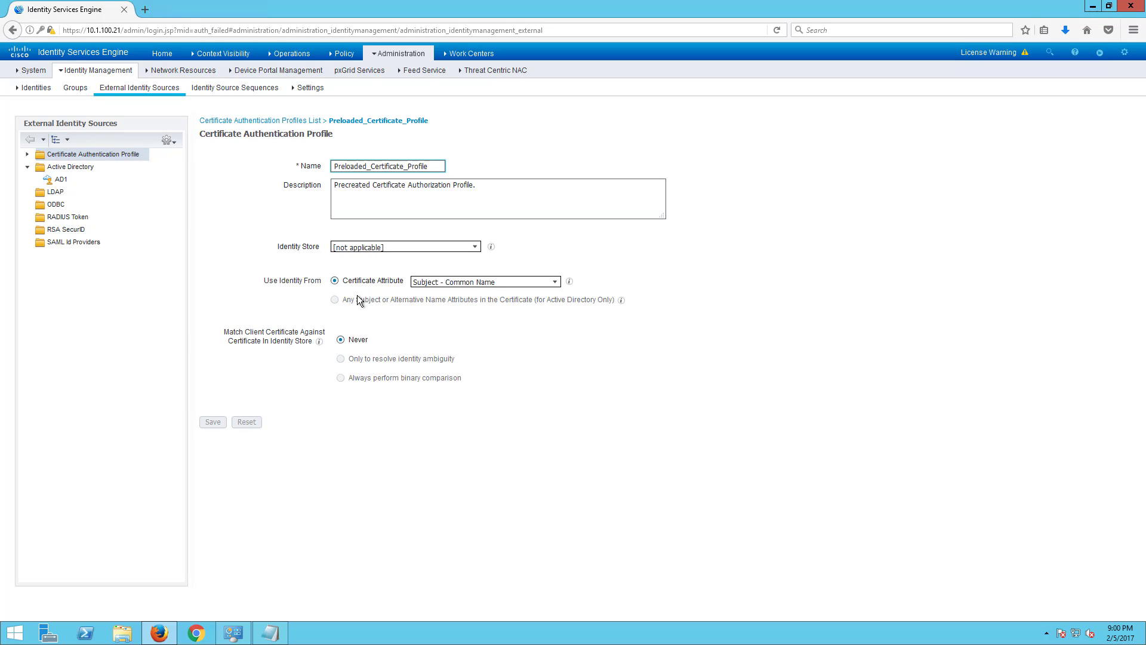
left_click(78, 155)
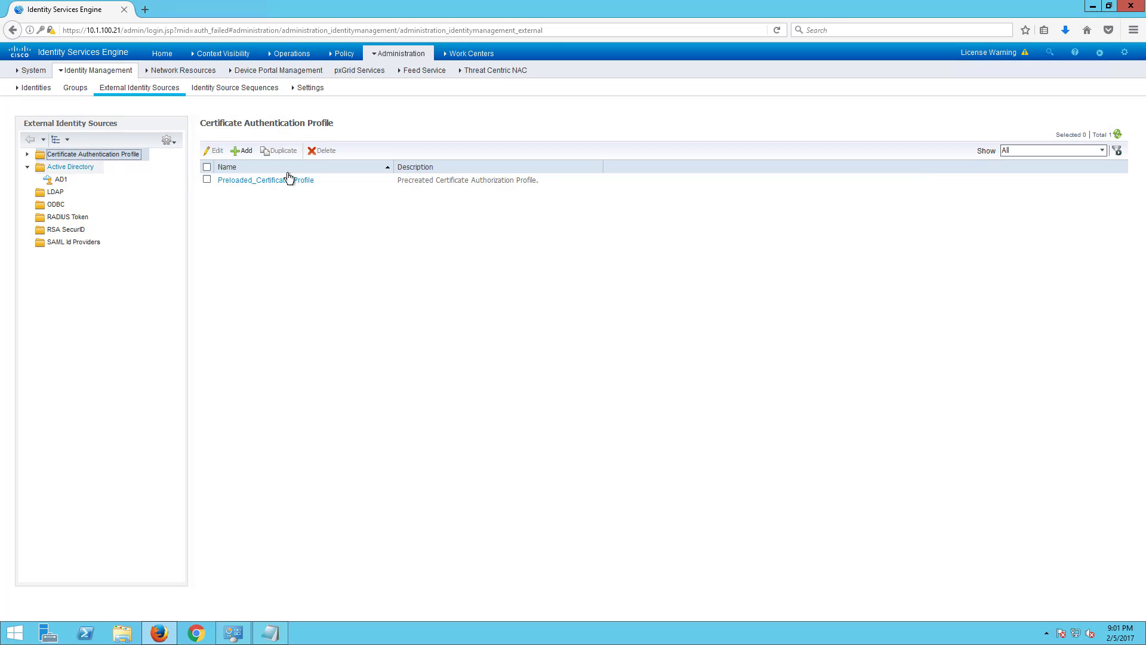
- Add a new certificate authentication profile named AD_Alt_CA
left_click(244, 151)
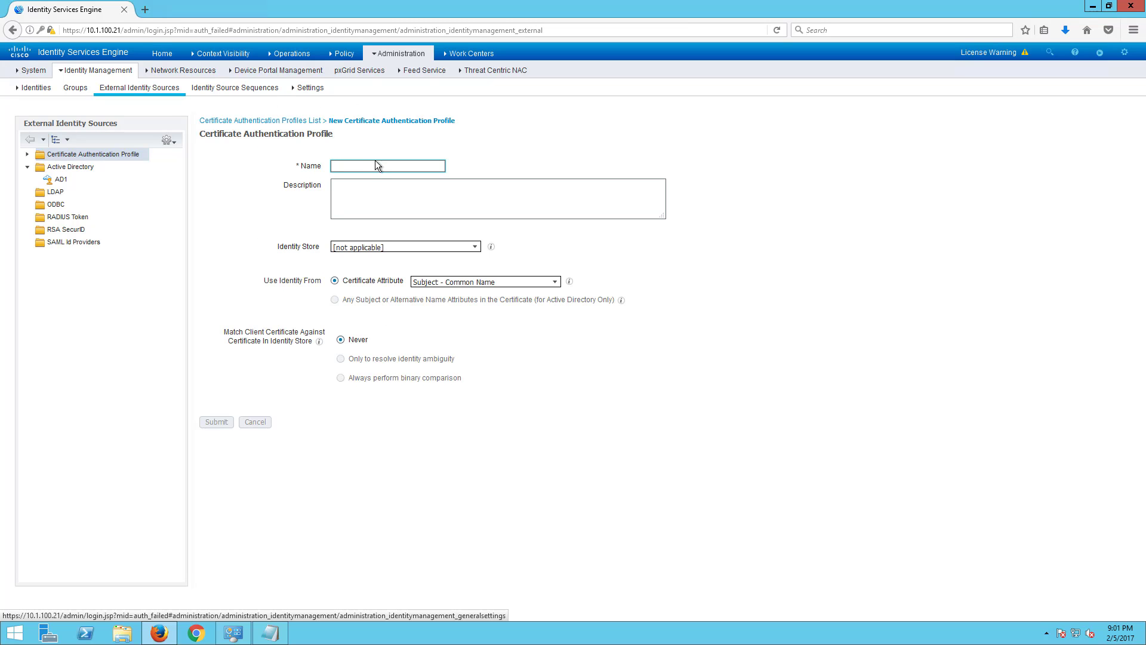
left_click(377, 167)
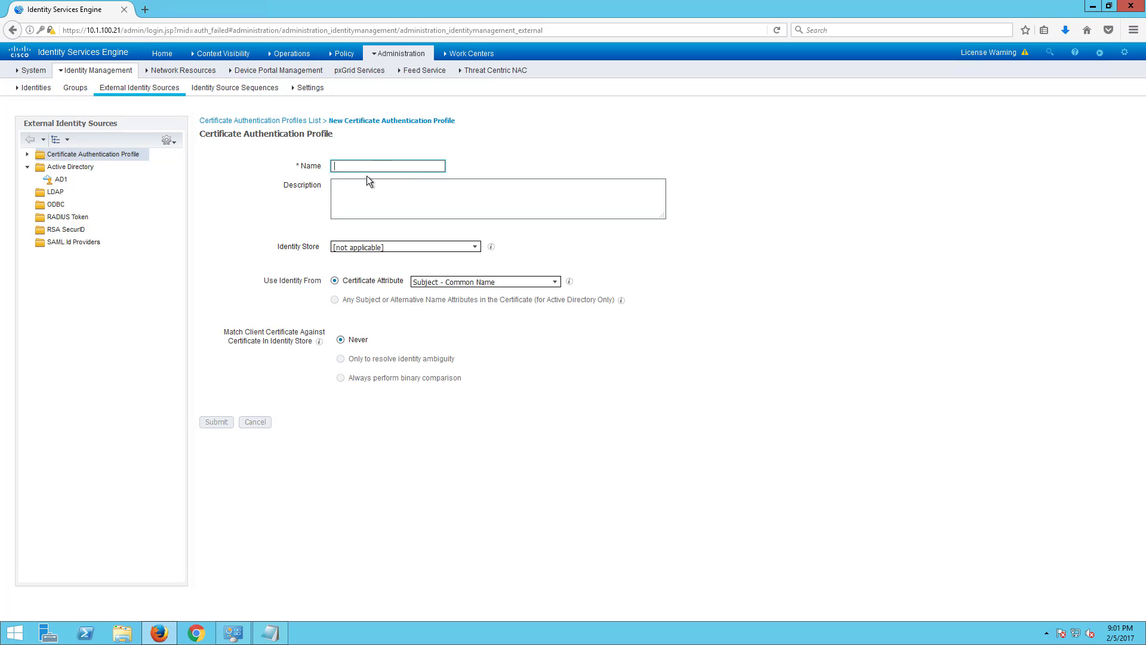
type("A")
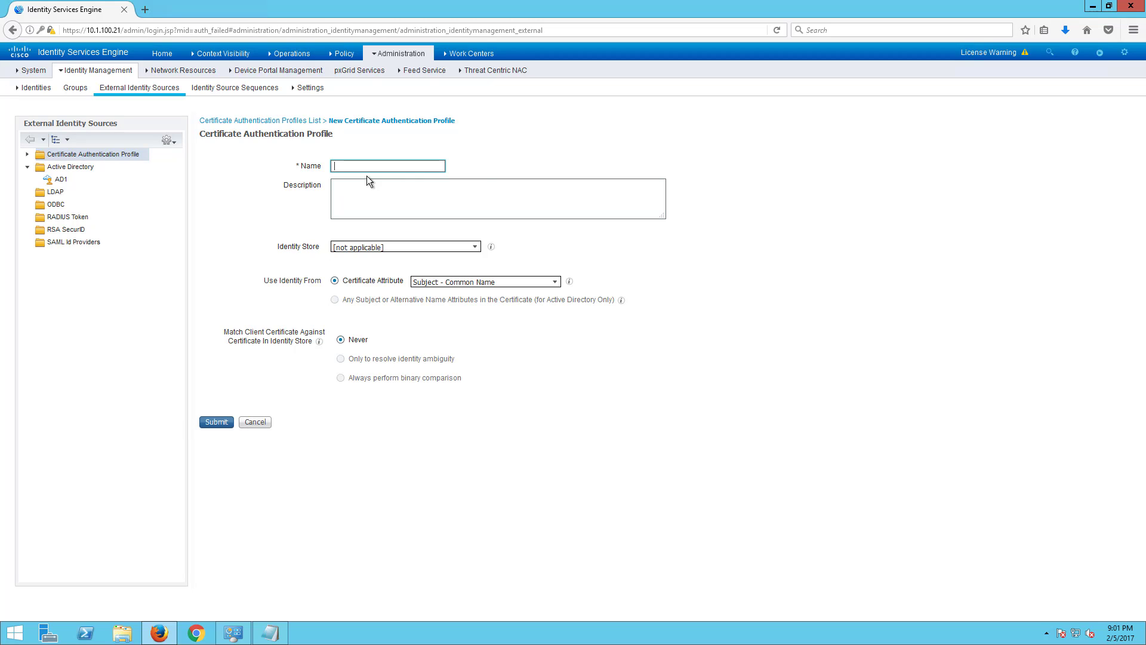
type("AD_Alt-C")
key("BackSpace")
key("BackSpace")
key("BackSpace")
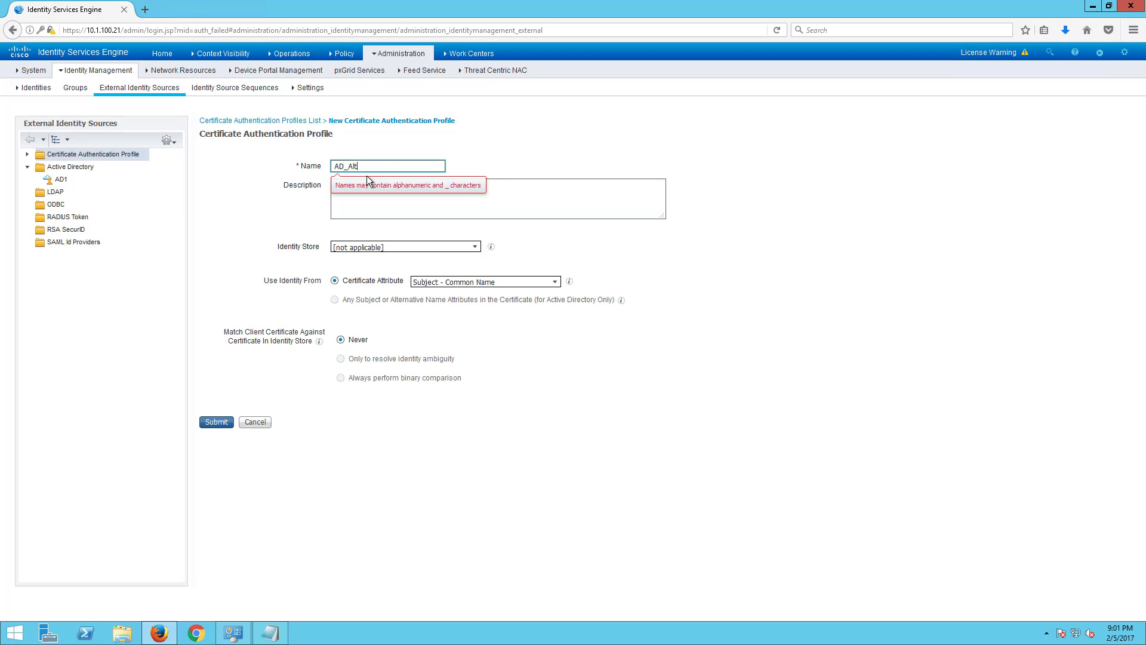
type("_CA")
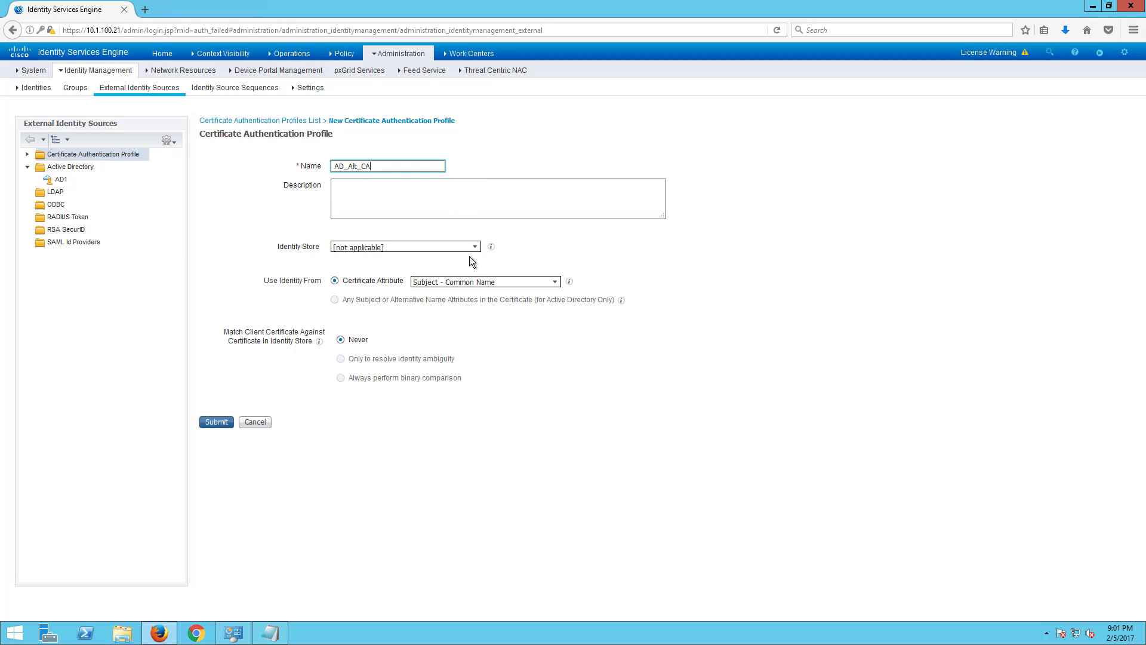
- Set identity store AD1 and certificate attribute Subject Alternative Name, then submit the profile
left_click(475, 247)
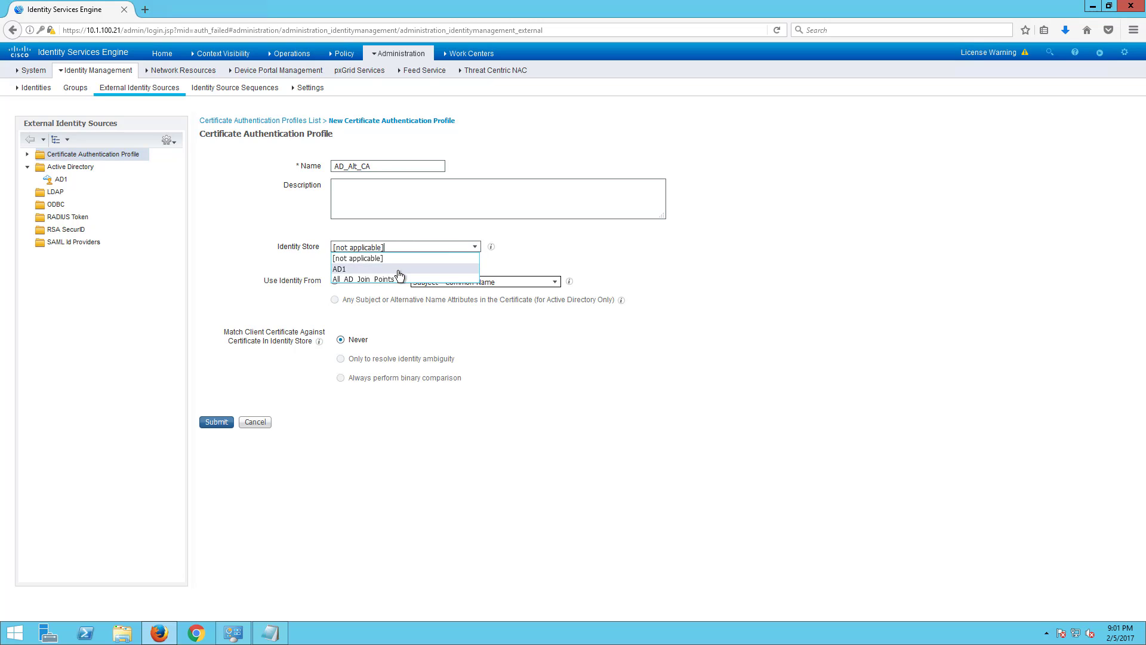
left_click(394, 269)
left_click(558, 285)
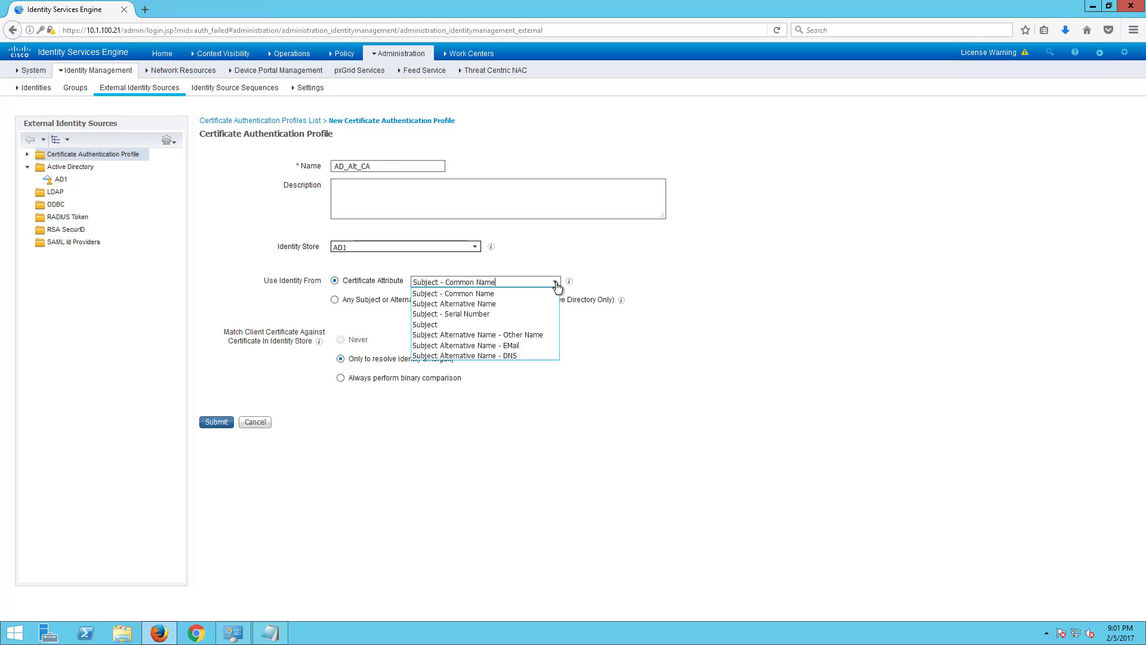
left_click(481, 313)
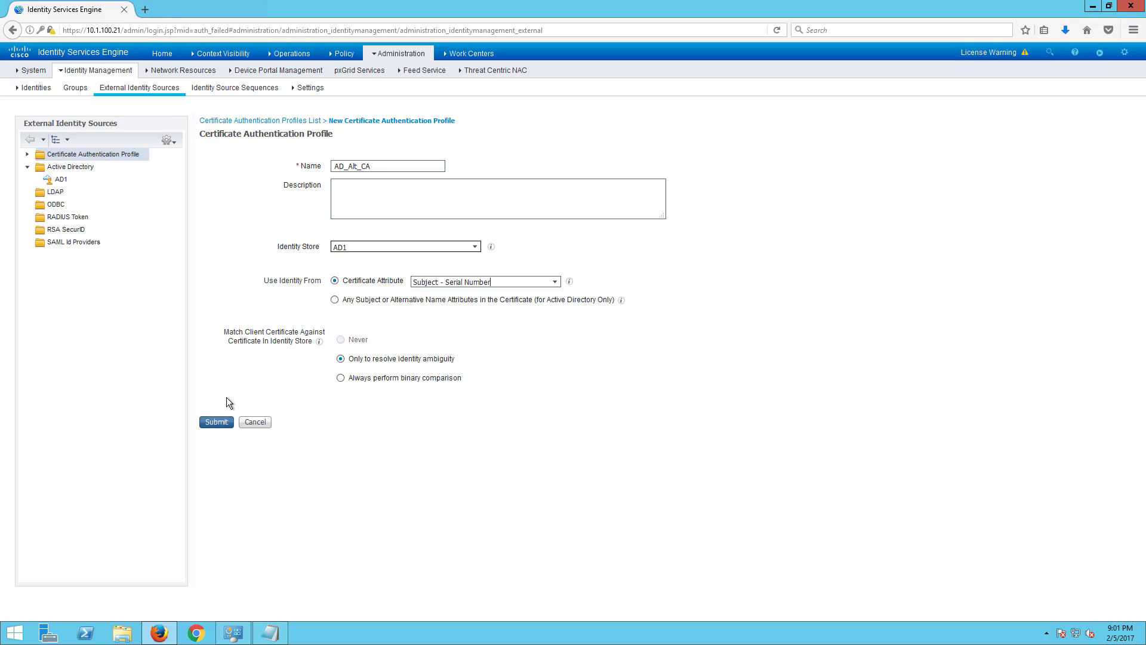
left_click(554, 280)
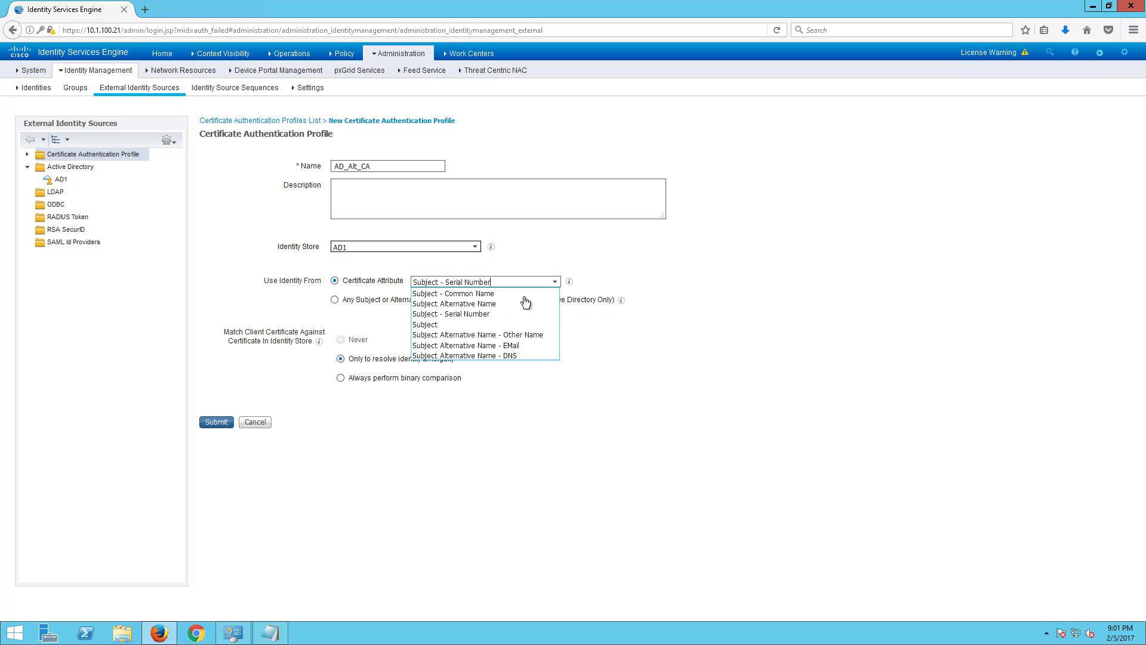
left_click(490, 304)
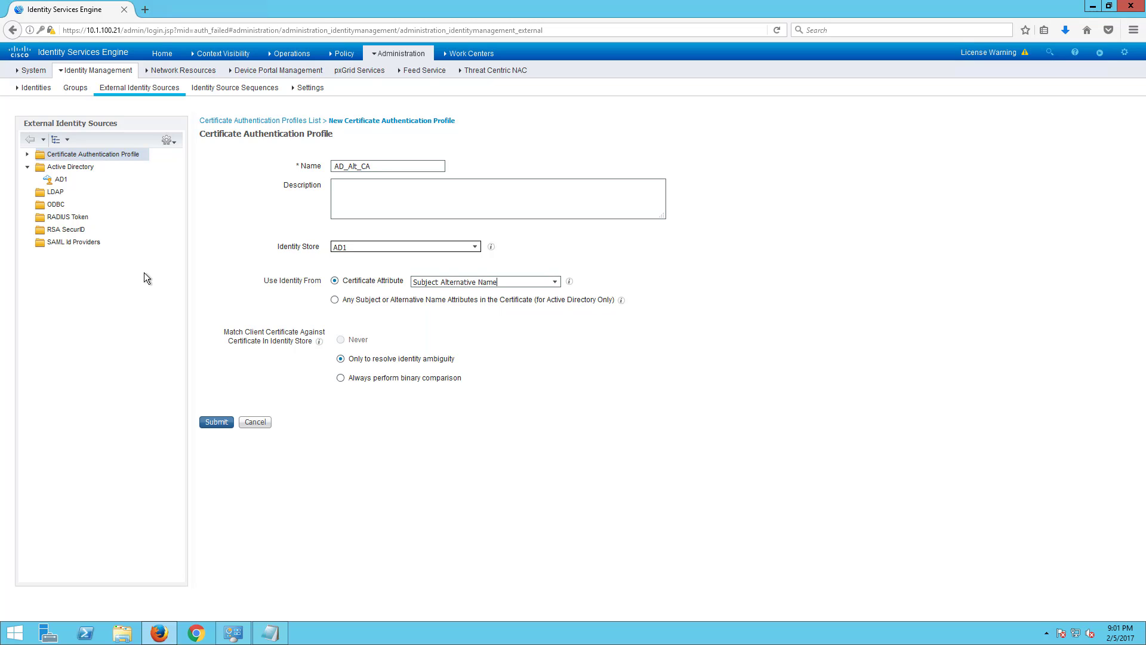
left_click(210, 422)
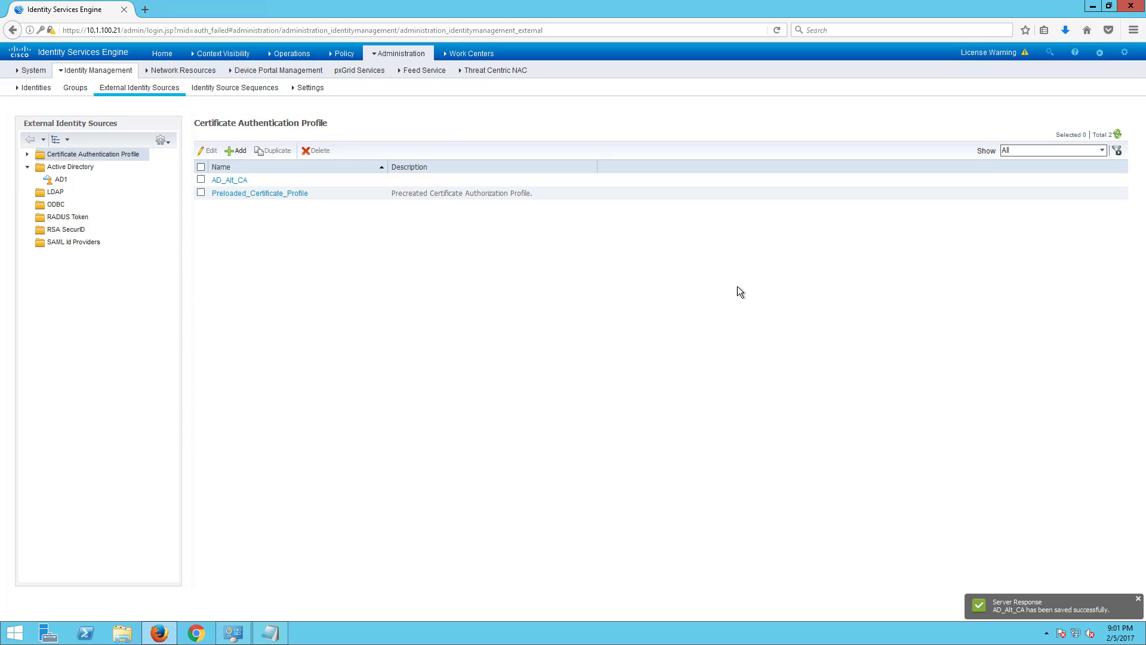
left_click(235, 150)
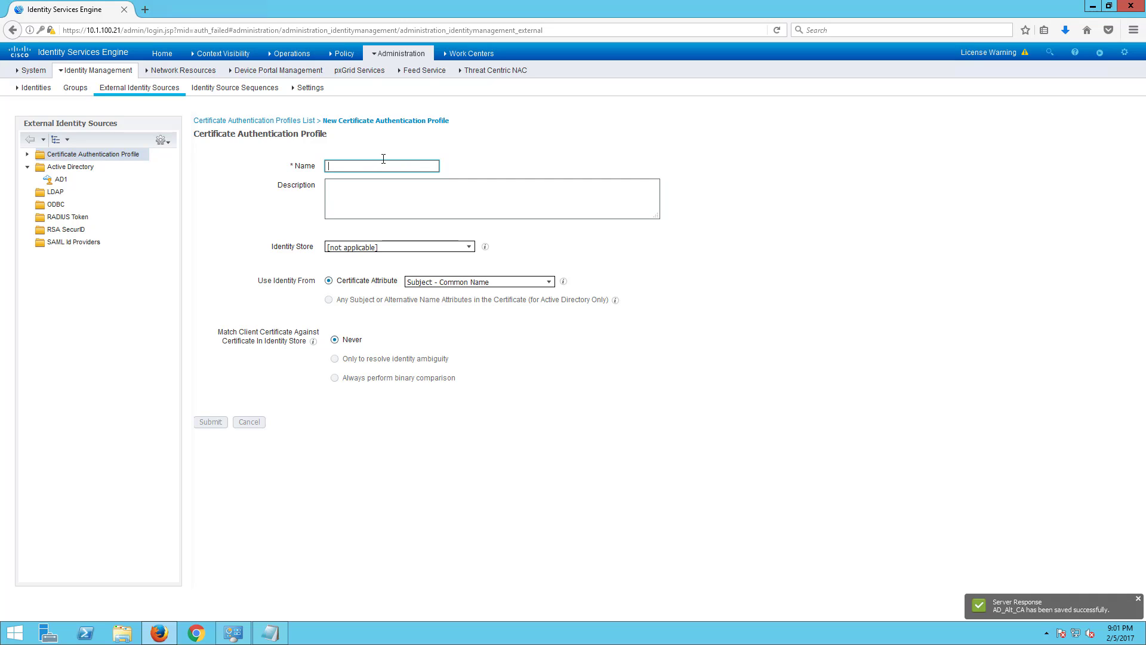
type("C")
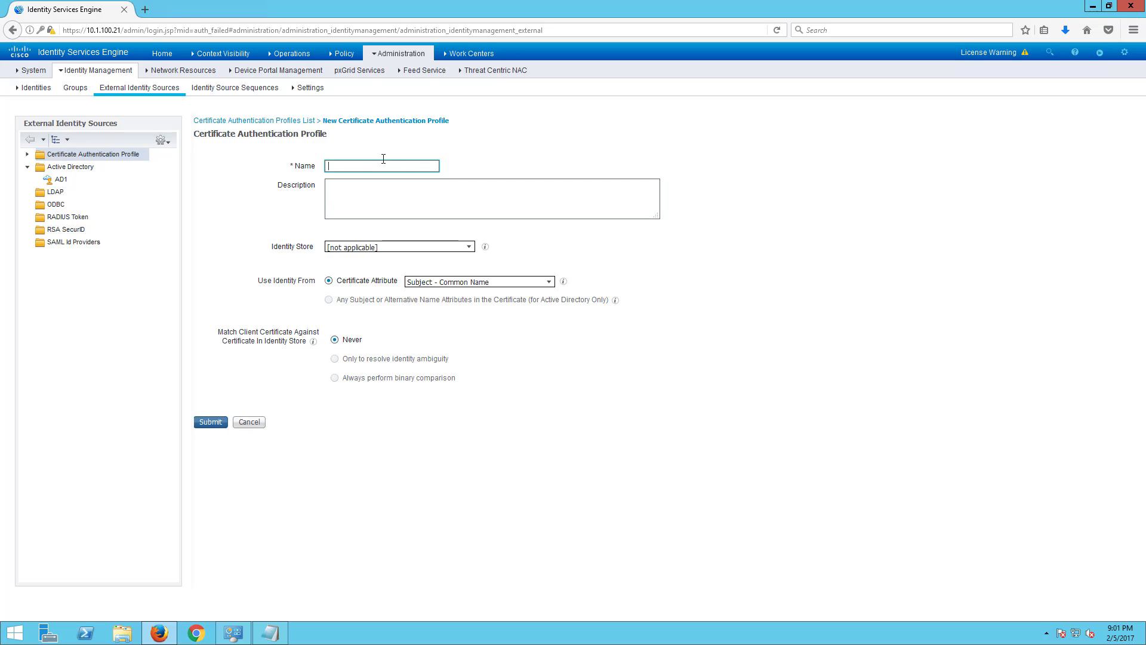
type("Cer")
key("BackSpace")
key("BackSpace")
key("BackSpace")
type("Comm")
left_click(241, 121)
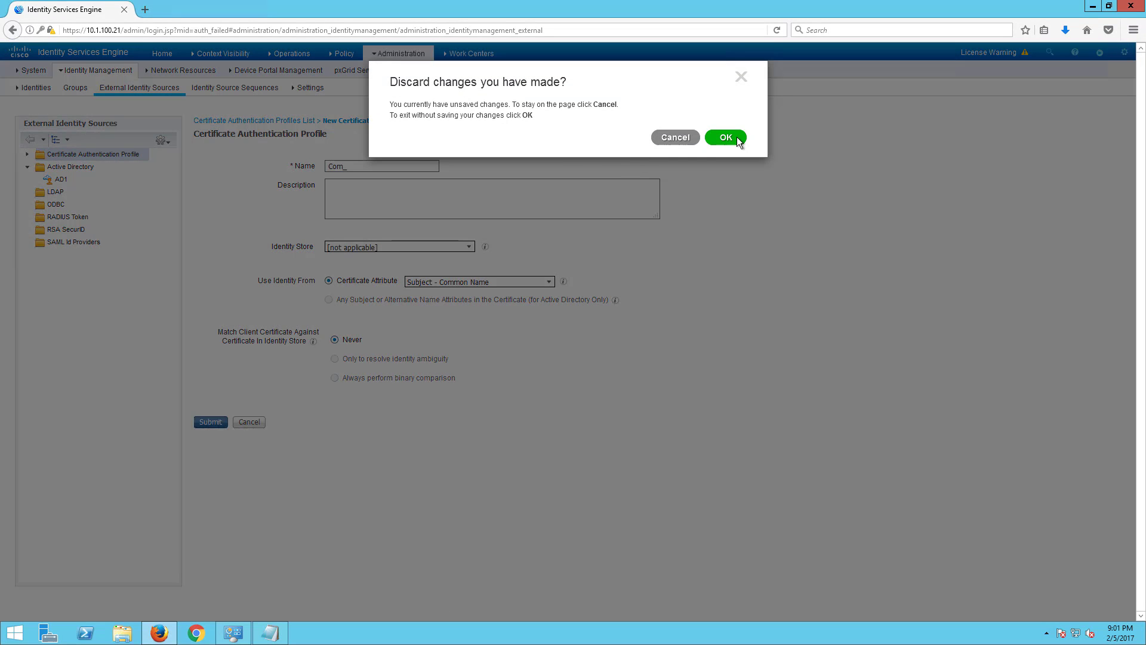
left_click(726, 137)
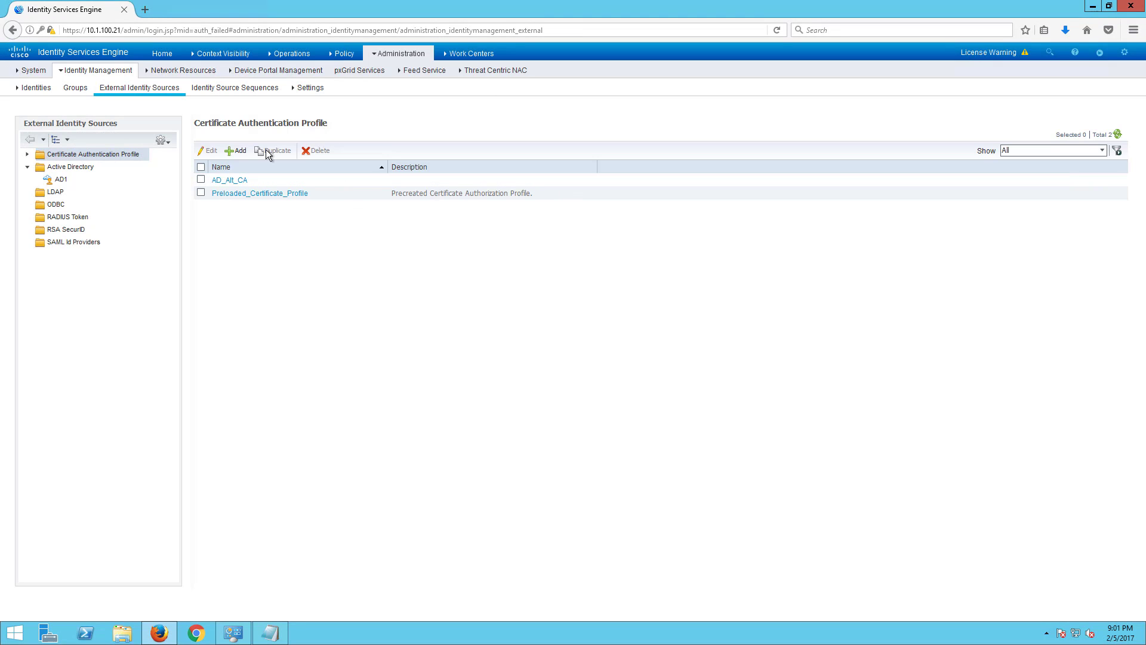
- Submit profile AD_Com_CA with identity store AD1, then go to Identity Source Sequences
left_click(236, 151)
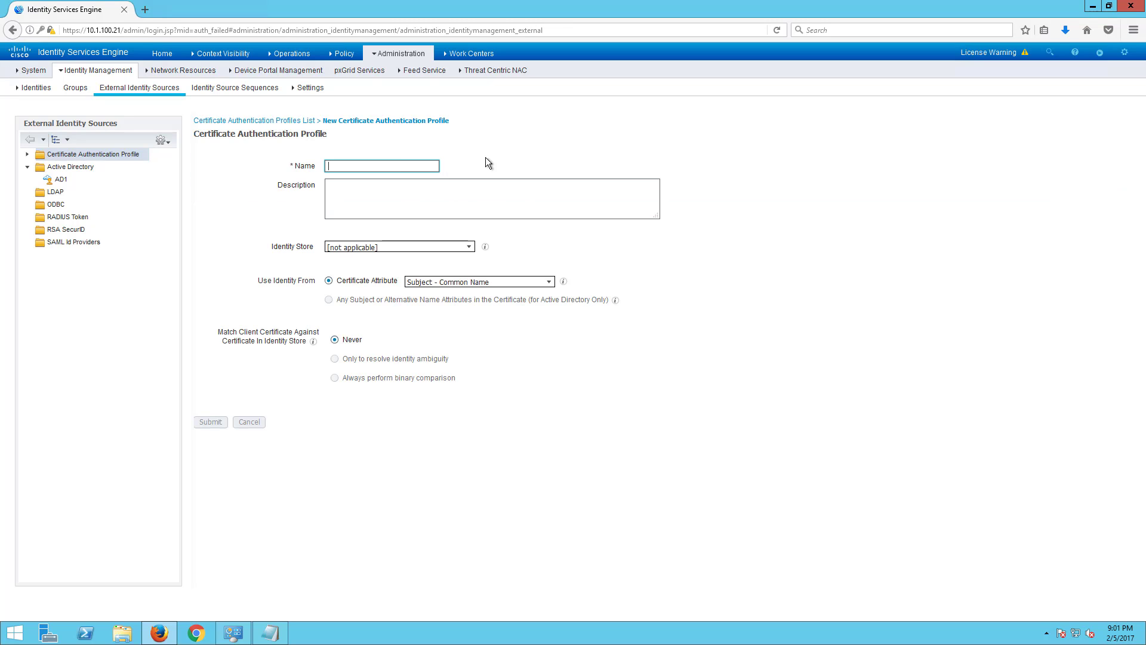
type("AD_Com")
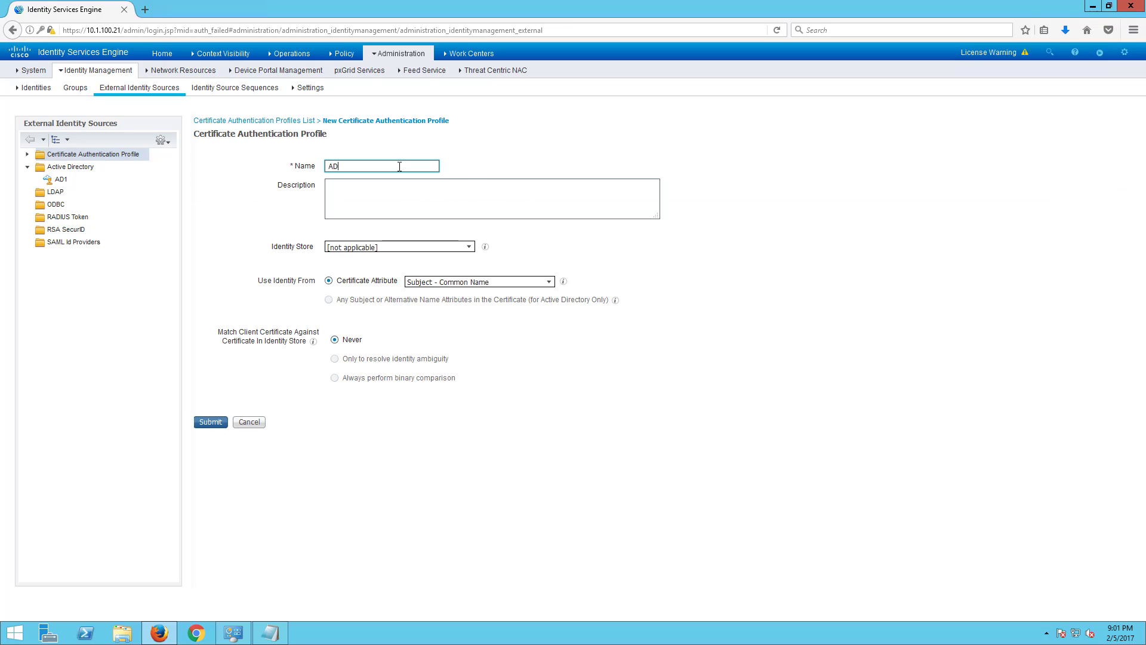
type("_CA")
left_click(470, 247)
left_click(470, 247)
left_click(469, 247)
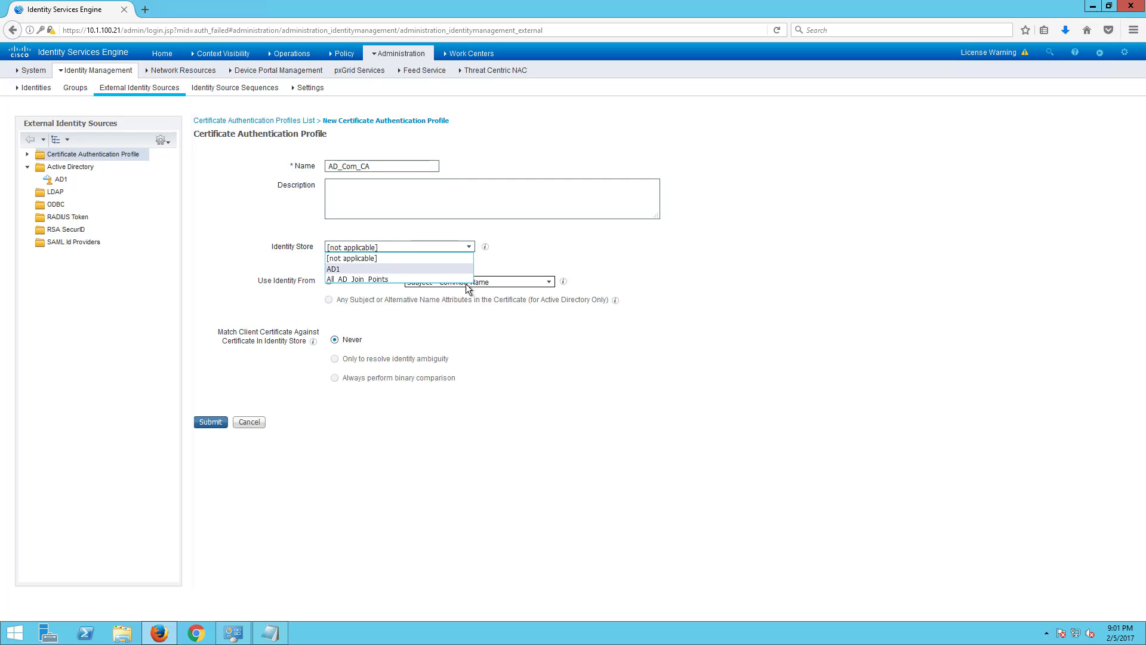
left_click(454, 269)
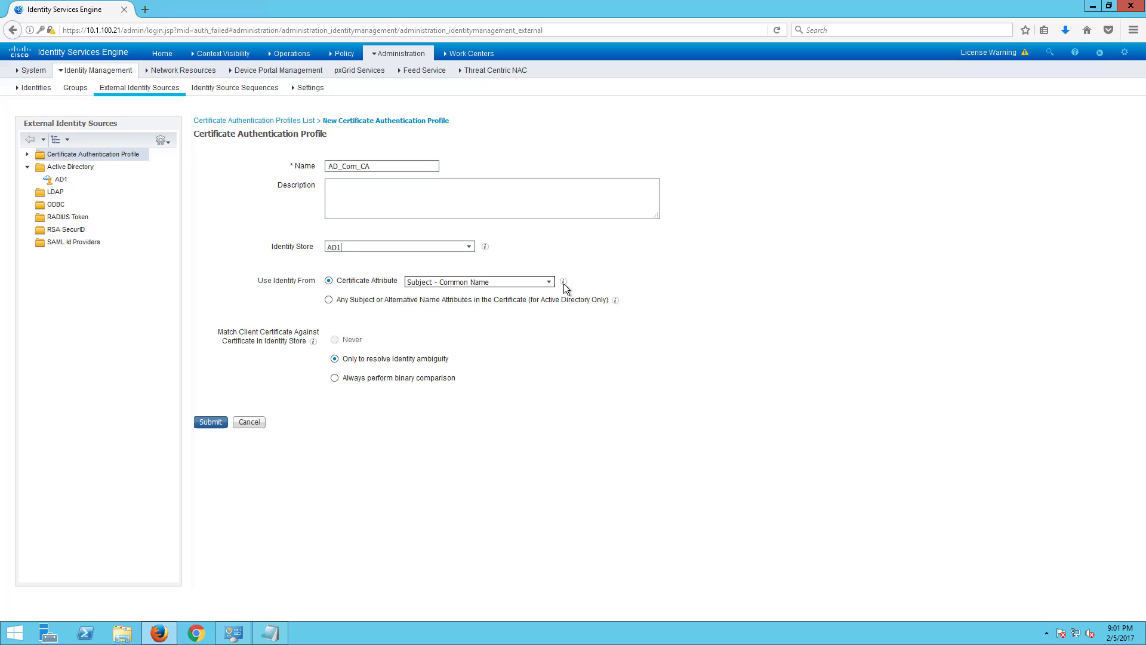
left_click(205, 424)
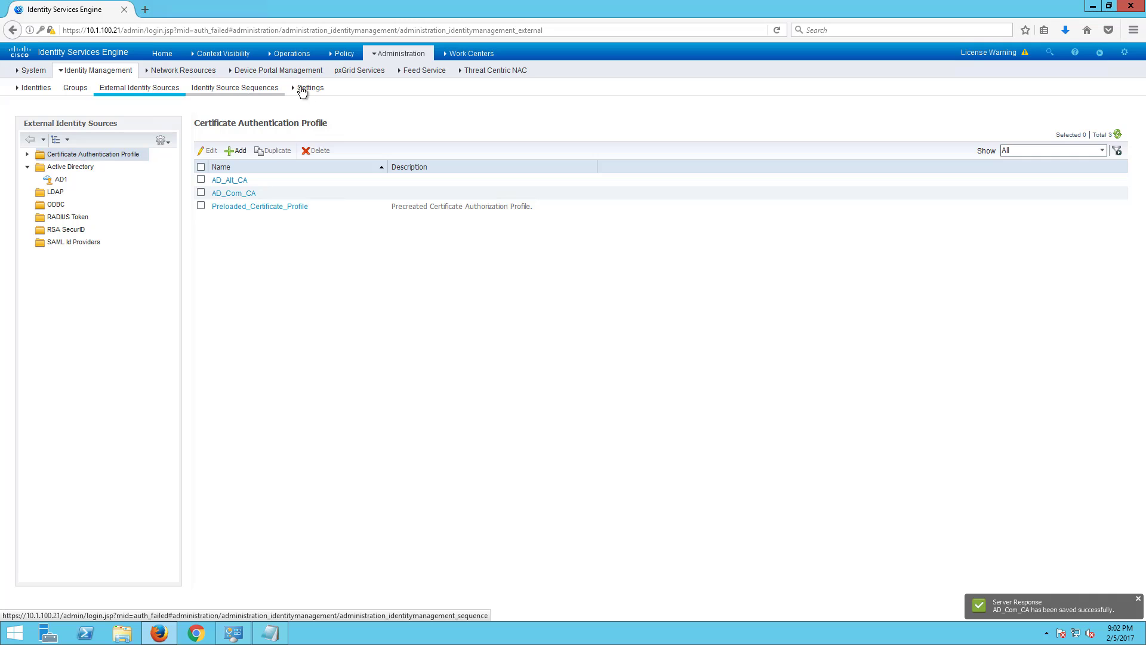
left_click(267, 88)
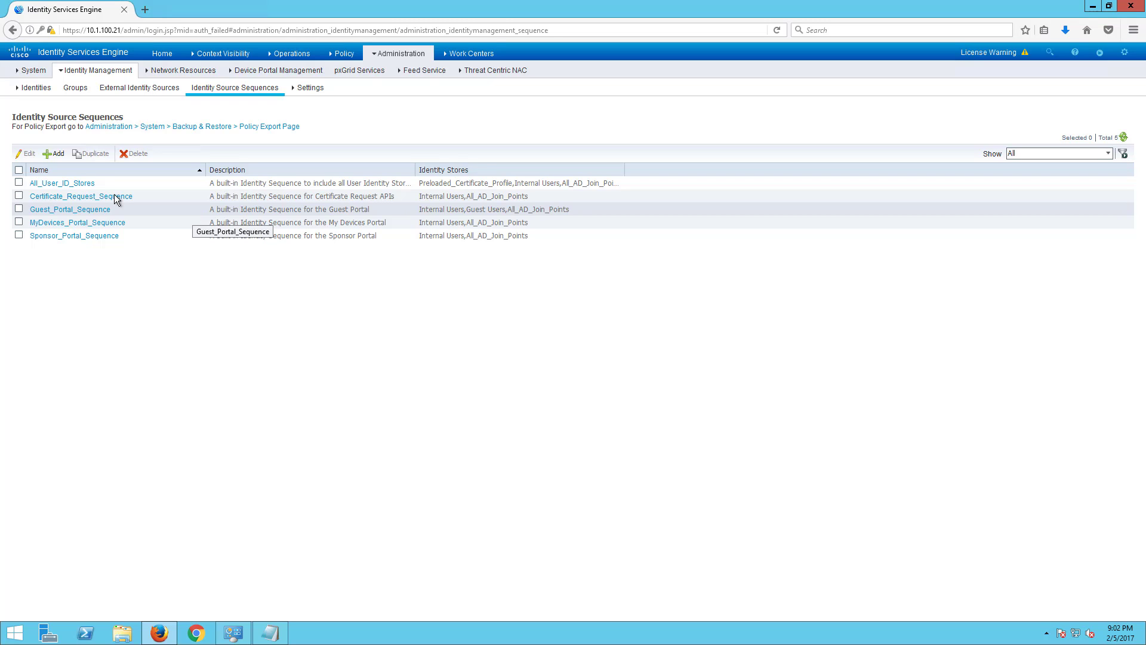
- Inspect the All_User_ID_Stores sequence and the identity management Settings page
left_click(62, 182)
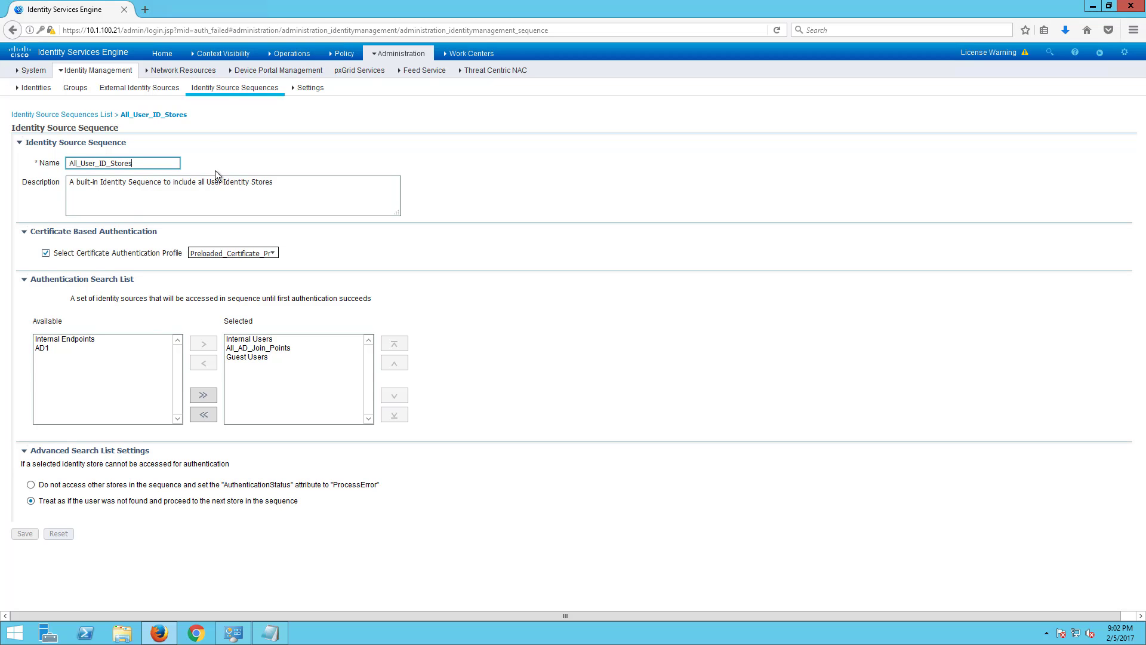
left_click(66, 342)
left_click(143, 88)
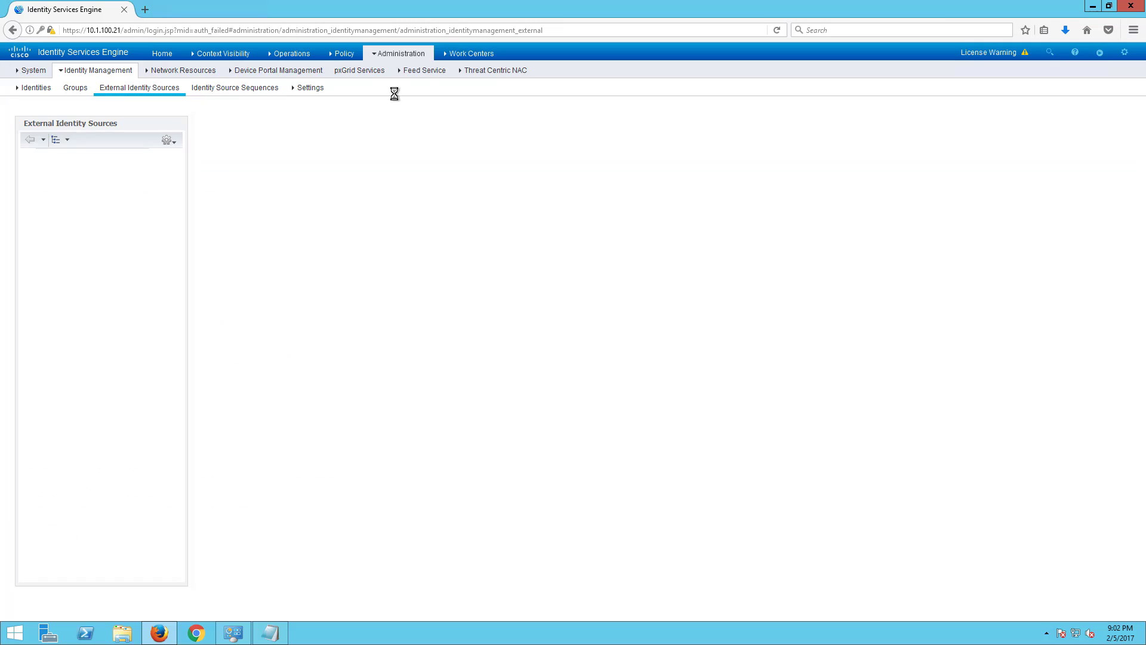
left_click(309, 88)
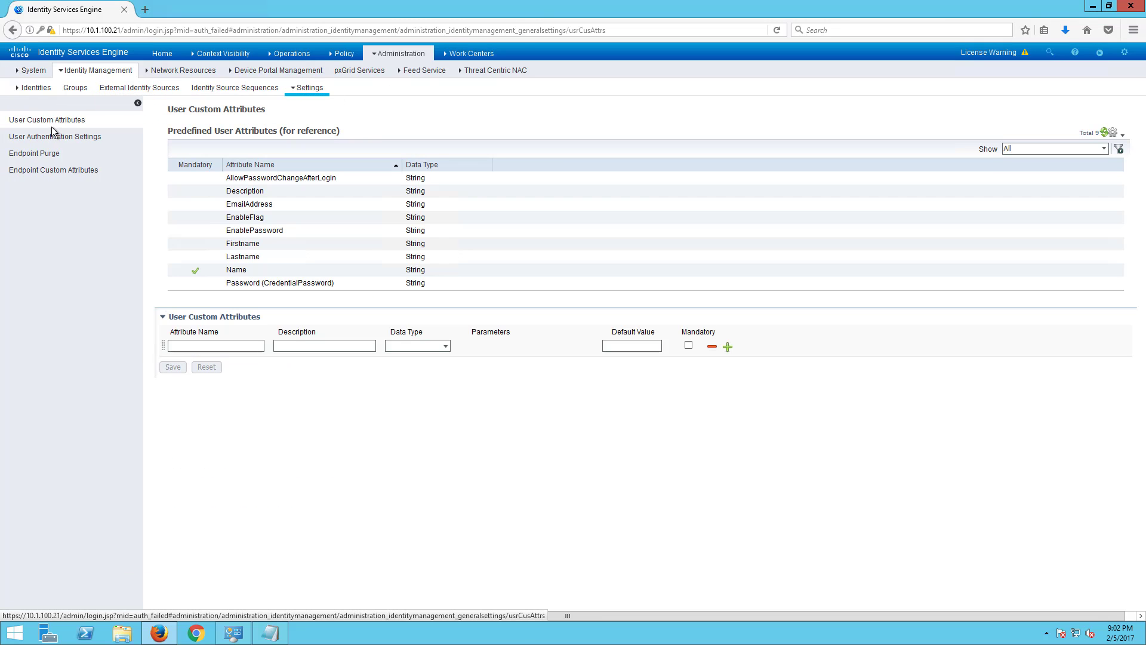
left_click(234, 87)
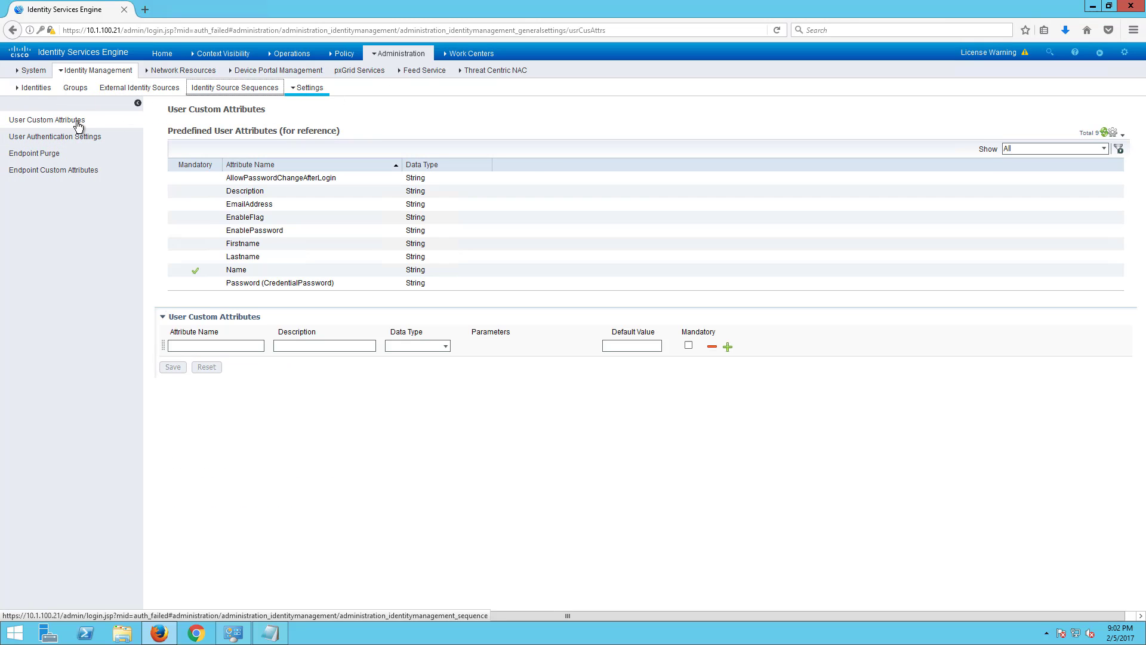
- Show the empty SAML Id Providers list under External Identity Sources
mouse_move(174, 70)
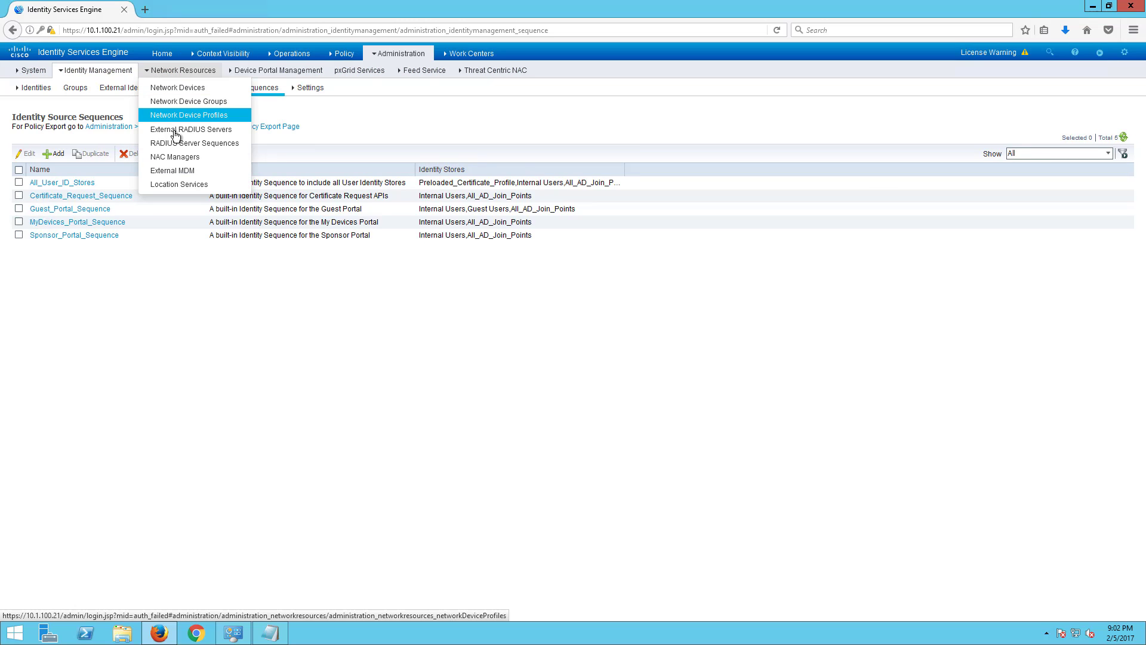
mouse_move(83, 71)
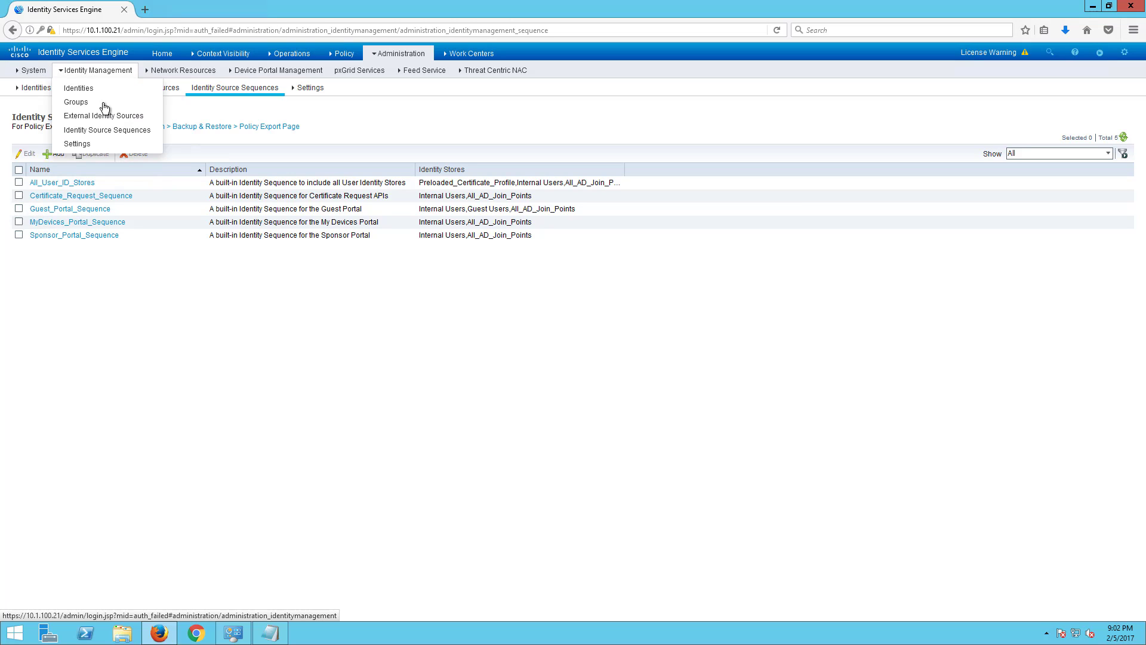
left_click(104, 117)
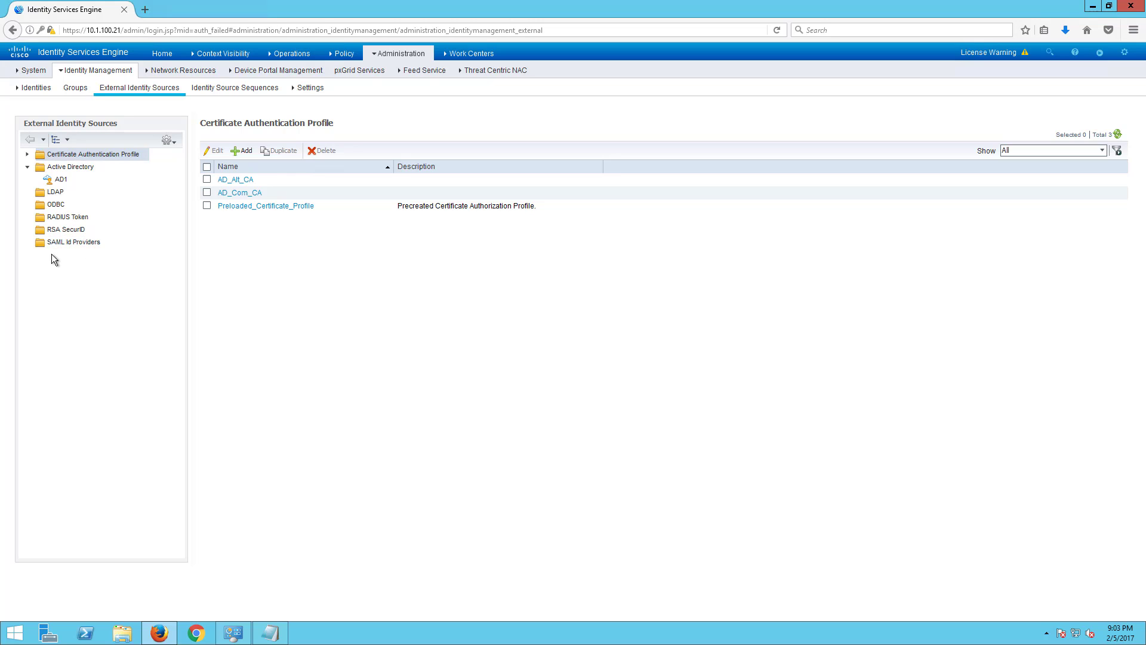
left_click(74, 242)
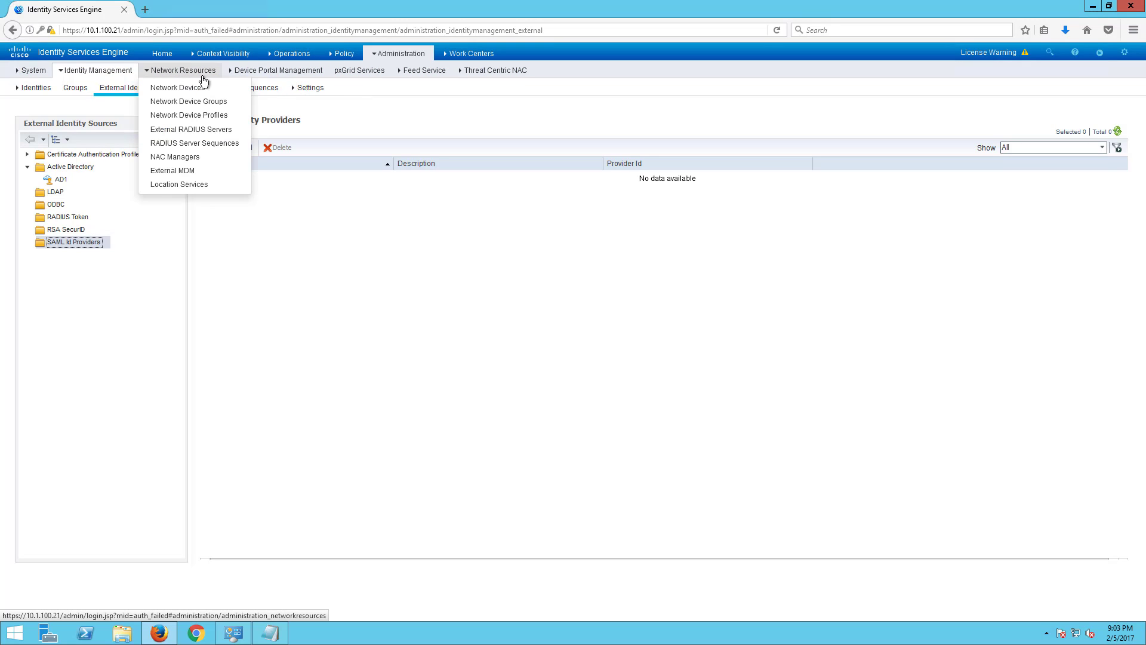
- Browse Location Services, External MDM, NAC Managers and Device Portal Management, ending on pxGrid Services clients
left_click(188, 186)
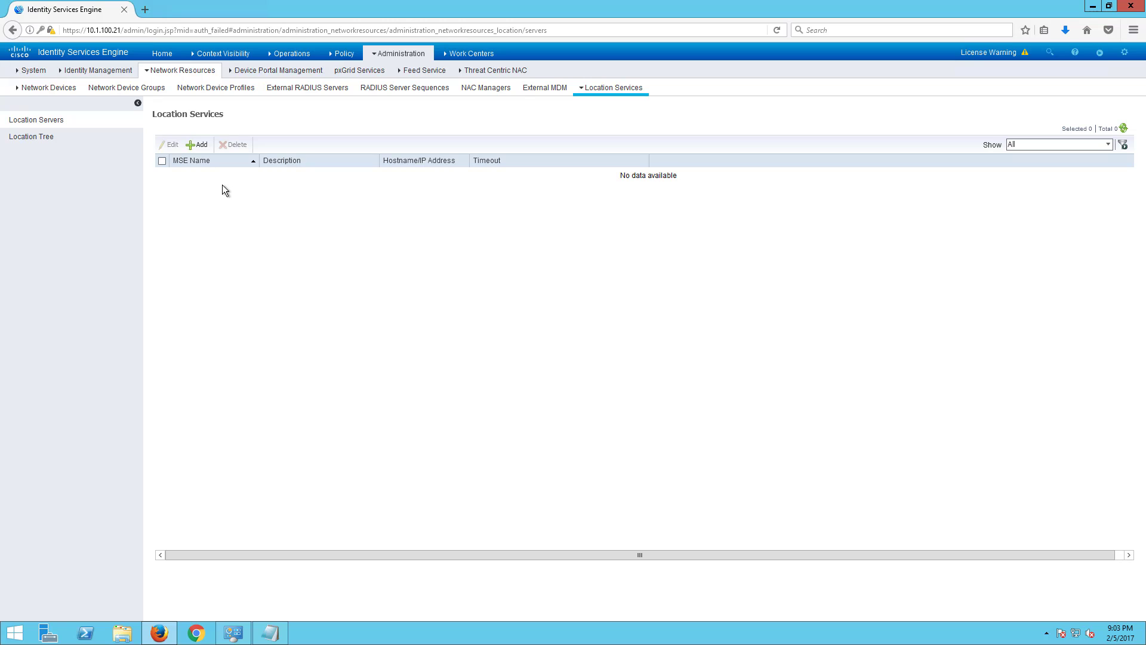
left_click(545, 89)
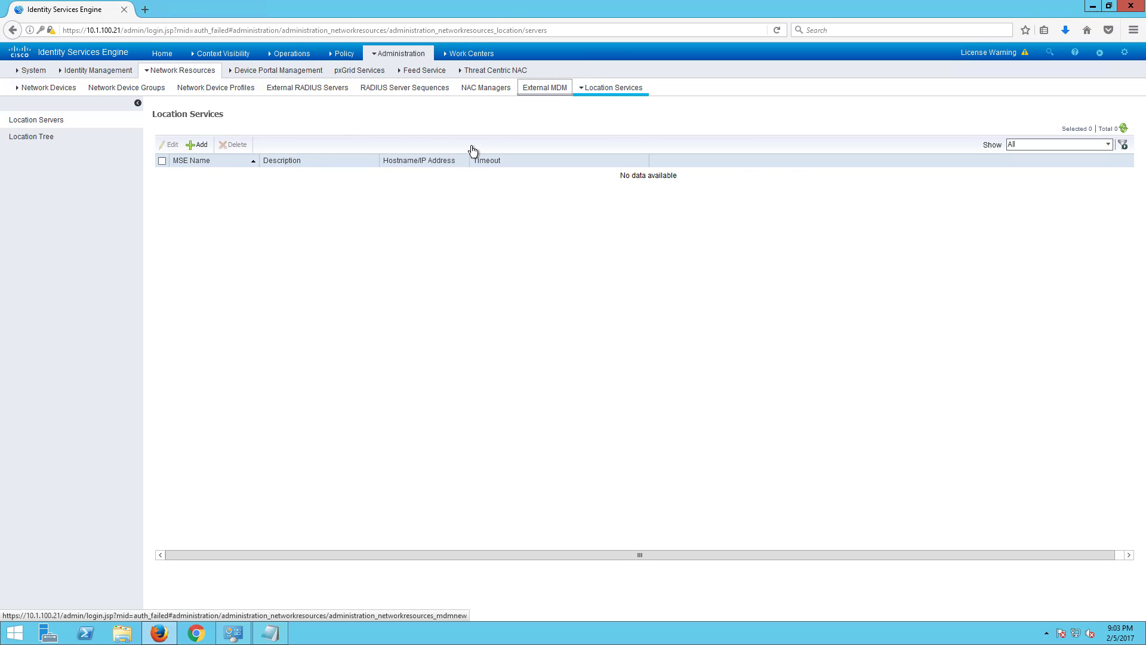
left_click(486, 90)
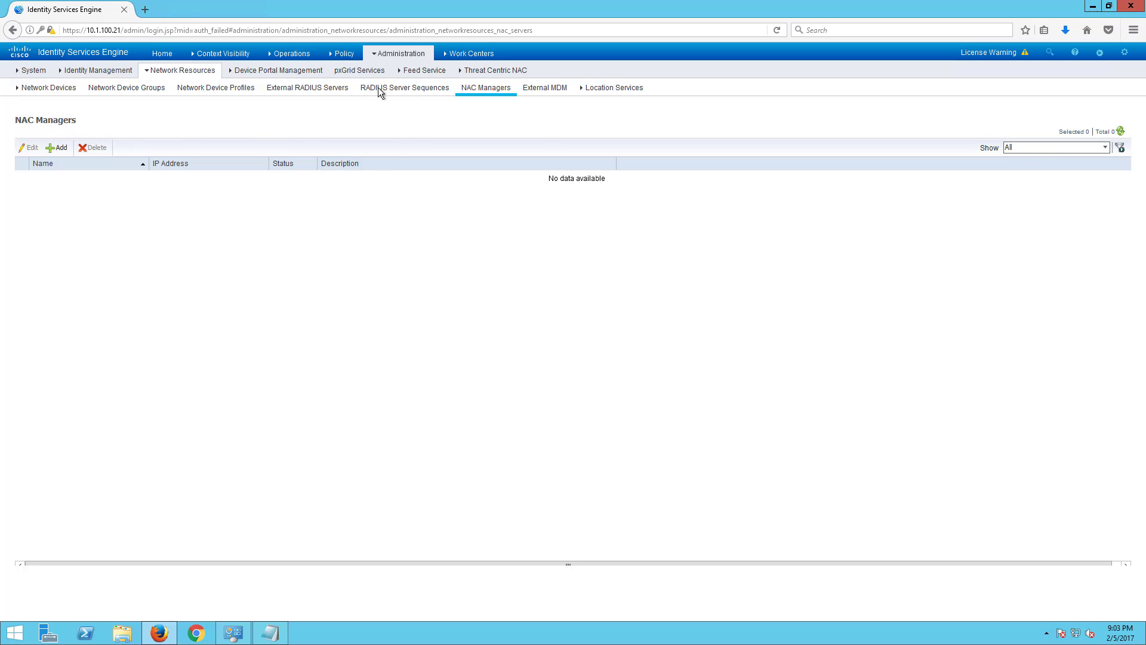
left_click(248, 71)
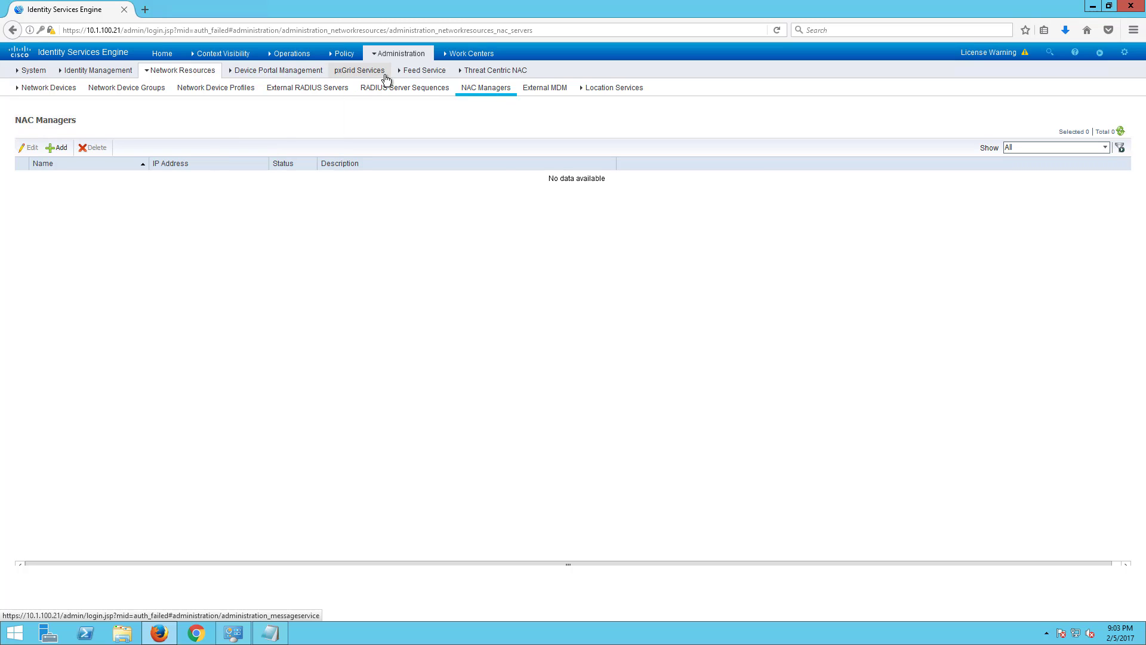
mouse_move(301, 71)
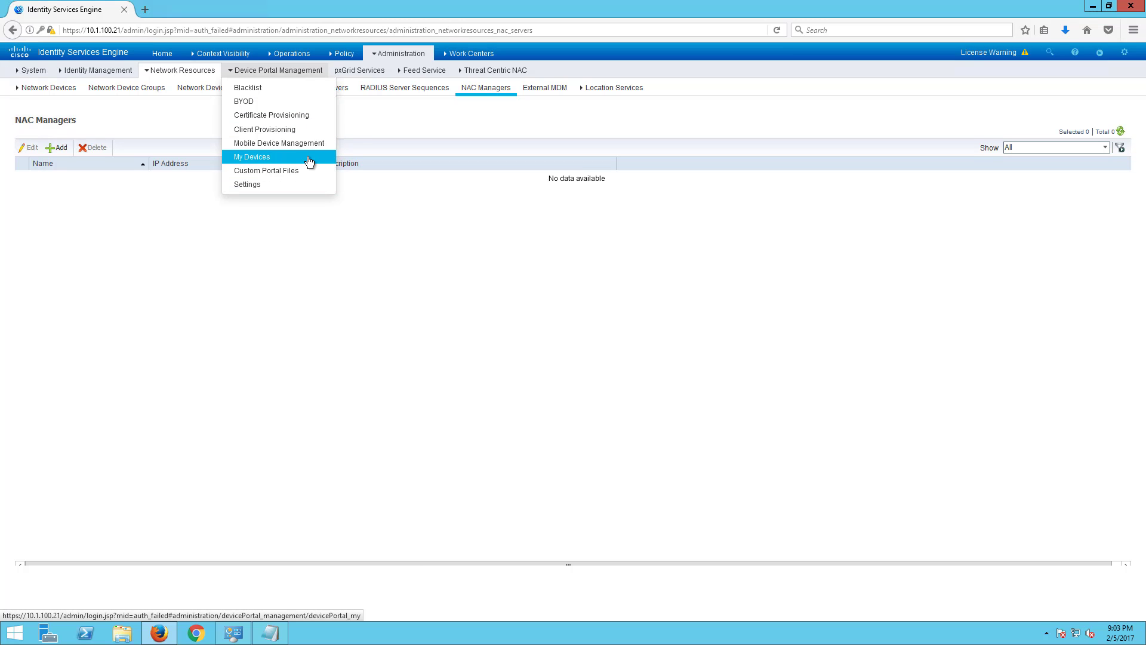
left_click(364, 71)
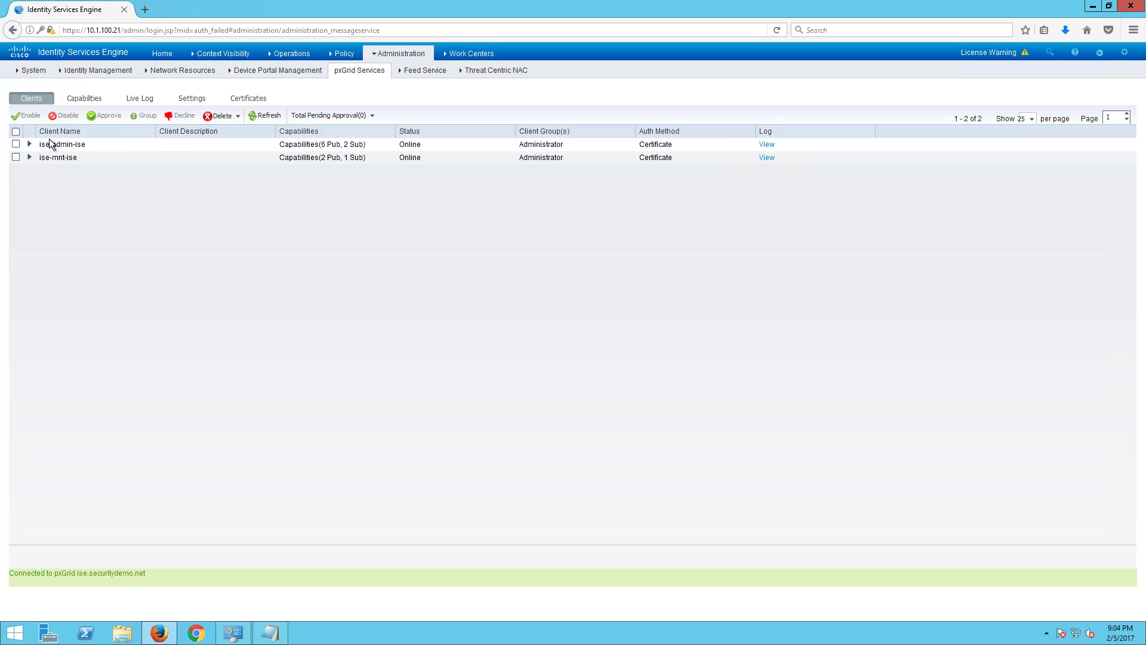
- Enable 'Automatically approve new certificate-based accounts' in pxGrid Settings and save it
left_click(30, 145)
left_click(30, 145)
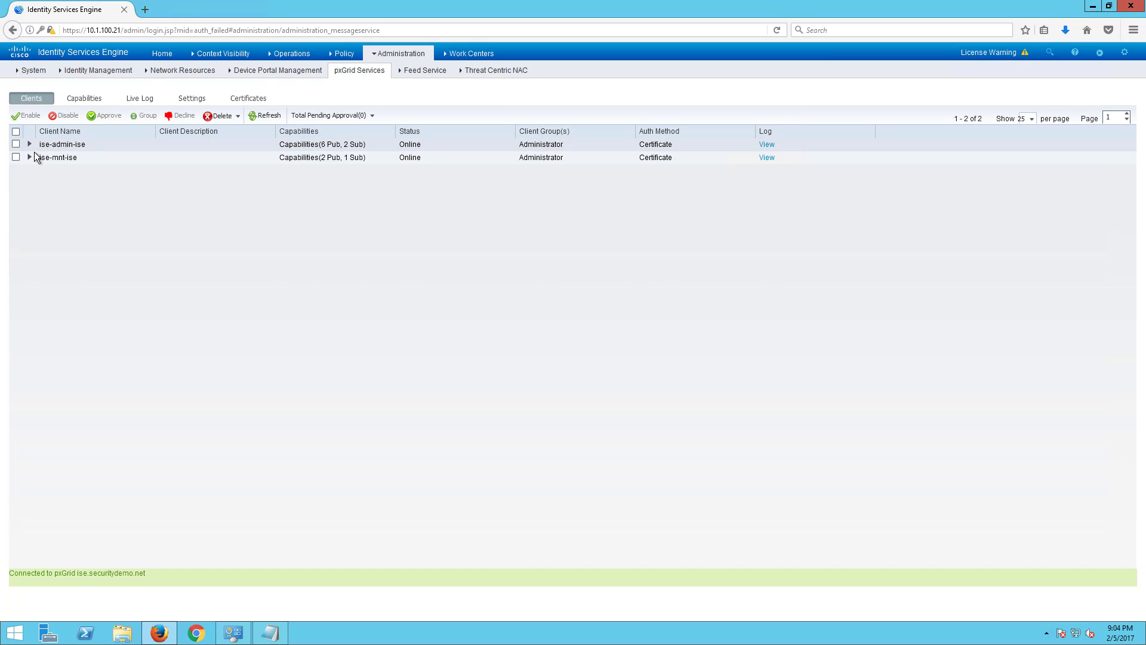
left_click(398, 53)
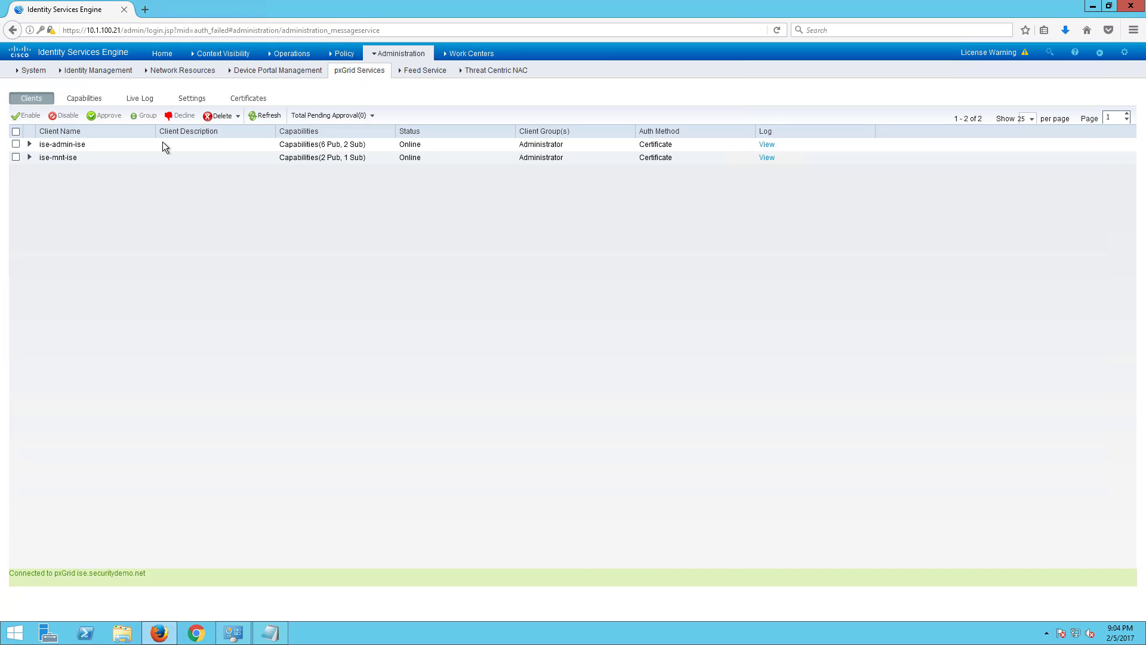
left_click(188, 102)
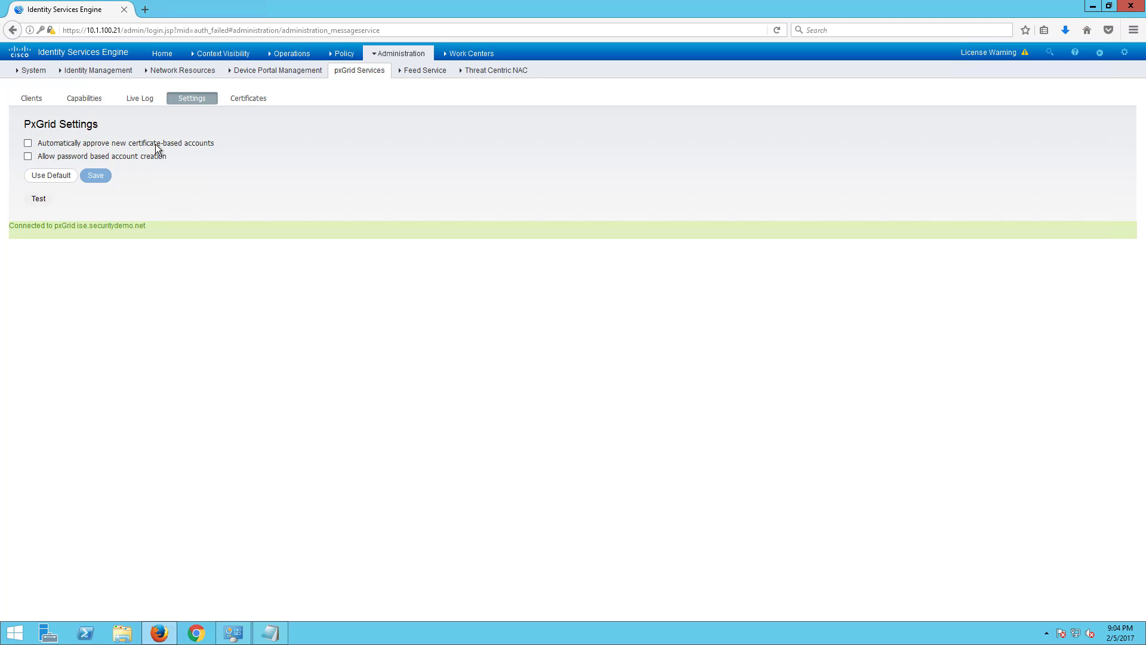
left_click(29, 145)
left_click(94, 175)
key("Return")
- Look through pxGrid Live Log, Capabilities and Certificates, then return to Clients
left_click(143, 99)
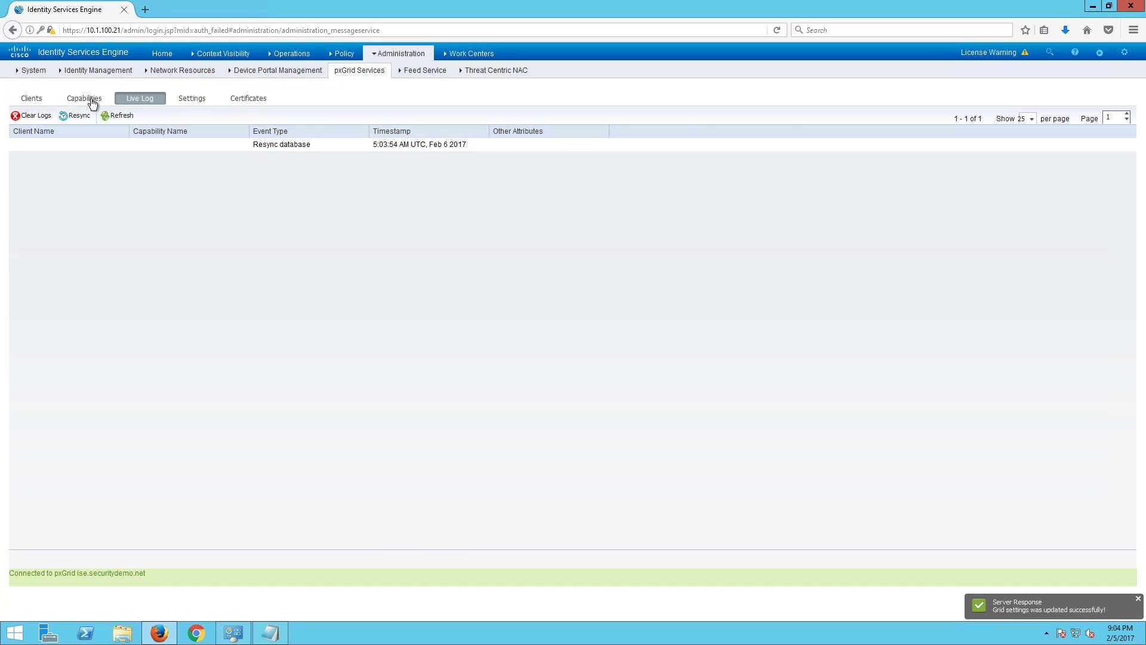
left_click(89, 99)
left_click(239, 100)
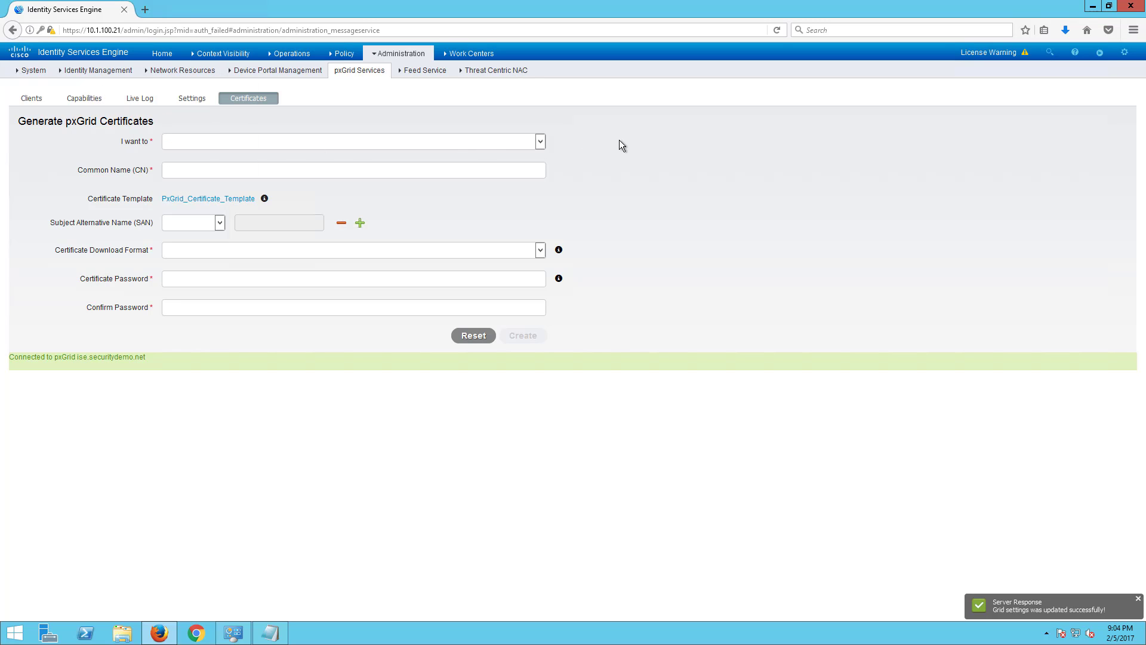
left_click(485, 146)
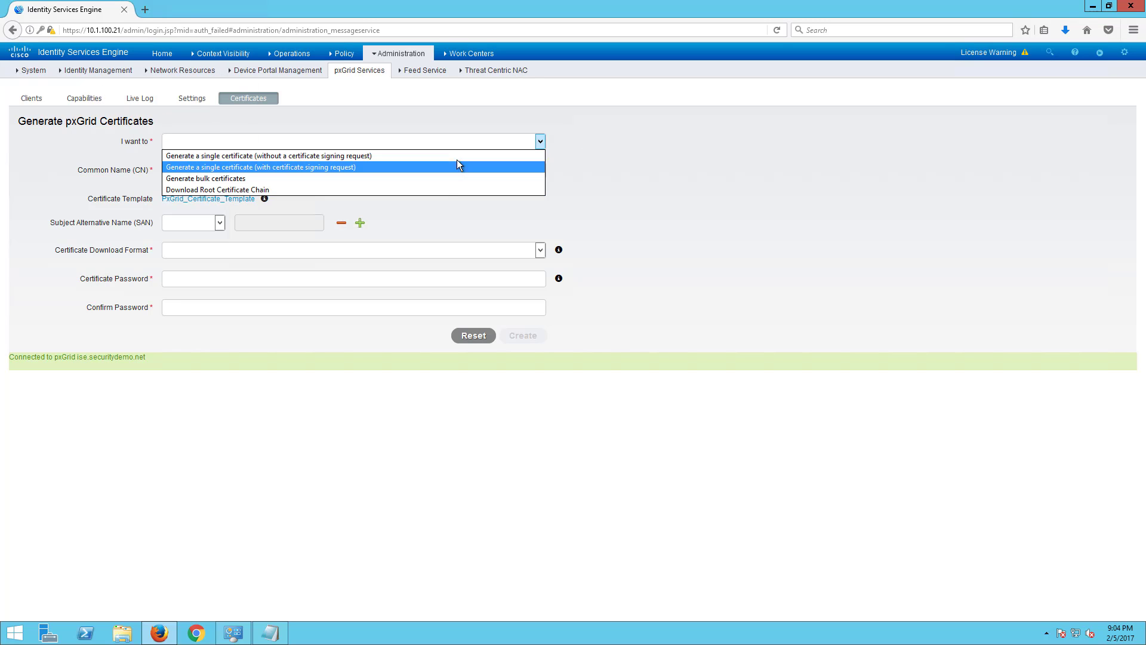
left_click(31, 99)
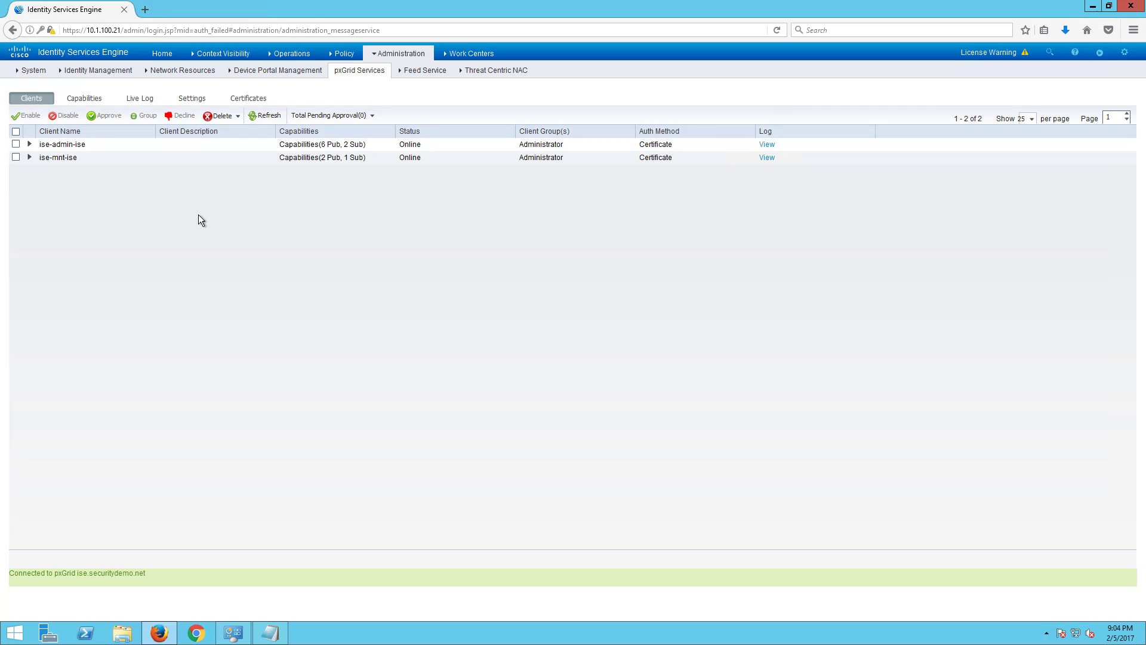
- Start a manual profiler feed service update and confirm it
mouse_move(426, 77)
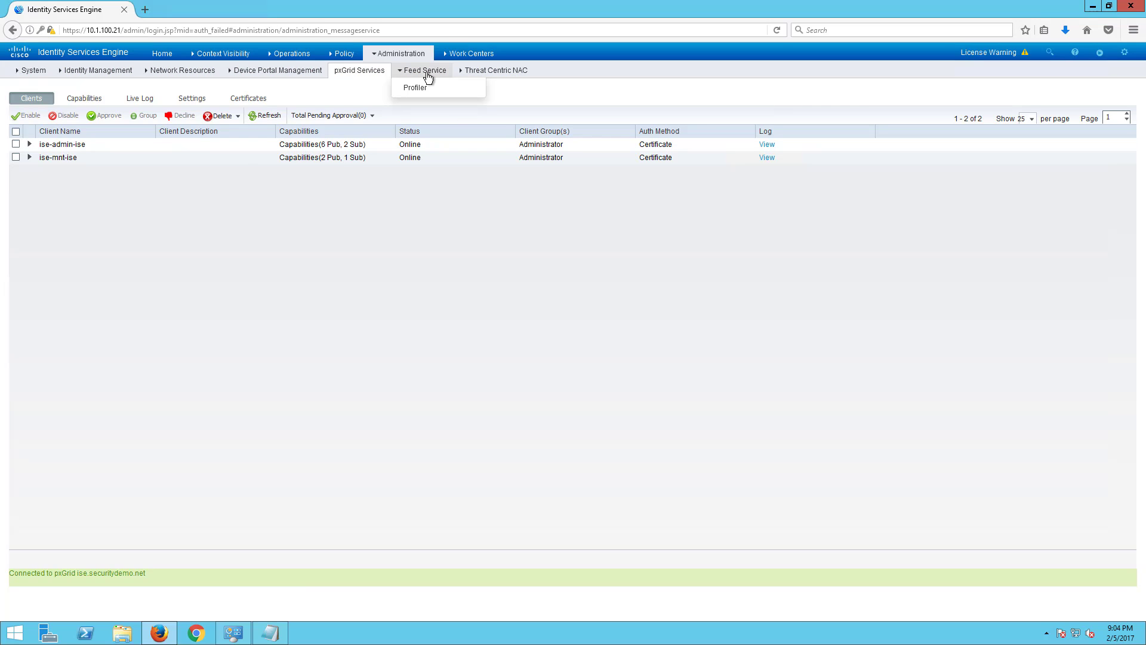
left_click(417, 89)
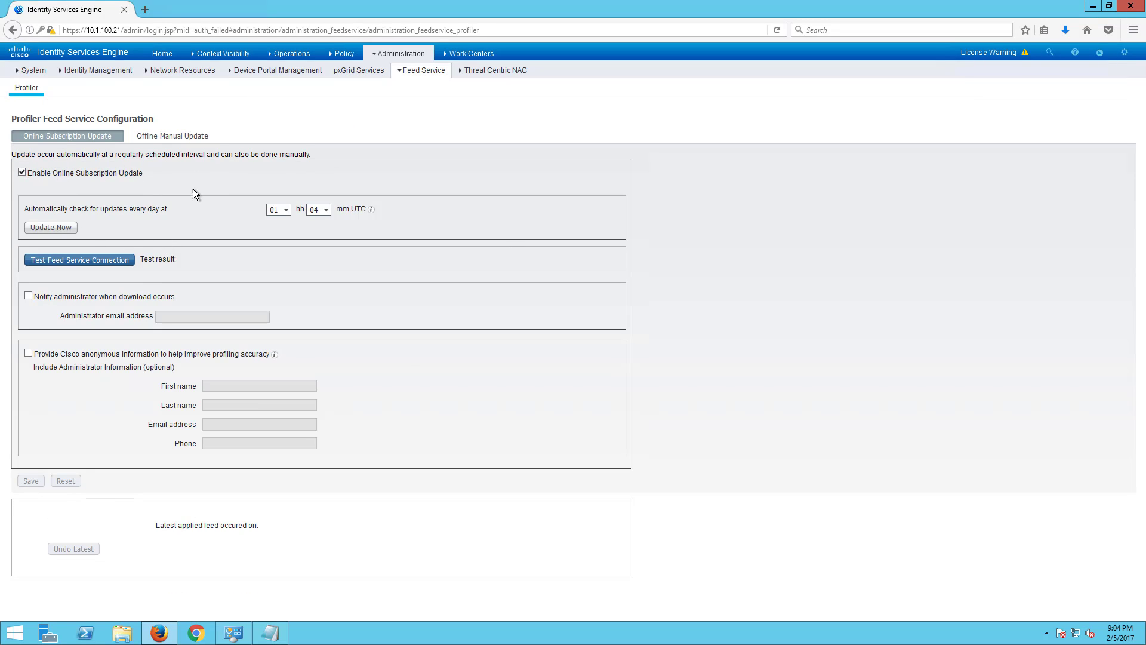
left_click(62, 227)
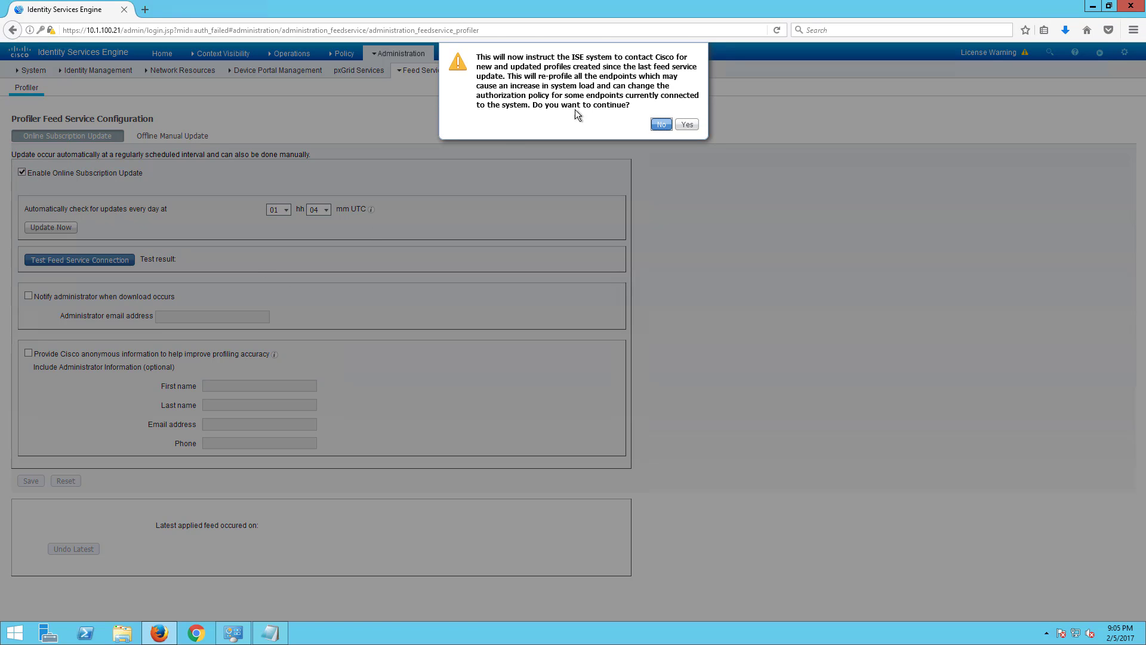
left_click(687, 124)
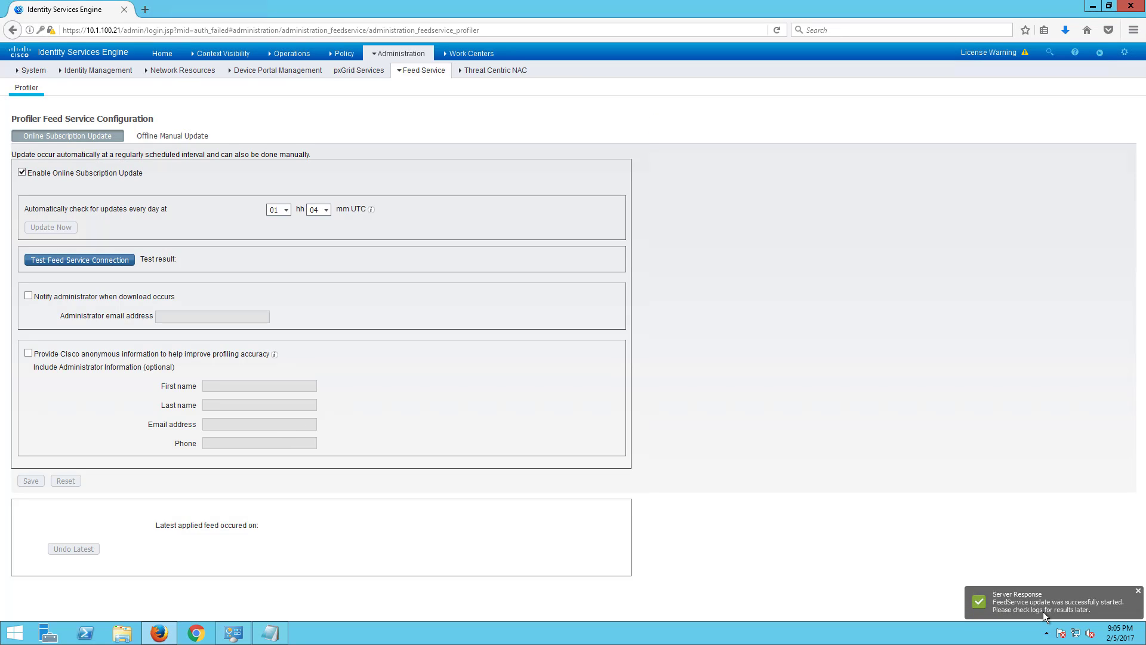
- Test the feed service connection, dismiss the failure, and open Third Party Vendors
left_click(82, 266)
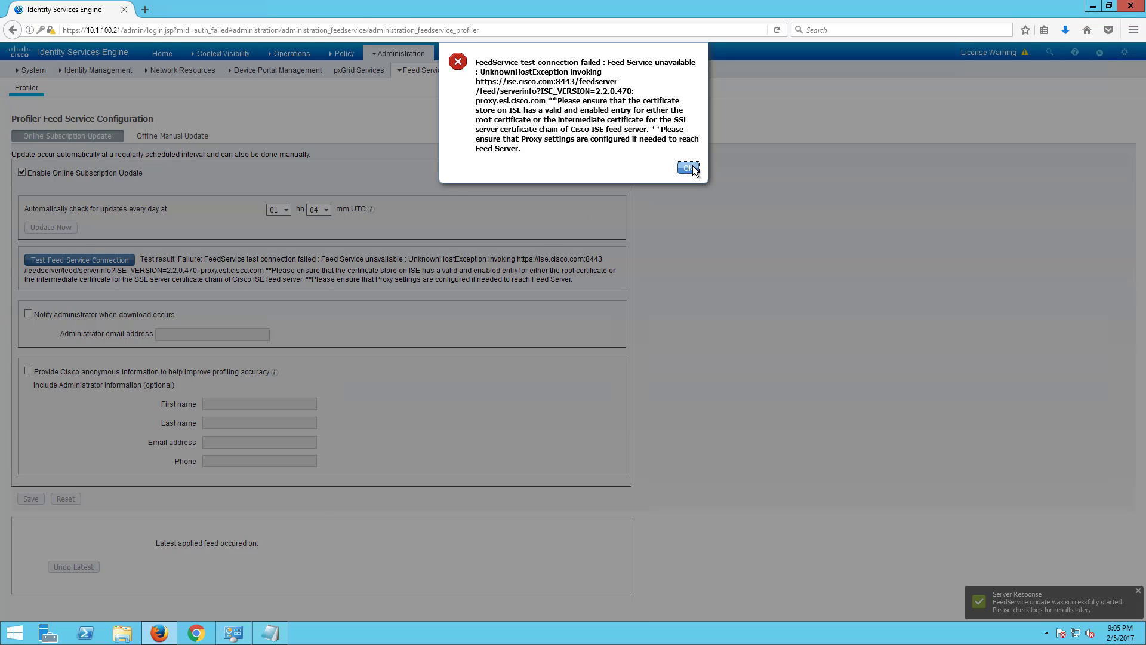
left_click(680, 167)
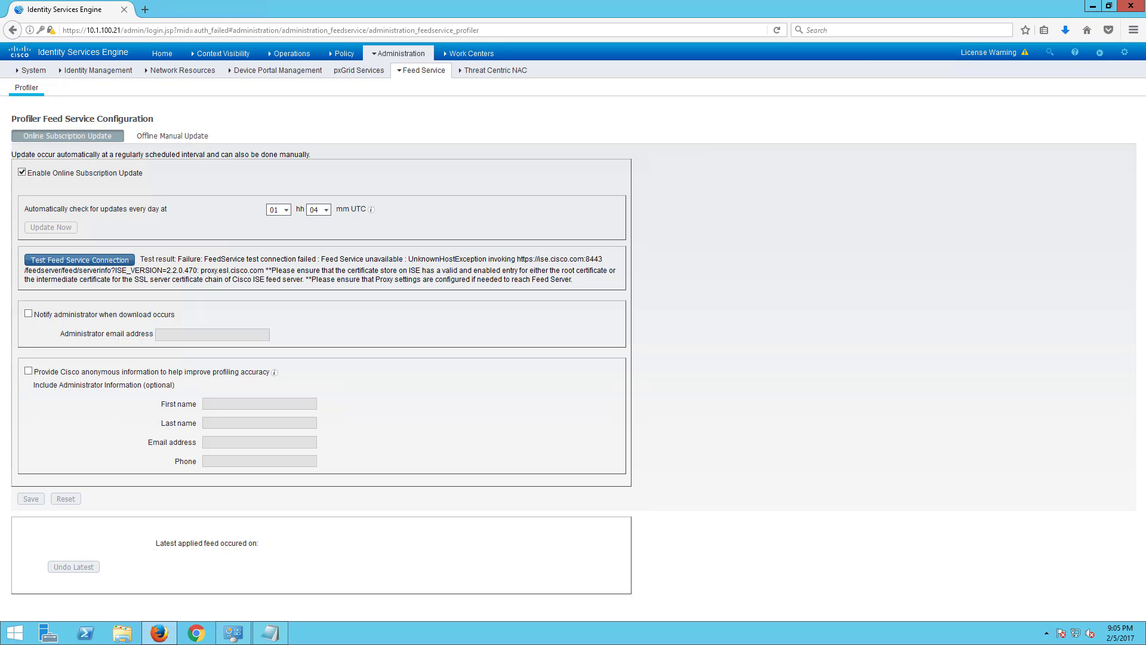
left_click(485, 84)
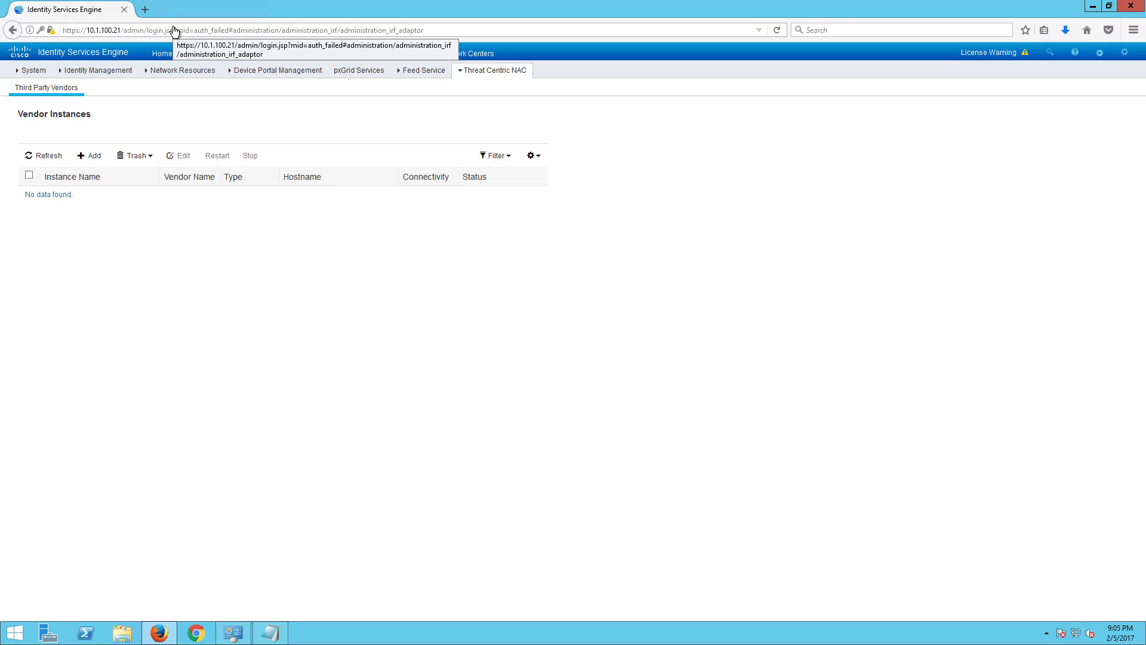
- Add a new vendor instance and view the Vendor list without choosing a vendor
left_click(89, 156)
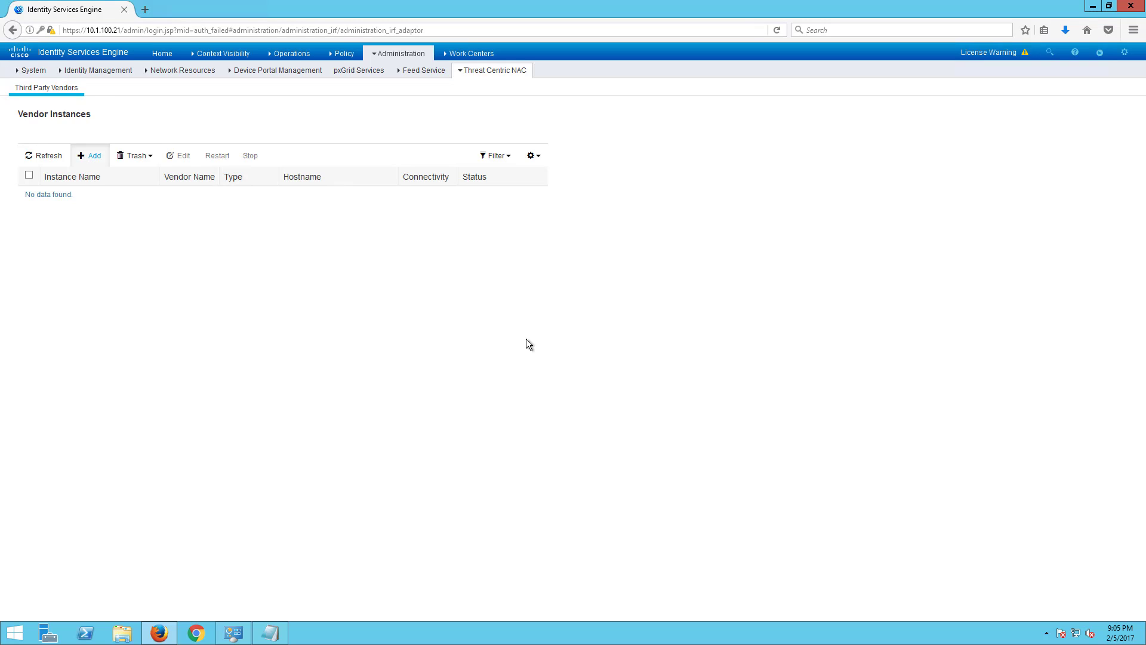
left_click(289, 143)
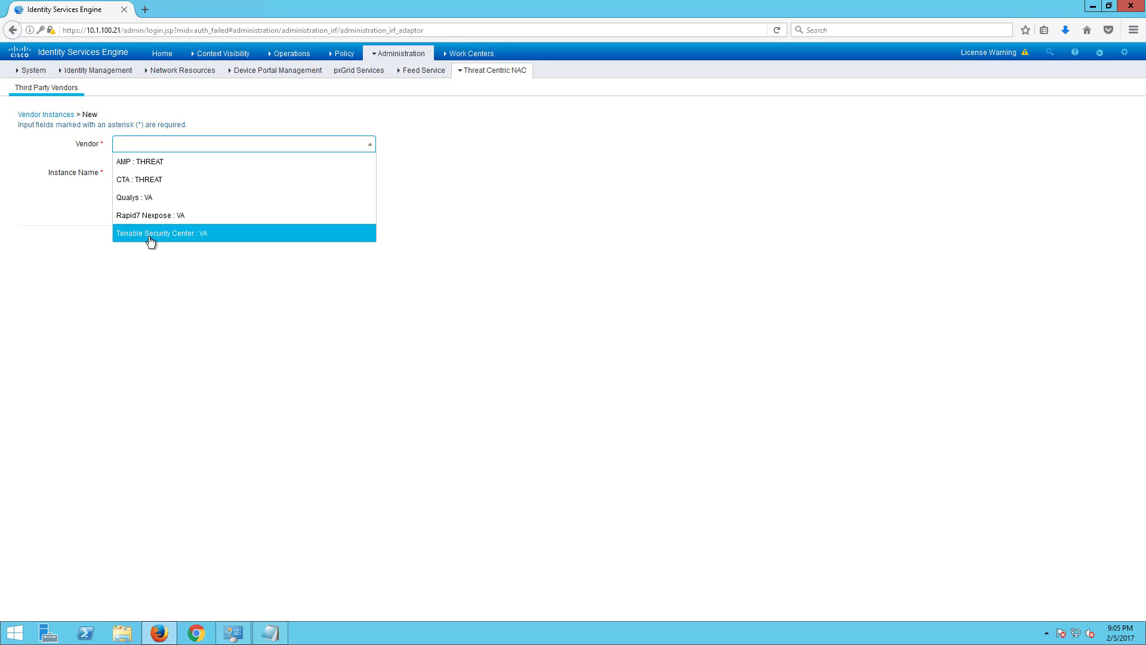
left_click(84, 265)
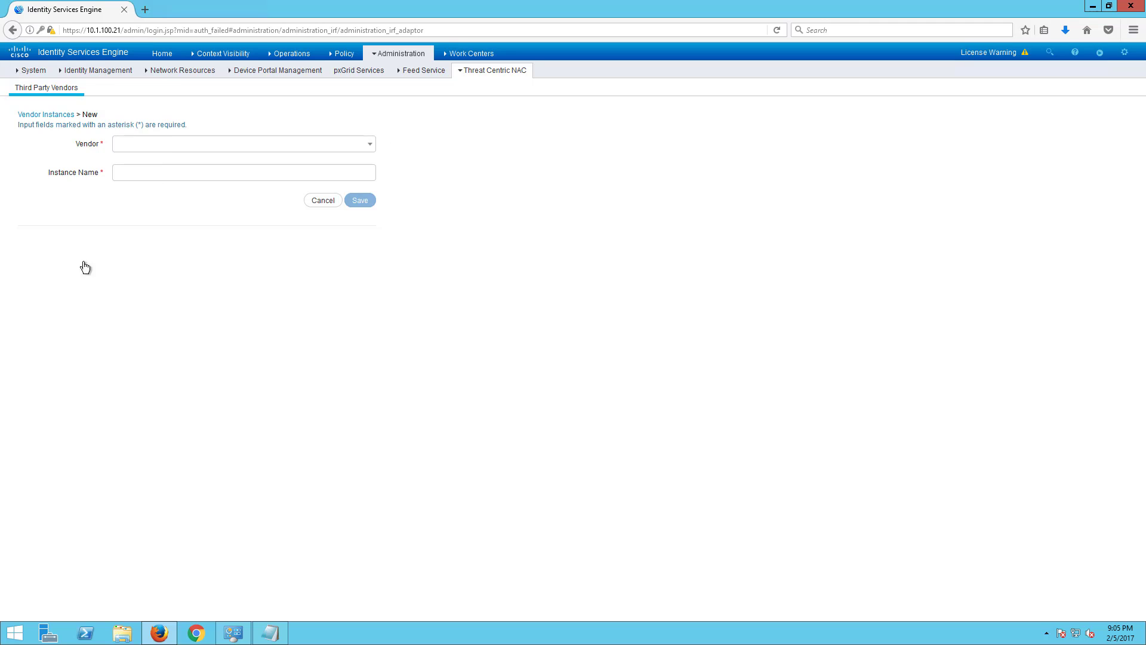
mouse_move(406, 59)
mouse_move(292, 56)
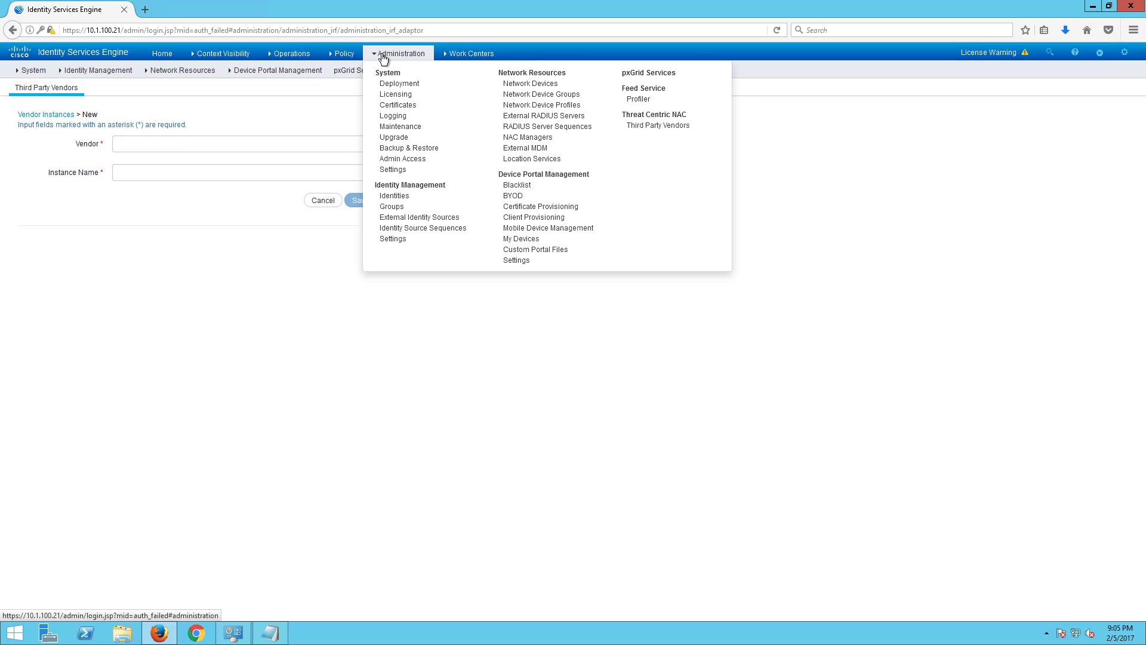
- Check PassiveID Active Directory provider AD1, then zoom into the Demo Lab.vsdx diagram in Visio
mouse_move(451, 52)
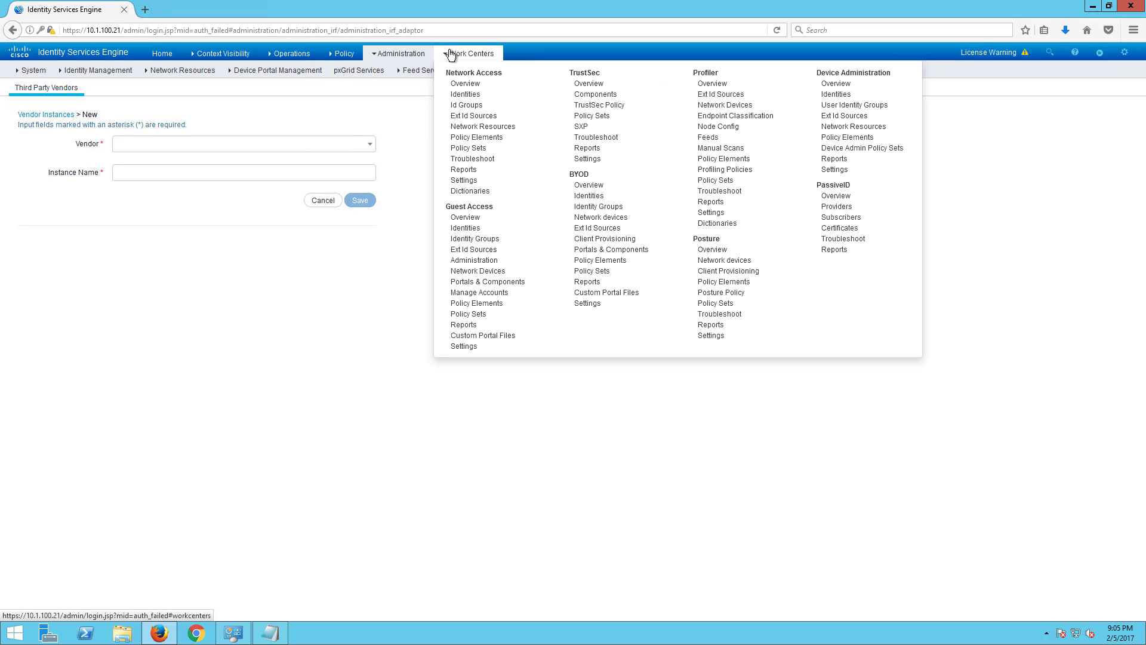
left_click(835, 184)
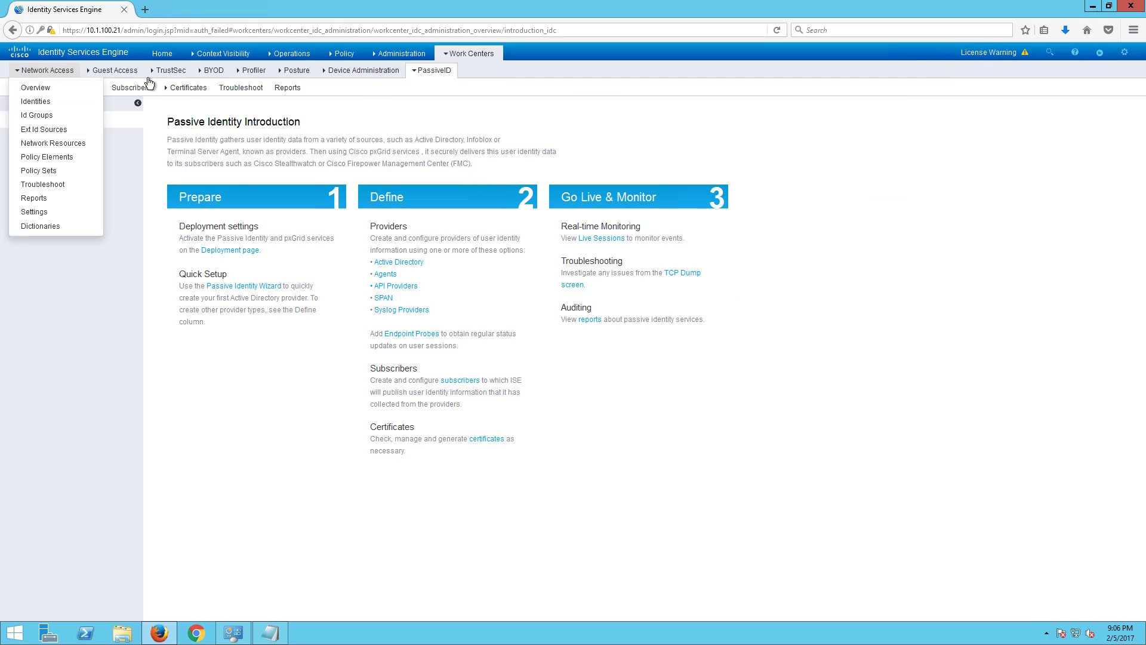
left_click(80, 89)
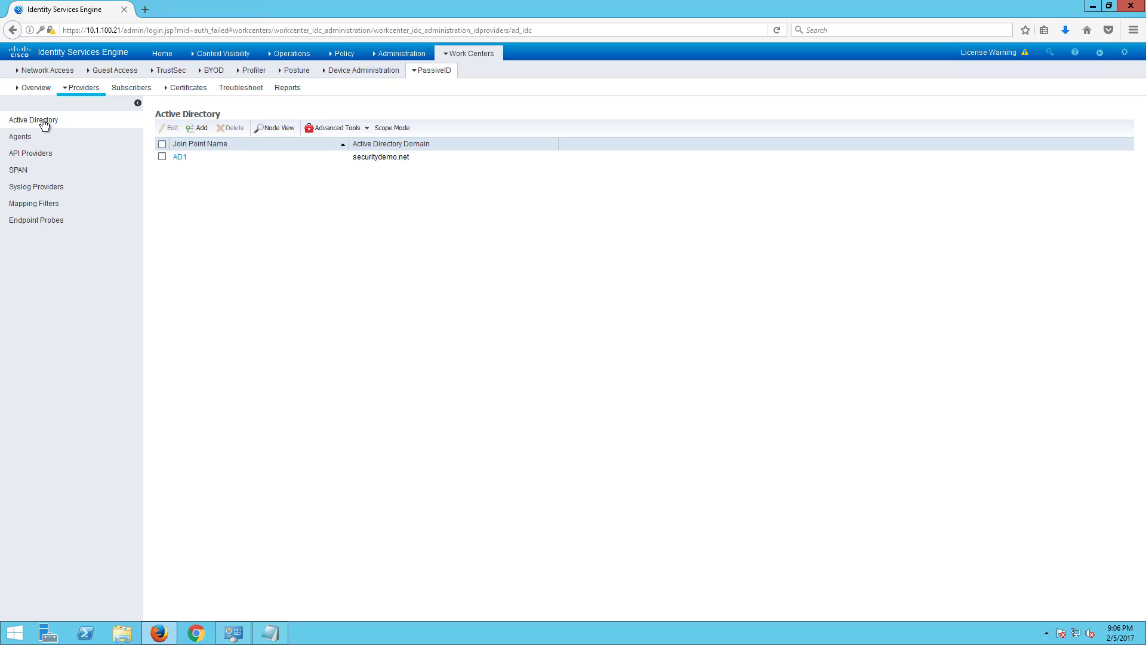
left_click_drag(41, 120, 236, 156)
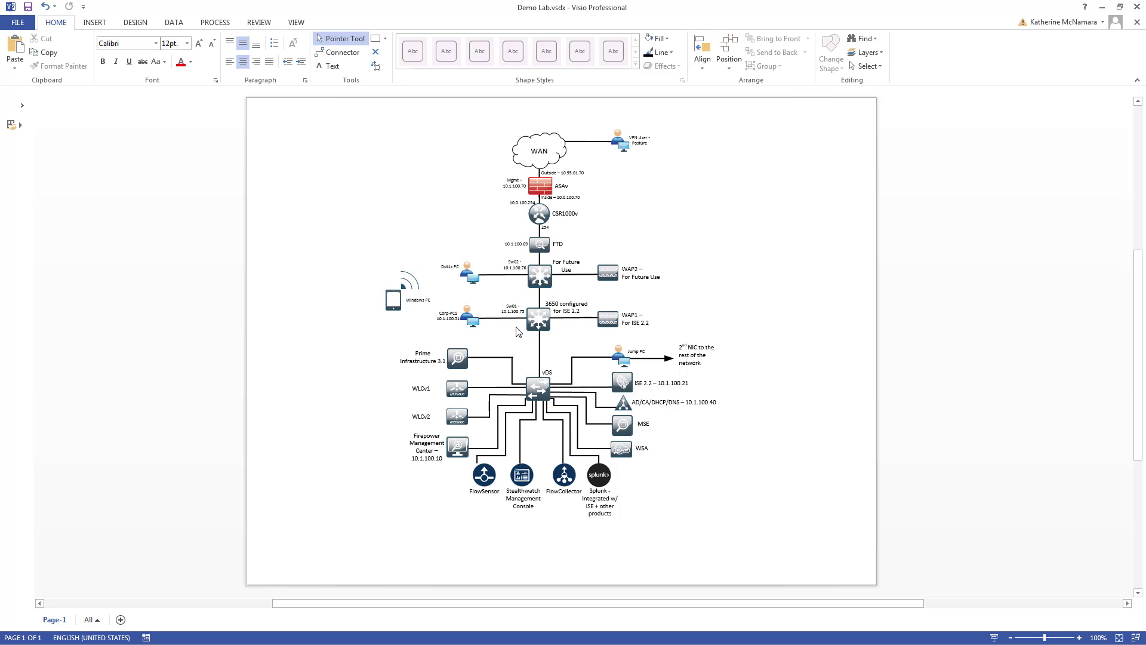
scroll(790, 327, "up", 3)
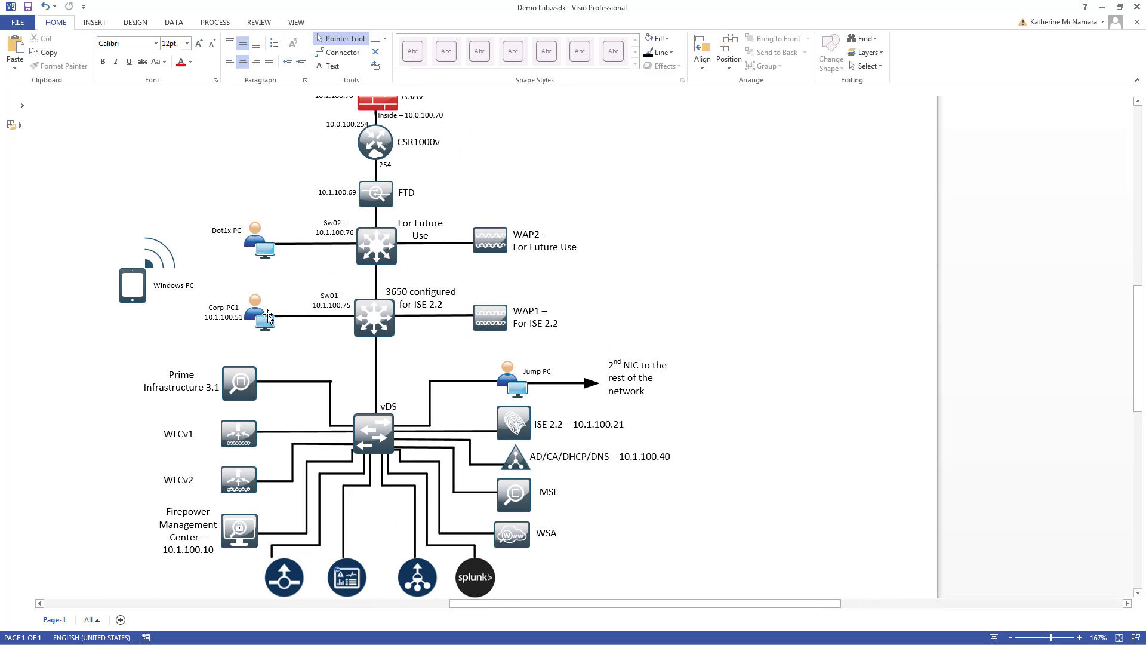